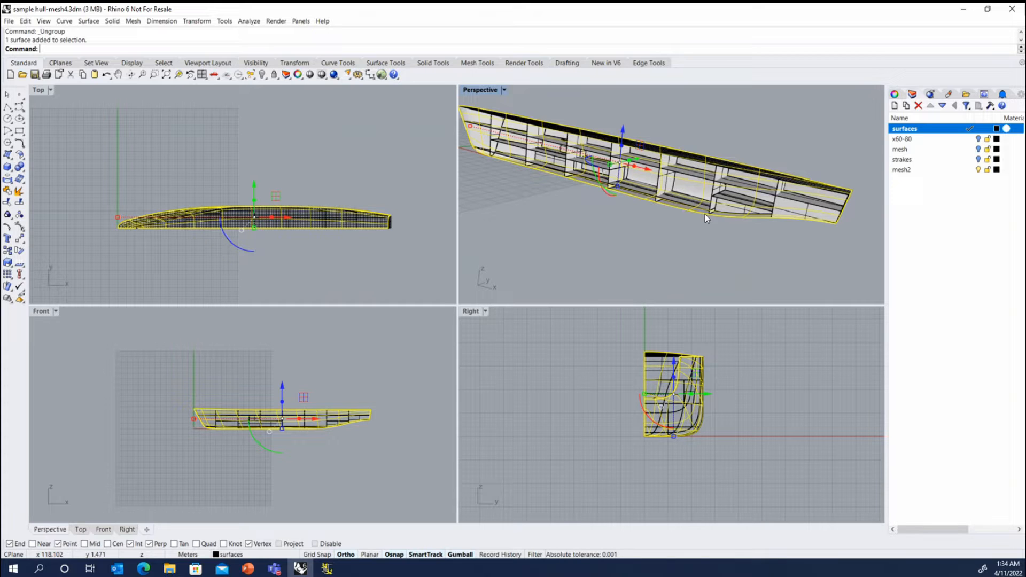
pyautogui.scroll(2, 704, 214)
pyautogui.scroll(2, 556, 179)
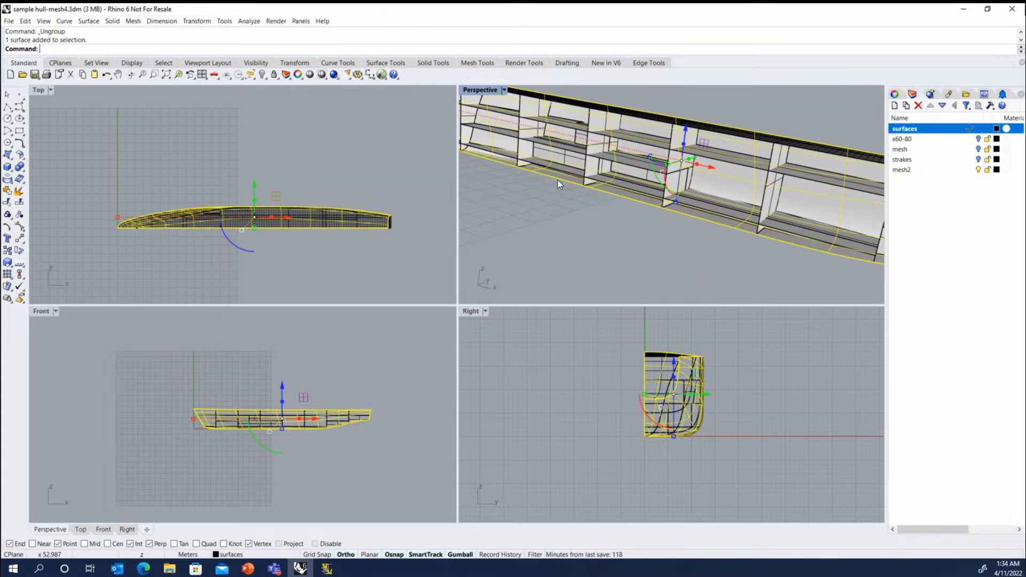
pyautogui.keyDown('shift'); pyautogui.moveTo(664, 197); pyautogui.dragTo(635, 189, button='right'); pyautogui.keyUp('shift')
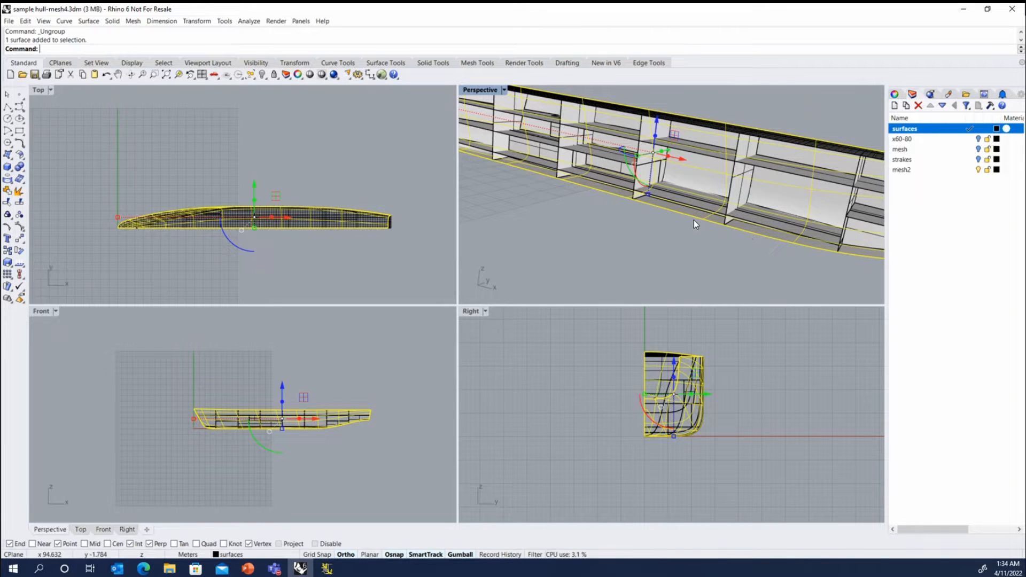
pyautogui.scroll(-2, 693, 220)
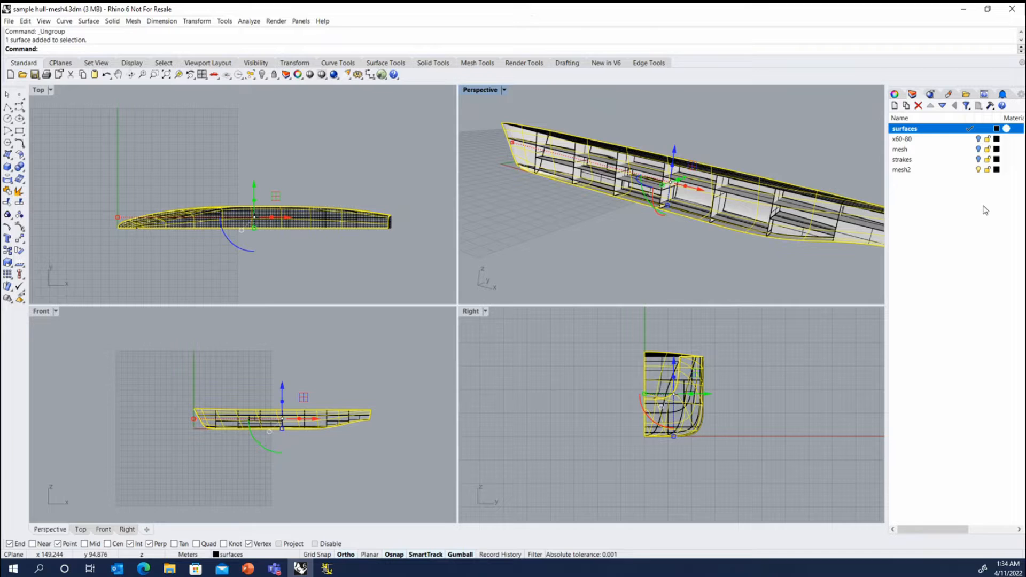
pyautogui.scroll(-3, 704, 237)
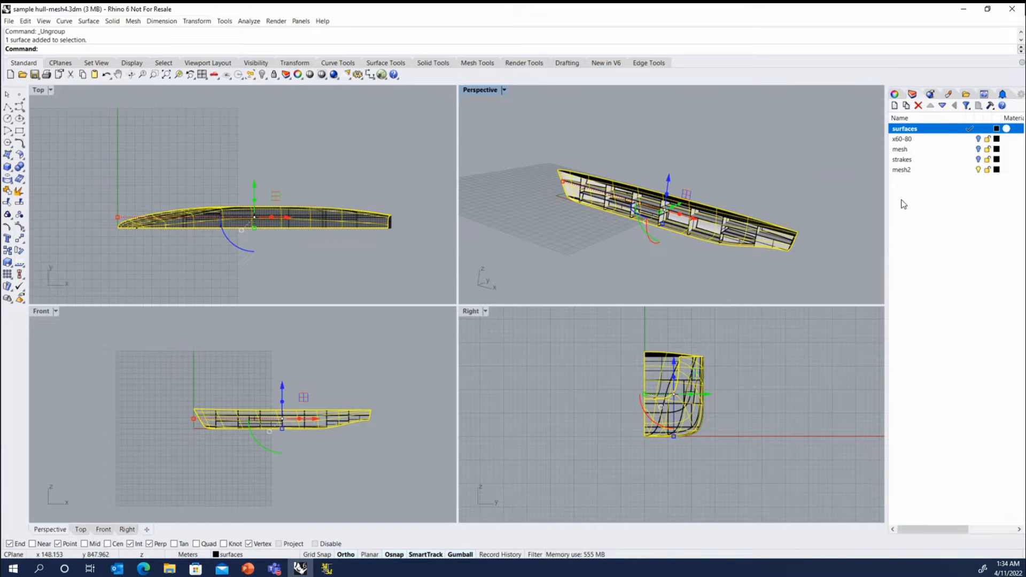
# - Create a new layer named "hull curves", make it the current layer and clear the selection
pyautogui.click(903, 169)
pyautogui.click(904, 169)
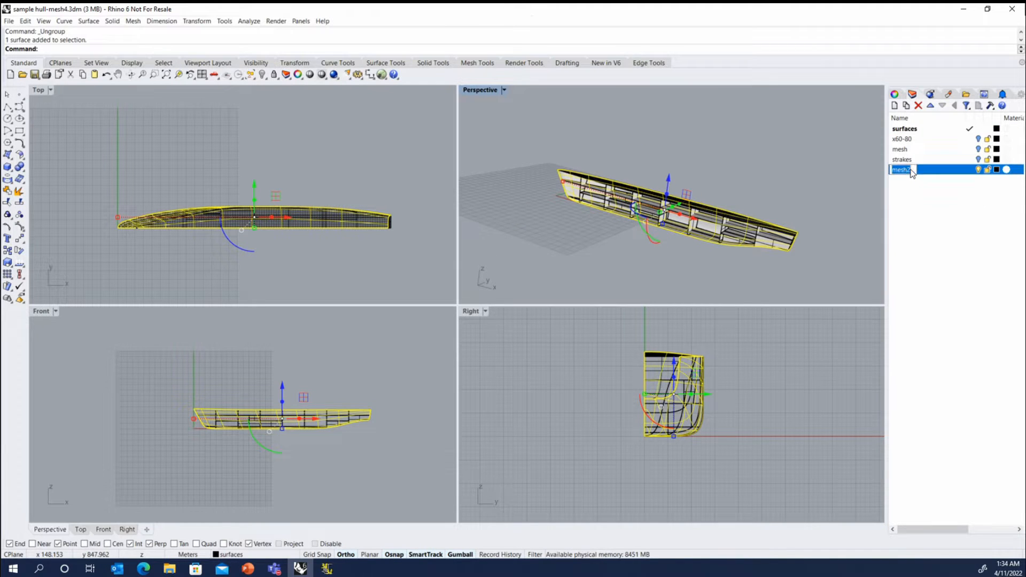
pyautogui.click(914, 195)
pyautogui.click(894, 106)
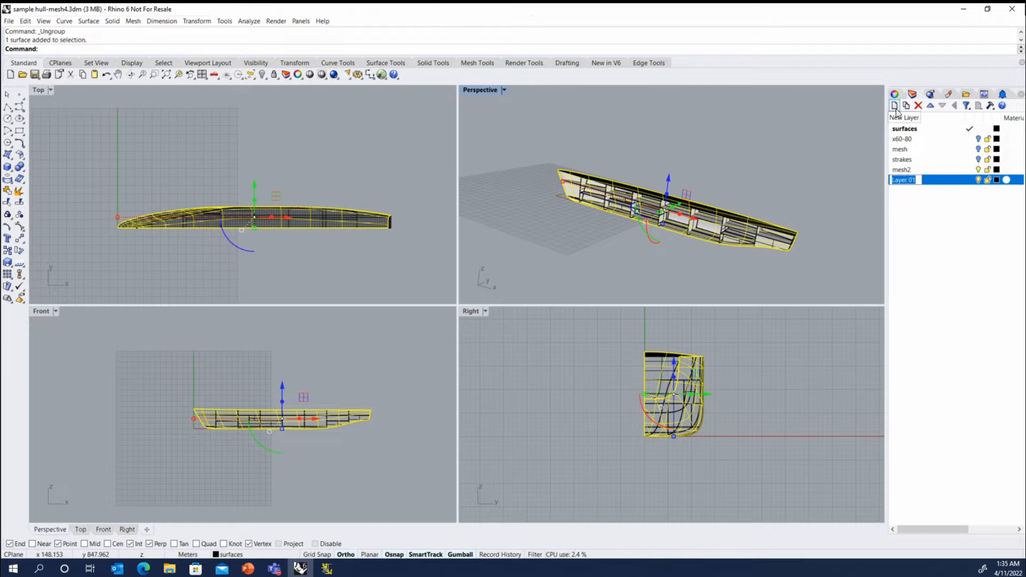
pyautogui.click(917, 182)
pyautogui.hotkey('ctrl', 'a')
pyautogui.write('hull curves')
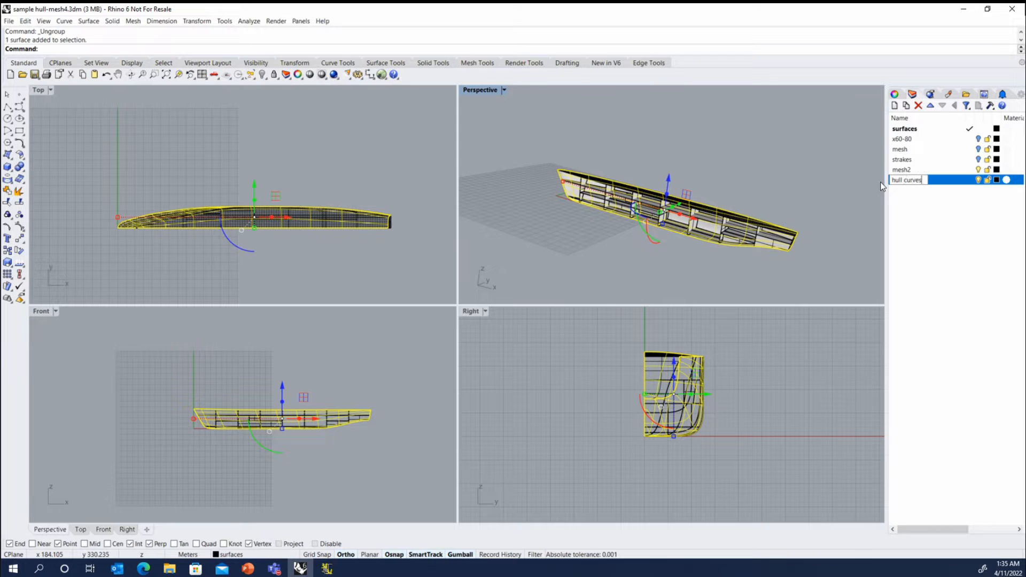
pyautogui.press('Return')
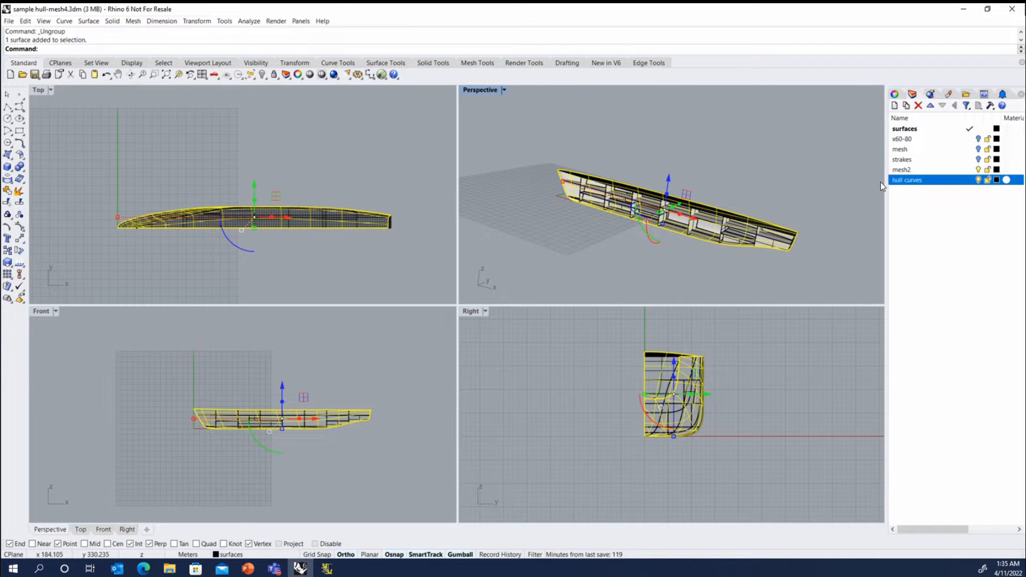
pyautogui.click(970, 181)
pyautogui.click(819, 263)
# - Contour the hull surface from base point 0,0 along the ship's length with a spacing of 1 m
pyautogui.scroll(6, 623, 233)
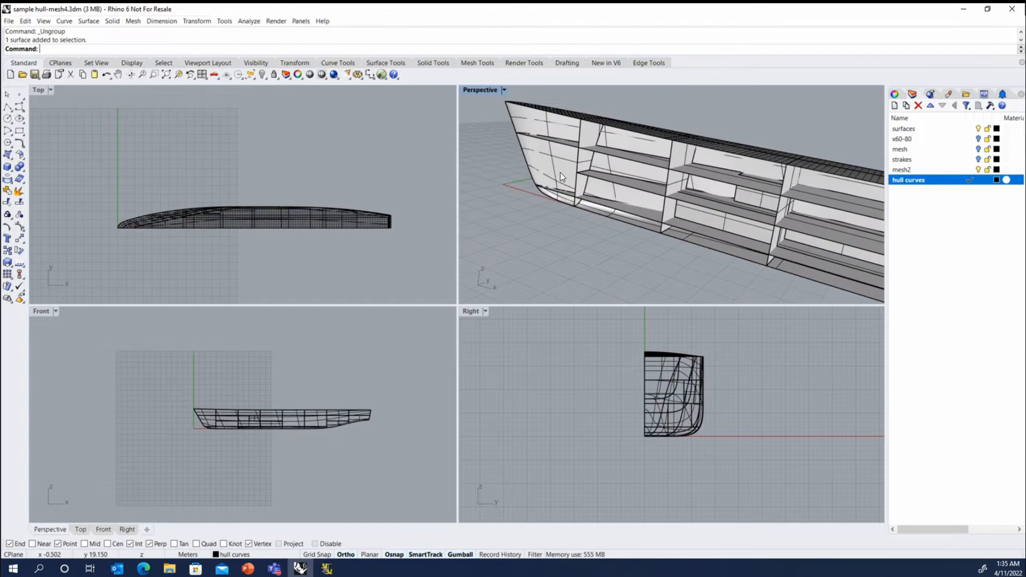
pyautogui.click(560, 172)
pyautogui.scroll(-5, 556, 172)
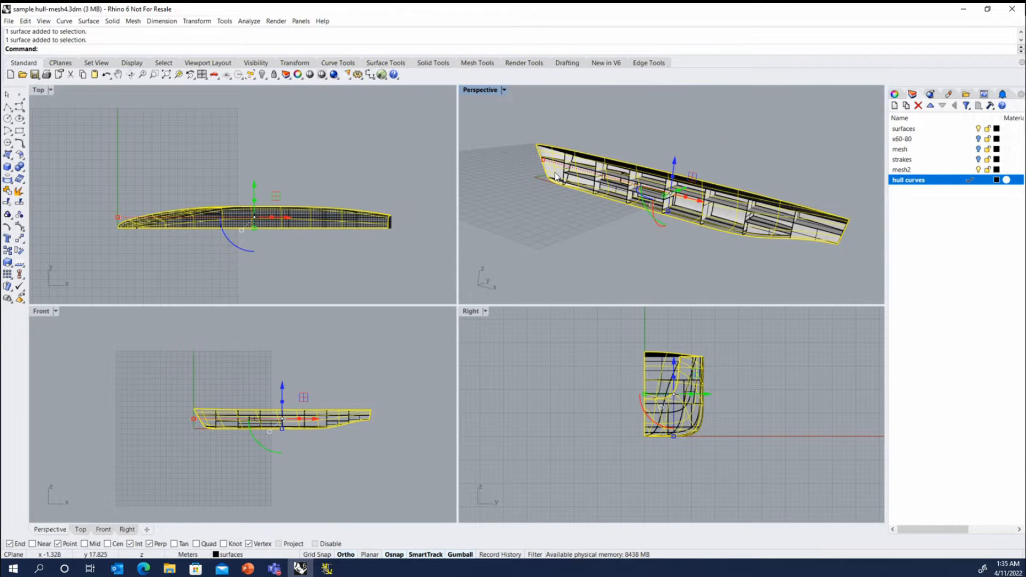
pyautogui.write('Contour')
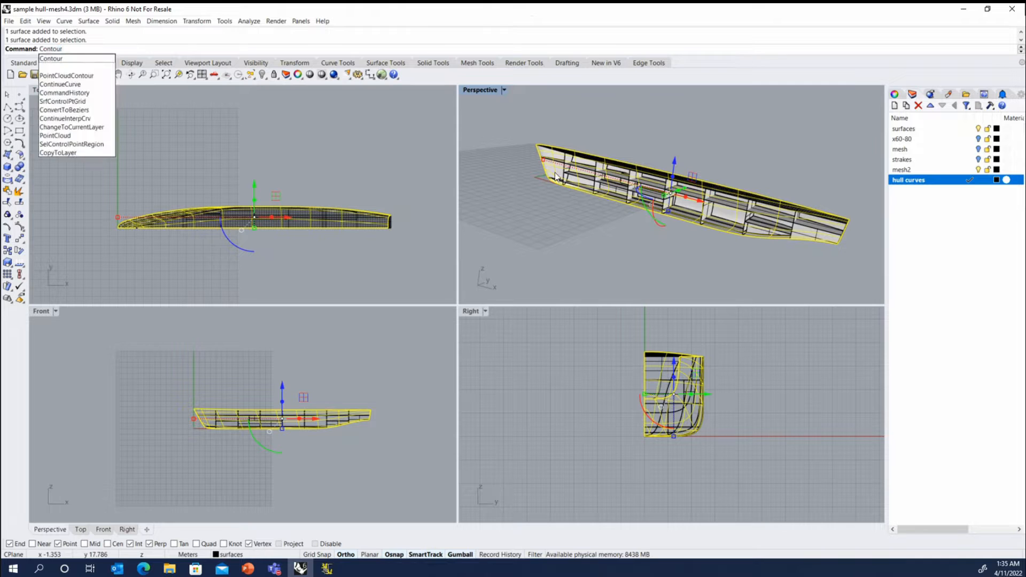
pyautogui.press('Return')
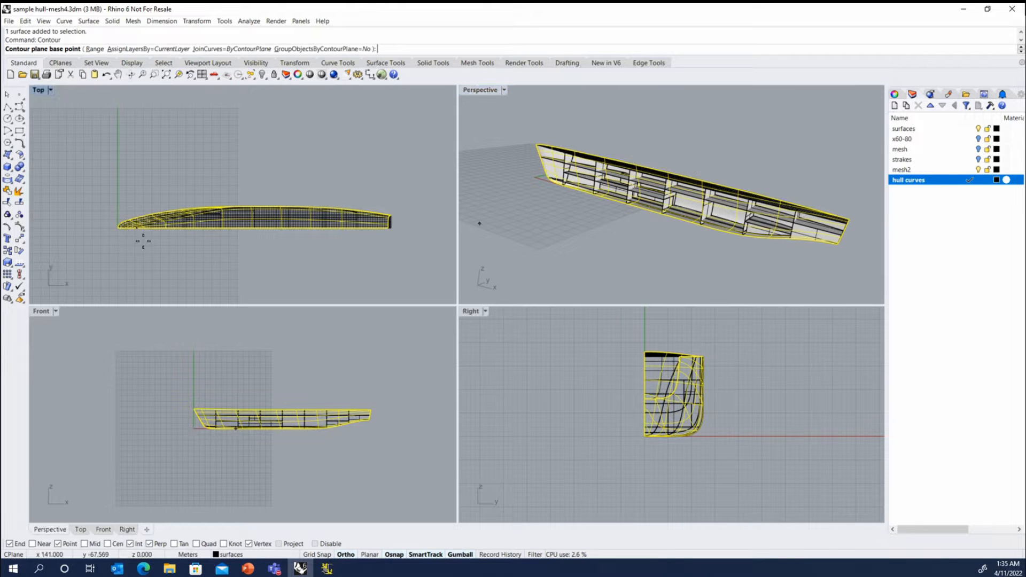
pyautogui.write('0,0')
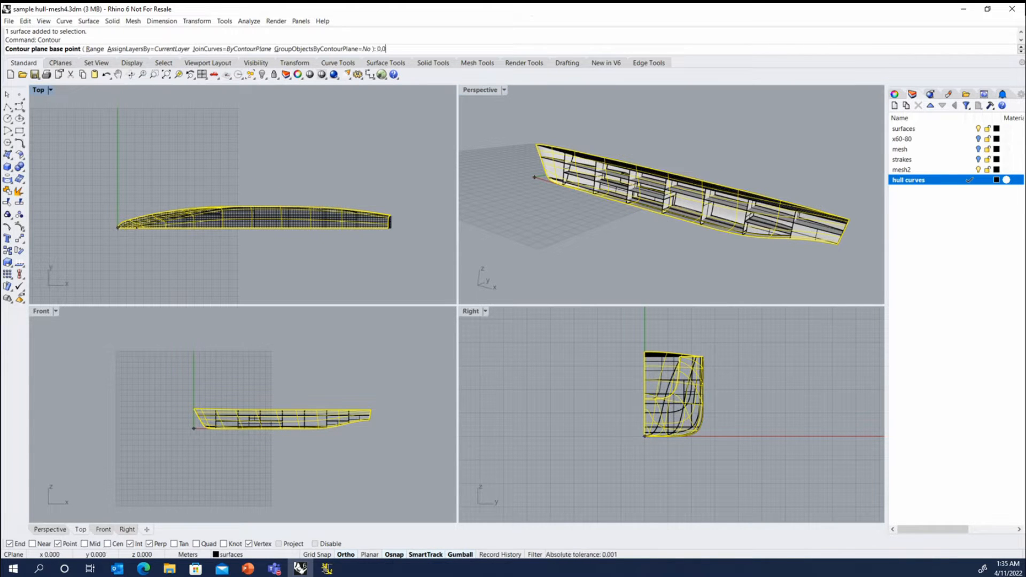
pyautogui.press('Return')
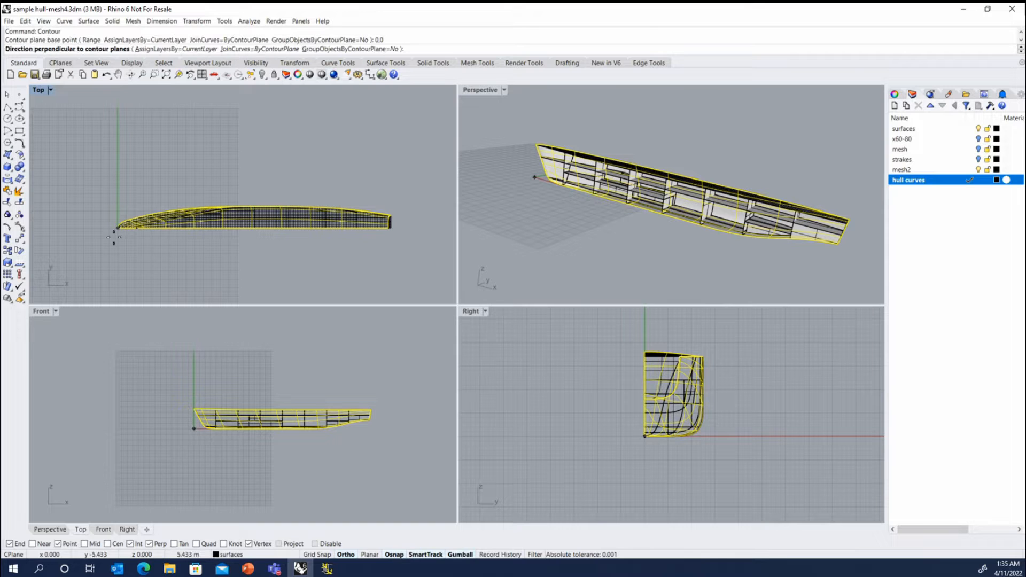
pyautogui.click(426, 240)
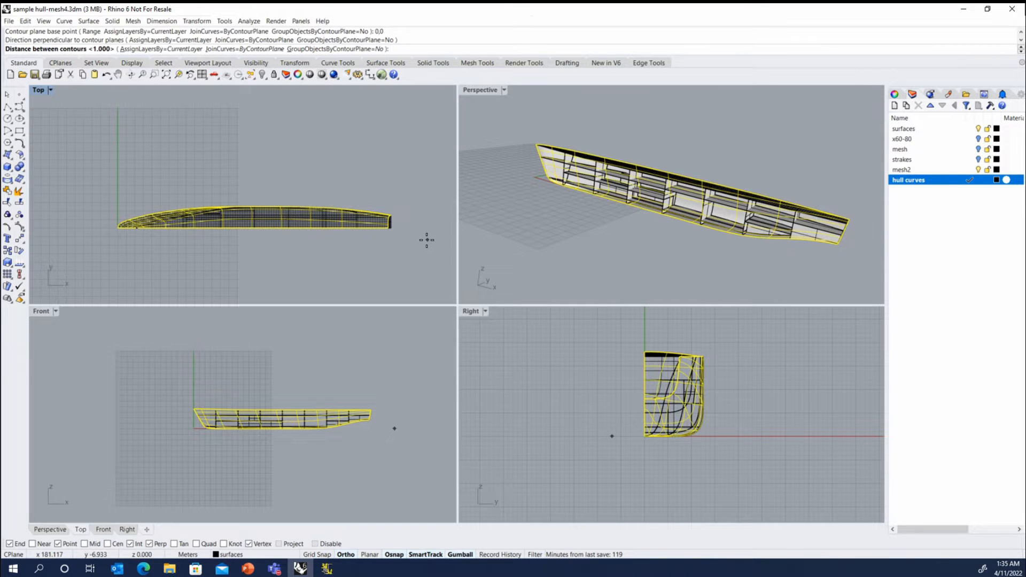
pyautogui.write('1')
pyautogui.press('Return')
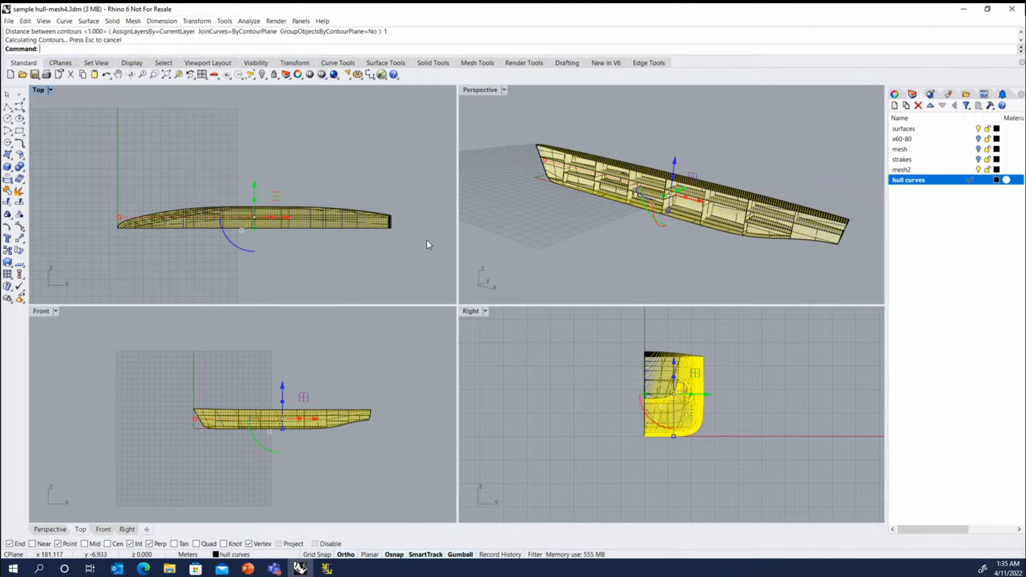
# - Duplicate the hull surface's aft edge at the transom as a curve on the current layer
pyautogui.moveTo(587, 240); pyautogui.dragTo(673, 246, button='right')
pyautogui.scroll(5, 789, 209)
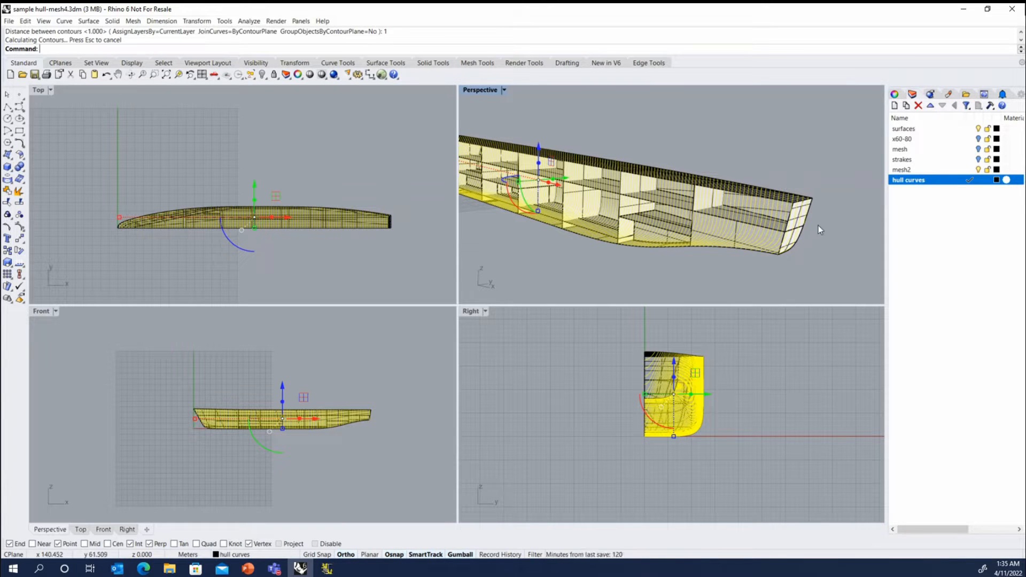
pyautogui.scroll(5, 818, 225)
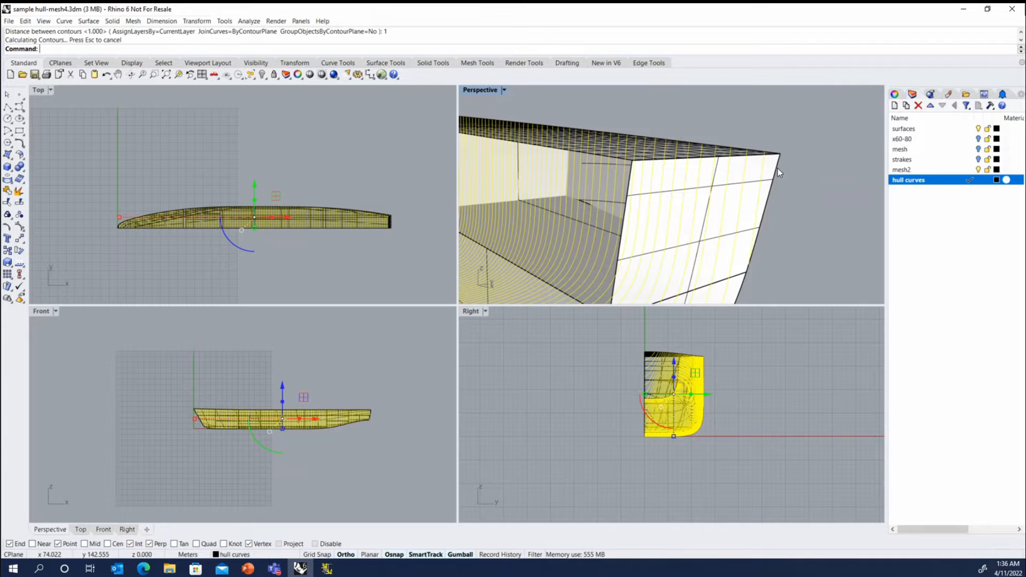
pyautogui.scroll(-6, 772, 203)
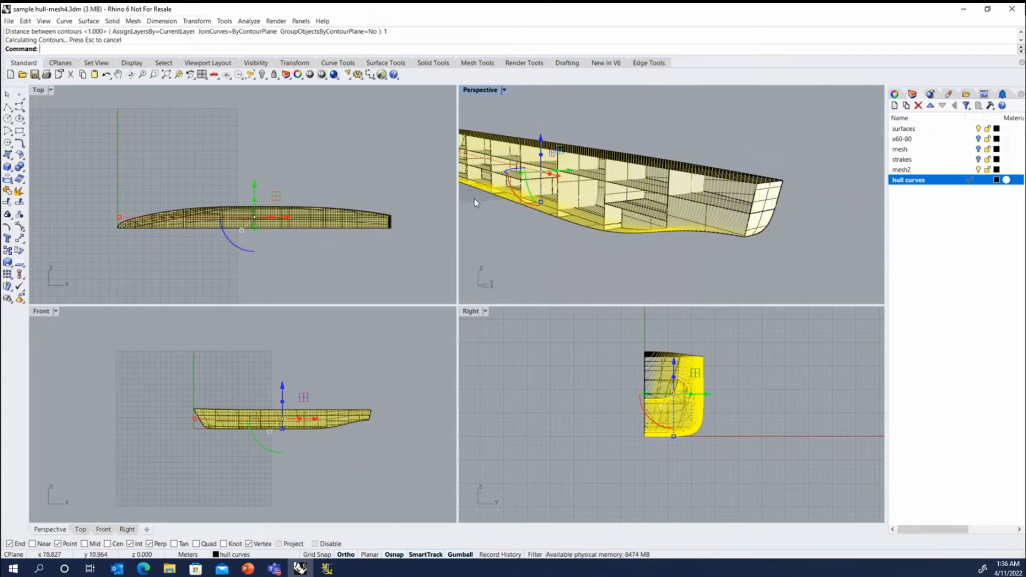
pyautogui.click(165, 180)
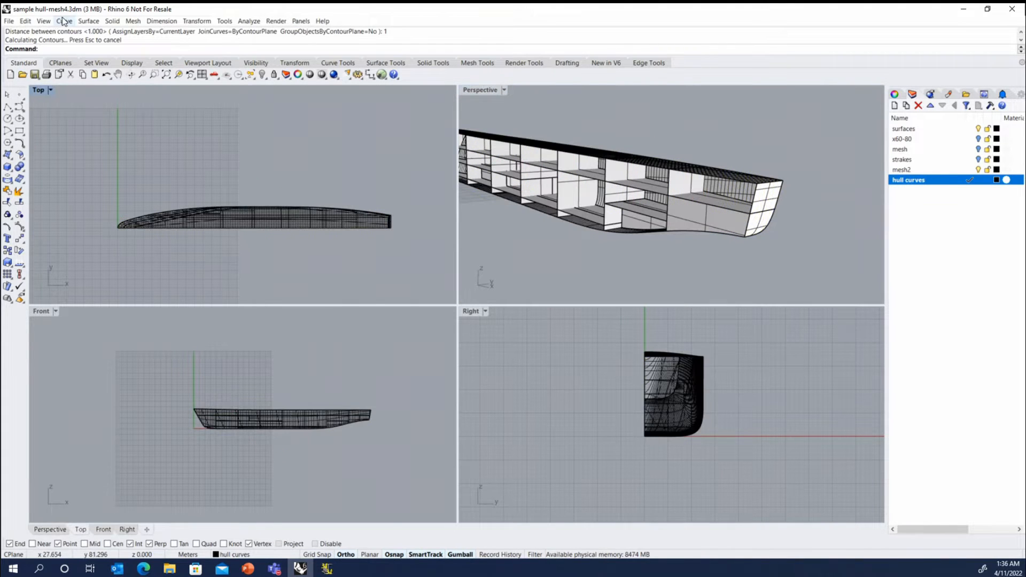
pyautogui.click(63, 21)
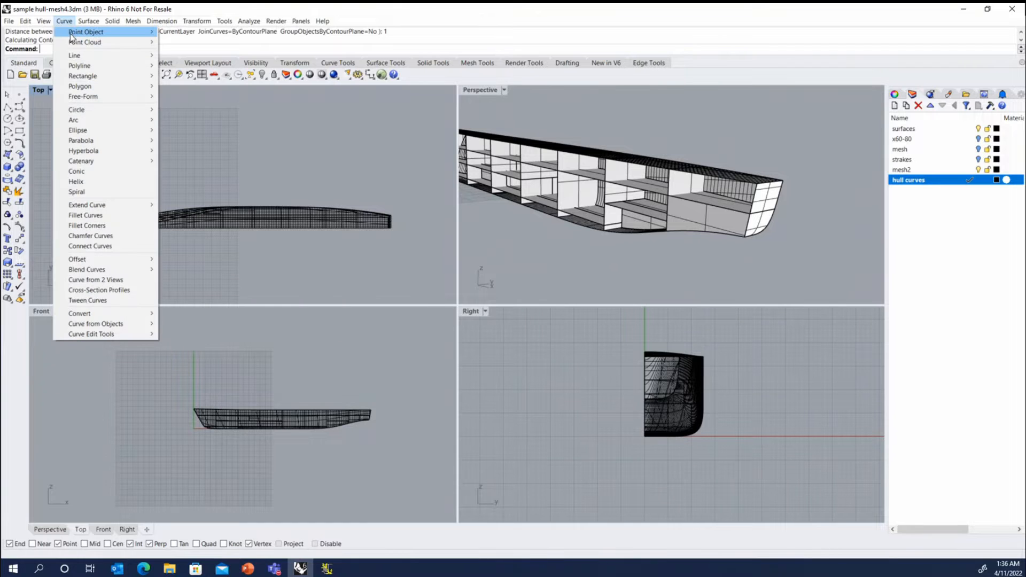
pyautogui.moveTo(78, 325)
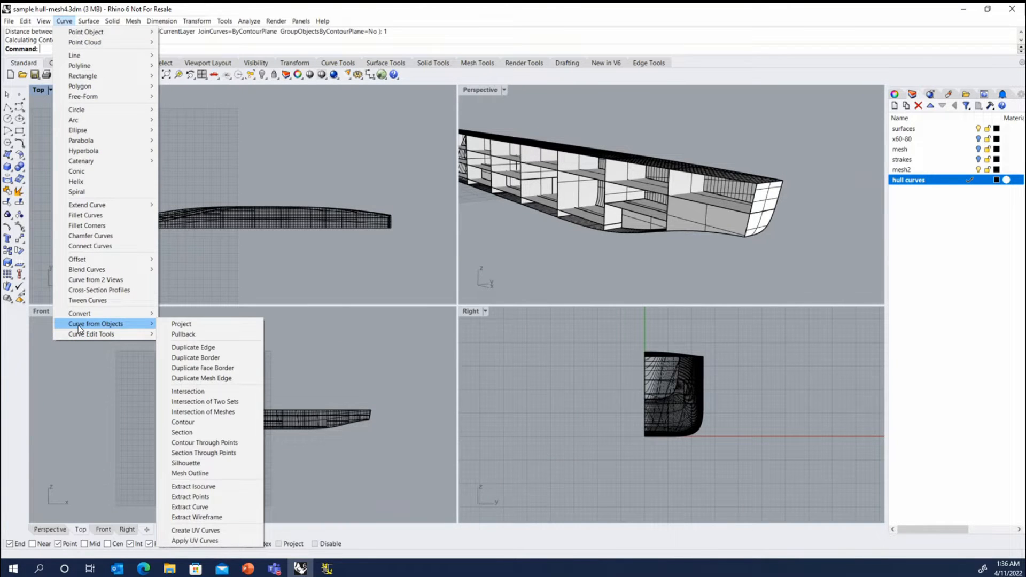
pyautogui.click(225, 352)
pyautogui.click(783, 224)
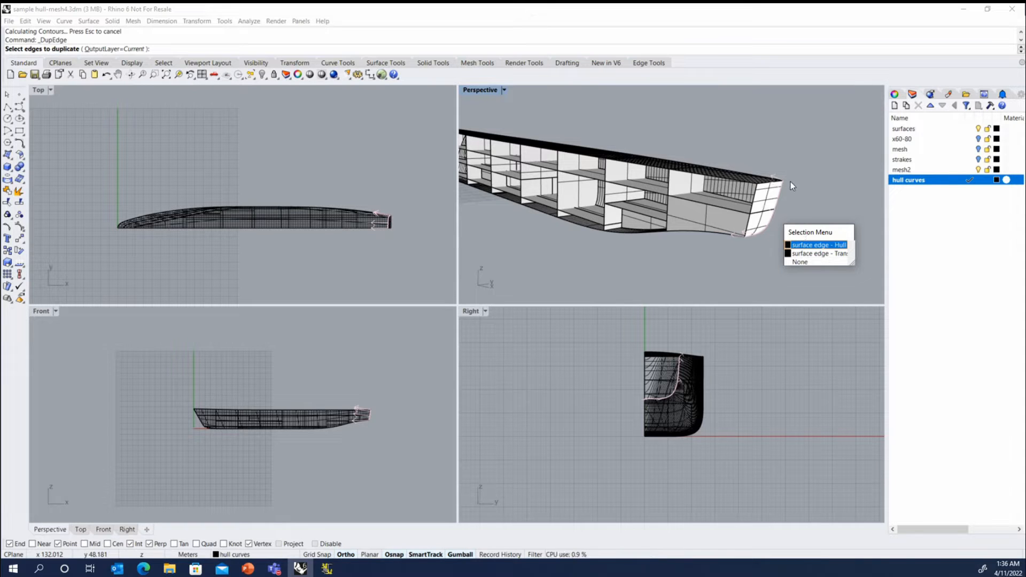
pyautogui.click(813, 245)
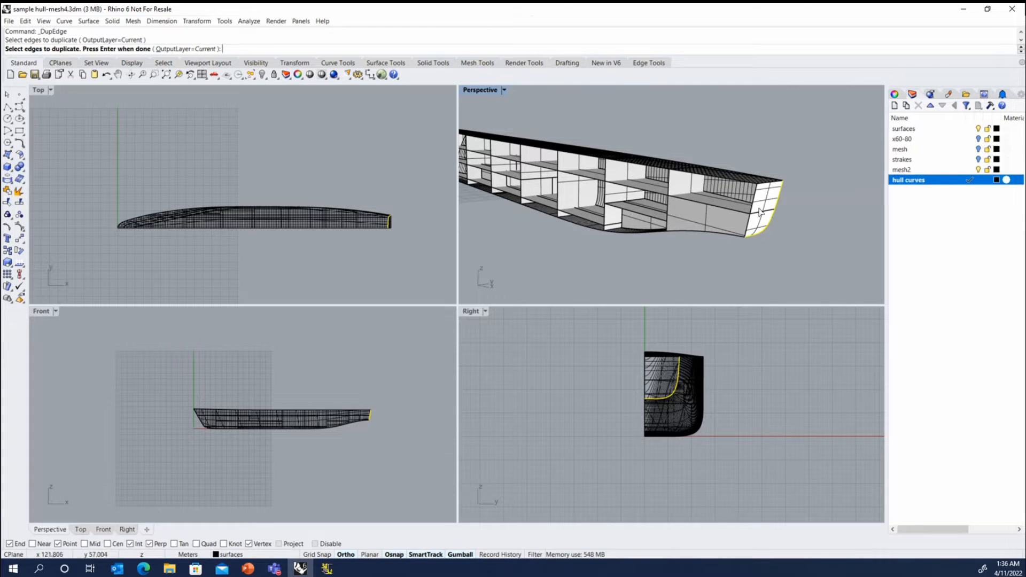
pyautogui.press('Return')
# - Duplicate the hull surface's stem edge at the bow as a curve on the current layer
pyautogui.scroll(-5, 740, 216)
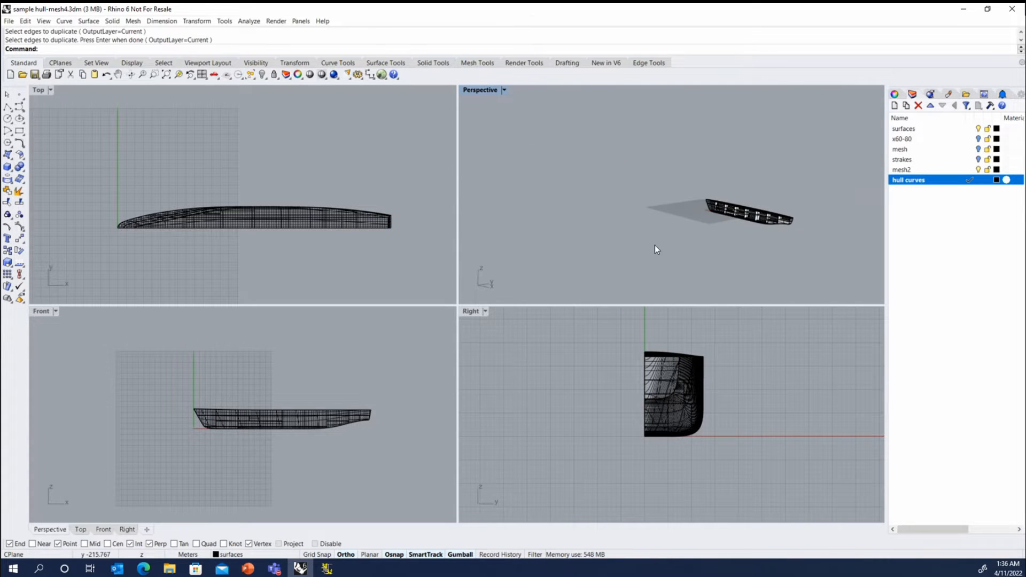
pyautogui.scroll(10, 654, 245)
pyautogui.press('Return')
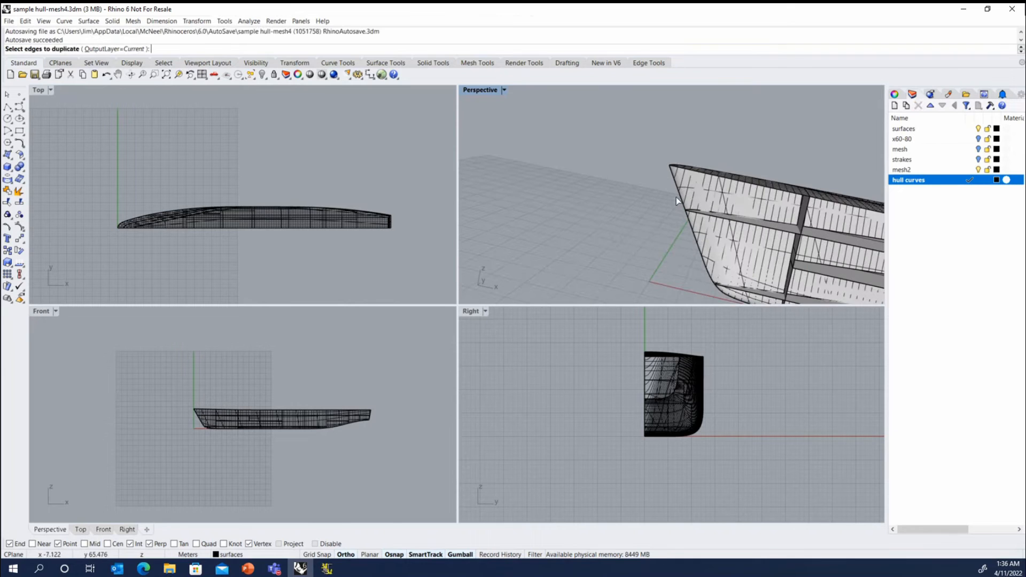
pyautogui.click(679, 196)
pyautogui.scroll(-2, 646, 190)
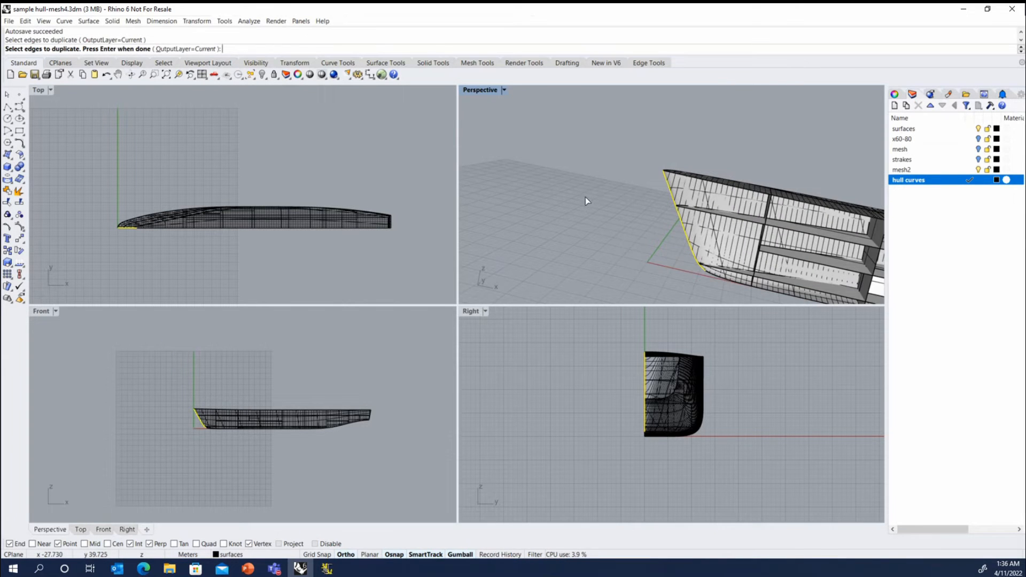
pyautogui.press('Return')
pyautogui.press('Escape')
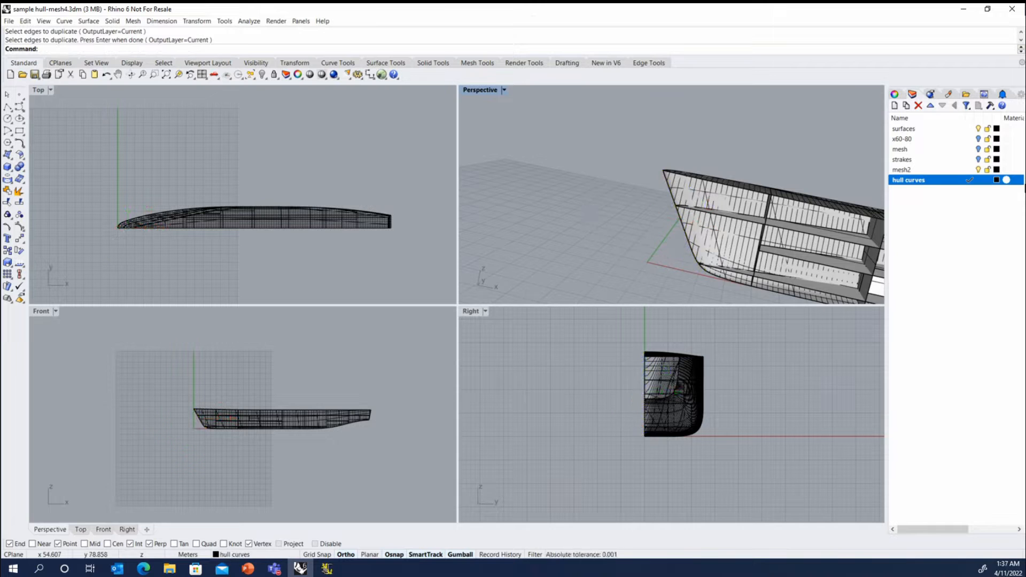
# - Hide the surfaces and mesh2 layers, then select all the remaining hull curves to check them and clear the selection
pyautogui.click(978, 129)
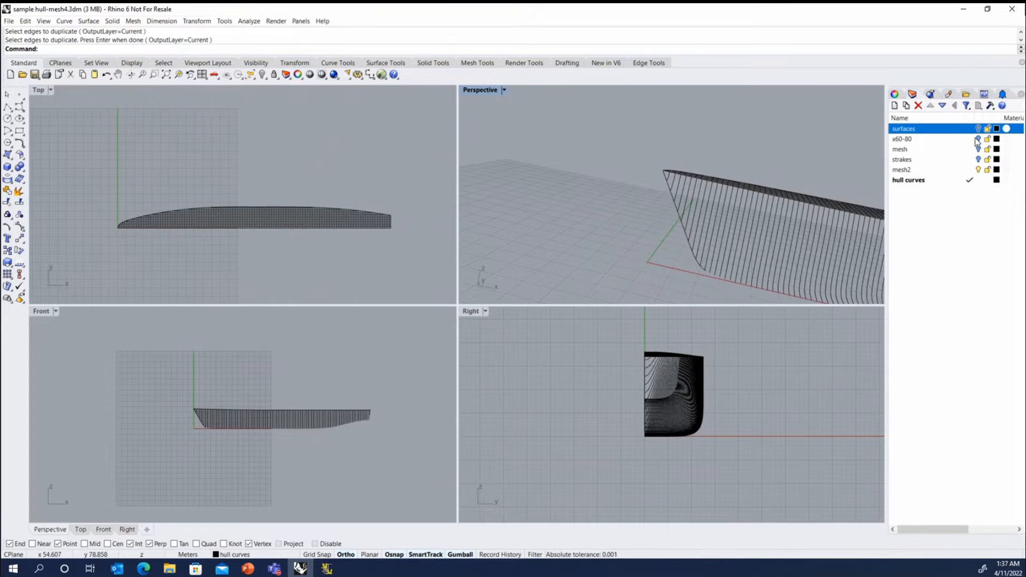
pyautogui.click(978, 170)
pyautogui.moveTo(767, 178); pyautogui.dragTo(587, 214, button='right')
pyautogui.click(152, 412)
pyautogui.hotkey('ctrl', 'a')
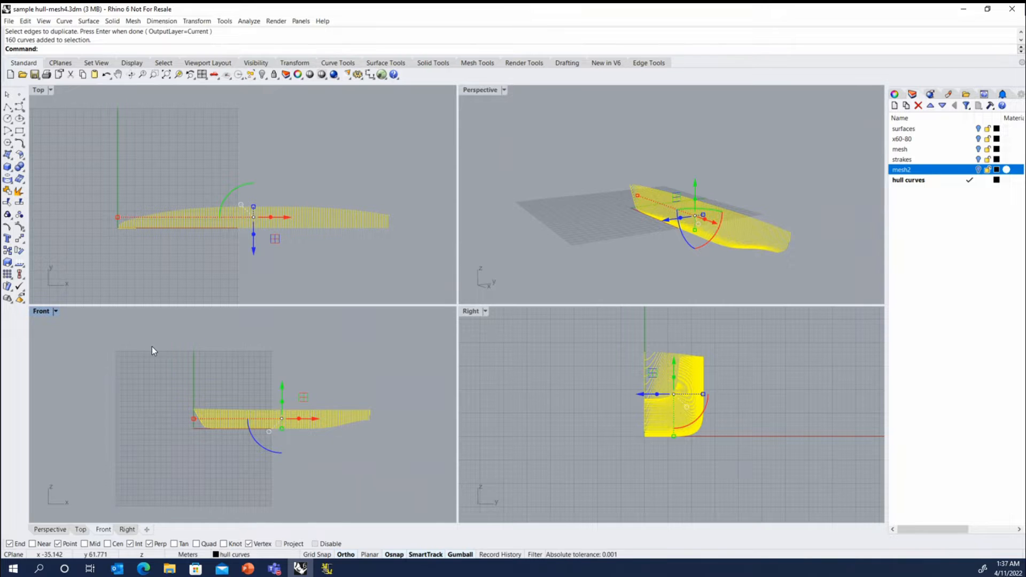
pyautogui.press('Escape')
pyautogui.click(186, 257)
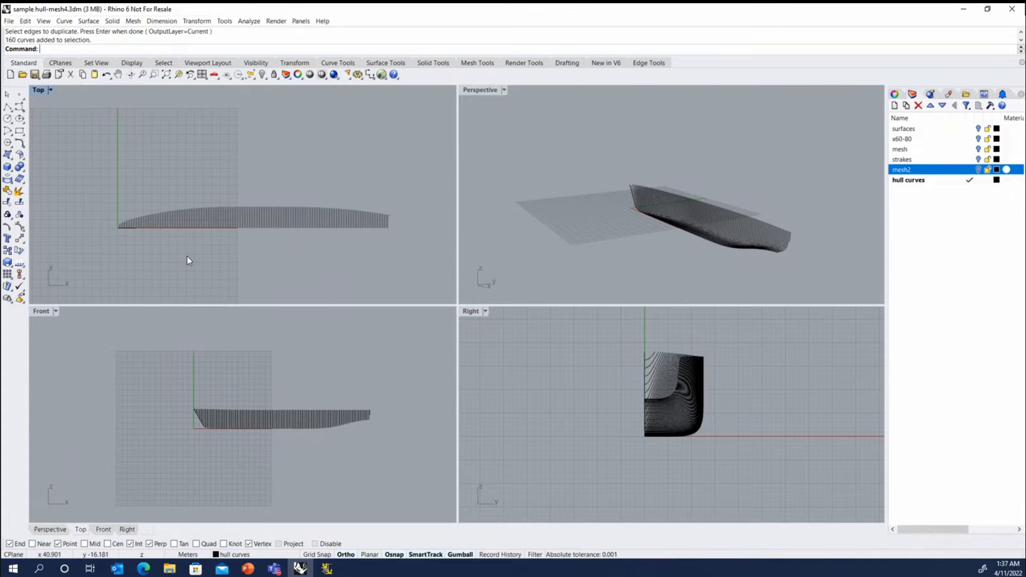
# - Create a corner-to-corner plane in the top view at z = 0, extending past the hull curves on every side
pyautogui.click(62, 21)
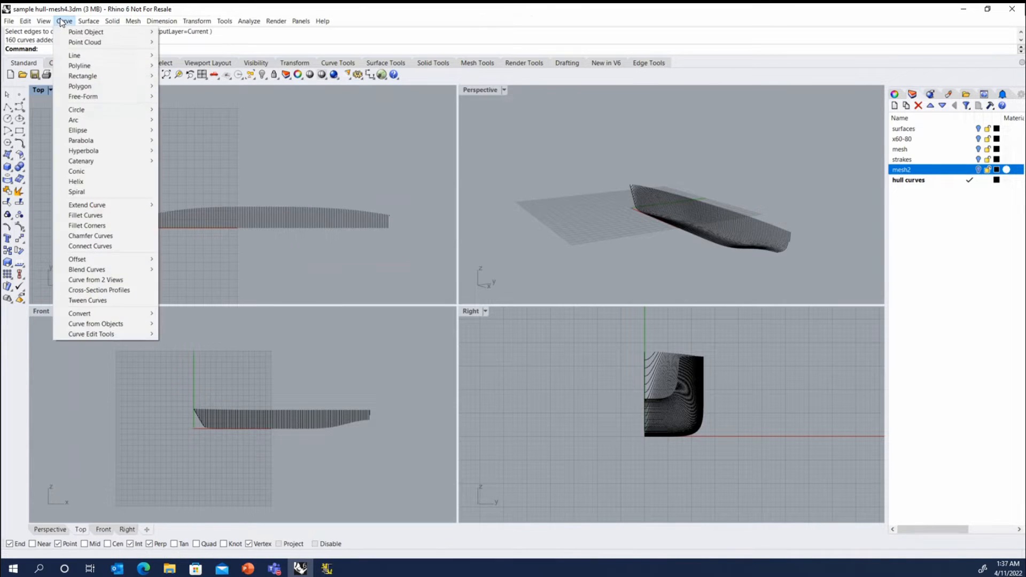
pyautogui.moveTo(88, 22)
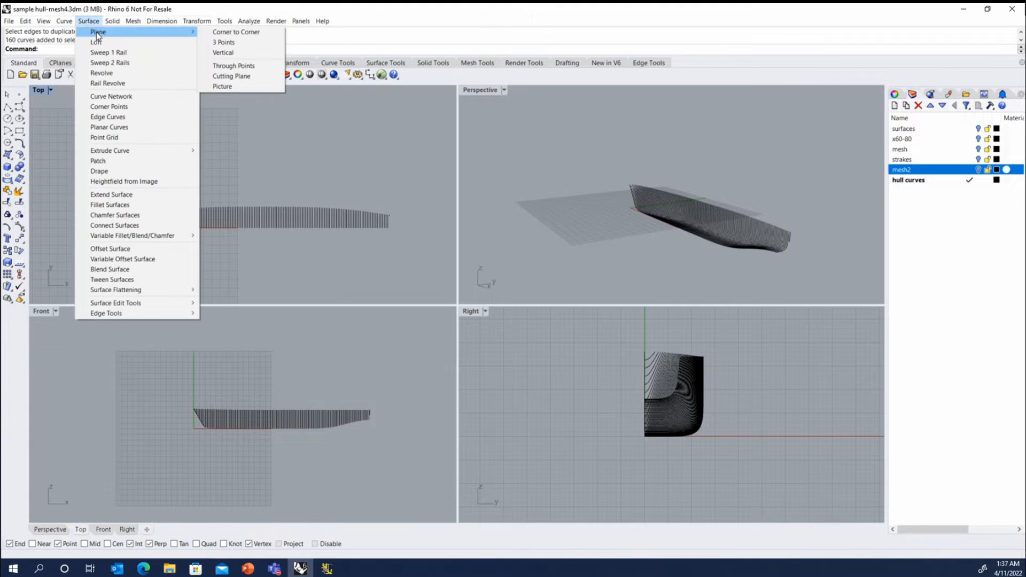
pyautogui.click(218, 34)
pyautogui.click(71, 161)
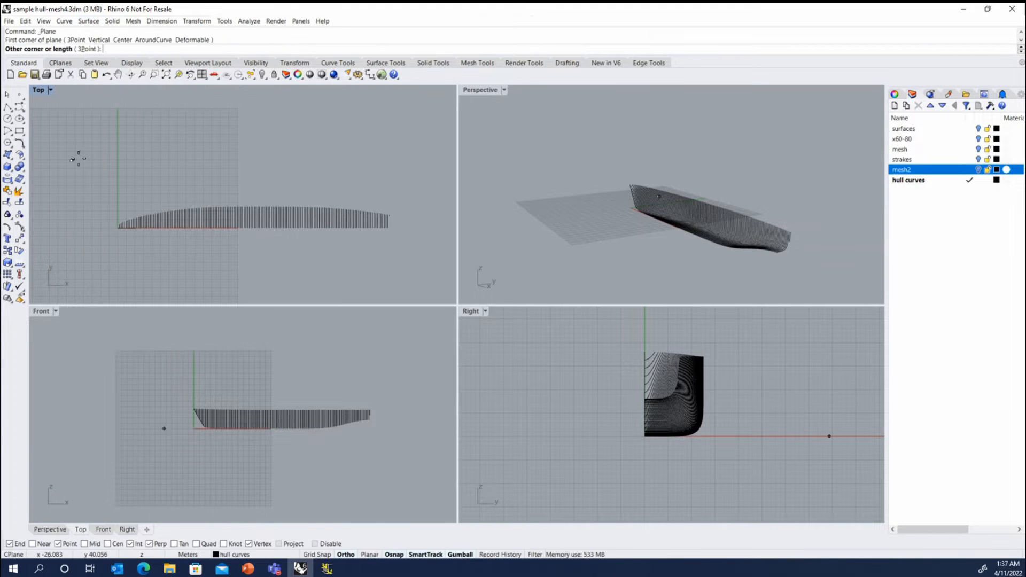
pyautogui.click(427, 275)
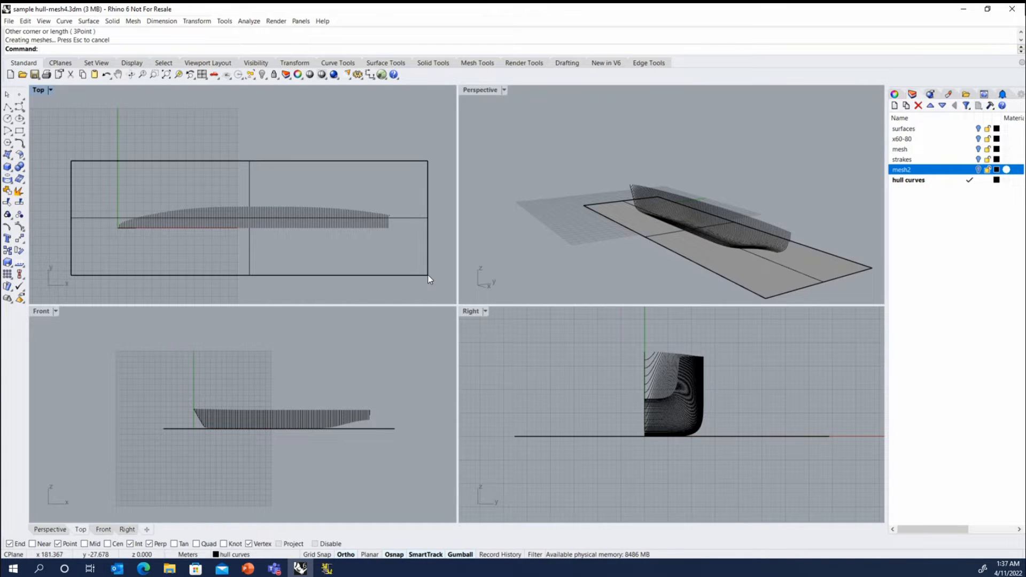
# - Set the horizontal plane's points to world z = 12, aligning only the Z coordinate
pyautogui.click(251, 161)
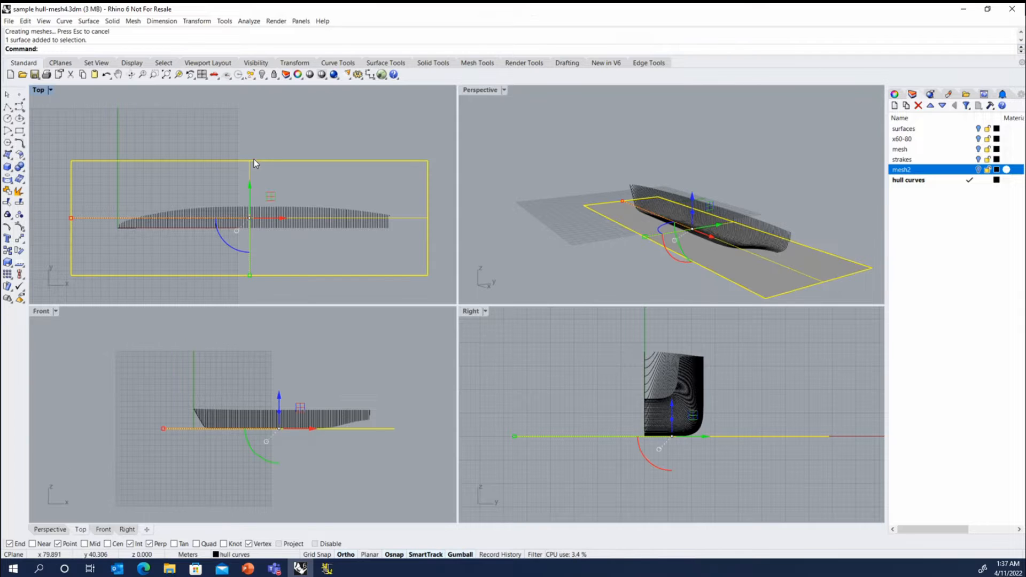
pyautogui.write('SetPt')
pyautogui.press('Return')
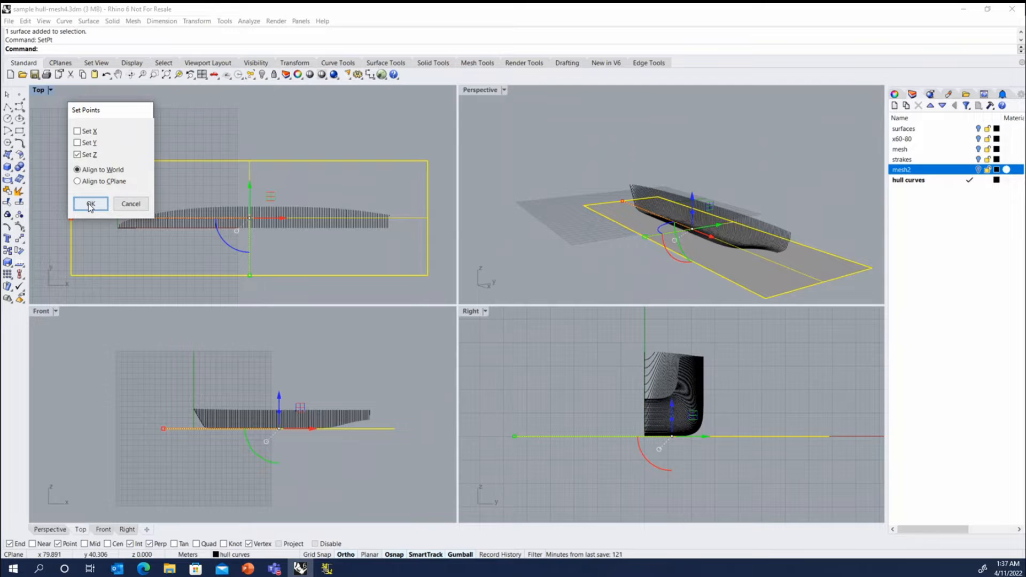
pyautogui.click(90, 205)
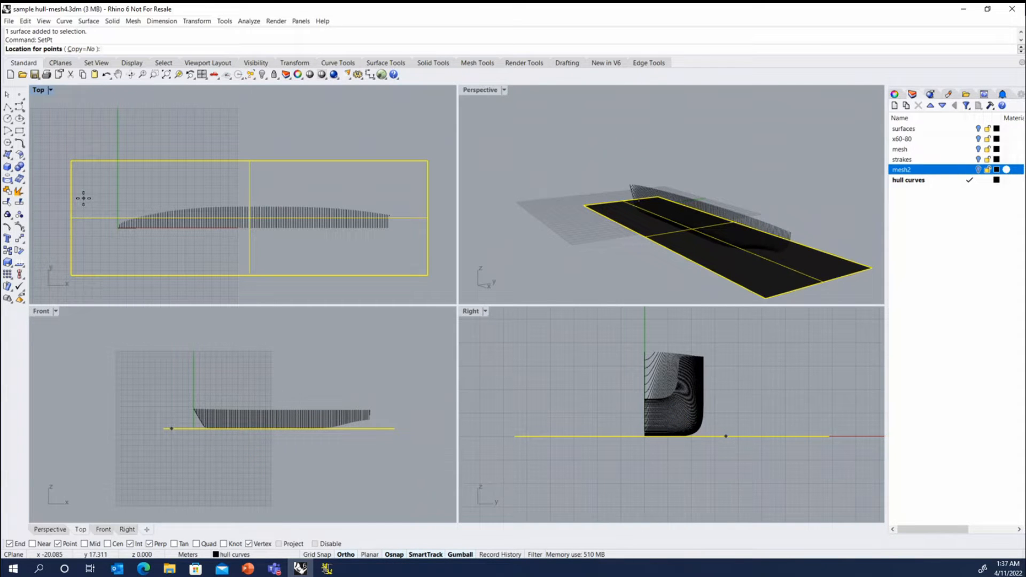
pyautogui.write('12')
pyautogui.press('Return')
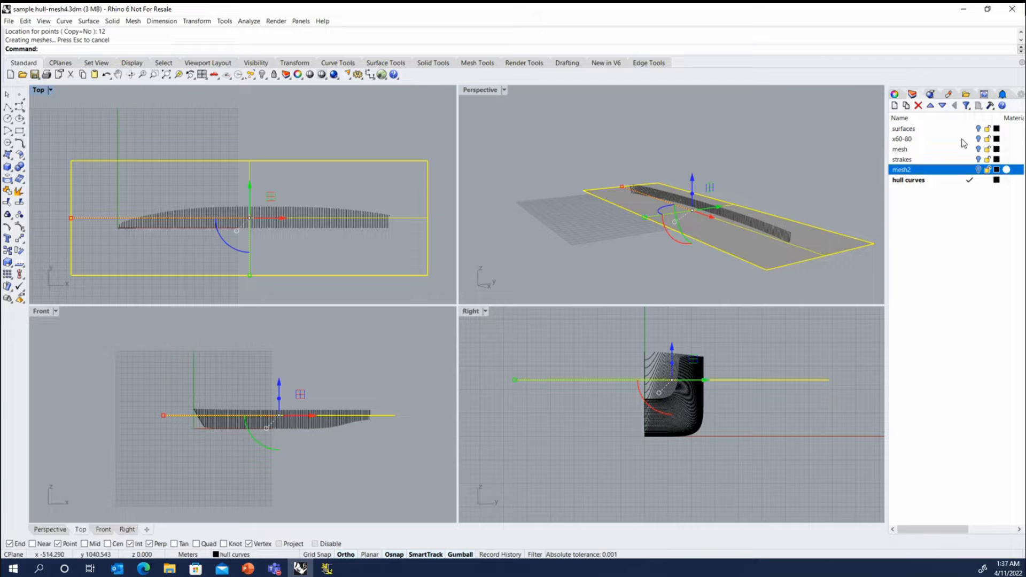
# - Show the surfaces layer to check where the plane crosses the hull, then hide the layer again
pyautogui.click(980, 130)
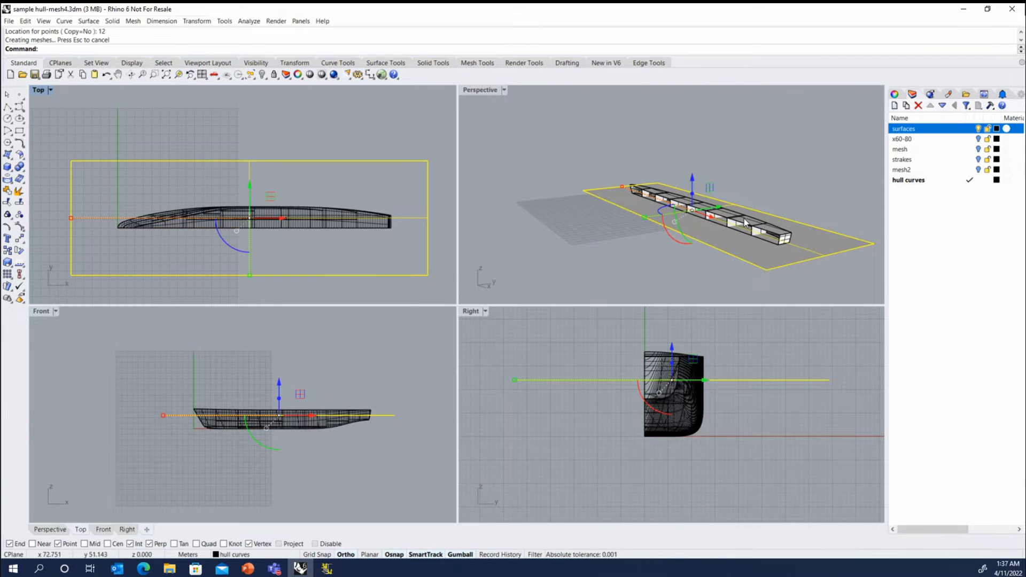
pyautogui.scroll(5, 769, 221)
pyautogui.moveTo(769, 221); pyautogui.dragTo(741, 210, button='right')
pyautogui.scroll(-4, 580, 220)
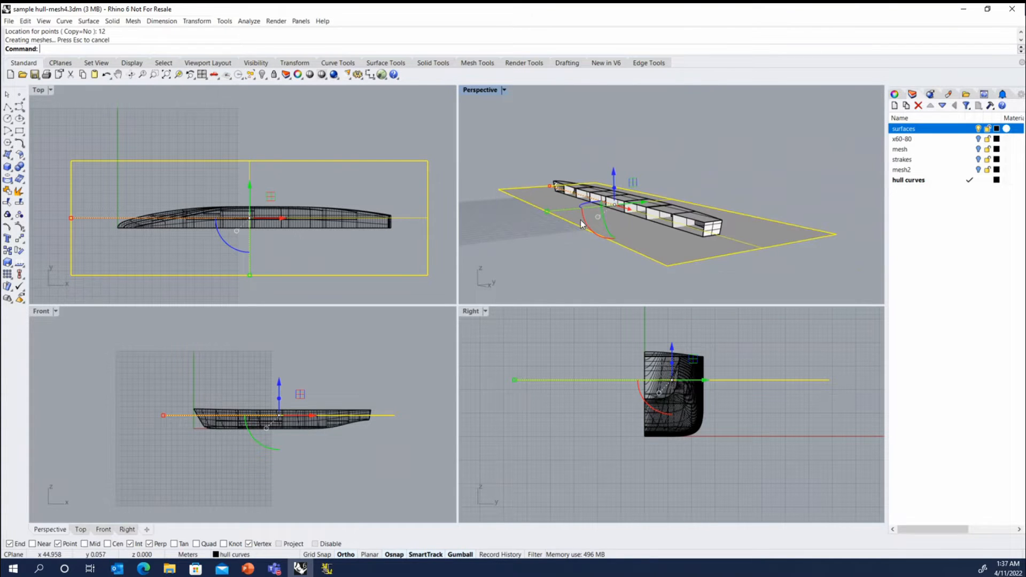
pyautogui.click(978, 129)
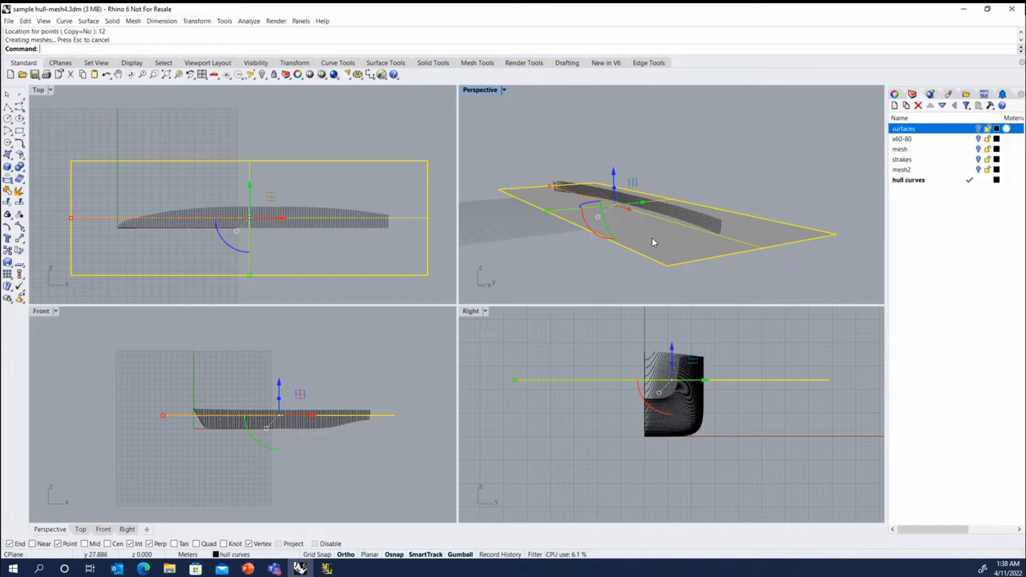
# - Split all the hull curves using the horizontal plane at z = 12 as the cutting object
pyautogui.click(721, 347)
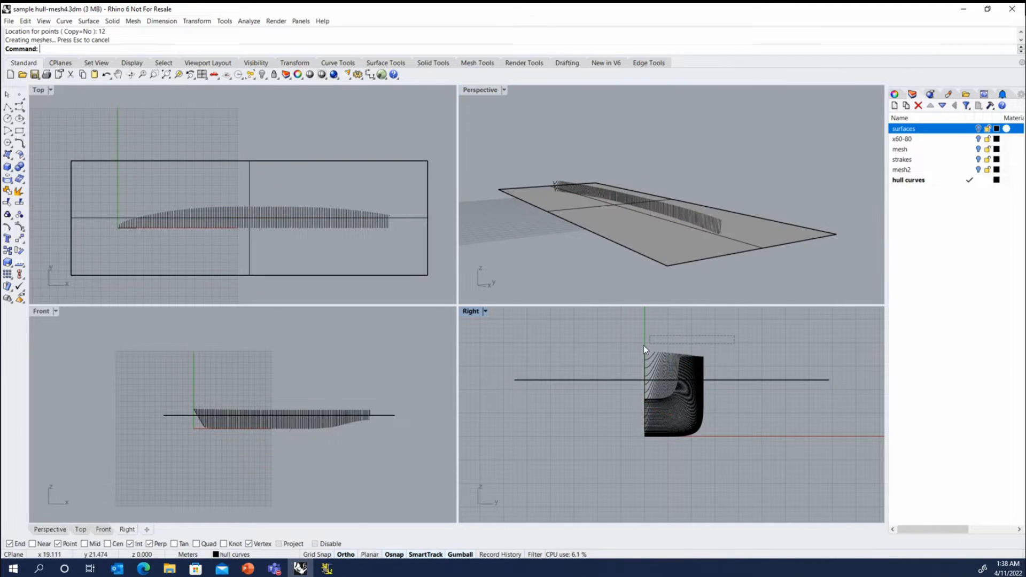
pyautogui.moveTo(643, 346); pyautogui.dragTo(609, 375)
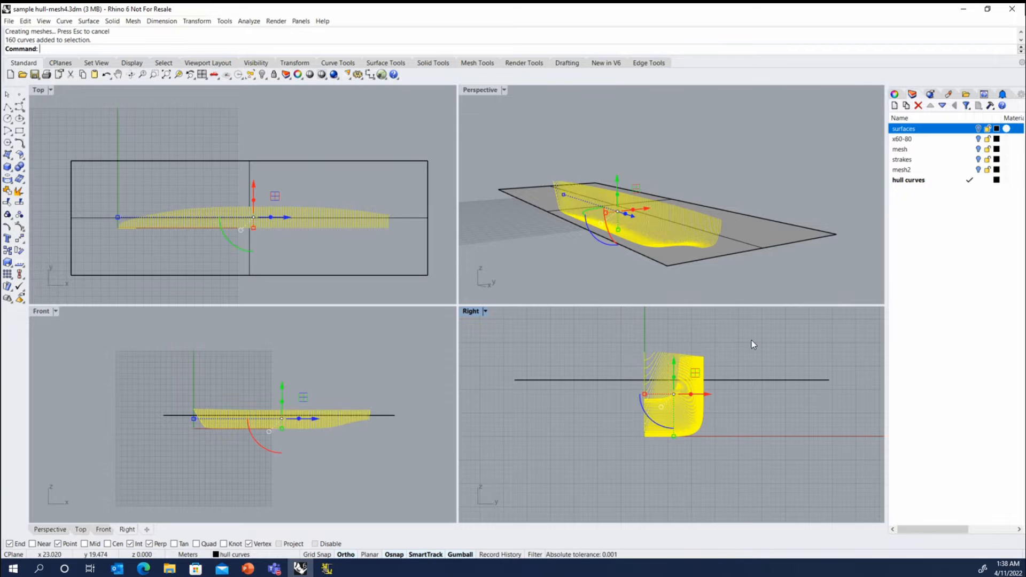
pyautogui.click(19, 203)
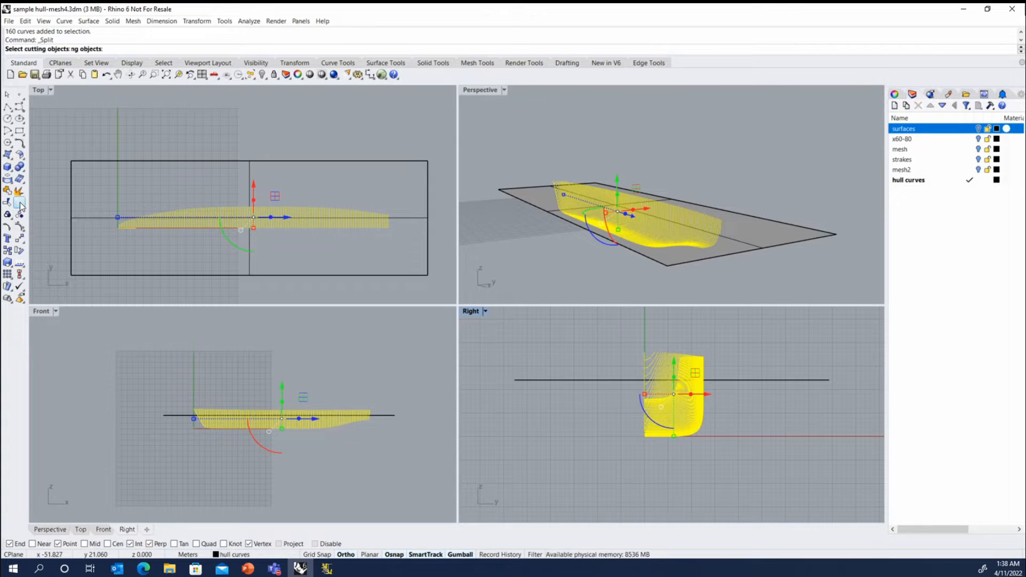
pyautogui.click(187, 161)
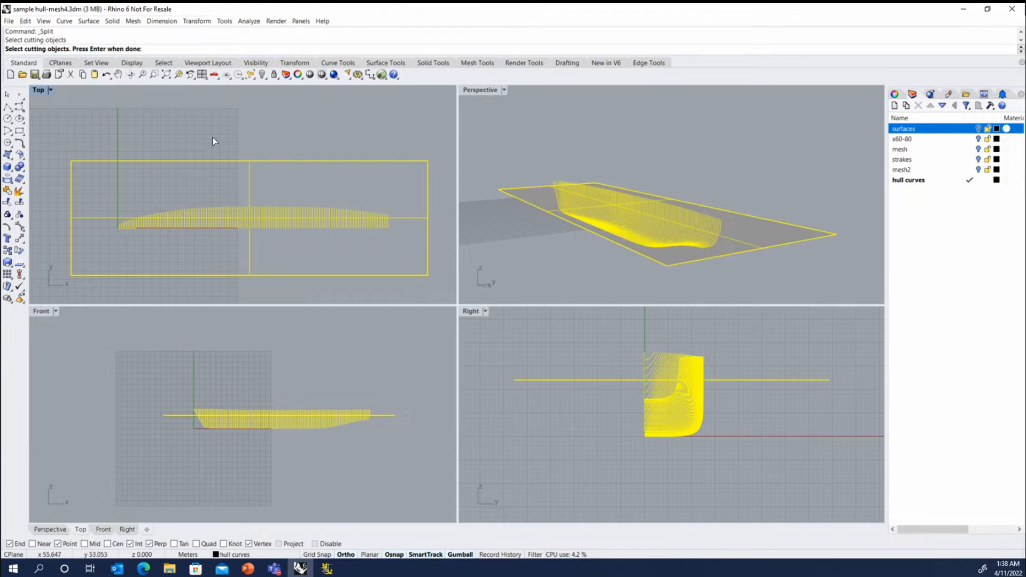
pyautogui.press('Return')
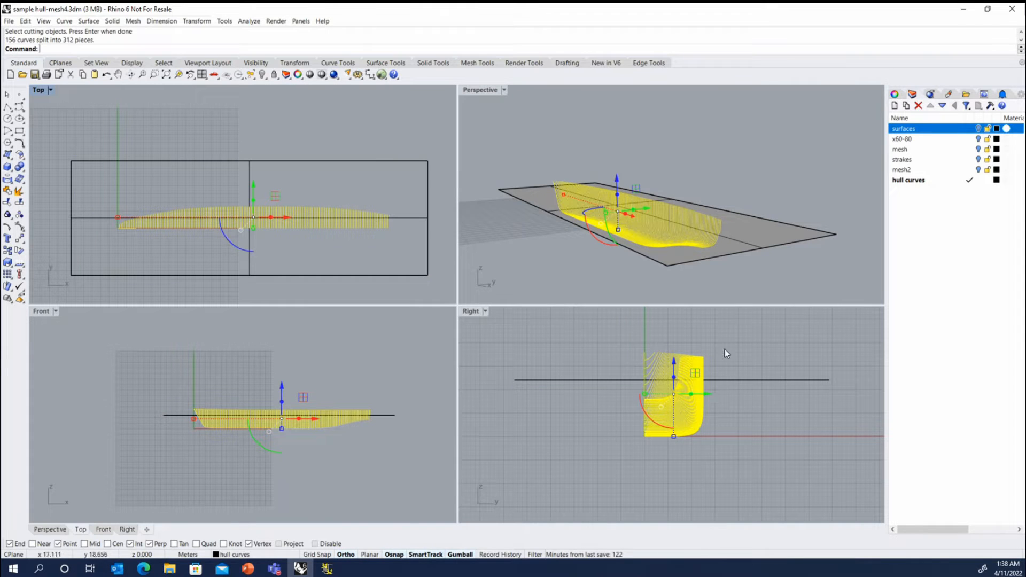
# - Deselect the curve pieces below the plane to check the split, then delete the cutting plane
pyautogui.keyDown('ctrl'); pyautogui.moveTo(752, 469); pyautogui.dragTo(600, 395); pyautogui.keyUp('ctrl')
pyautogui.moveTo(701, 473); pyautogui.dragTo(626, 380)
pyautogui.scroll(5, 701, 368)
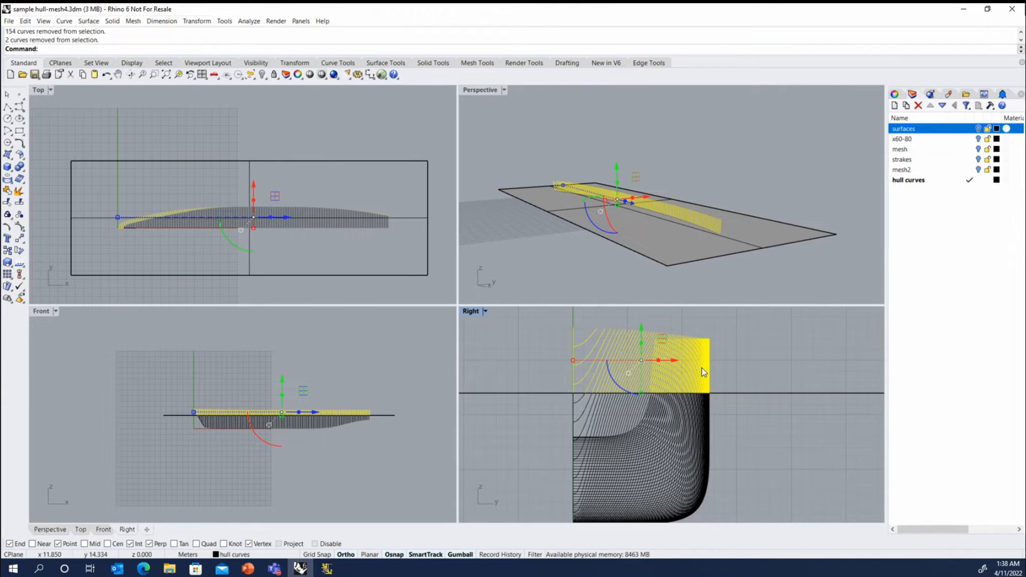
pyautogui.scroll(5, 615, 390)
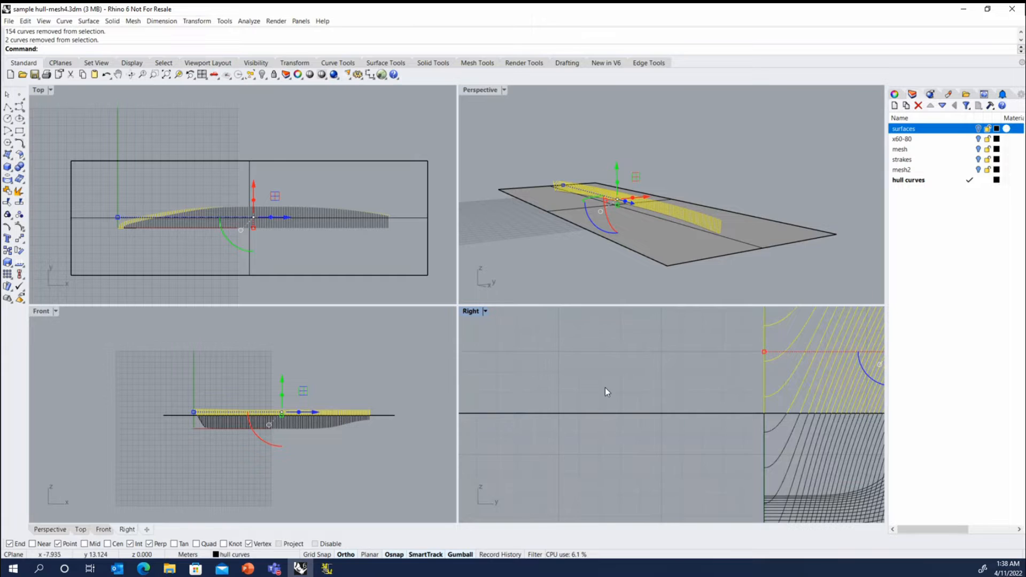
pyautogui.click(652, 249)
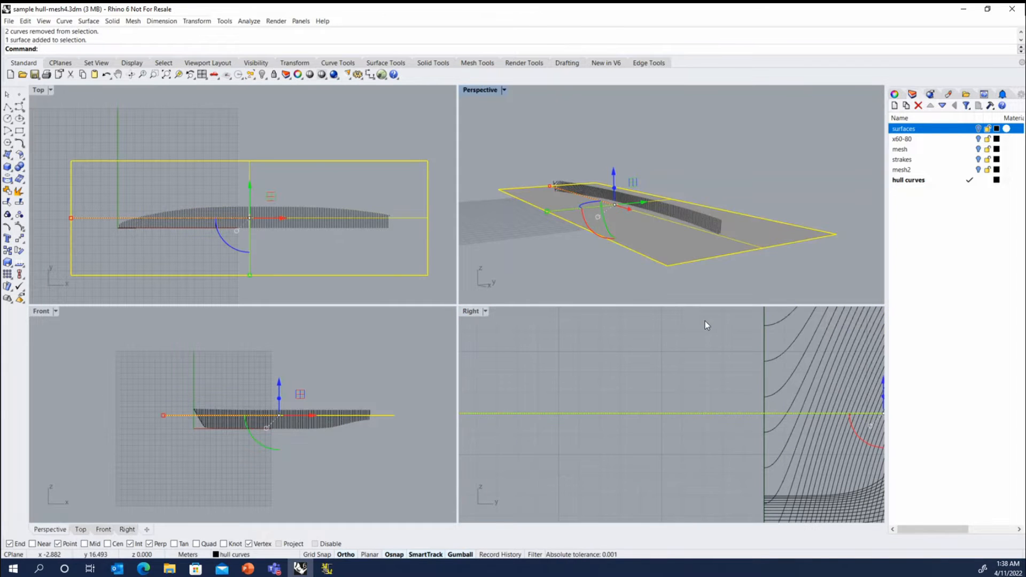
pyautogui.press('Delete')
# - Group all the curve pieces below z = 12 and hide the group
pyautogui.scroll(-6, 572, 356)
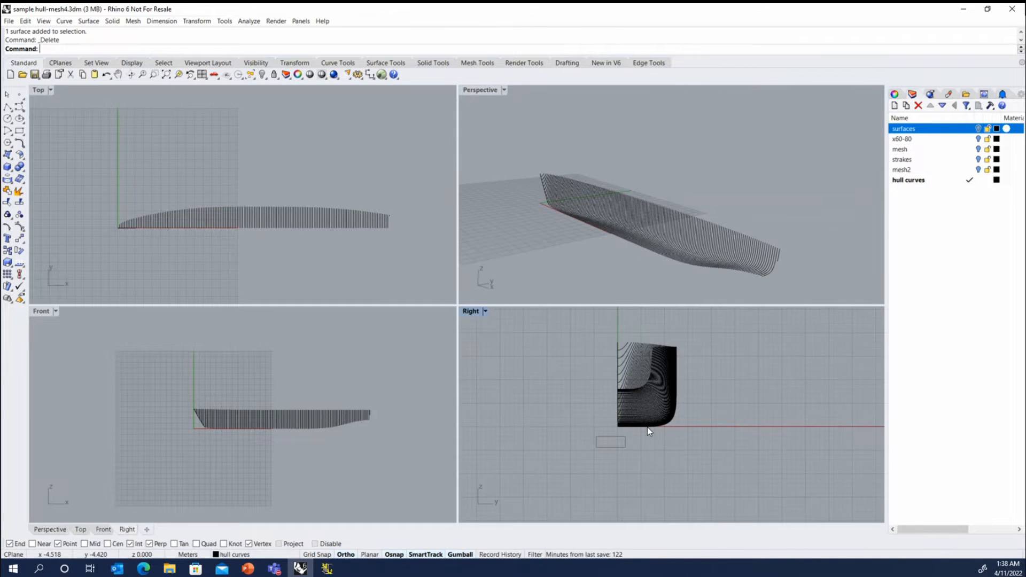
pyautogui.moveTo(648, 430); pyautogui.dragTo(687, 372)
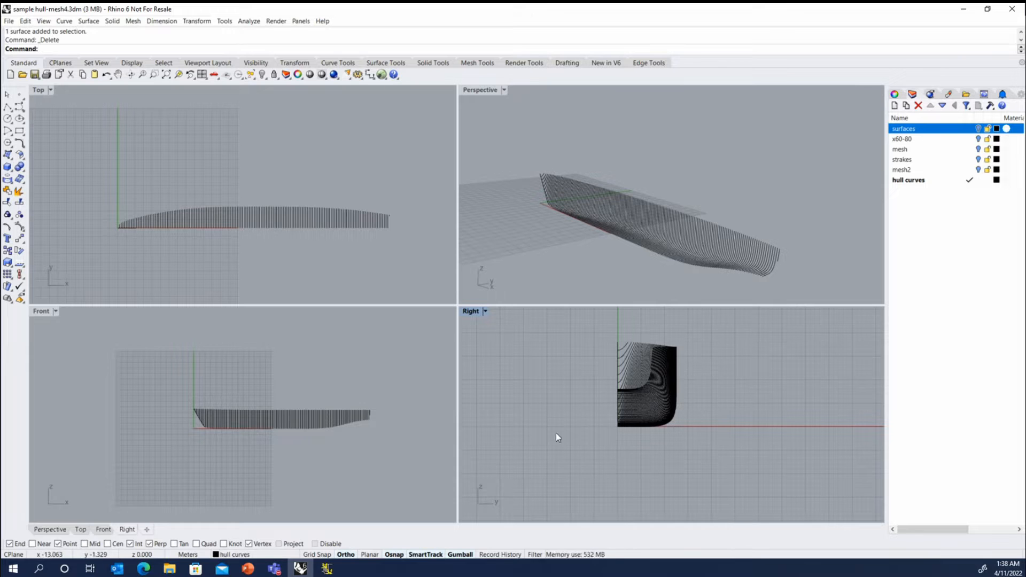
pyautogui.moveTo(560, 446); pyautogui.dragTo(688, 373)
pyautogui.scroll(1, 687, 375)
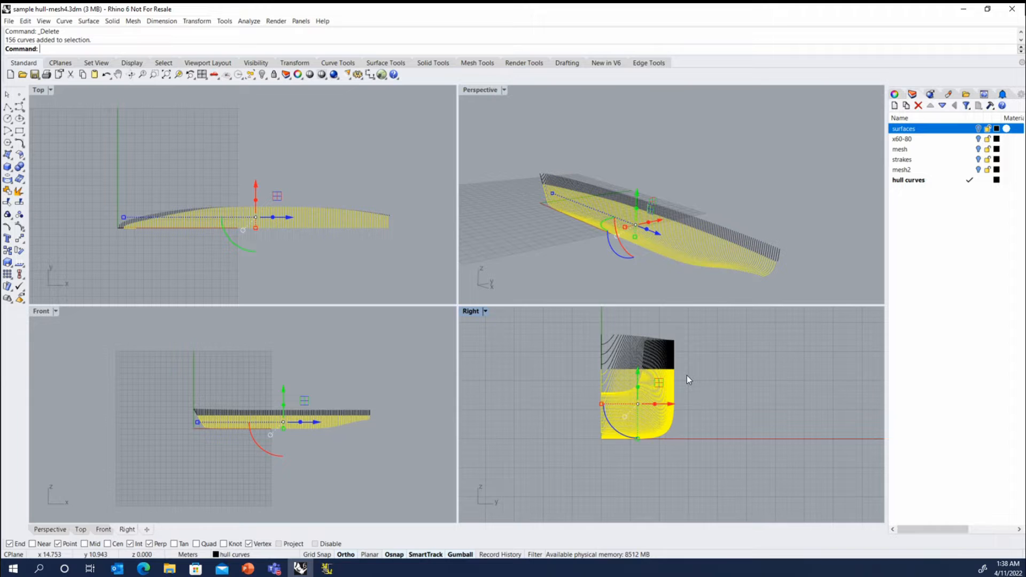
pyautogui.scroll(6, 687, 375)
pyautogui.click(8, 214)
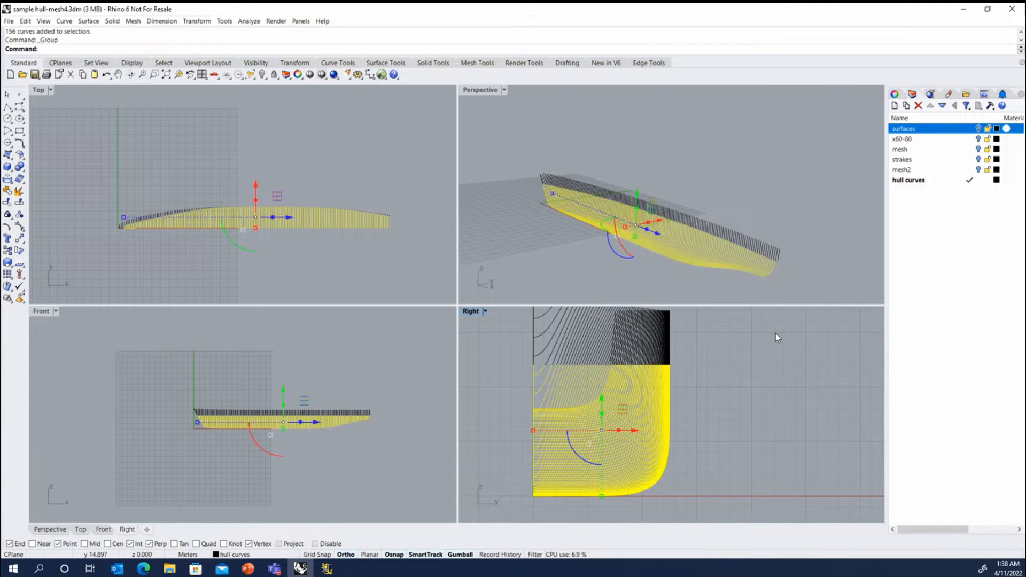
pyautogui.middleClick(736, 357)
pyautogui.click(741, 363)
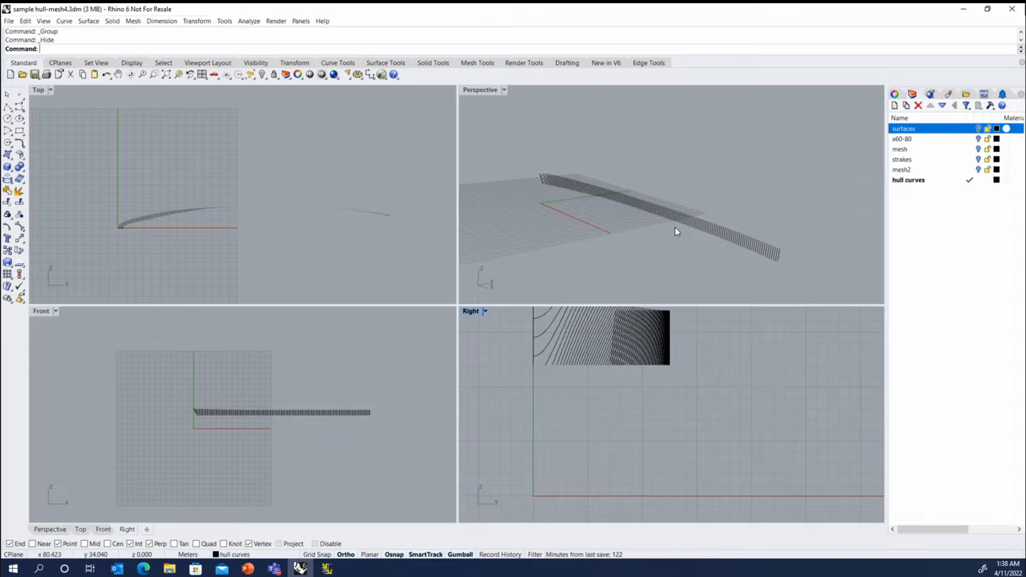
# - Toggle the surfaces layer on and off to compare the upper curve pieces with the hull's edge at the aft end
pyautogui.scroll(6, 775, 252)
pyautogui.click(978, 128)
pyautogui.moveTo(868, 199); pyautogui.dragTo(623, 224, button='right')
pyautogui.scroll(-10, 745, 235)
pyautogui.scroll(5, 594, 219)
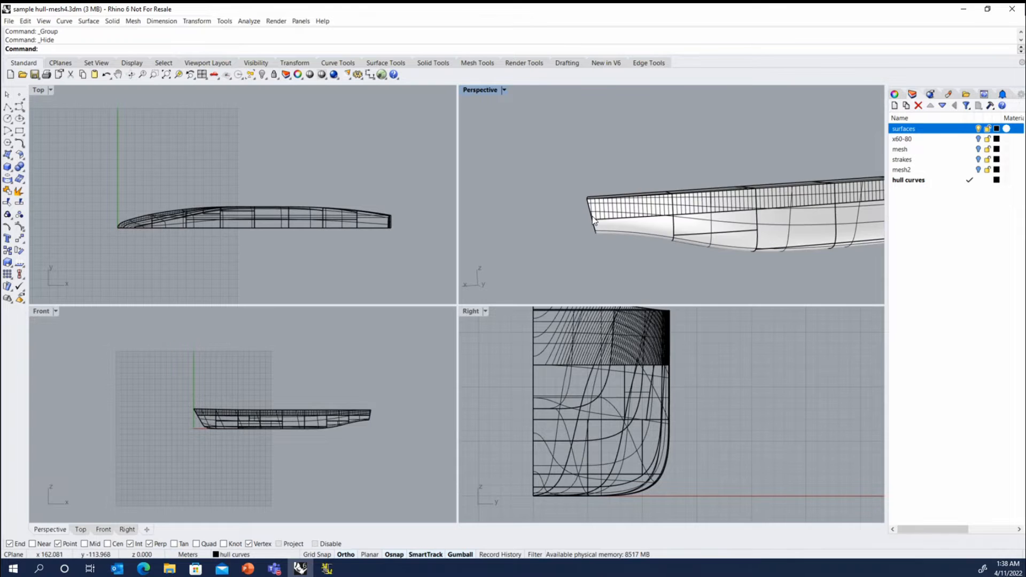
pyautogui.scroll(8, 593, 219)
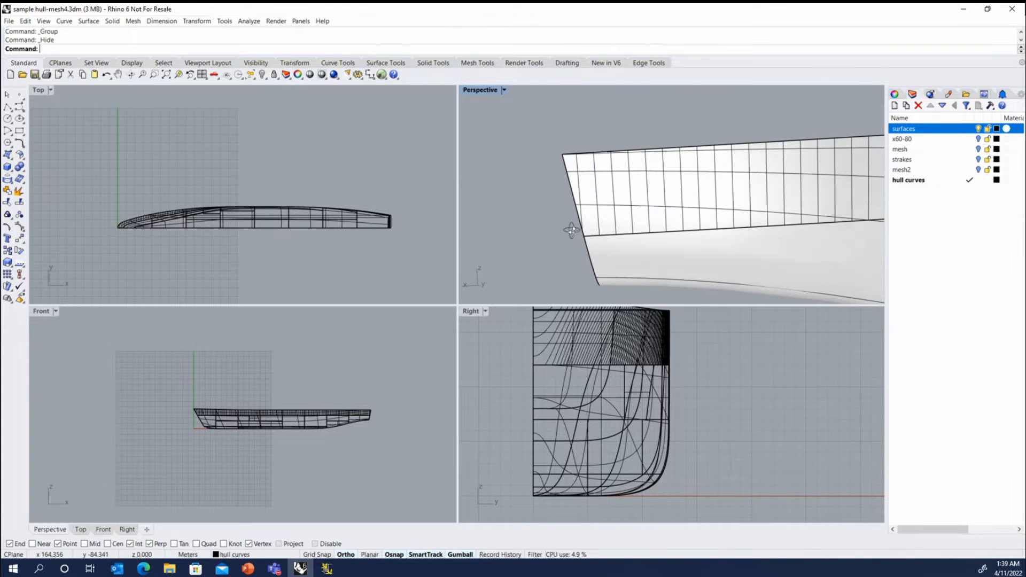
pyautogui.scroll(3, 534, 236)
pyautogui.click(978, 129)
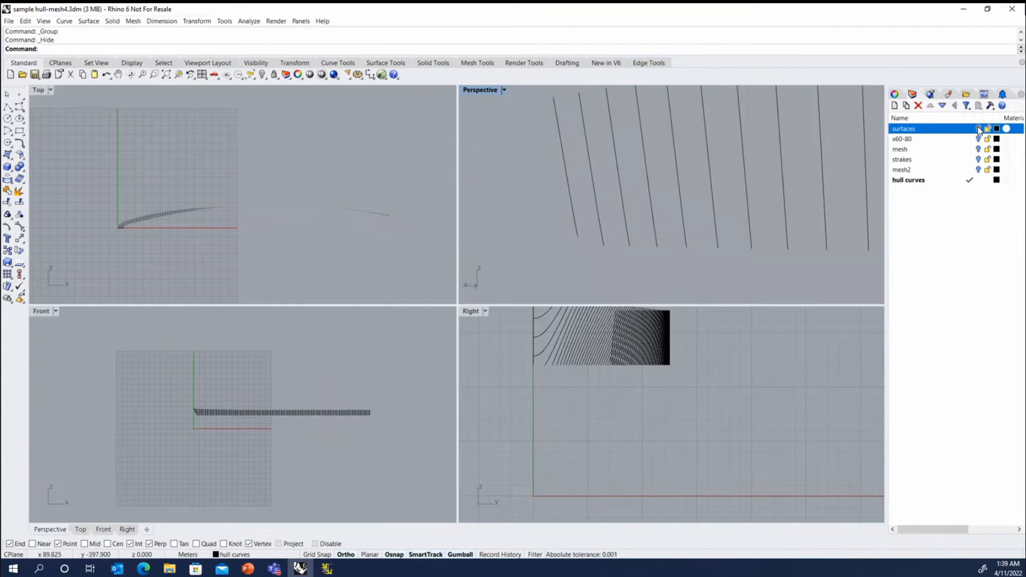
pyautogui.click(978, 128)
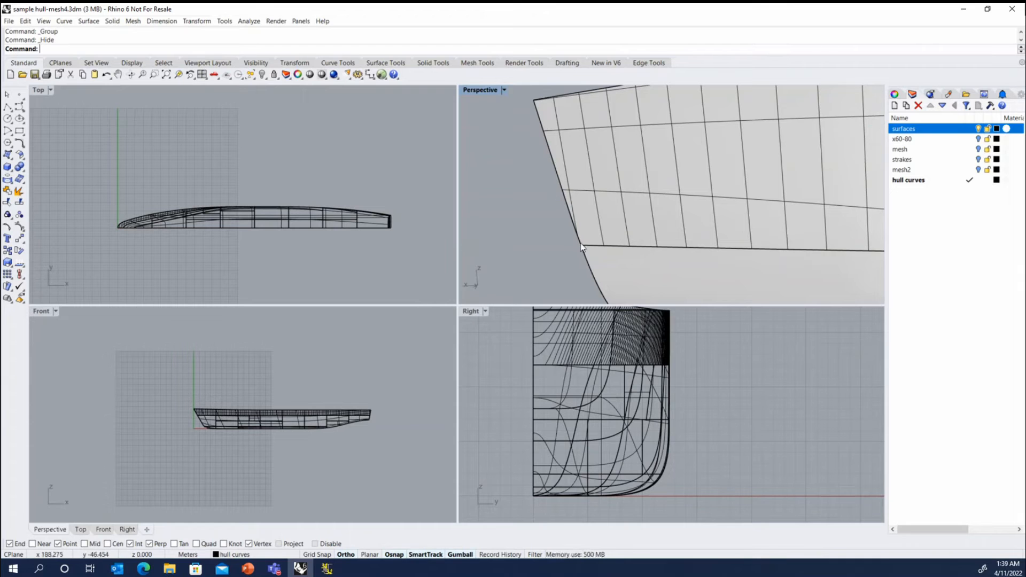
pyautogui.click(978, 128)
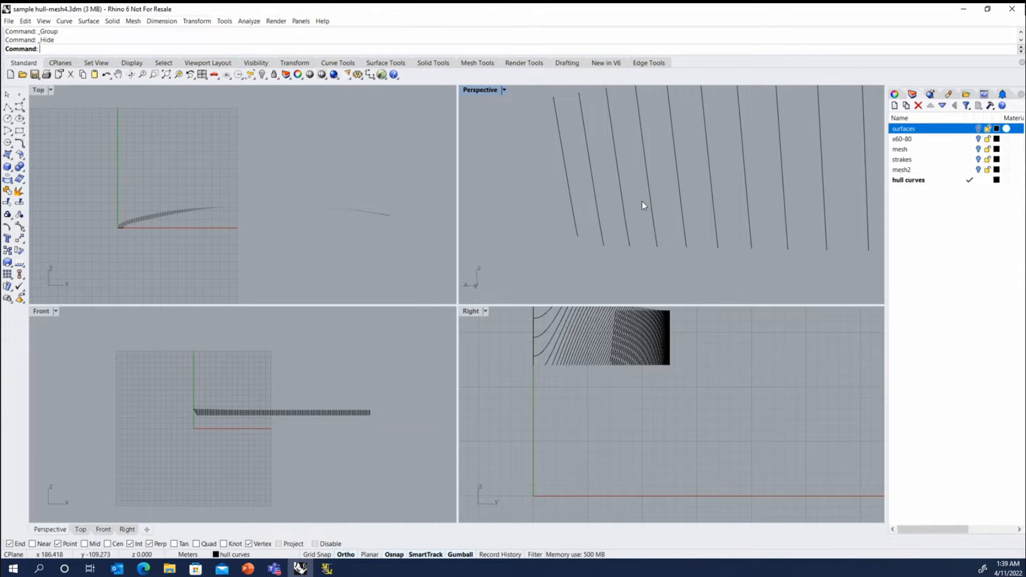
# - Show the hidden lower curve pieces again, then undo back through the layer visibility changes, the hiding and the grouping
pyautogui.middleClick(549, 240)
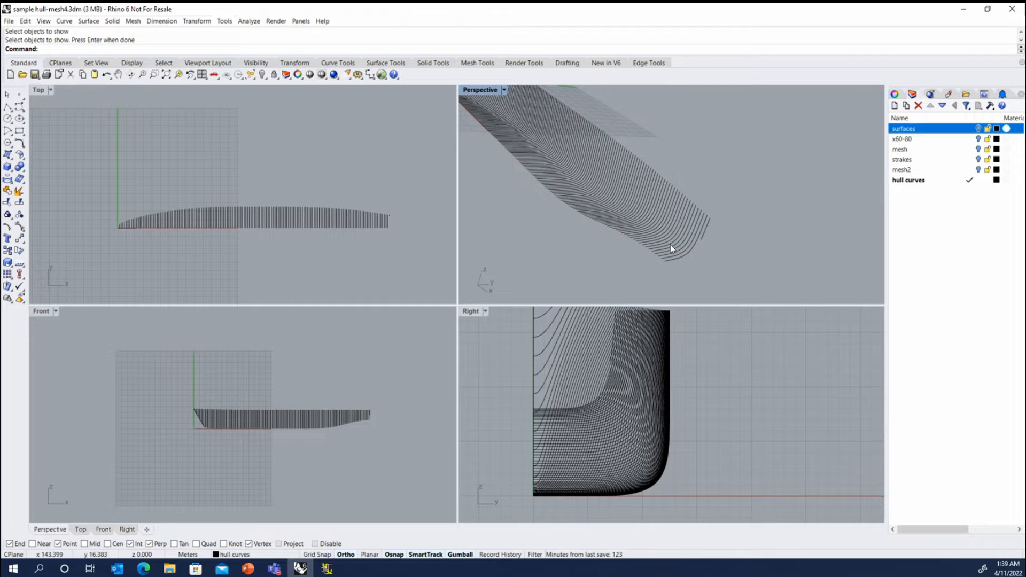
pyautogui.scroll(2, 672, 244)
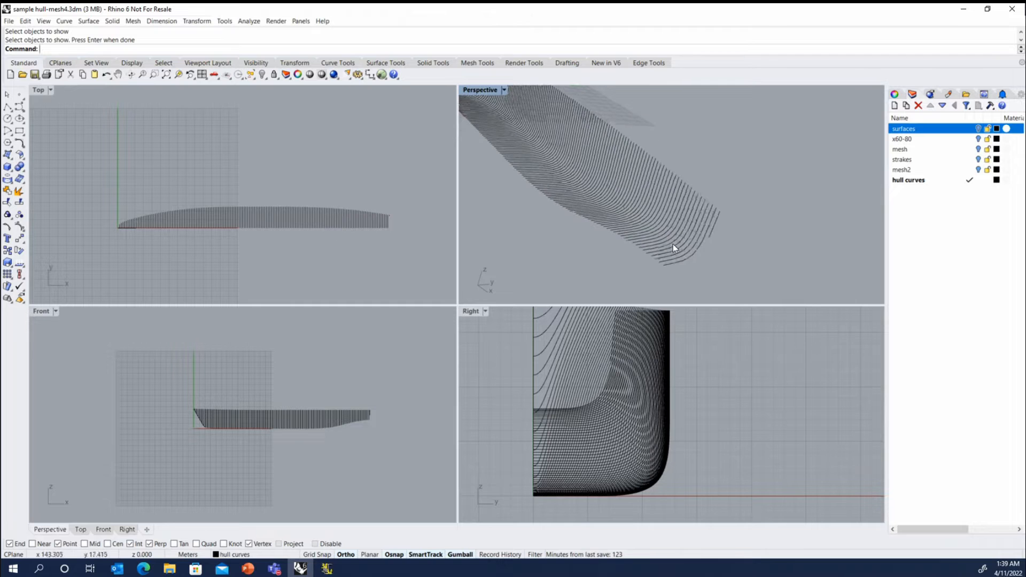
pyautogui.hotkey('ctrl', 'z')
pyautogui.hotkey('ctrl', 'z')
pyautogui.hotkey('ctrl', 'z')
pyautogui.hotkey('ctrl', 'z')
pyautogui.hotkey('ctrl', 'z')
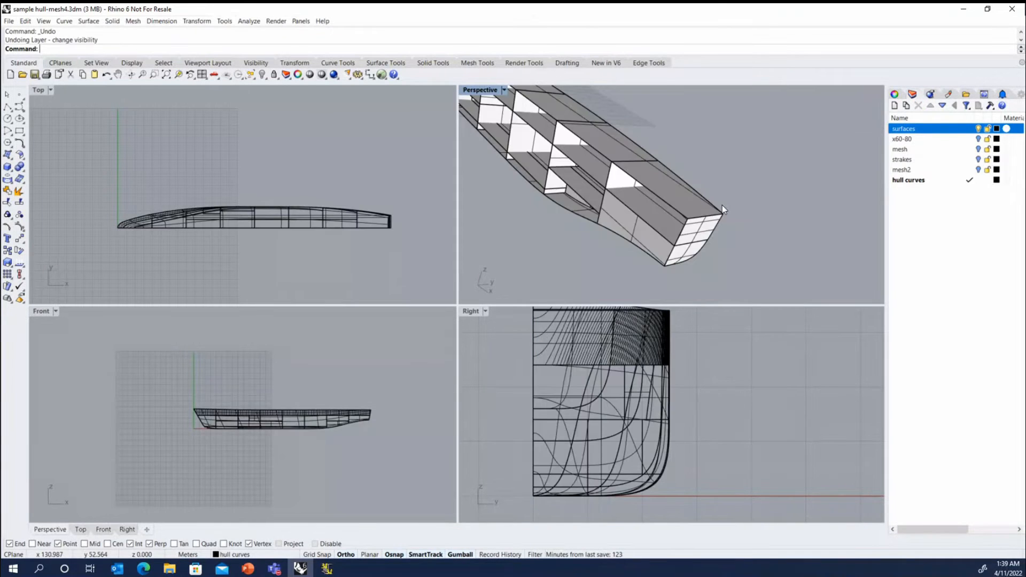
pyautogui.moveTo(723, 205); pyautogui.dragTo(710, 187, button='right')
pyautogui.scroll(-4, 711, 187)
pyautogui.scroll(5, 665, 230)
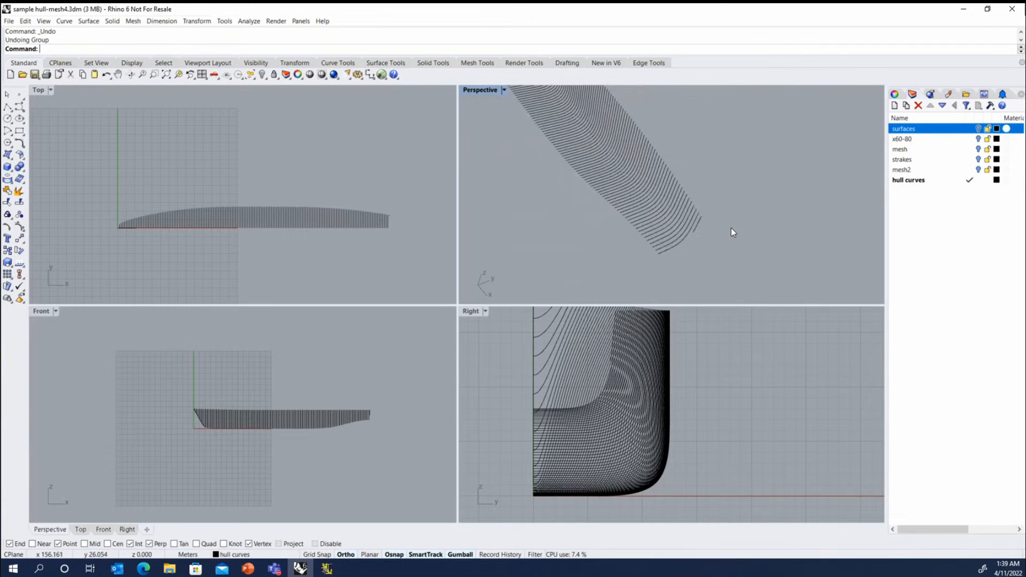
# - Undo the remaining operations, including the curve split, back to before the horizontal plane was created
pyautogui.hotkey('ctrl', 'z')
pyautogui.hotkey('ctrl', 'z')
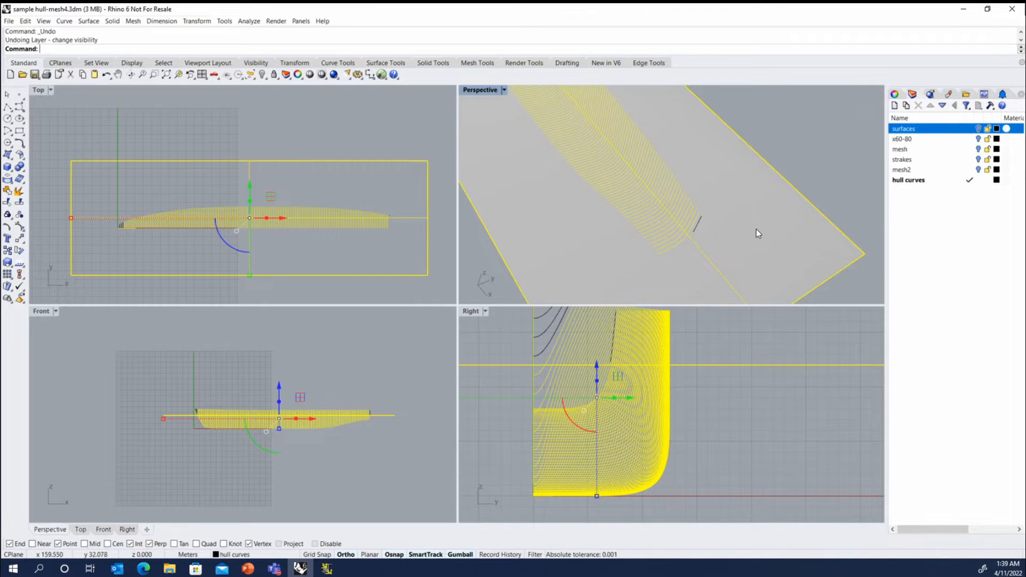
pyautogui.moveTo(760, 233); pyautogui.dragTo(757, 215, button='right')
pyautogui.scroll(-5, 758, 173)
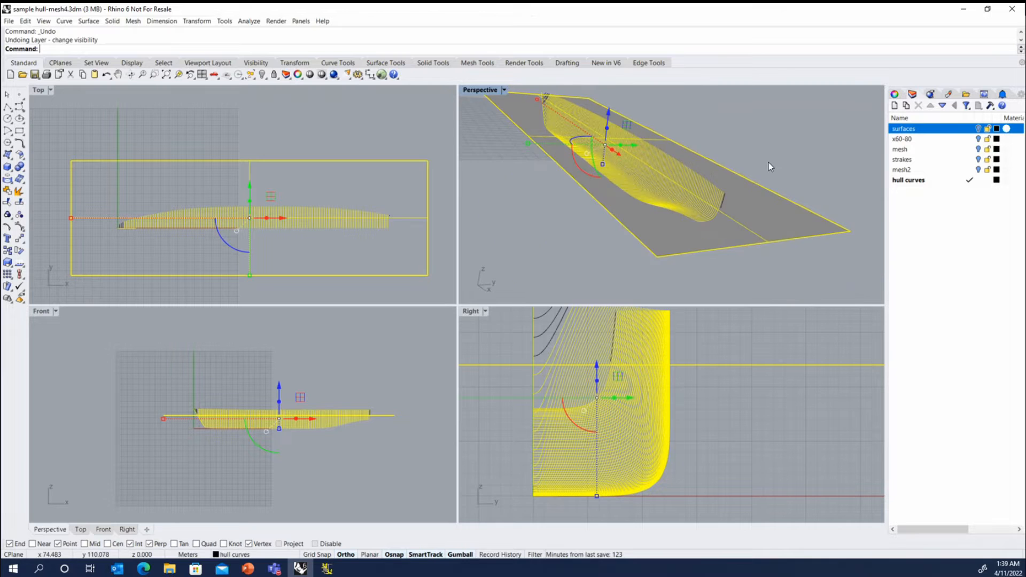
pyautogui.hotkey('ctrl', 'z')
pyautogui.hotkey('ctrl', 'z')
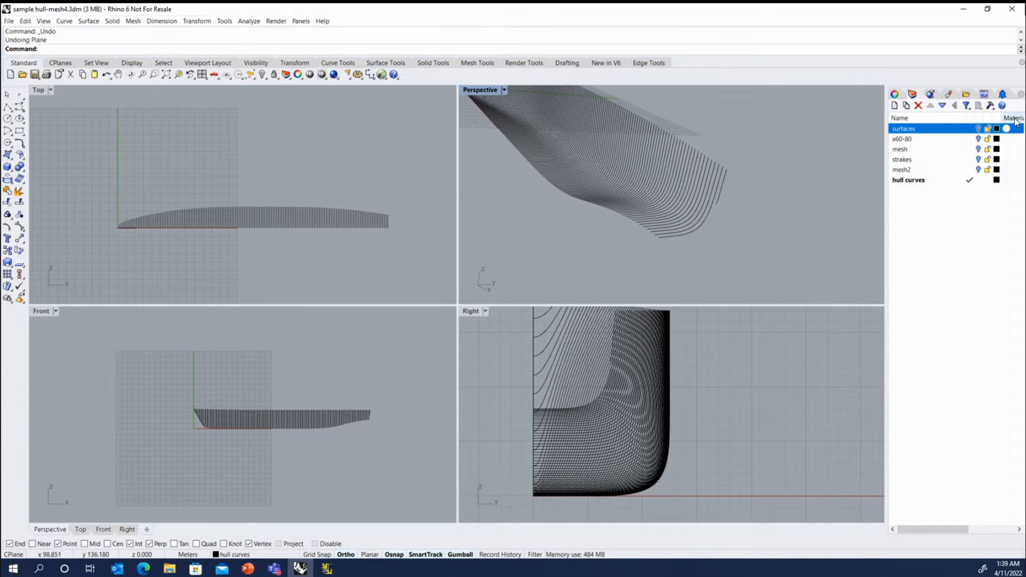
# - Show the surfaces layer and duplicate the curved outer edge of the transom onto the hull curves layer
pyautogui.scroll(-2, 730, 199)
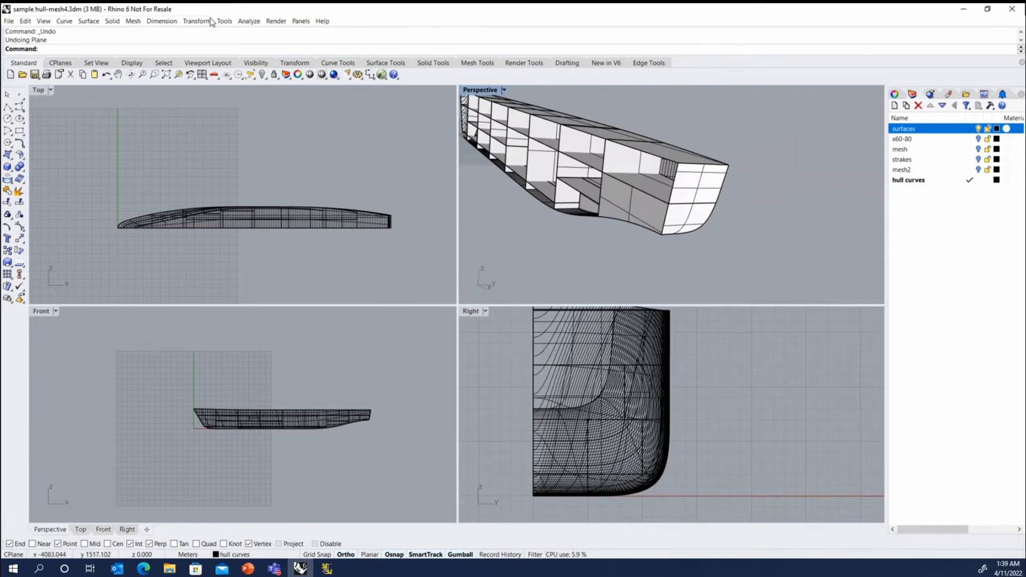
pyautogui.rightClick(200, 33)
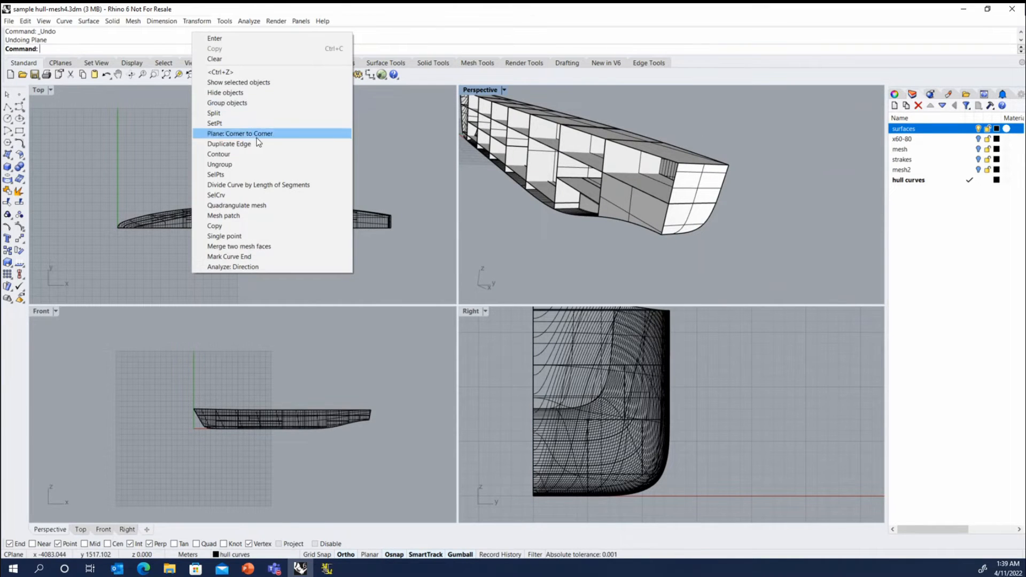
pyautogui.click(229, 144)
pyautogui.click(713, 213)
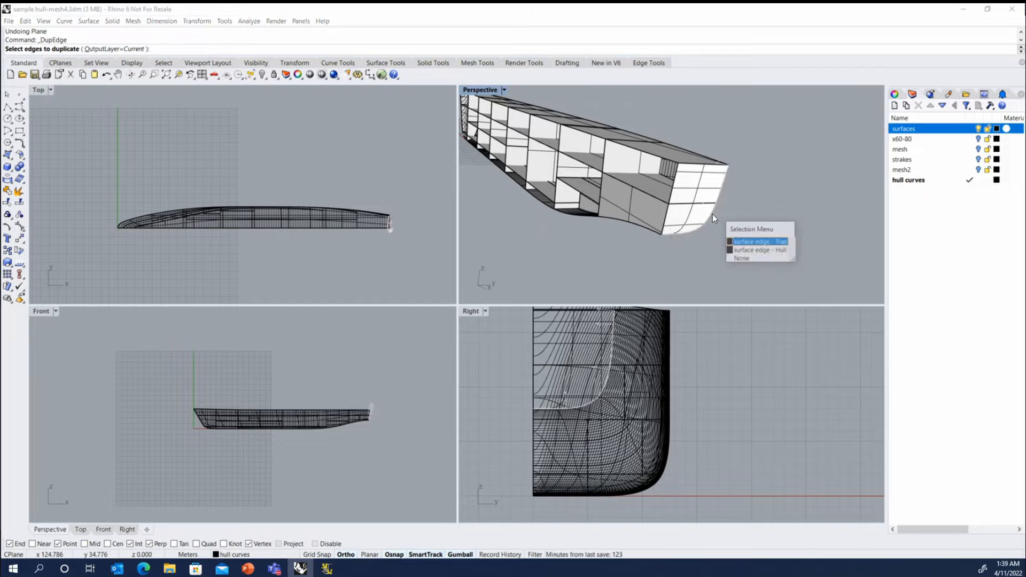
pyautogui.click(748, 238)
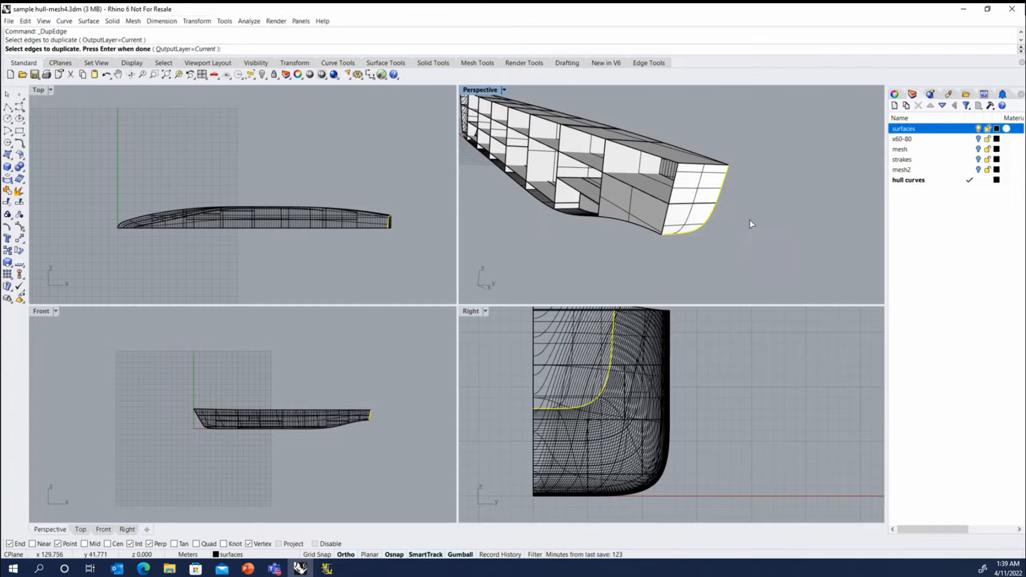
pyautogui.press('Return')
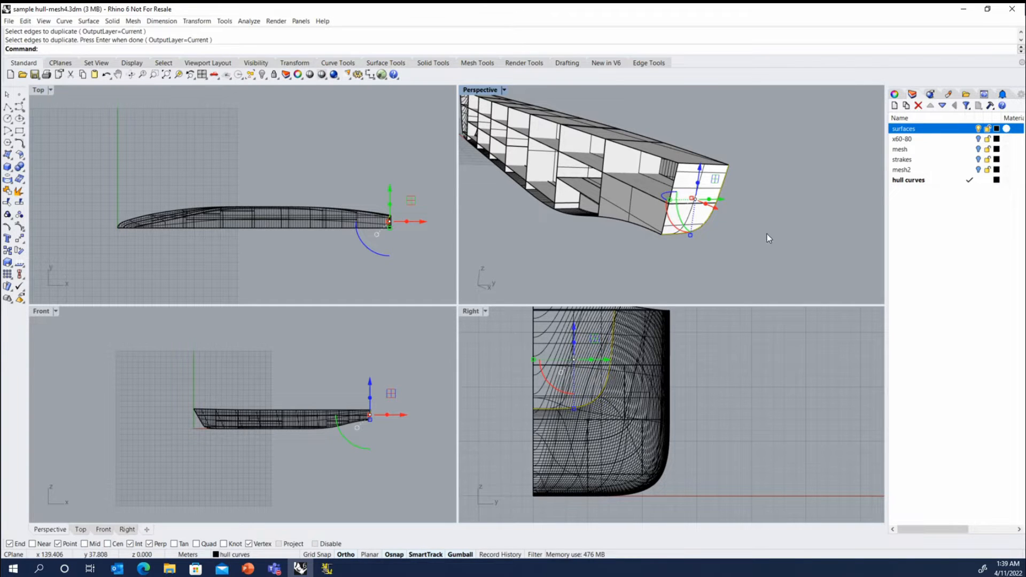
pyautogui.click(767, 238)
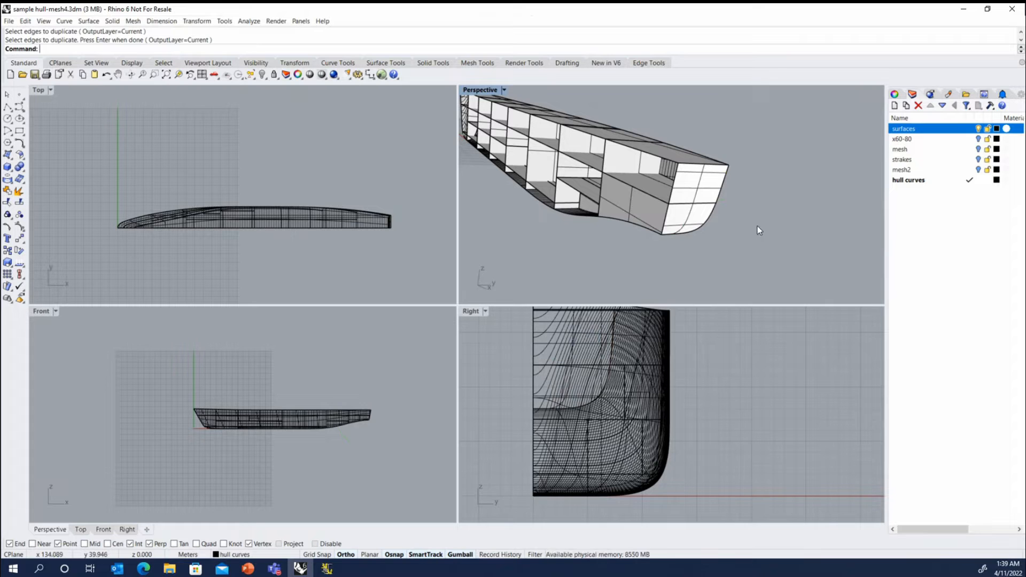
# - Hide the surfaces layer, leaving only the hull curves in view
pyautogui.moveTo(758, 226); pyautogui.dragTo(810, 174, button='right')
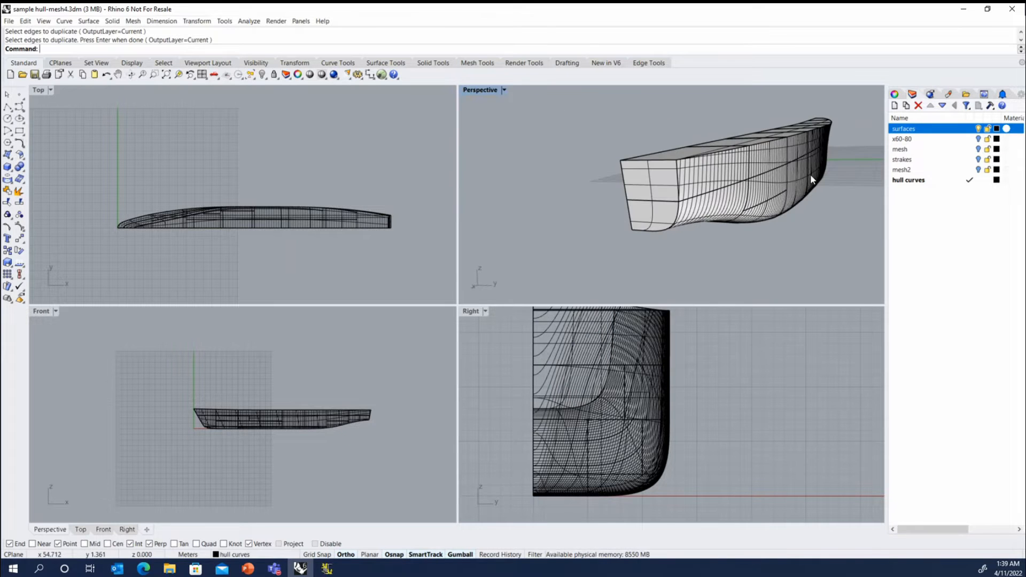
pyautogui.click(977, 128)
pyautogui.moveTo(744, 188); pyautogui.dragTo(692, 171, button='right')
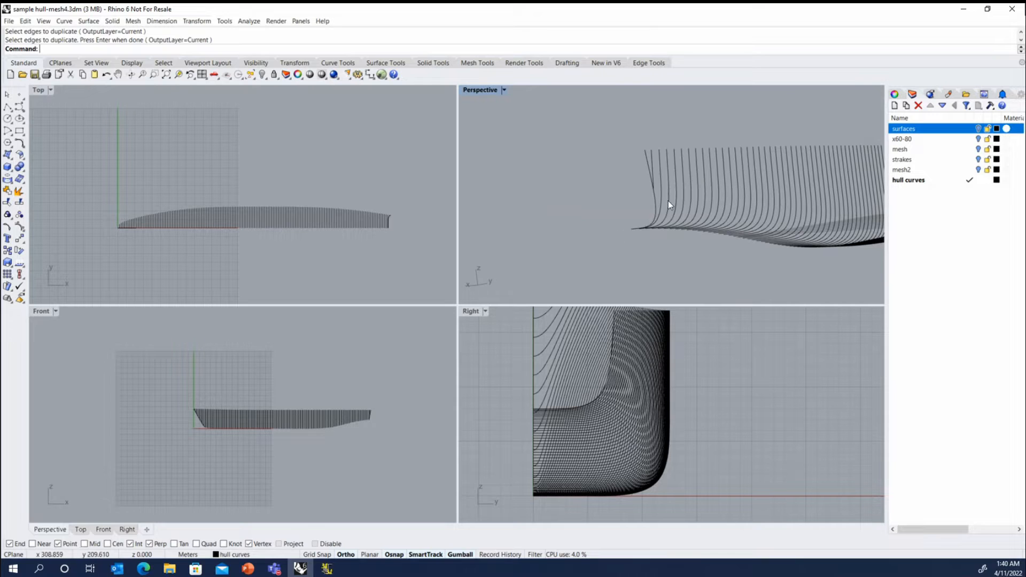
pyautogui.moveTo(633, 127); pyautogui.dragTo(534, 134, button='right')
# - Create a corner-to-corner plane in the Top view that extends past the hull curves on all sides
pyautogui.click(89, 20)
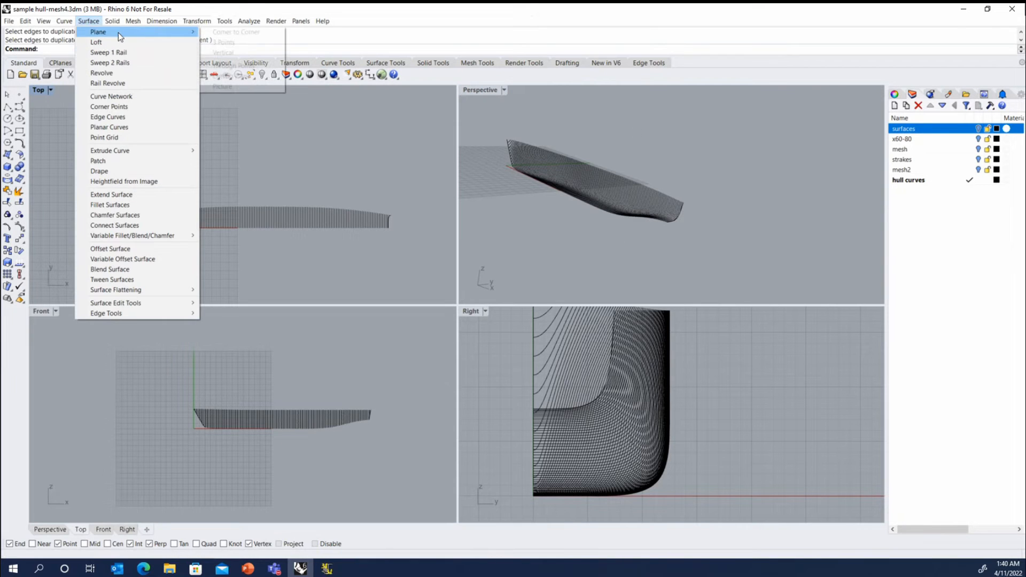
pyautogui.moveTo(101, 33)
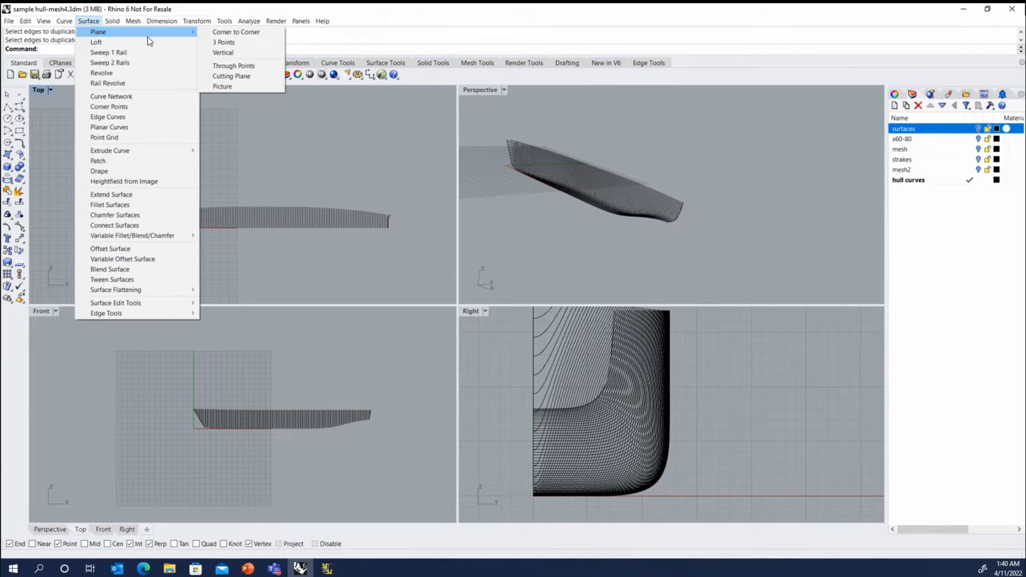
pyautogui.click(227, 33)
pyautogui.click(107, 174)
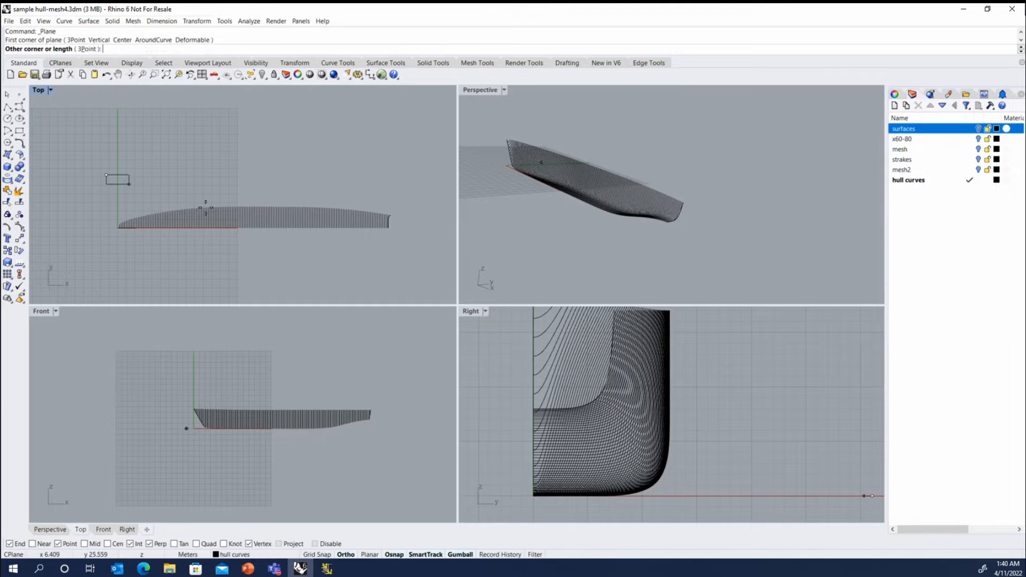
pyautogui.click(410, 262)
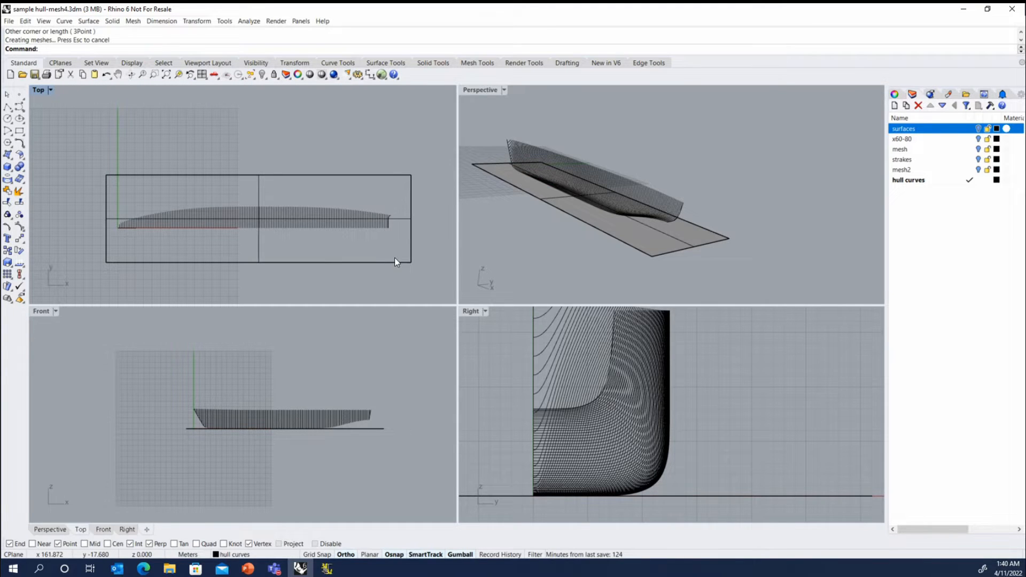
# - Move the plane to z = 12 with SetPt, setting only Z aligned to World
pyautogui.click(401, 260)
pyautogui.write('SetPt')
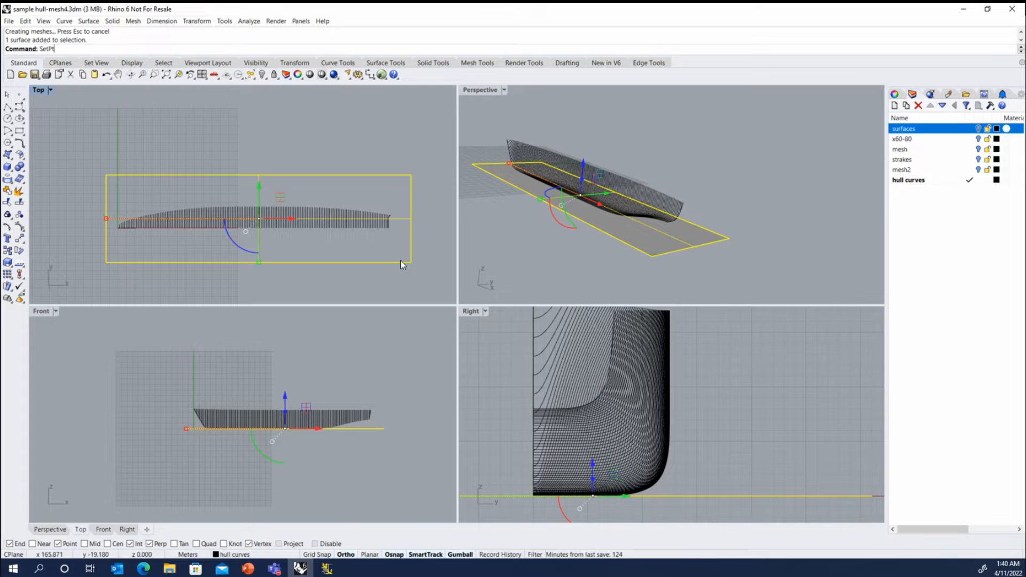
pyautogui.press('Return')
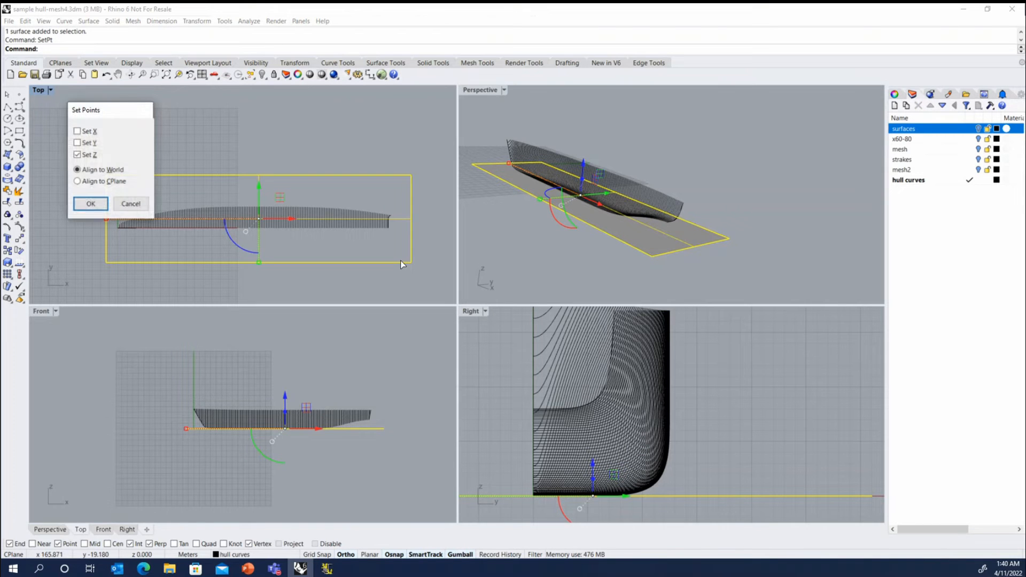
pyautogui.press('Return')
pyautogui.write('12')
pyautogui.press('Return')
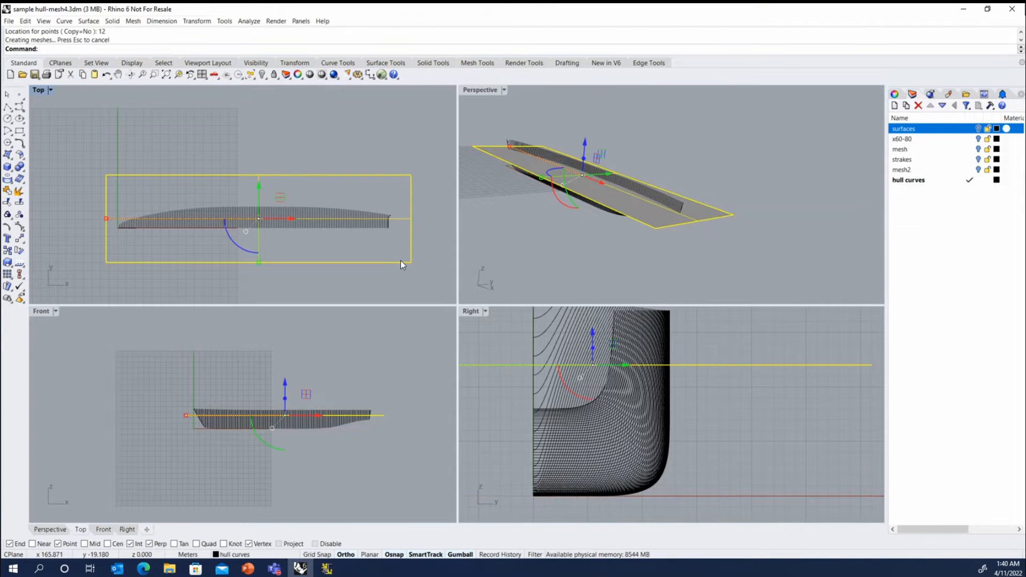
# - Split all the hull curves with the horizontal plane, and delete the plane
pyautogui.scroll(-6, 597, 386)
pyautogui.press('Escape')
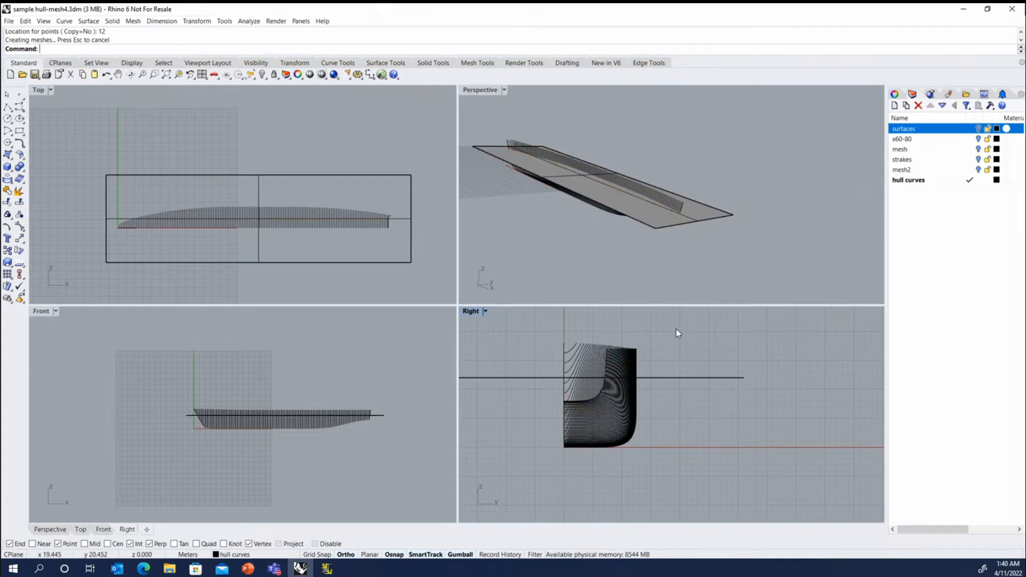
pyautogui.moveTo(676, 328); pyautogui.dragTo(541, 366)
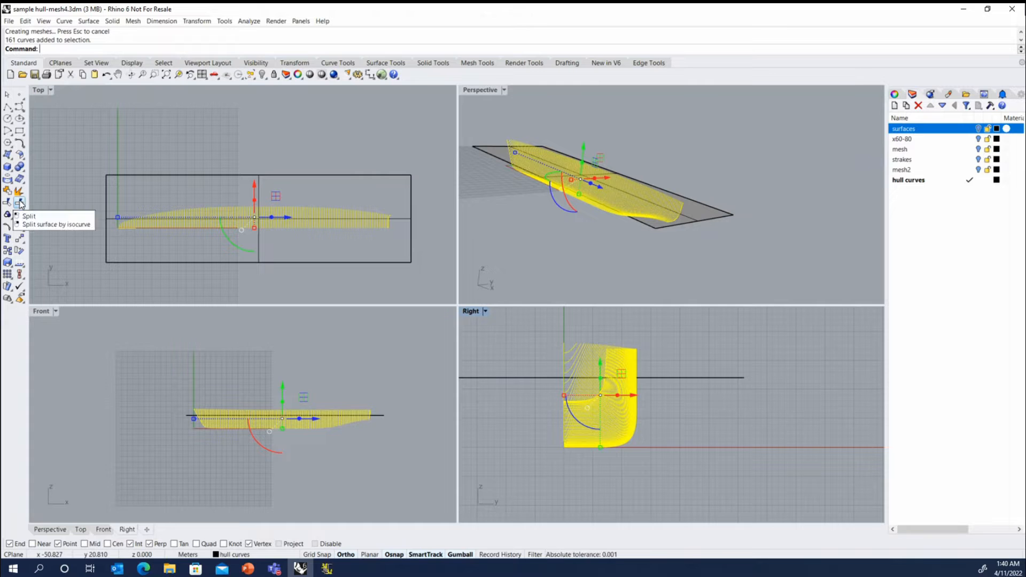
pyautogui.click(19, 203)
pyautogui.click(383, 175)
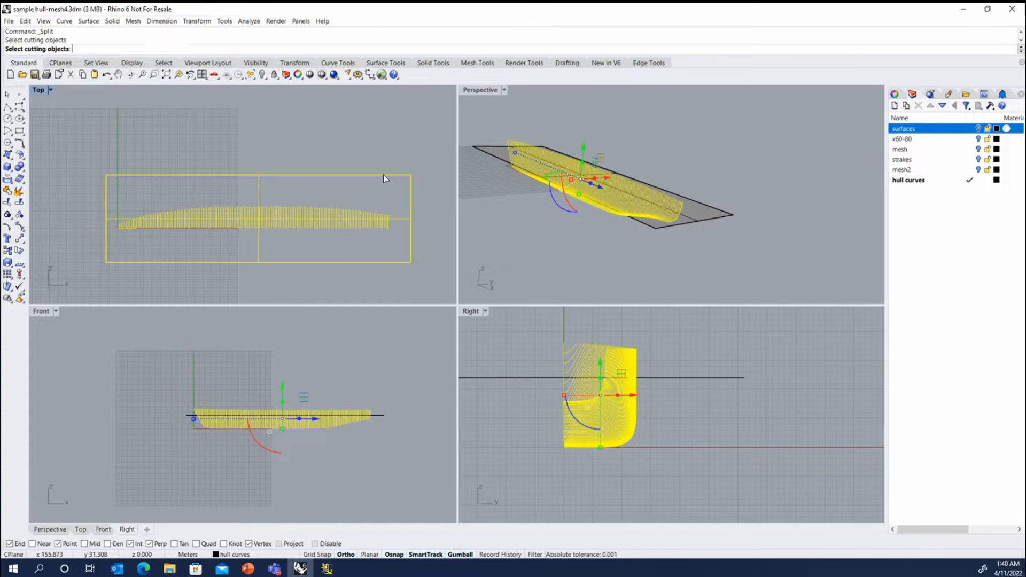
pyautogui.rightClick(400, 135)
pyautogui.moveTo(747, 167); pyautogui.dragTo(712, 232)
pyautogui.press('Delete')
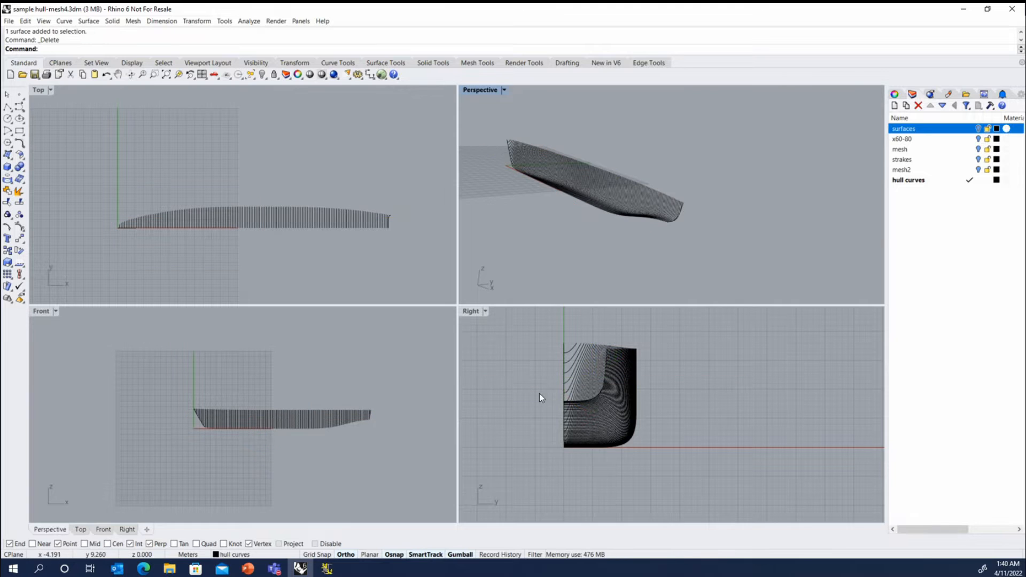
# - Group the curve pieces below the z = 12 split and hide the group
pyautogui.moveTo(535, 478); pyautogui.dragTo(669, 374)
pyautogui.scroll(5, 642, 382)
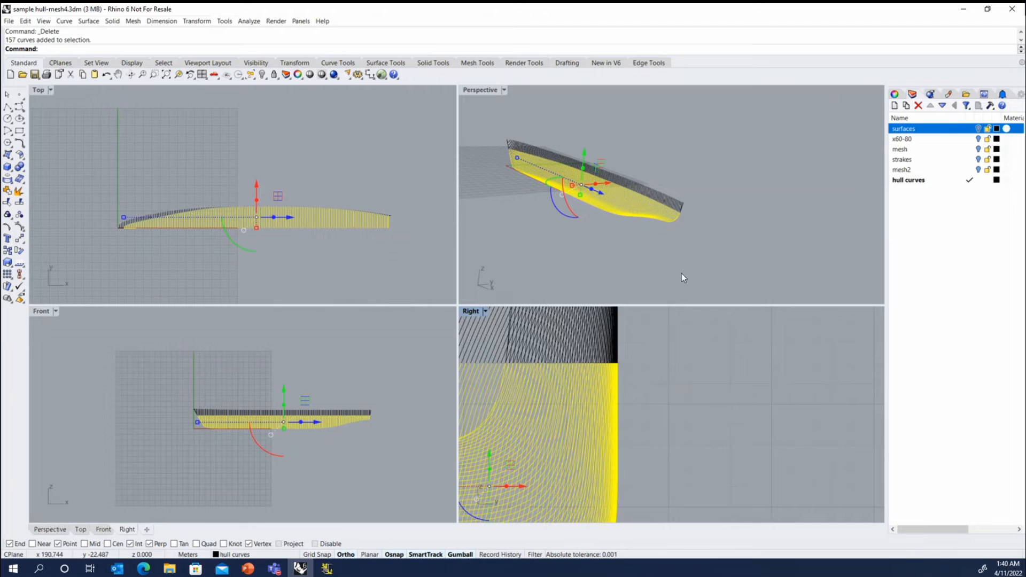
pyautogui.click(10, 216)
pyautogui.middleClick(377, 179)
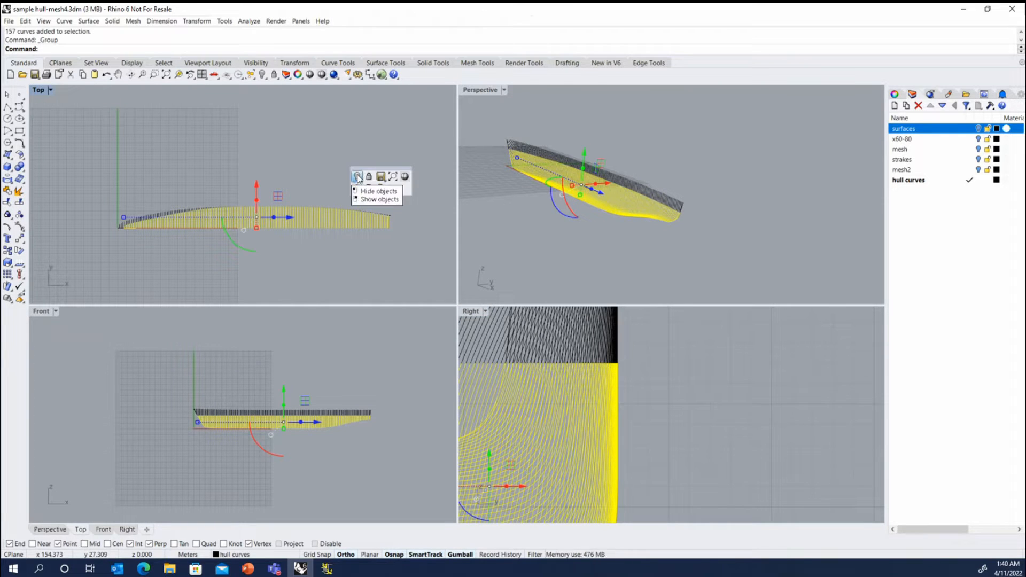
pyautogui.click(358, 178)
# - Display the direction arrows of all the upper curve pieces and check their orientation at the bow and stern ends
pyautogui.moveTo(700, 233); pyautogui.dragTo(657, 234, button='right')
pyautogui.scroll(10, 591, 197)
pyautogui.click(522, 151)
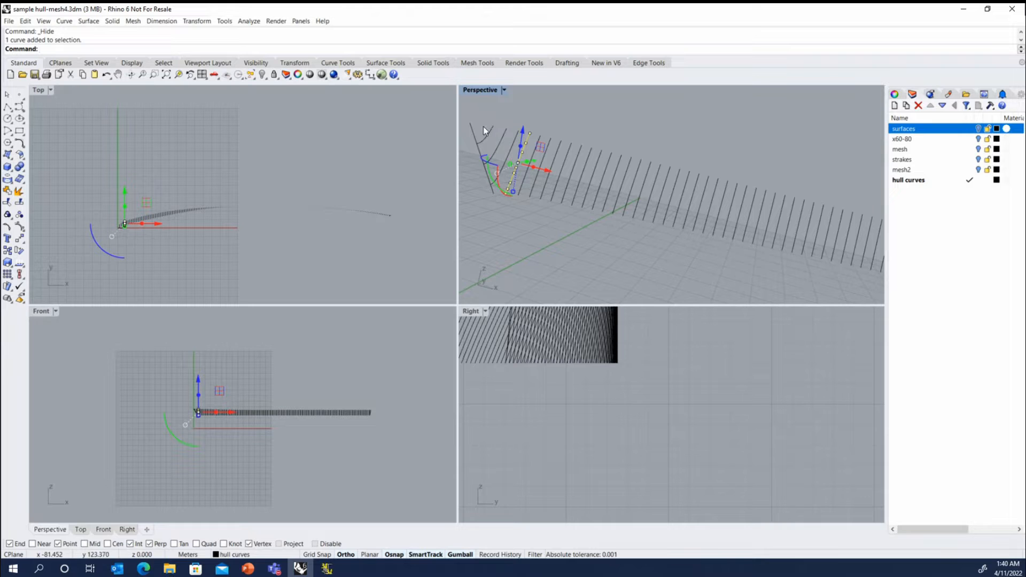
pyautogui.click(591, 117)
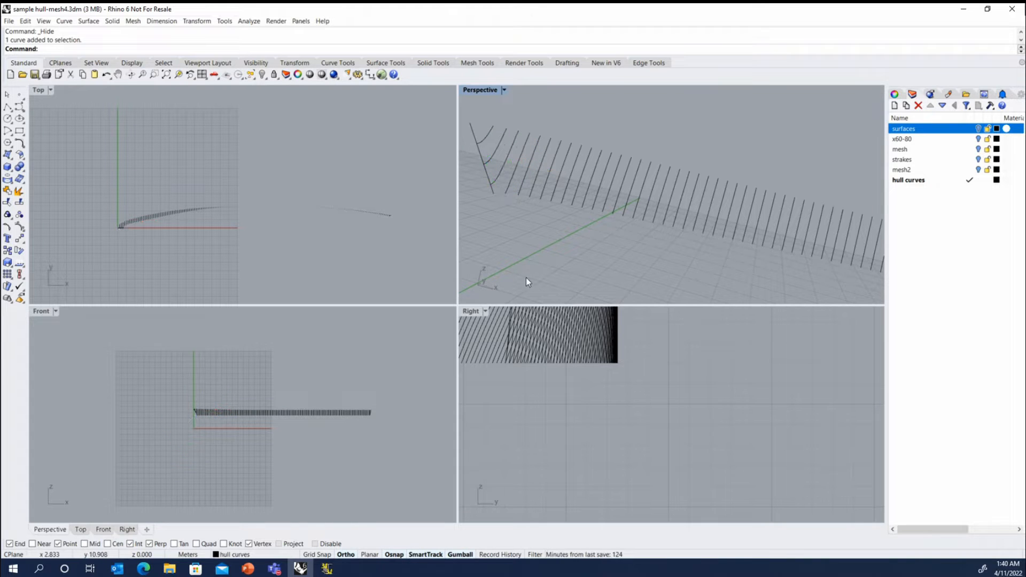
pyautogui.hotkey('ctrl', 'a')
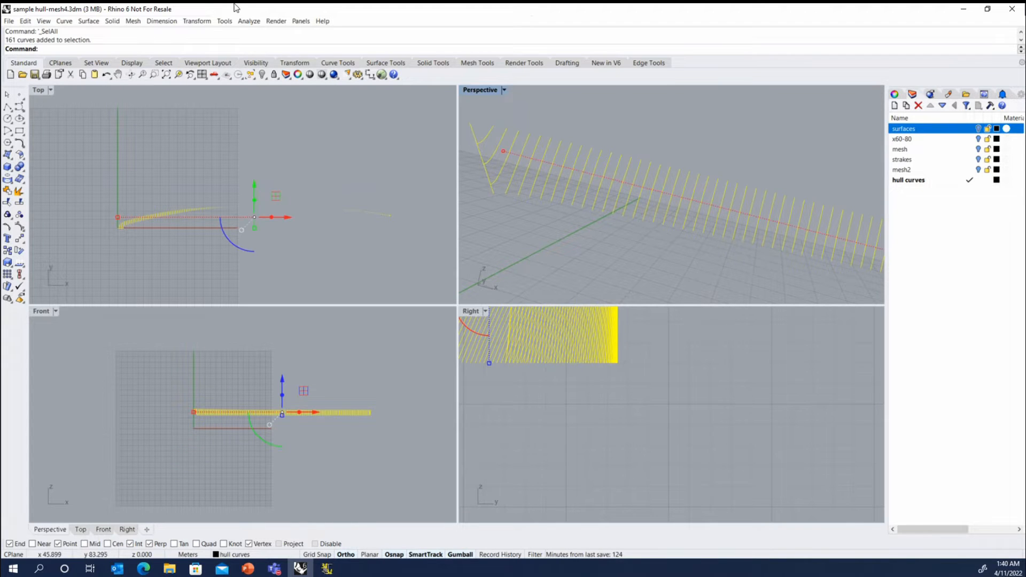
pyautogui.click(249, 20)
pyautogui.click(267, 177)
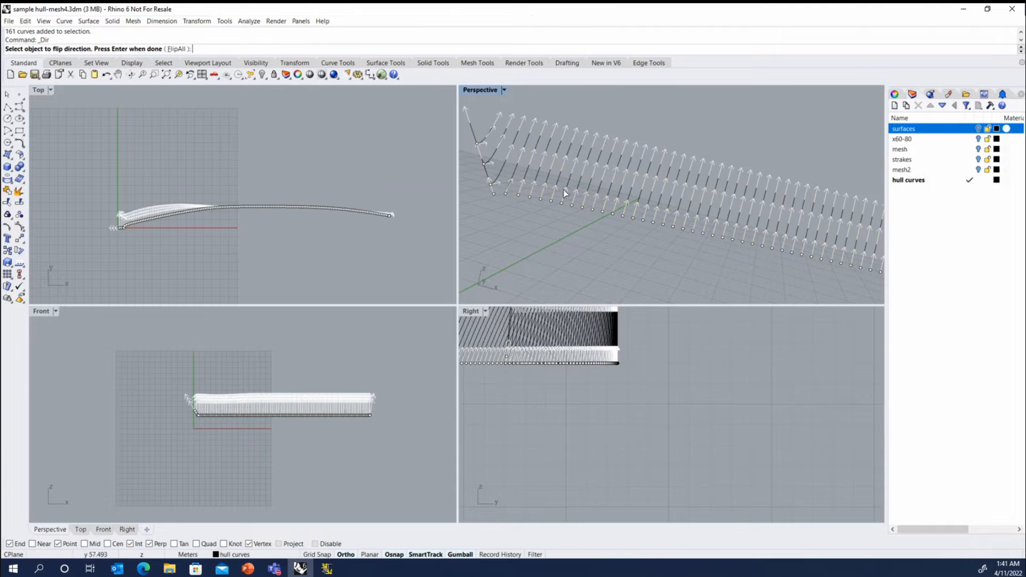
pyautogui.scroll(-5, 497, 166)
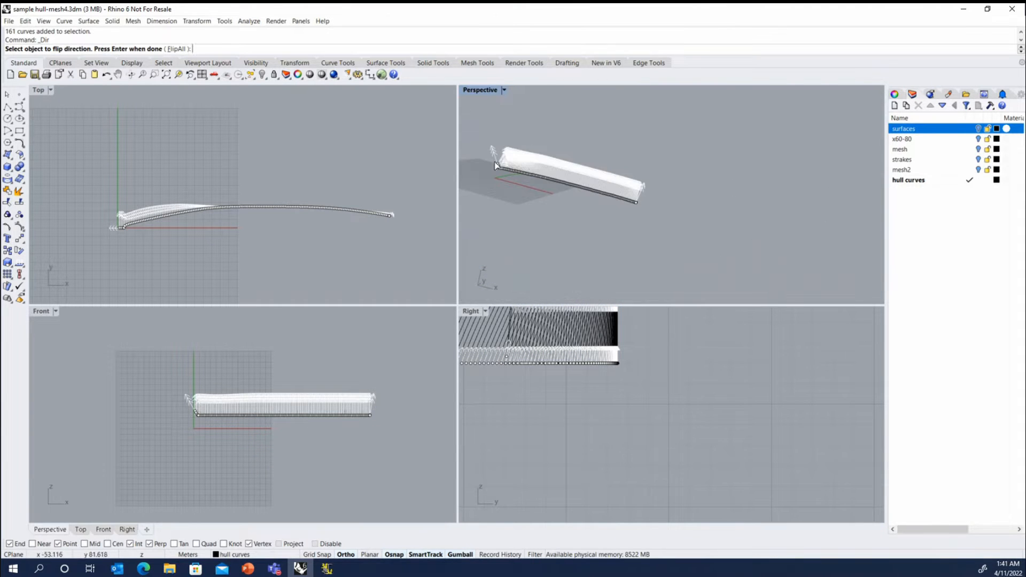
pyautogui.scroll(4, 634, 205)
pyautogui.scroll(6, 715, 211)
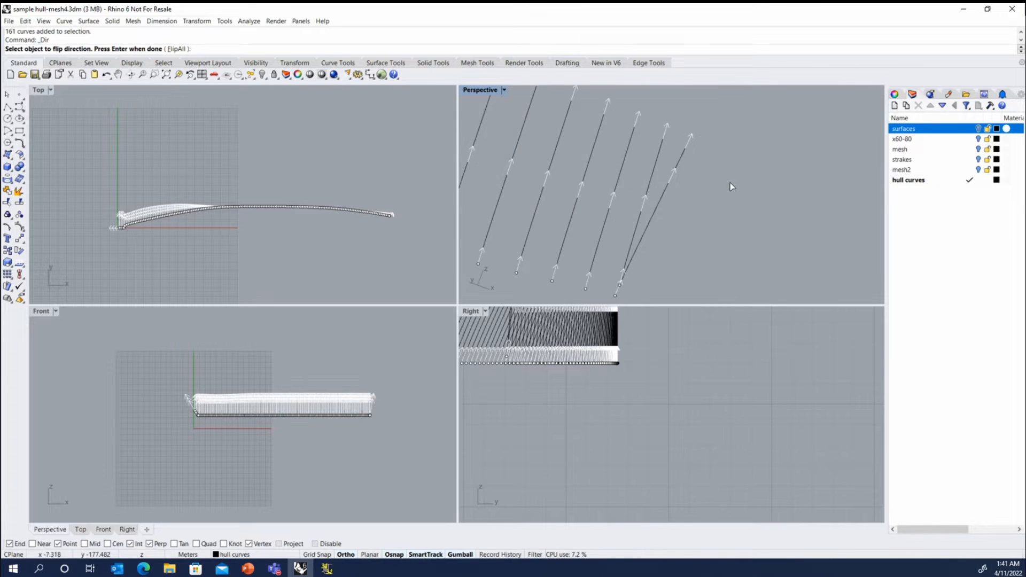
pyautogui.scroll(-2, 731, 187)
pyautogui.scroll(-5, 733, 187)
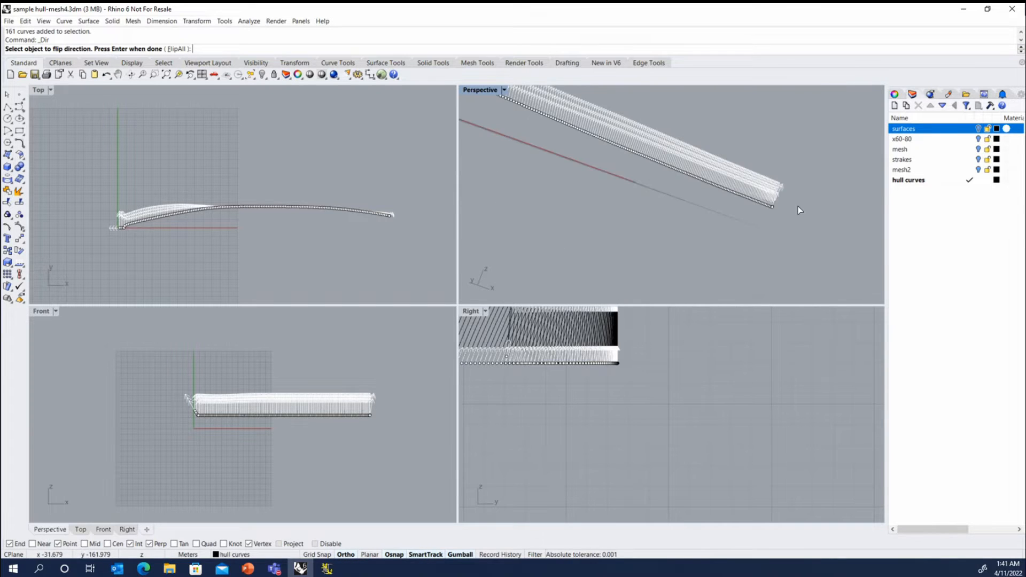
pyautogui.moveTo(730, 189); pyautogui.dragTo(641, 203, button='right')
pyautogui.scroll(-5, 764, 213)
pyautogui.scroll(6, 585, 214)
pyautogui.press('Return')
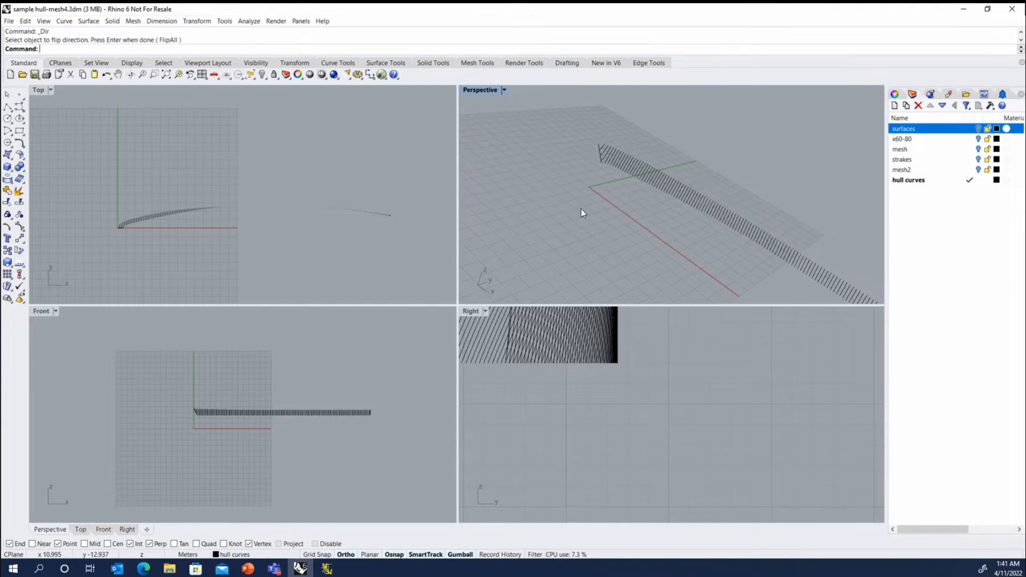
# - Select the aft hull section curves plus the slanted stern edge, leaving out the last vertical section just before the stern
pyautogui.scroll(3, 581, 208)
pyautogui.scroll(2, 599, 238)
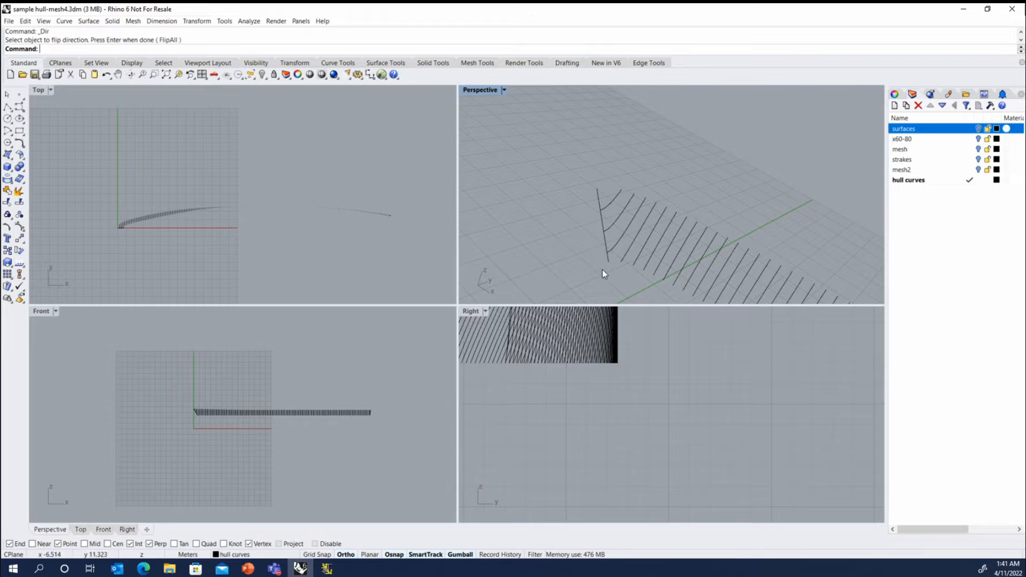
pyautogui.scroll(-2, 559, 160)
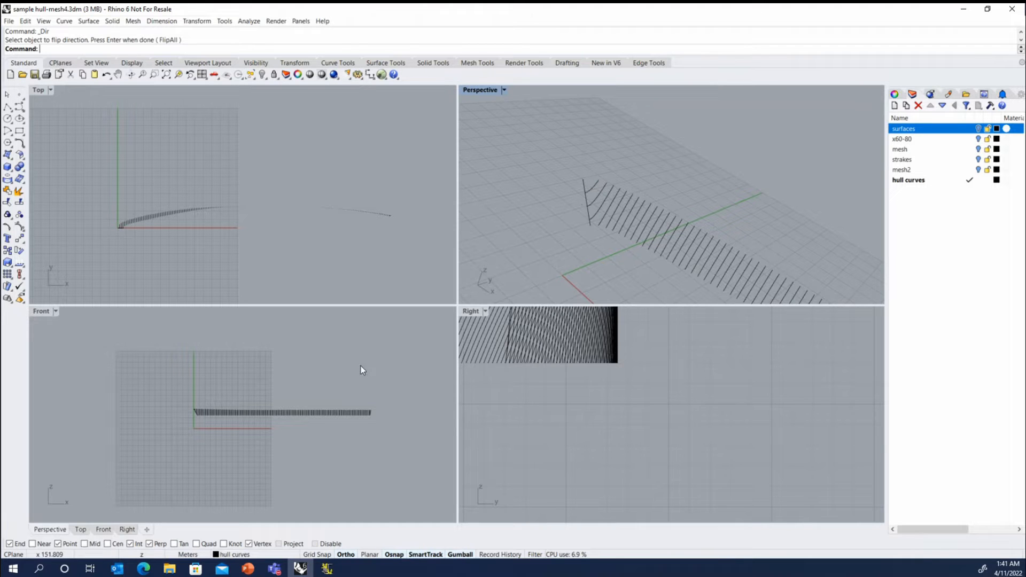
pyautogui.scroll(4, 361, 416)
pyautogui.scroll(3, 406, 368)
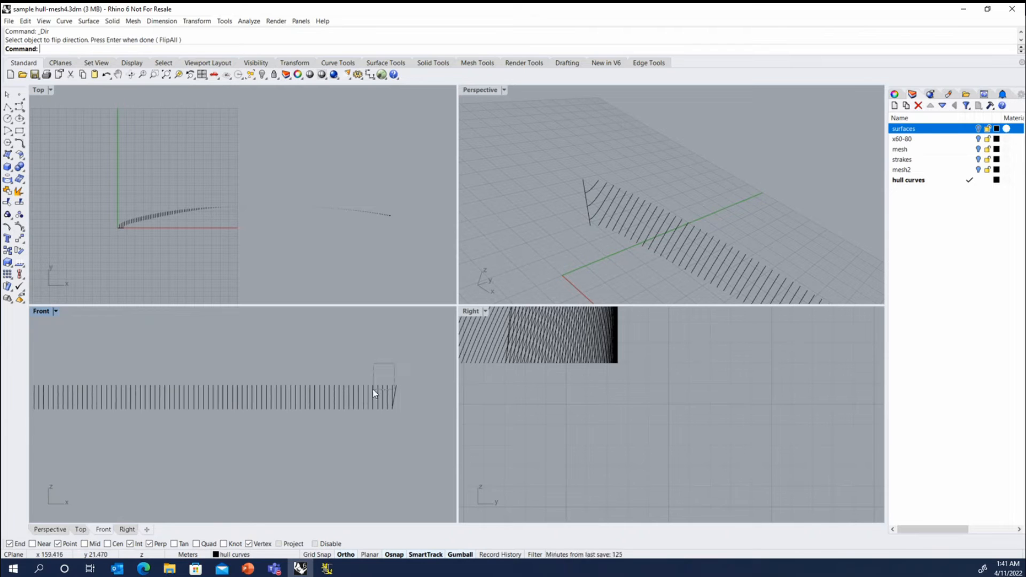
pyautogui.moveTo(377, 363); pyautogui.dragTo(41, 389)
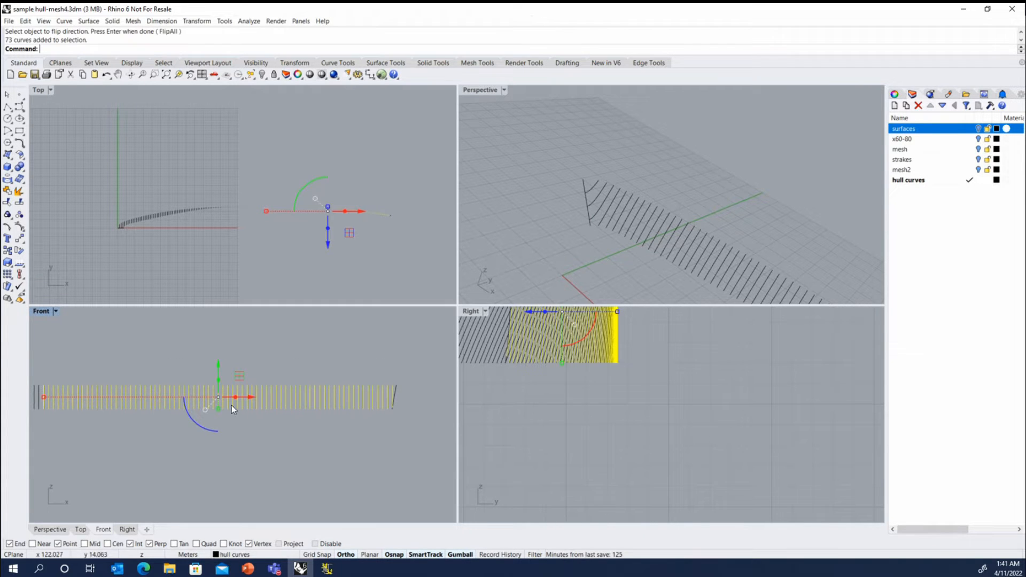
pyautogui.scroll(4, 376, 415)
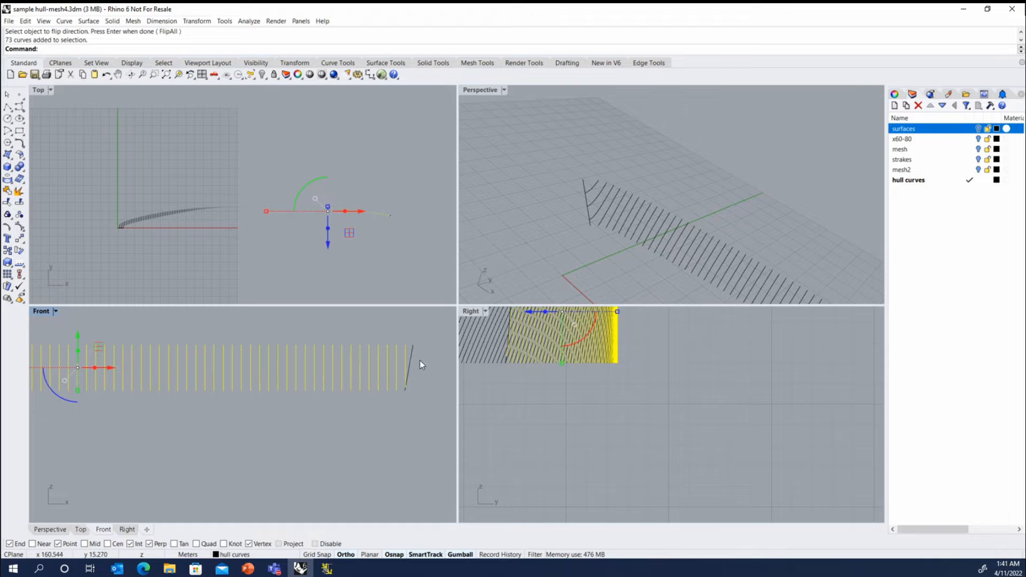
pyautogui.keyDown('ctrl'); pyautogui.click(406, 355); pyautogui.keyUp('ctrl')
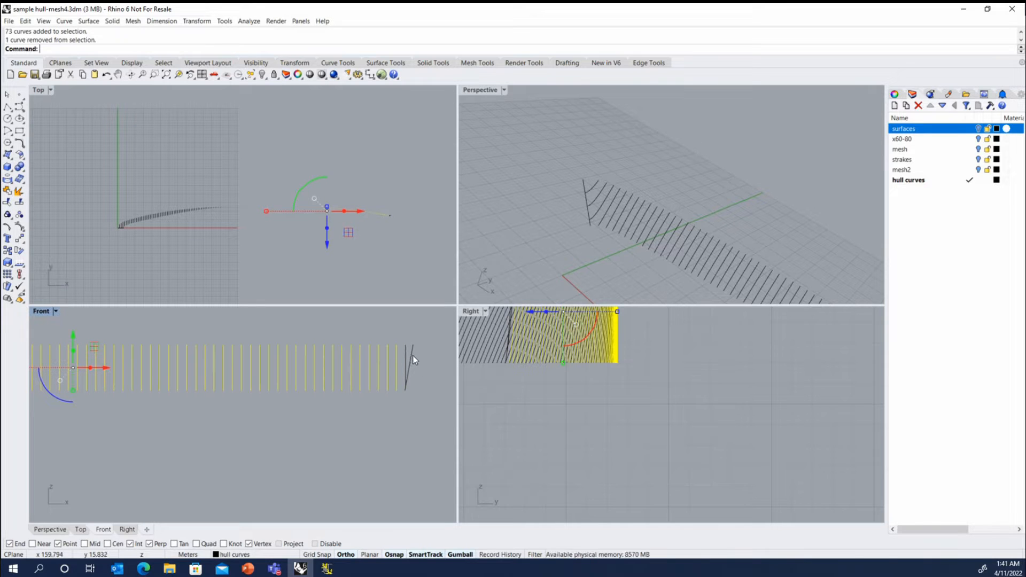
pyautogui.keyDown('shift'); pyautogui.click(412, 354); pyautogui.keyUp('shift')
pyautogui.scroll(-5, 424, 368)
pyautogui.scroll(3, 240, 371)
pyautogui.scroll(-3, 303, 383)
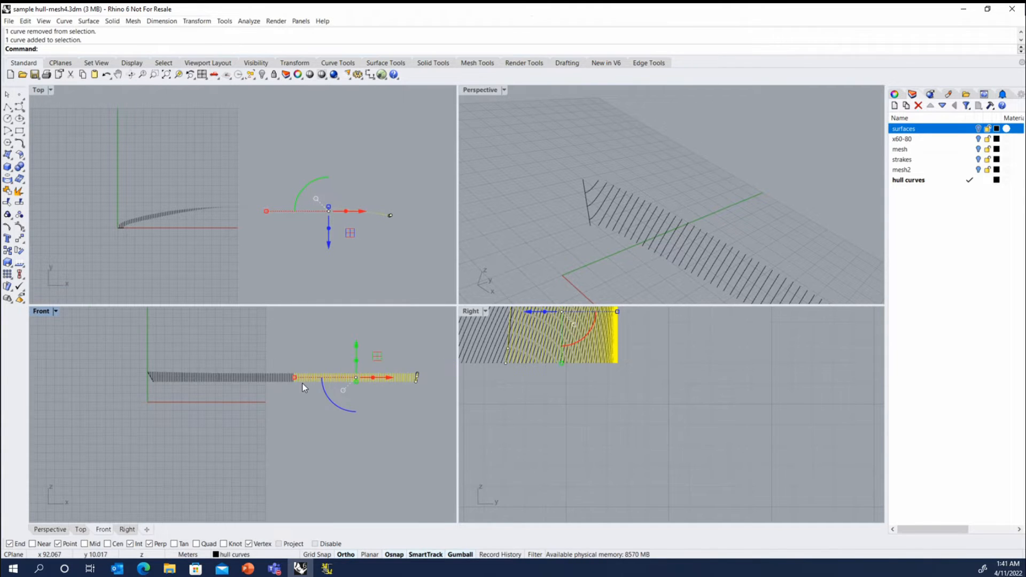
# - Add the remaining section curves forward to the selection, leaving out the bow edge and the short sections that meet it
pyautogui.keyDown('shift'); pyautogui.moveTo(261, 374); pyautogui.dragTo(164, 380); pyautogui.keyUp('shift')
pyautogui.scroll(10, 150, 374)
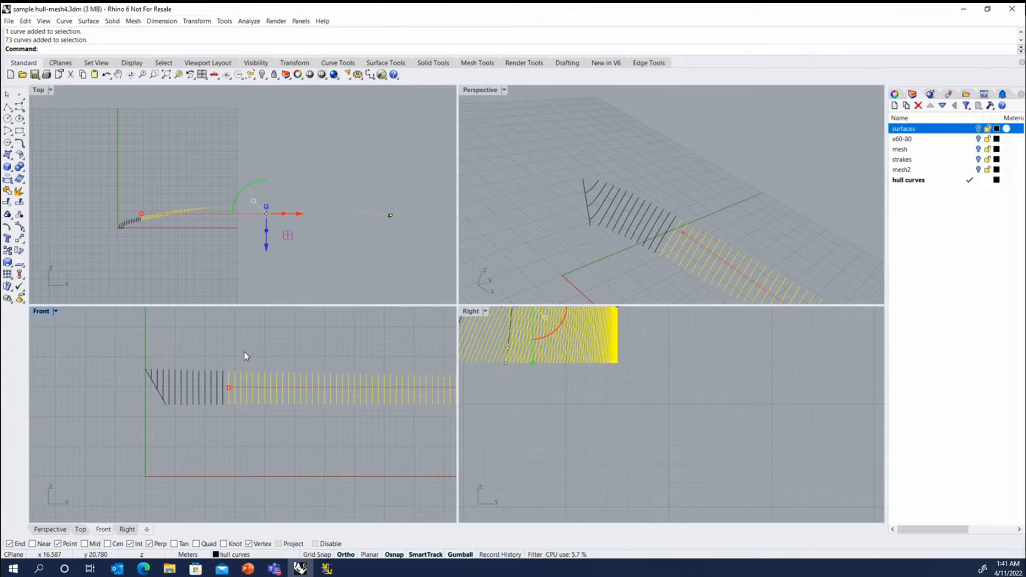
pyautogui.keyDown('shift'); pyautogui.moveTo(246, 352); pyautogui.dragTo(166, 384); pyautogui.keyUp('shift')
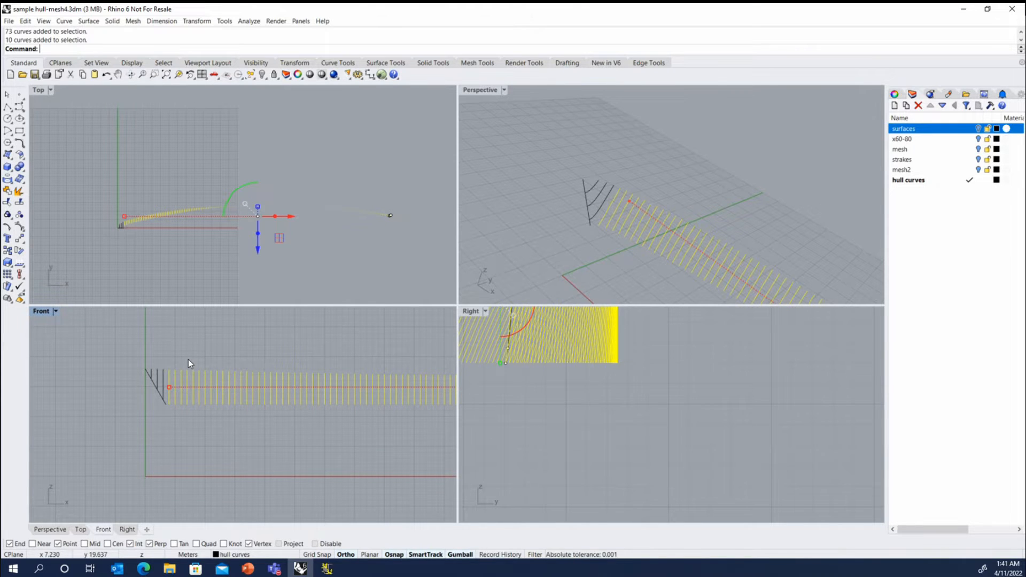
# - Divide the selected curves into 1.000 m long segments with end points marked and without splitting them
pyautogui.click(64, 21)
pyautogui.moveTo(97, 45)
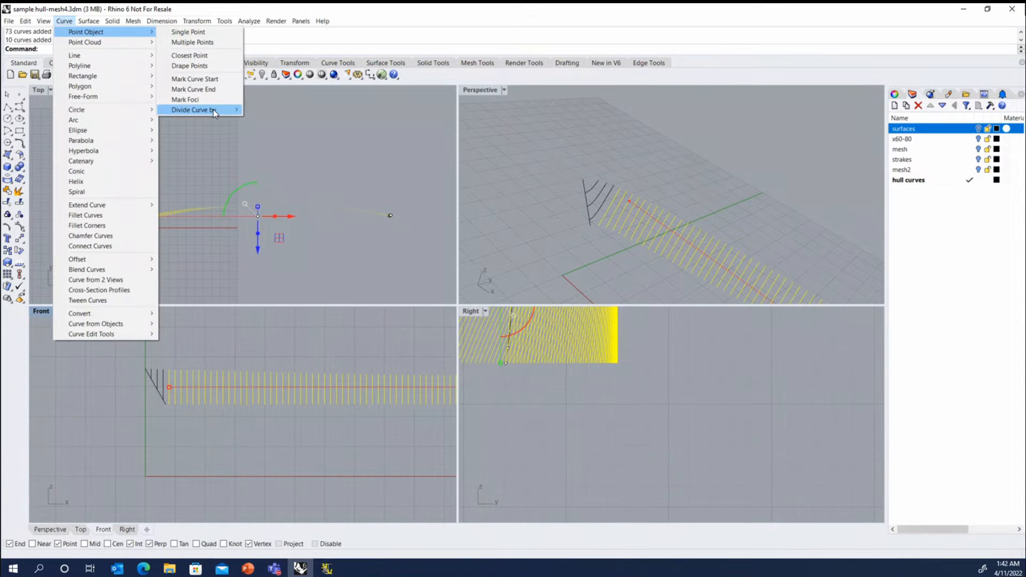
pyautogui.moveTo(214, 110)
pyautogui.click(266, 110)
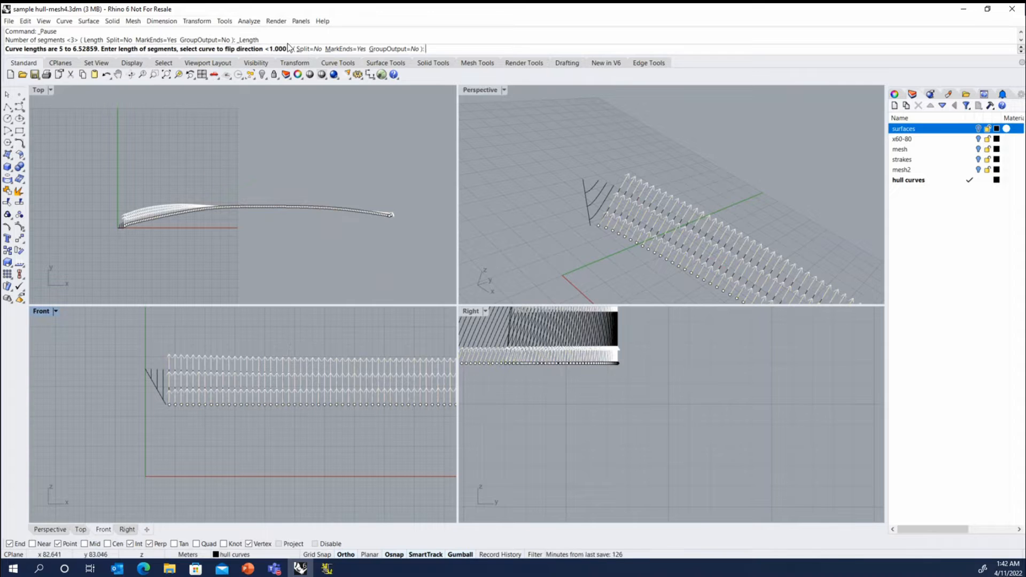
pyautogui.press('Return')
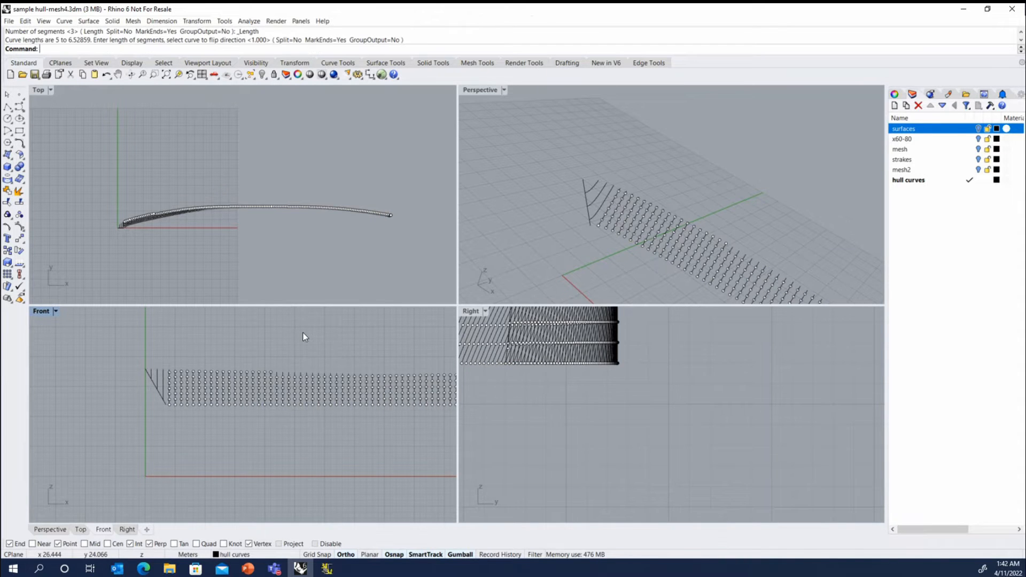
# - Examine the uppermost division points near the stern against the curve ends, showing the mesh2 layer temporarily for comparison
pyautogui.scroll(-5, 137, 346)
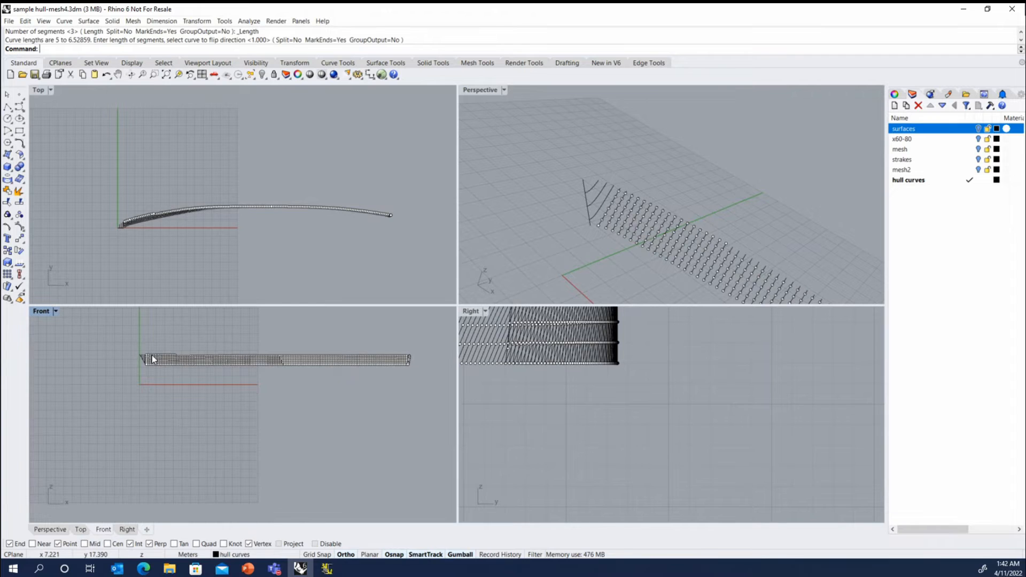
pyautogui.scroll(10, 385, 369)
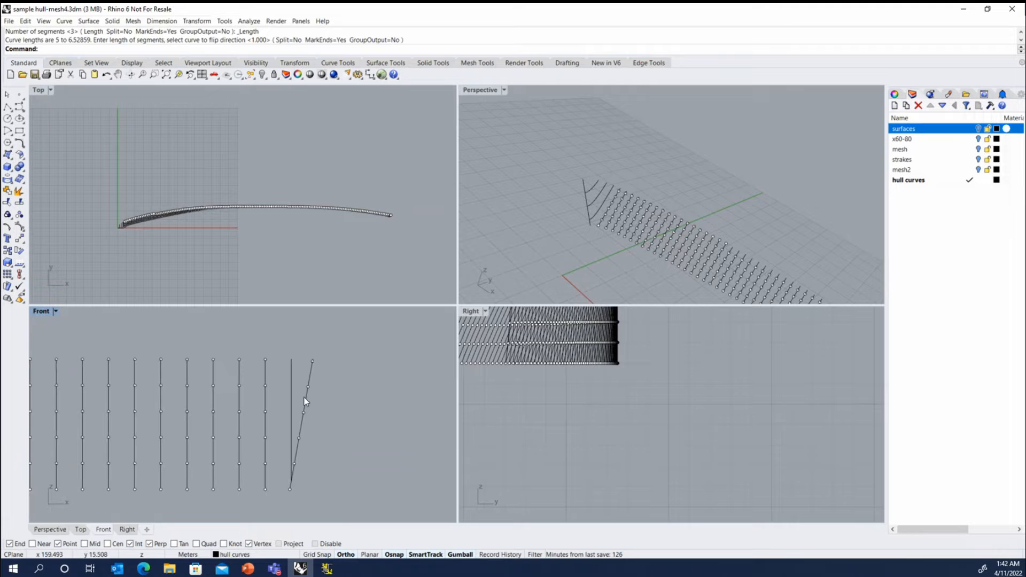
pyautogui.scroll(8, 344, 364)
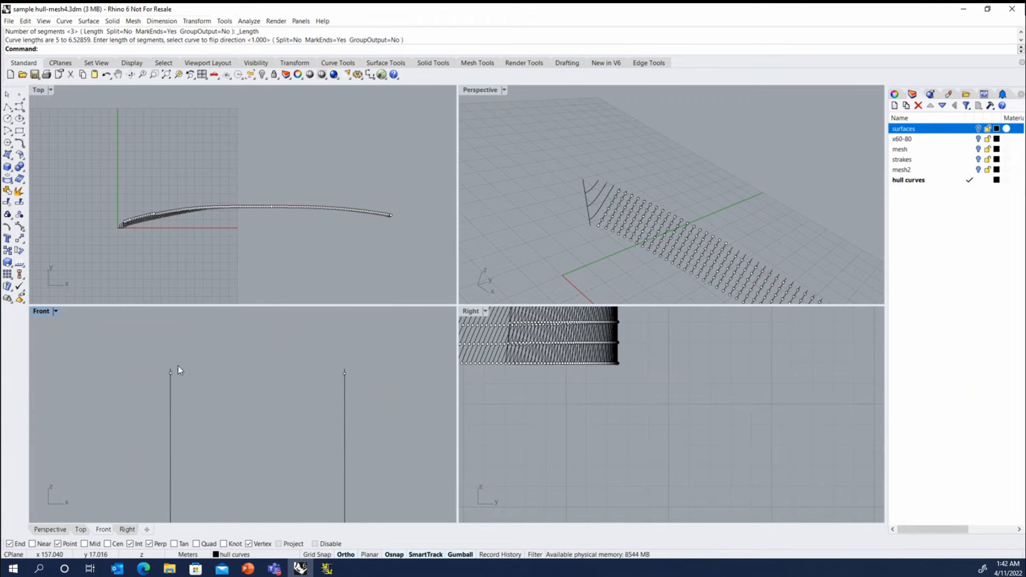
pyautogui.scroll(-3, 178, 366)
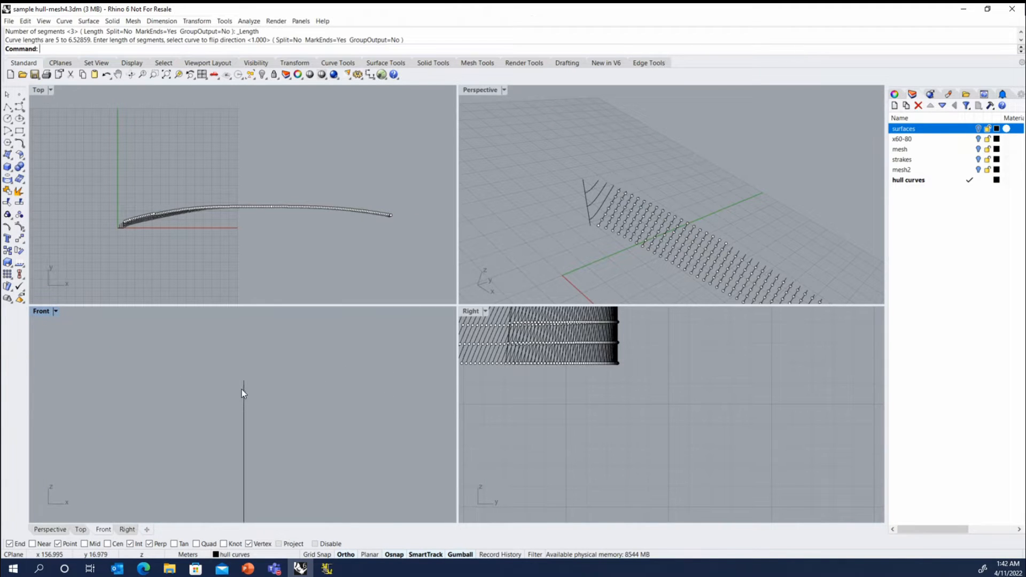
pyautogui.scroll(3, 261, 385)
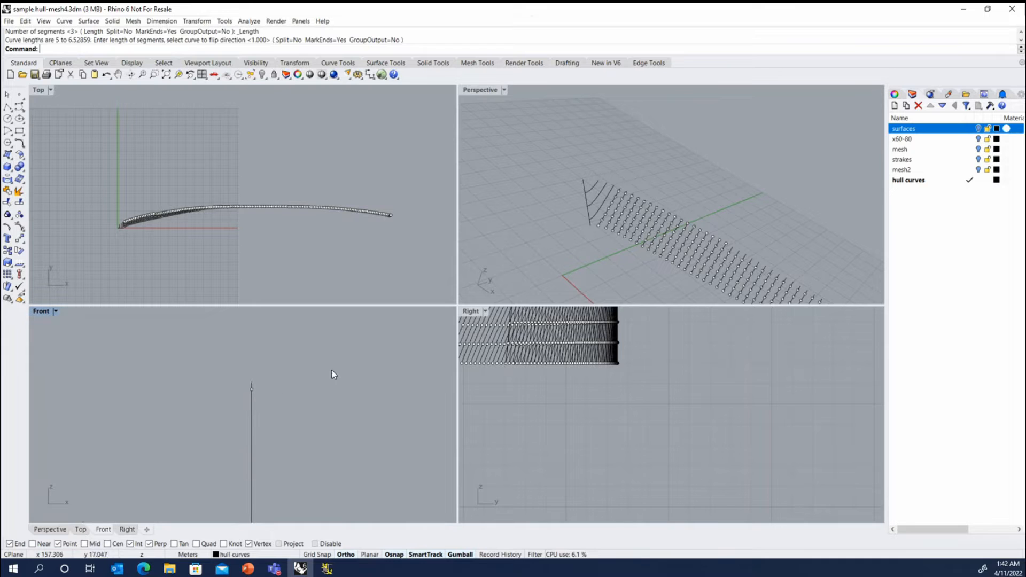
pyautogui.click(978, 169)
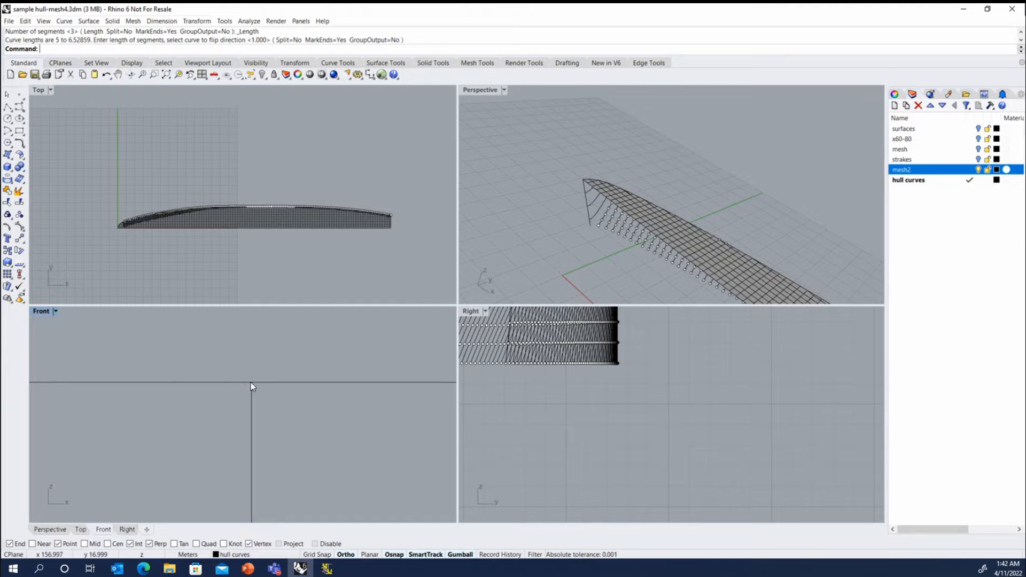
pyautogui.scroll(-3, 257, 380)
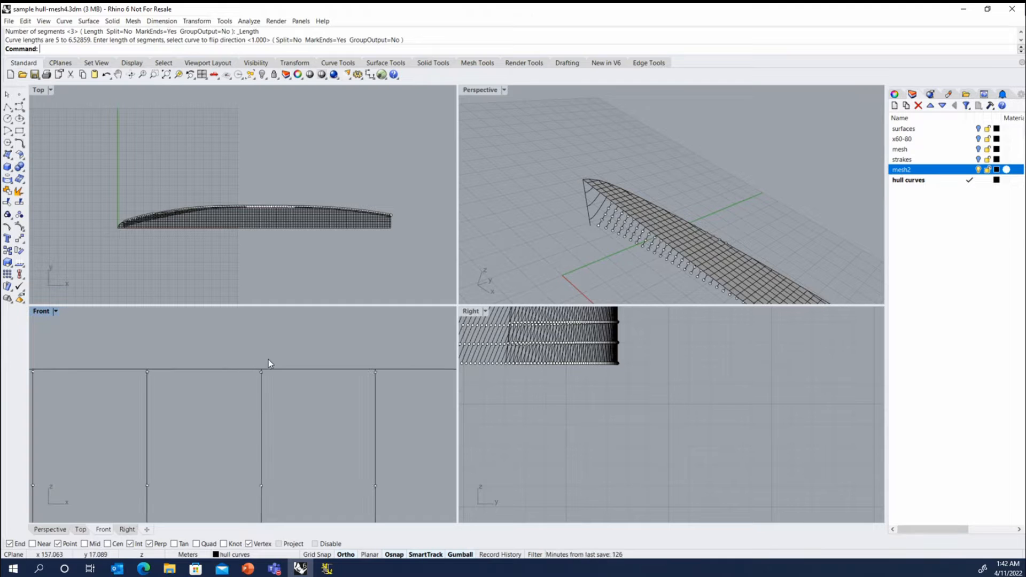
pyautogui.click(978, 170)
# - Select the top row of division points on the aft sections and examine their position along the curve tops in the Right view
pyautogui.scroll(-5, 229, 394)
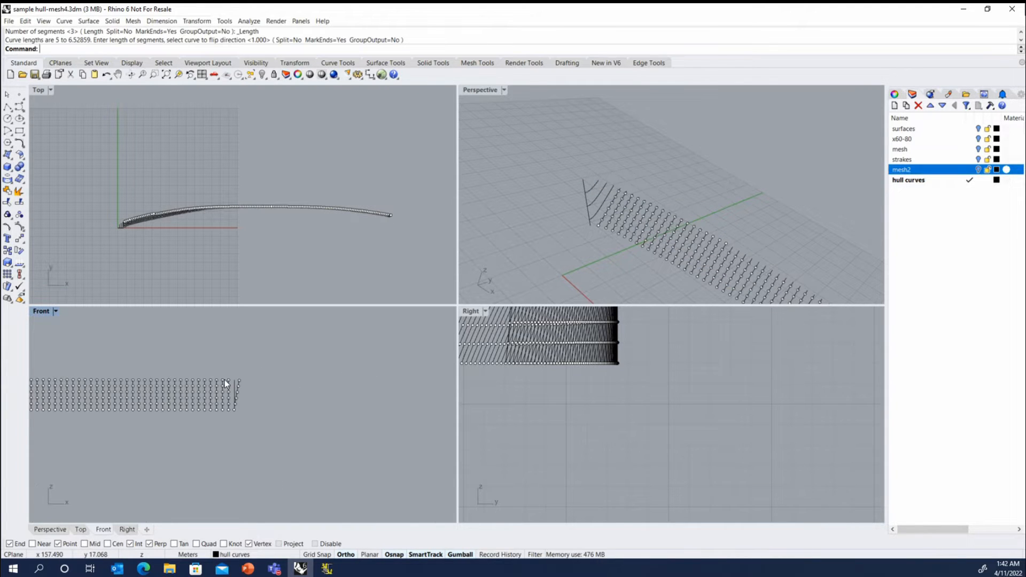
pyautogui.moveTo(61, 361); pyautogui.dragTo(251, 381)
pyautogui.scroll(-3, 252, 399)
pyautogui.scroll(-2, 629, 399)
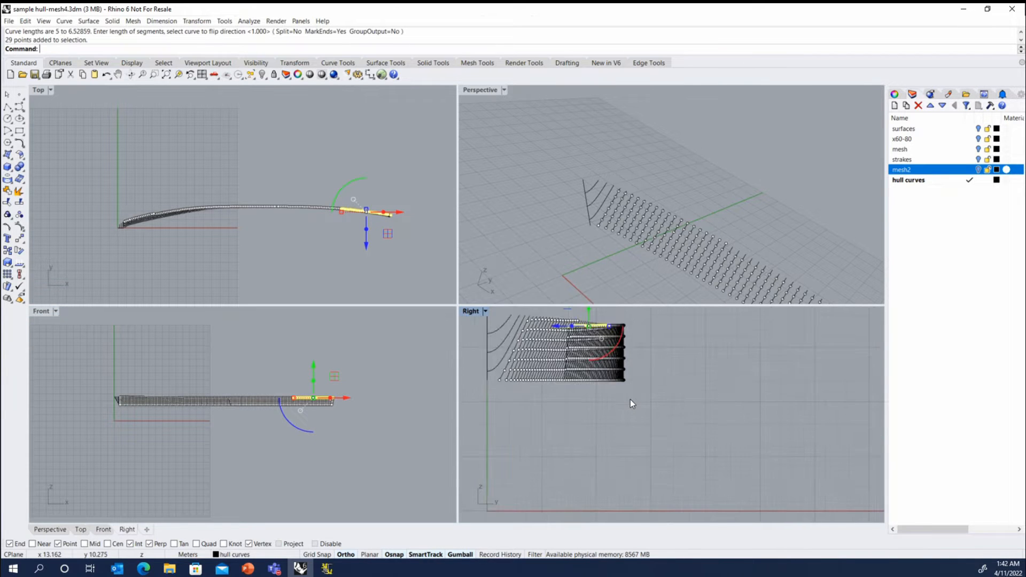
pyautogui.scroll(-2, 630, 399)
pyautogui.scroll(5, 621, 367)
pyautogui.scroll(4, 624, 357)
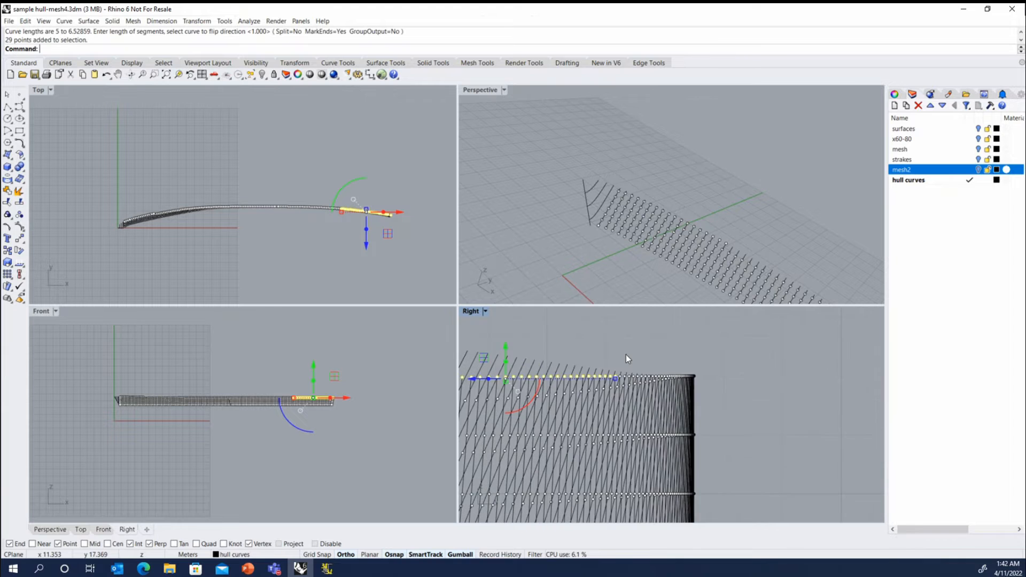
pyautogui.scroll(-4, 716, 376)
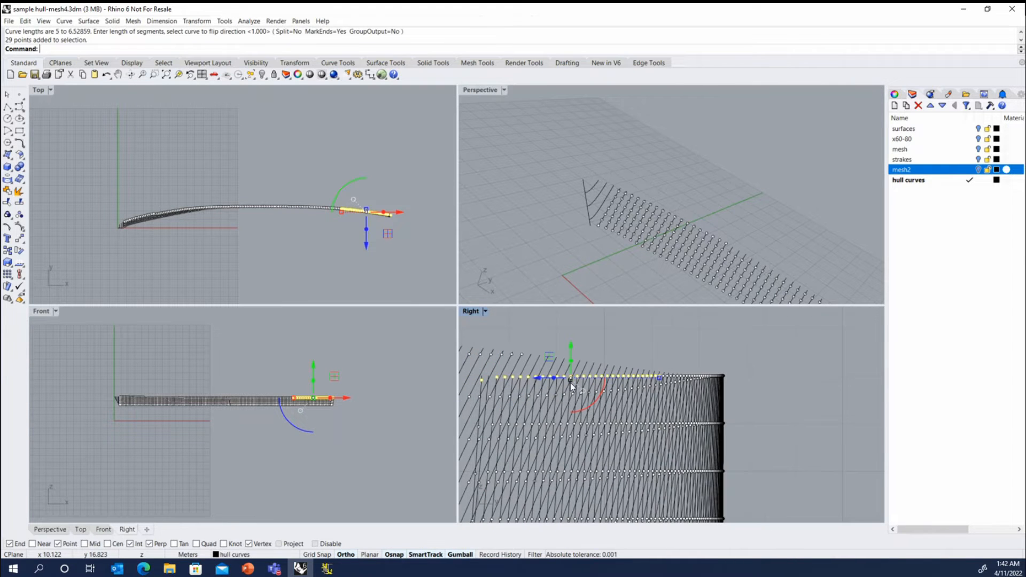
pyautogui.scroll(-4, 569, 382)
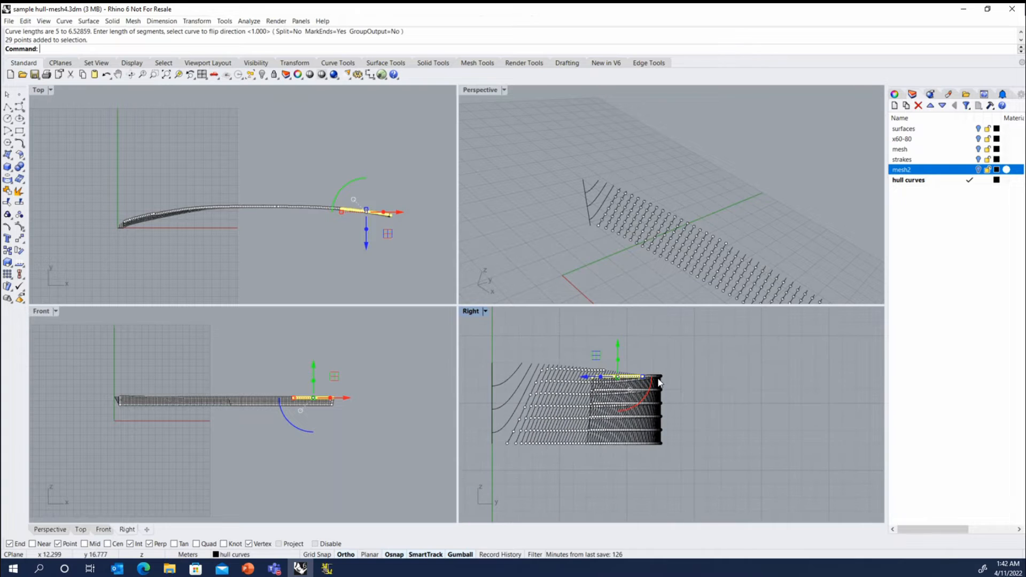
pyautogui.scroll(14, 658, 378)
# - Select the top row of division points on the midship sections from about x = 46 to x = 57 in the Front view
pyautogui.moveTo(103, 407); pyautogui.dragTo(158, 403, button='right')
pyautogui.scroll(10, 159, 403)
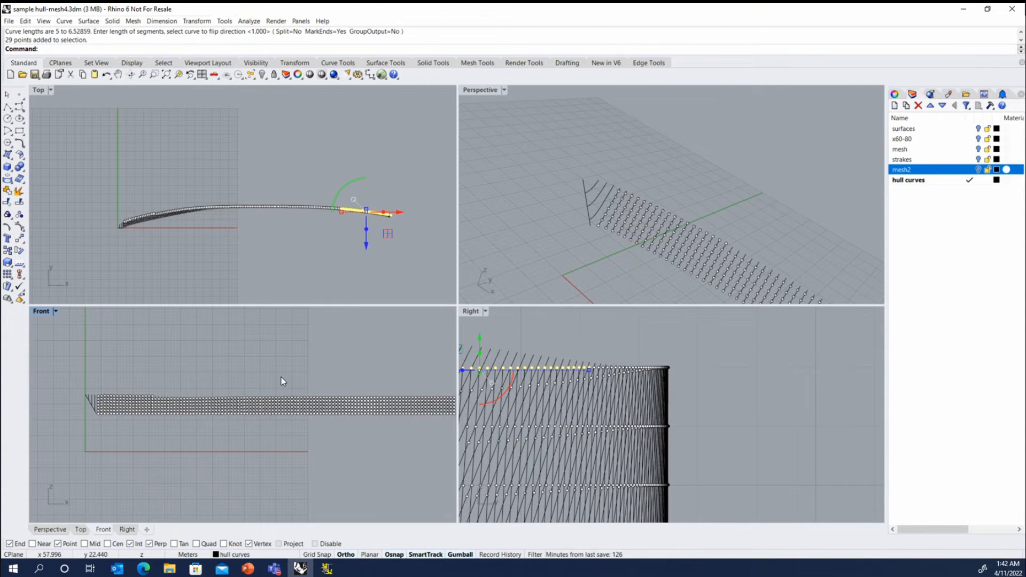
pyautogui.scroll(-5, 258, 356)
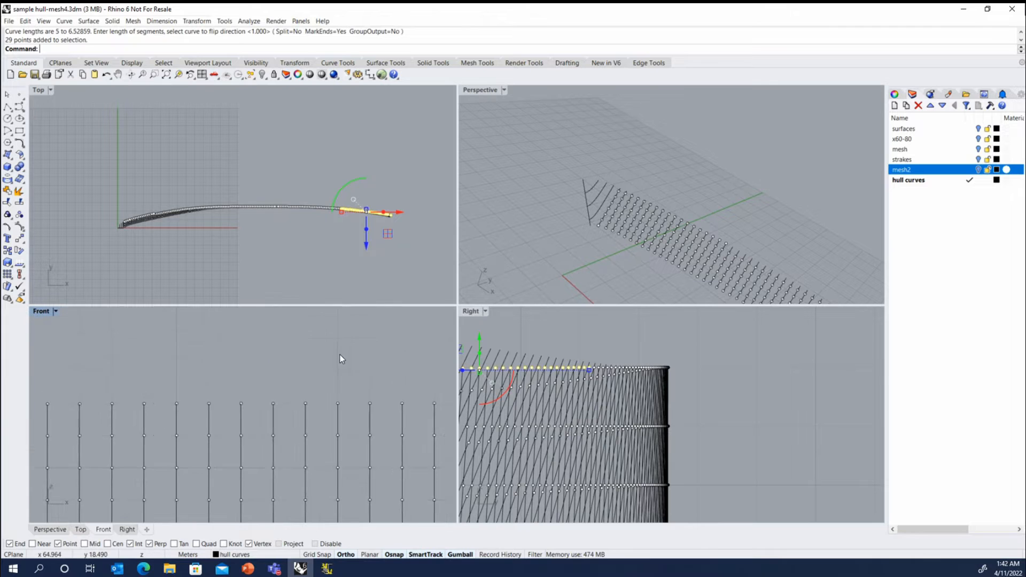
pyautogui.scroll(-3, 286, 350)
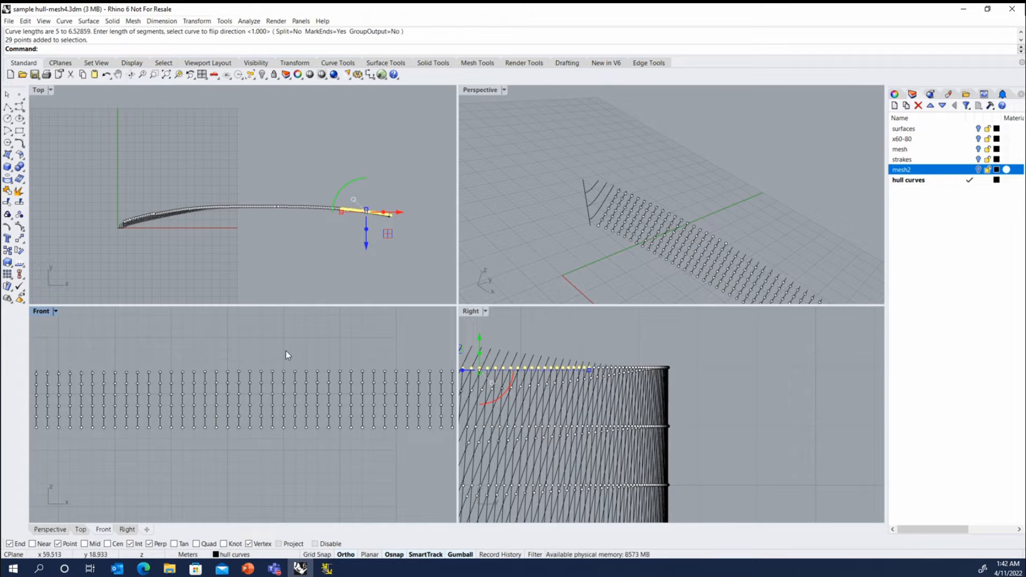
pyautogui.scroll(6, 322, 374)
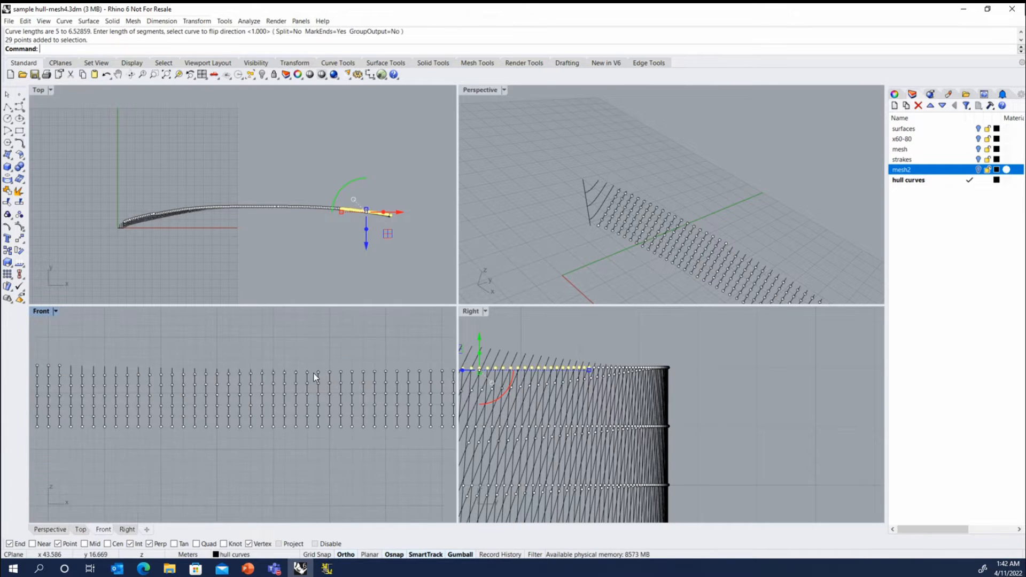
pyautogui.scroll(2, 278, 363)
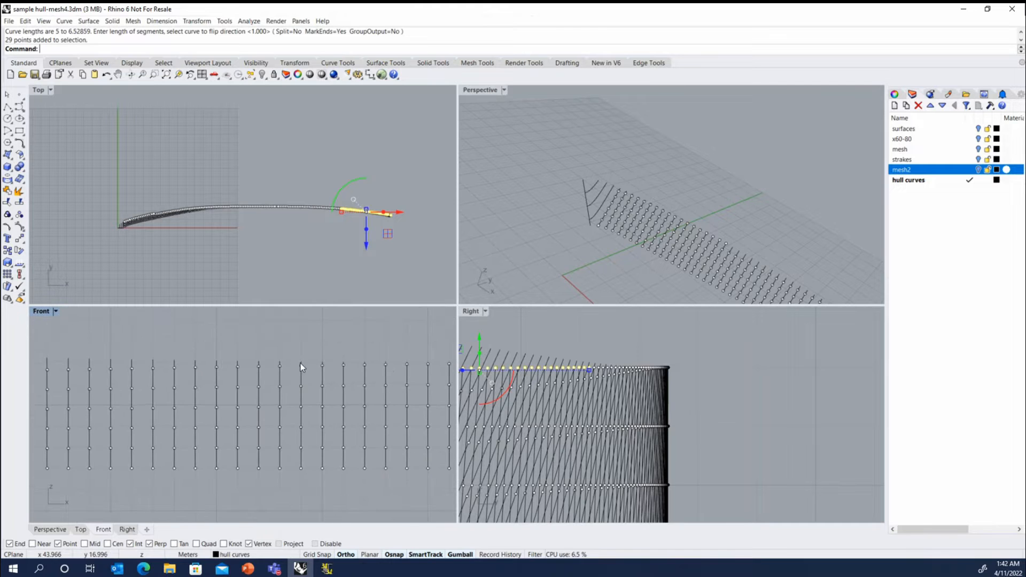
pyautogui.scroll(2, 411, 368)
pyautogui.scroll(-3, 210, 361)
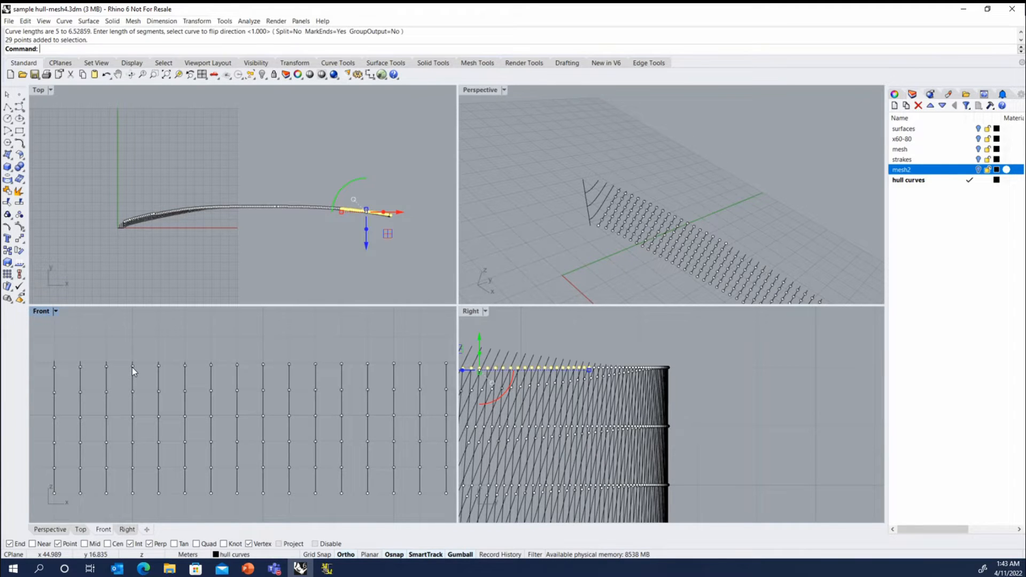
pyautogui.moveTo(146, 338); pyautogui.dragTo(453, 371)
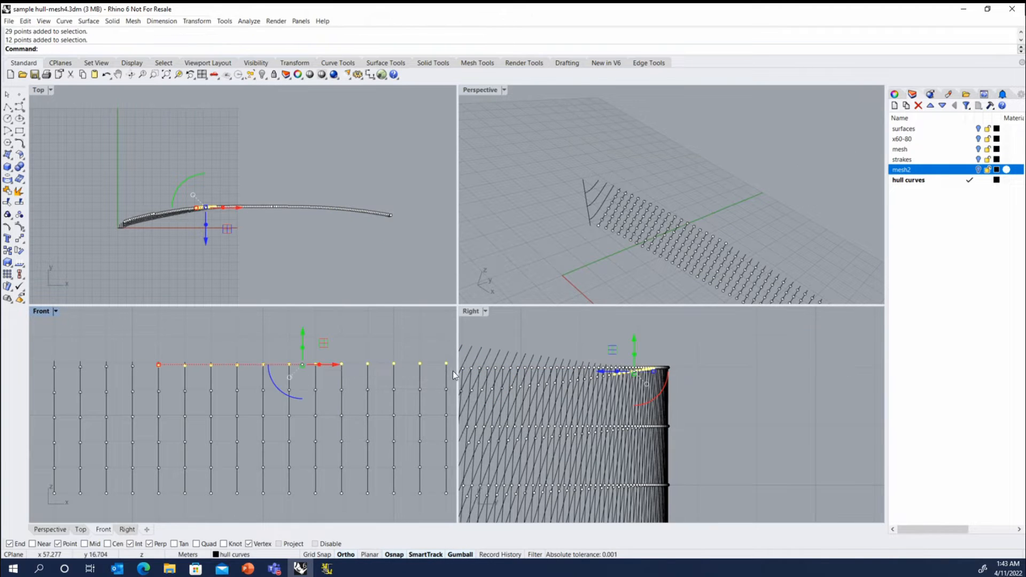
pyautogui.scroll(-12, 261, 356)
pyautogui.scroll(4, 361, 375)
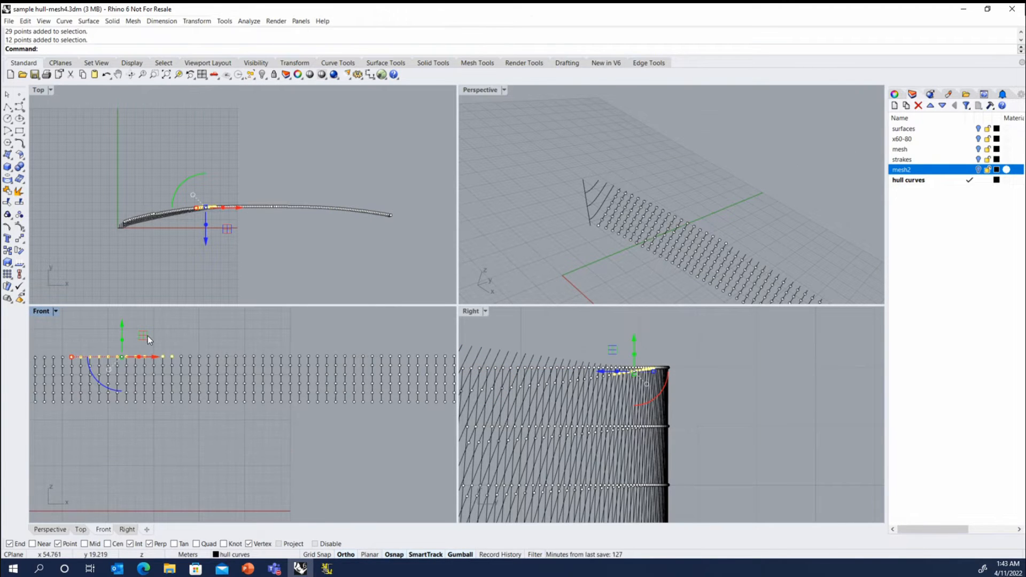
pyautogui.moveTo(155, 332); pyautogui.dragTo(390, 359)
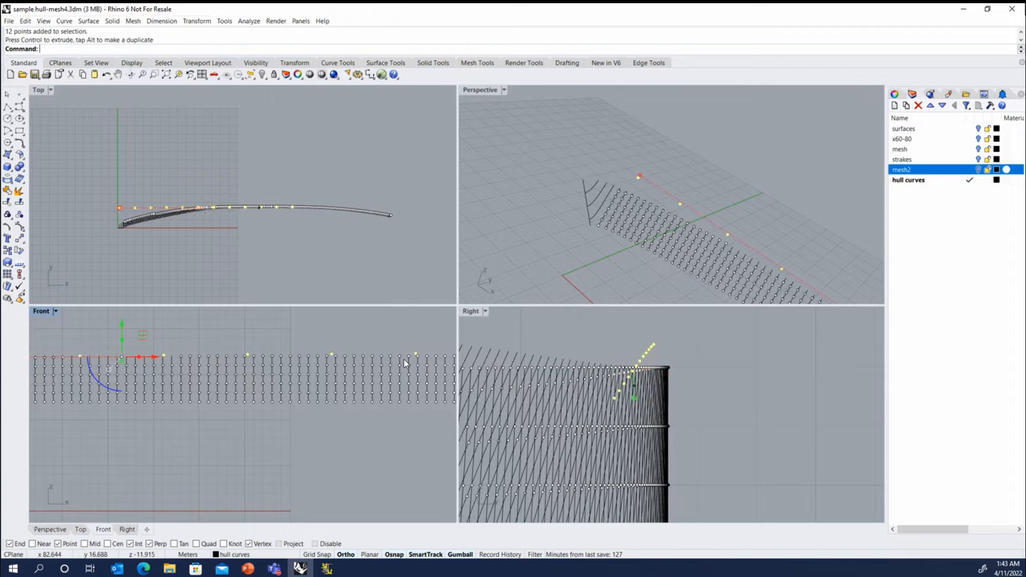
pyautogui.hotkey('ctrl', 'z')
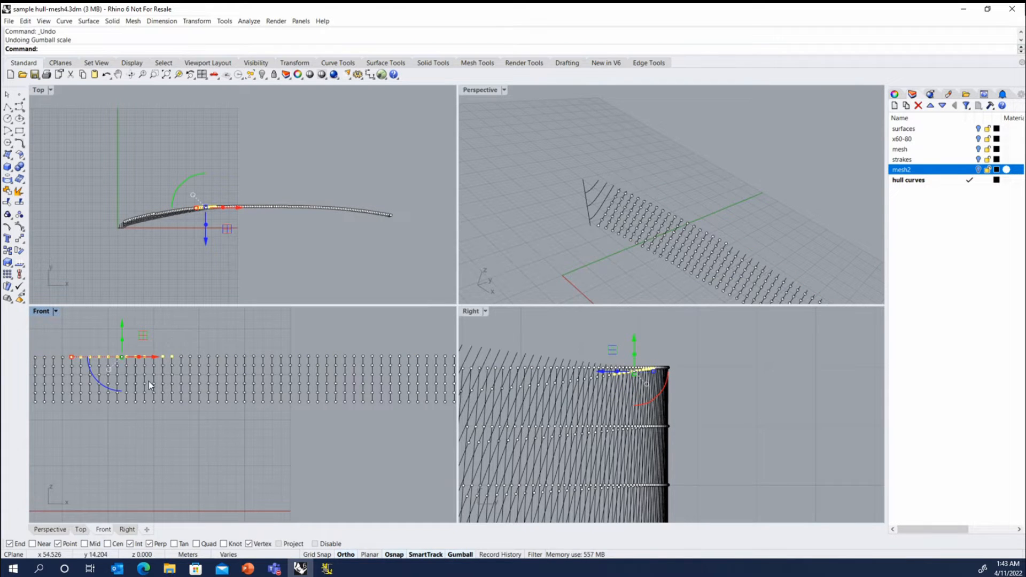
# - Add the remaining top-row division points, up to the far end of the hull, to the selection and delete them all
pyautogui.moveTo(153, 325); pyautogui.dragTo(427, 358)
pyautogui.scroll(-5, 321, 347)
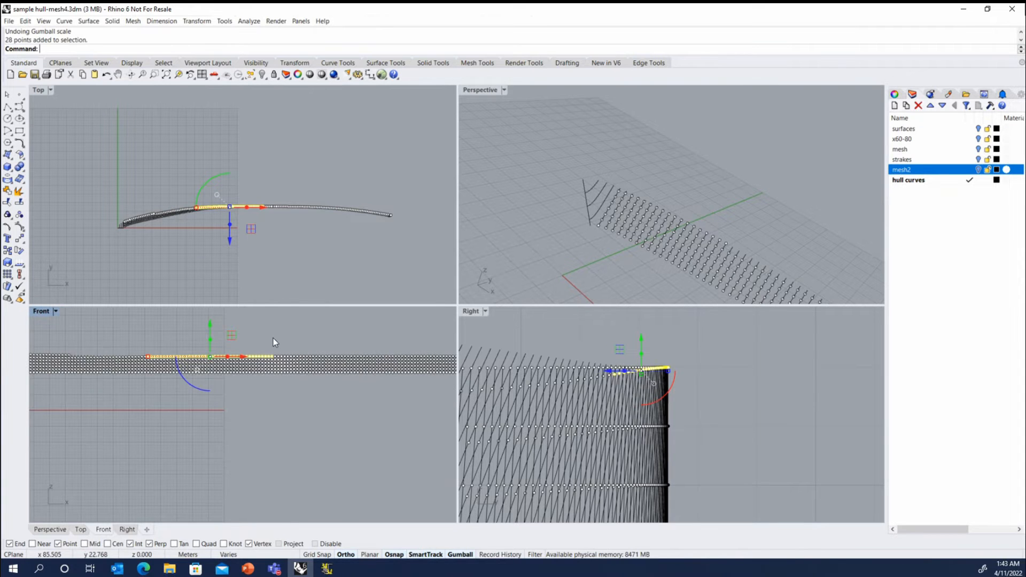
pyautogui.moveTo(312, 342); pyautogui.dragTo(393, 373)
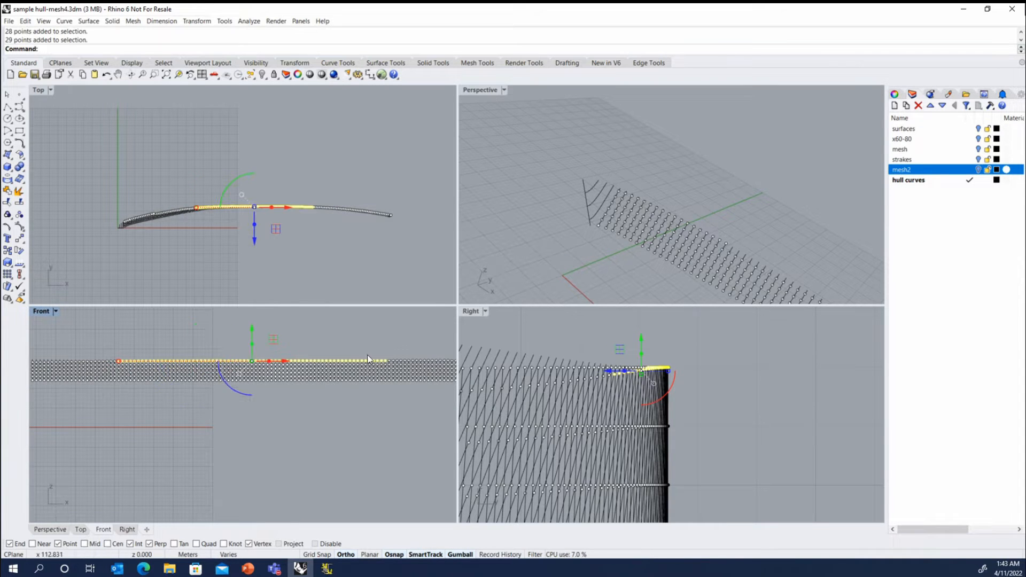
pyautogui.scroll(-3, 373, 376)
pyautogui.scroll(2, 368, 374)
pyautogui.moveTo(117, 343); pyautogui.dragTo(326, 361)
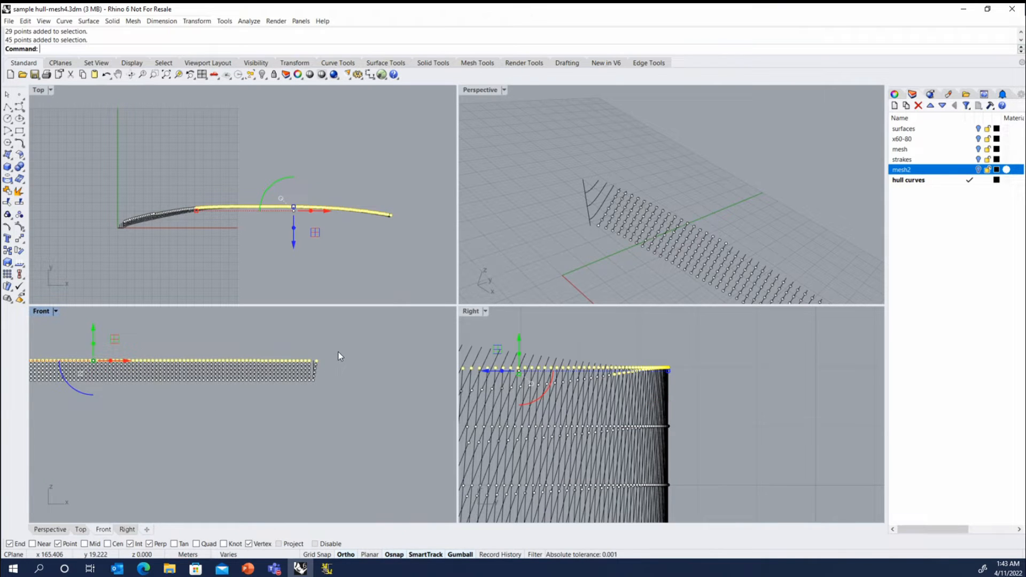
pyautogui.press('Delete')
pyautogui.press('Escape')
# - Delete the six topmost division points on the sections from about x = 16 to x = 21 in the Front view
pyautogui.scroll(-3, 345, 348)
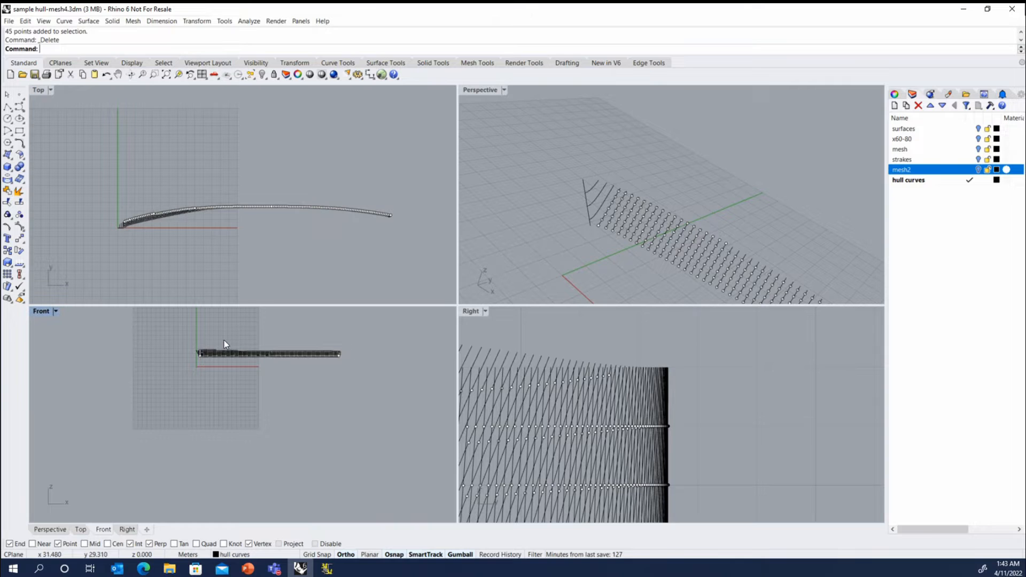
pyautogui.scroll(3, 224, 343)
pyautogui.scroll(5, 200, 342)
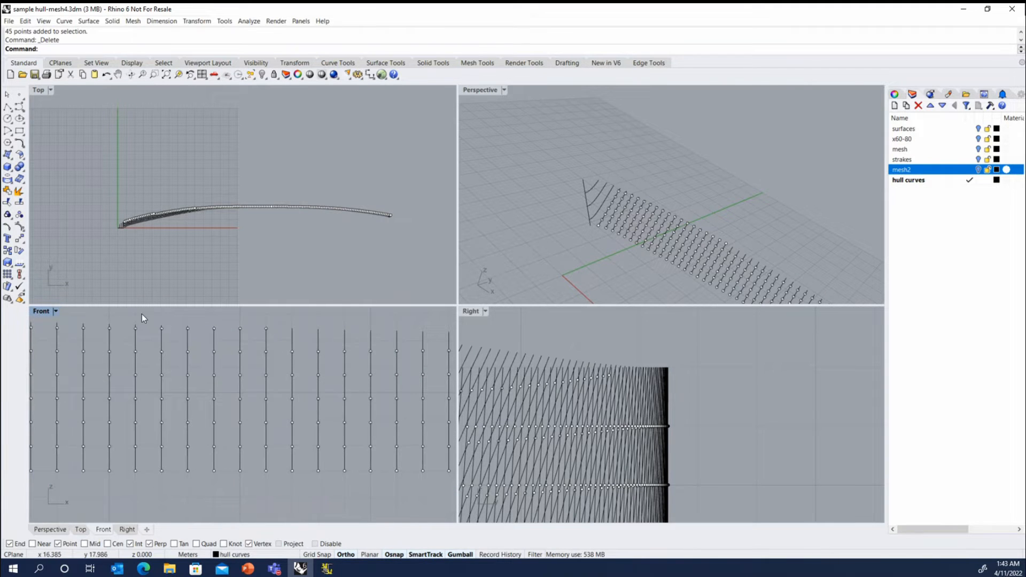
pyautogui.moveTo(121, 314); pyautogui.dragTo(285, 335)
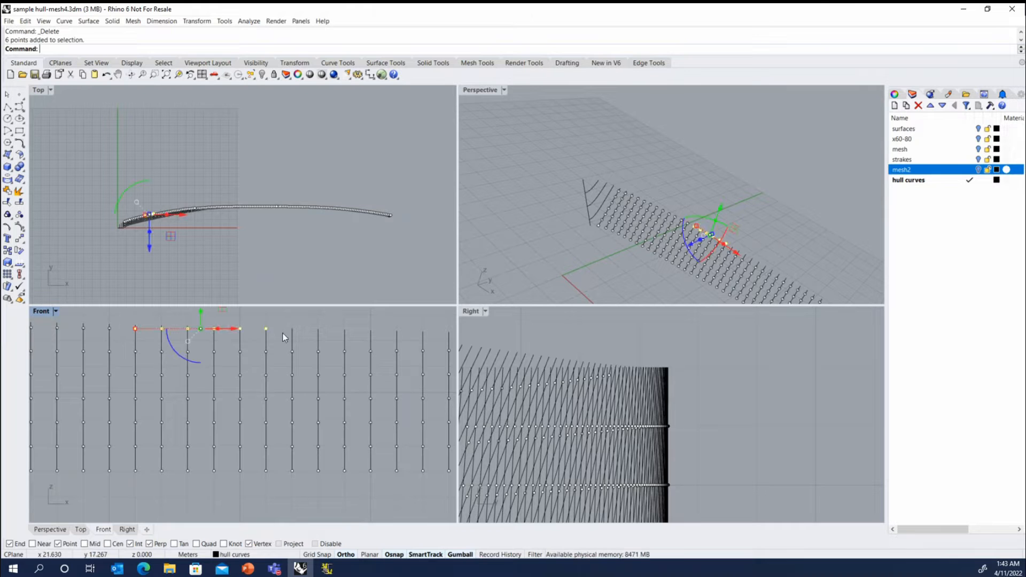
pyautogui.press('Delete')
# - Examine the sloping end curve at x = 0 and the three undivided curves beside it, selecting them temporarily in the Front view
pyautogui.scroll(-2, 179, 323)
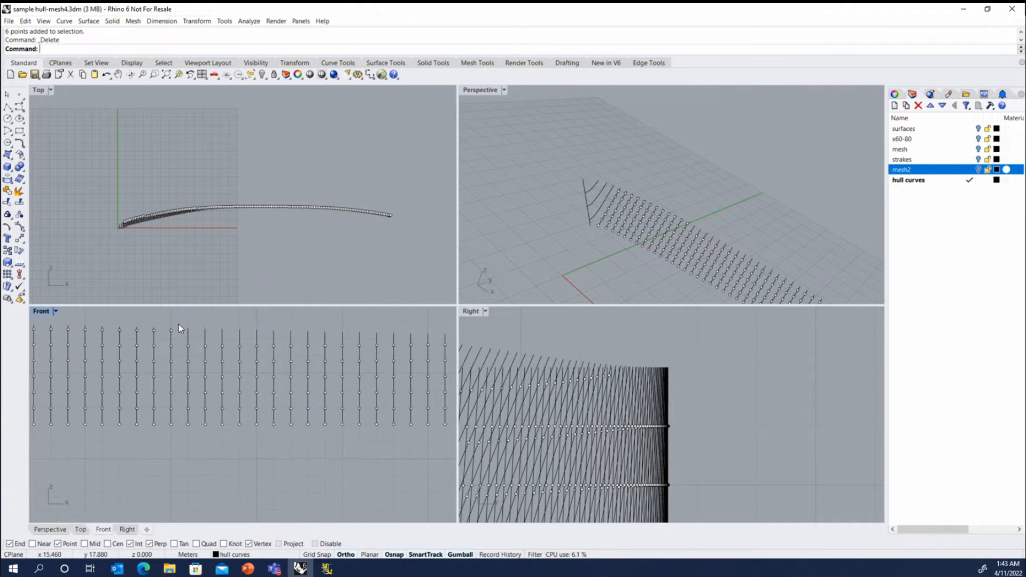
pyautogui.scroll(-3, 189, 324)
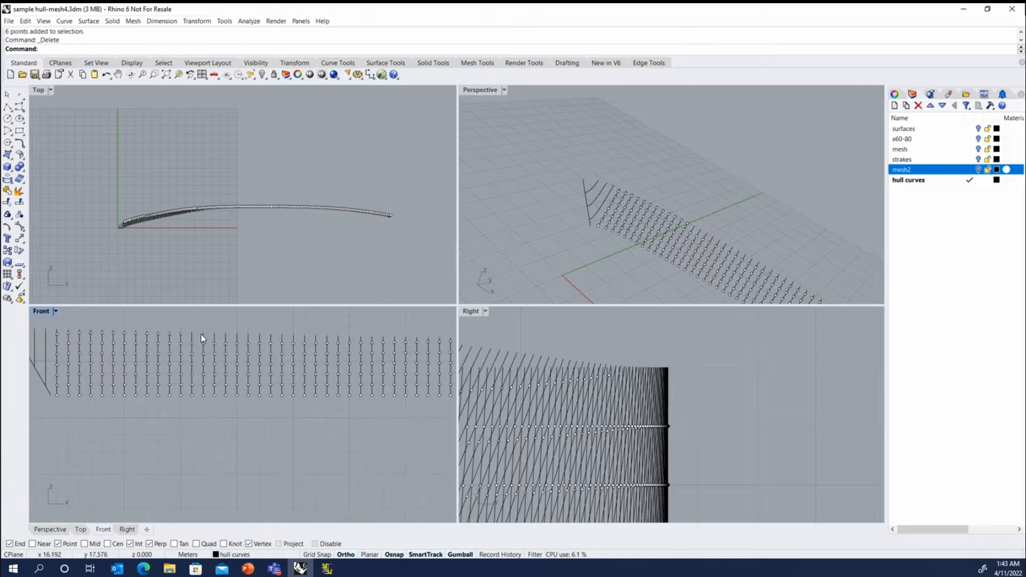
pyautogui.scroll(3, 103, 334)
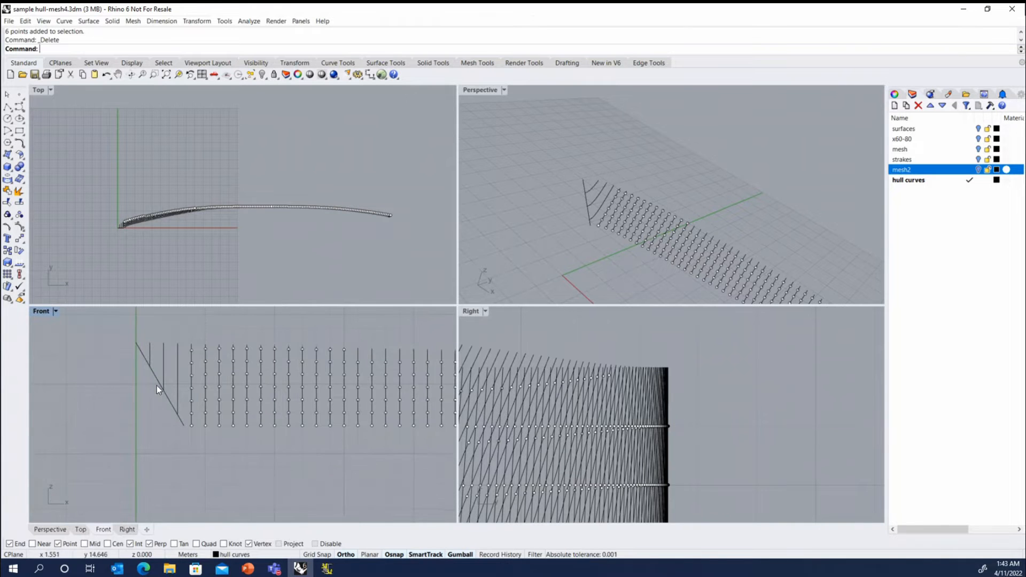
pyautogui.moveTo(180, 326); pyautogui.dragTo(144, 350)
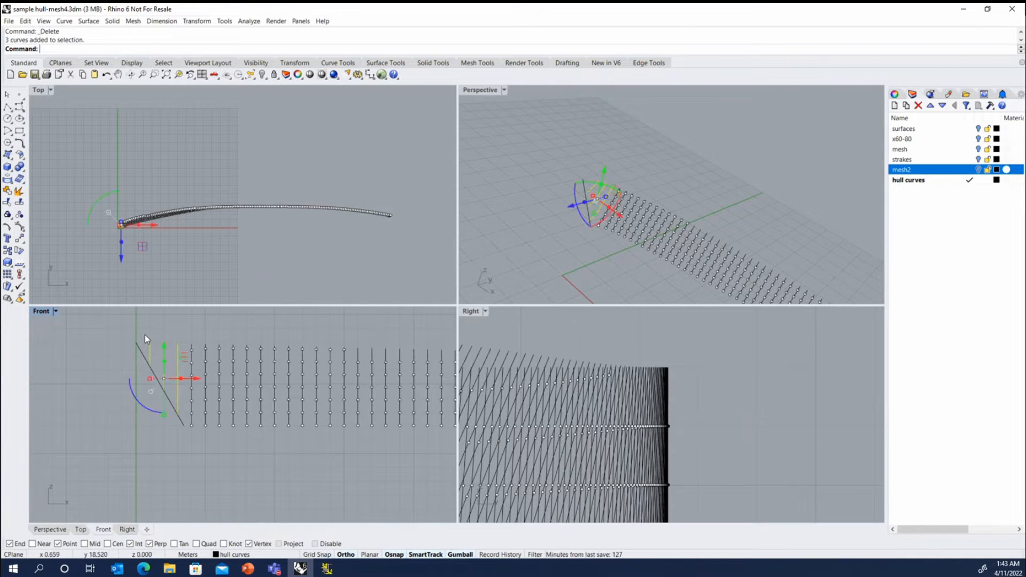
pyautogui.keyDown('shift'); pyautogui.click(137, 345); pyautogui.keyUp('shift')
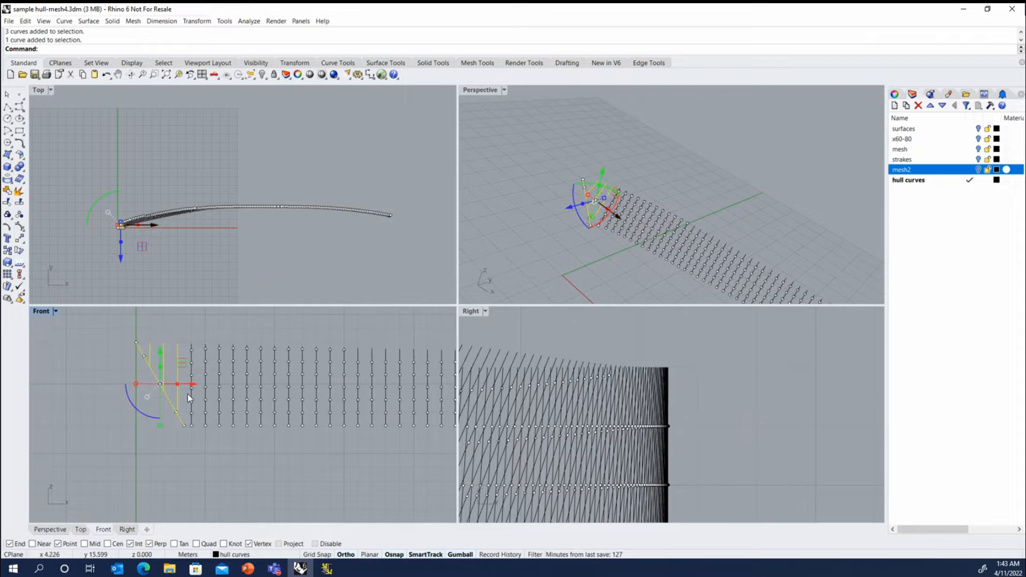
pyautogui.scroll(2, 203, 386)
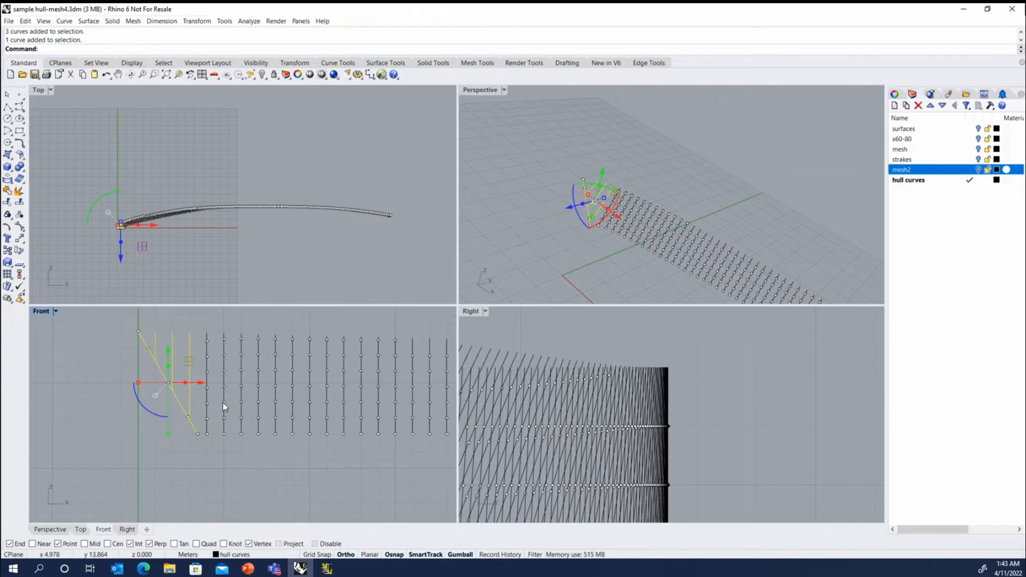
pyautogui.scroll(-1, 223, 404)
pyautogui.scroll(4, 214, 375)
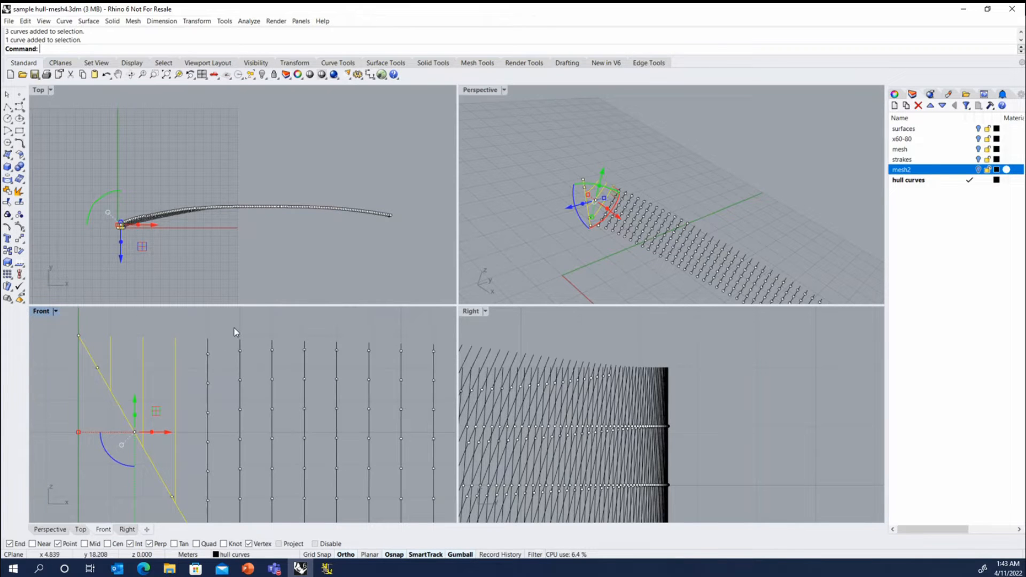
pyautogui.click(235, 332)
pyautogui.scroll(-2, 199, 348)
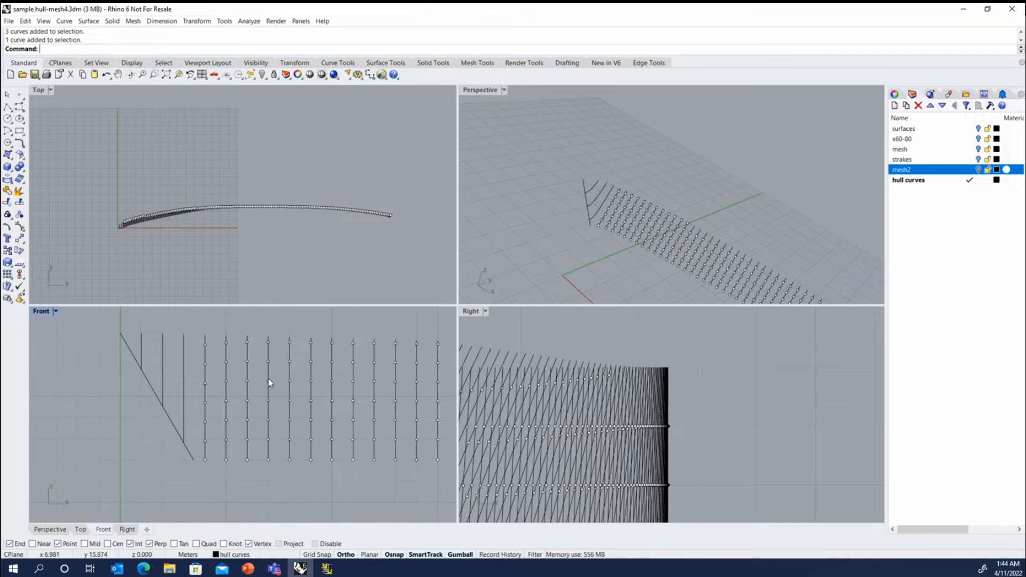
pyautogui.scroll(-3, 268, 381)
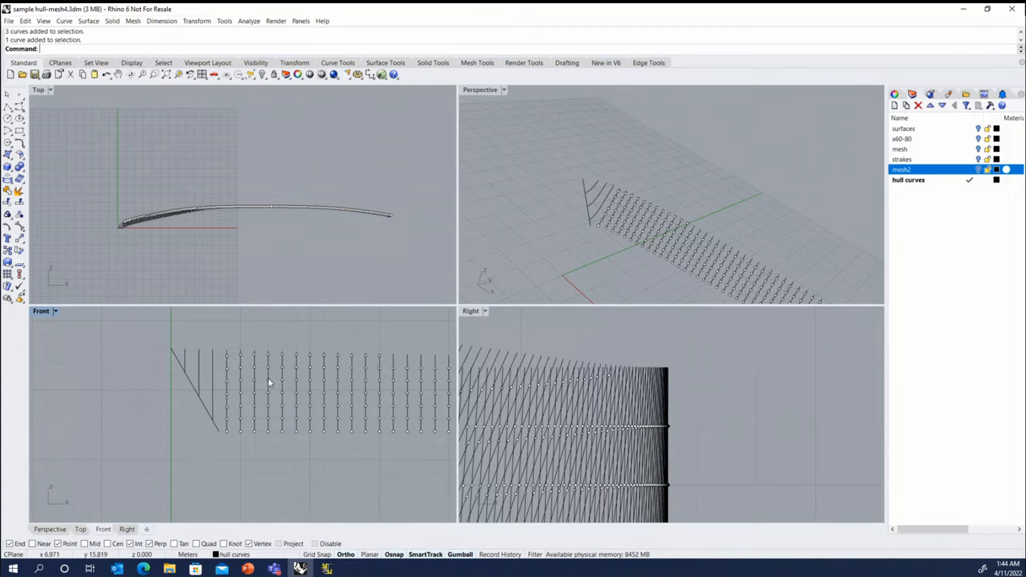
pyautogui.scroll(3, 231, 377)
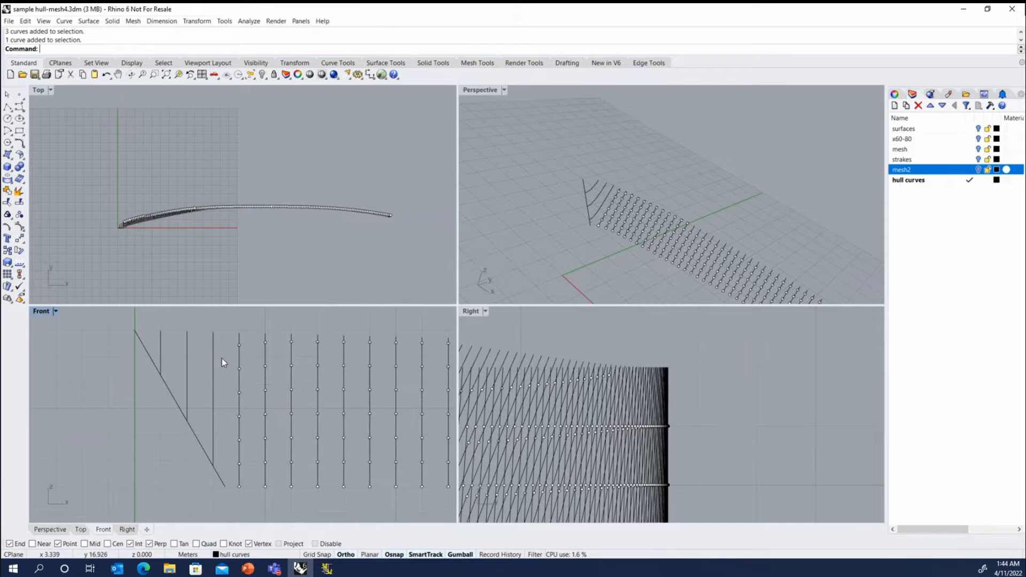
pyautogui.moveTo(225, 322); pyautogui.dragTo(136, 387)
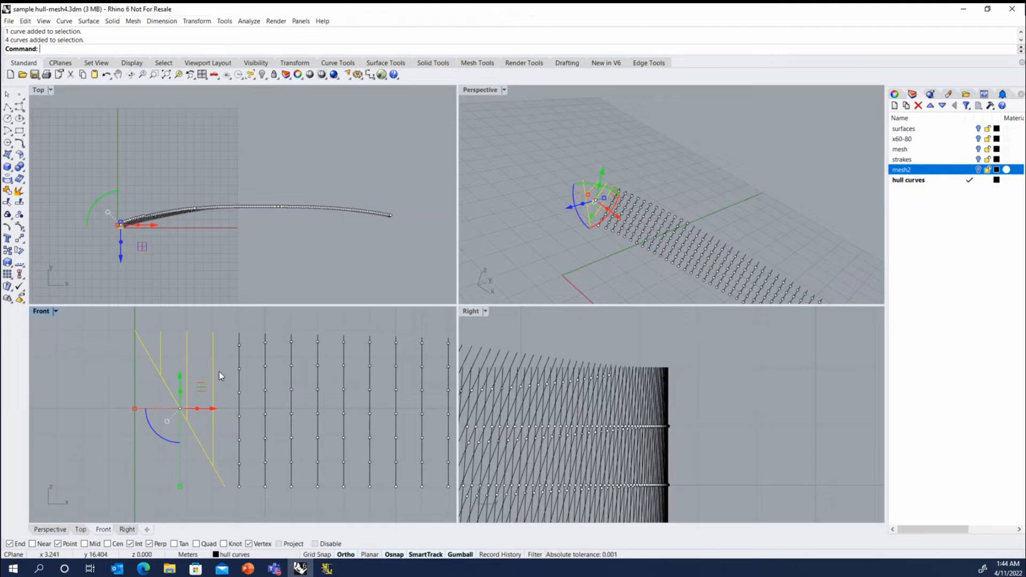
pyautogui.click(555, 175)
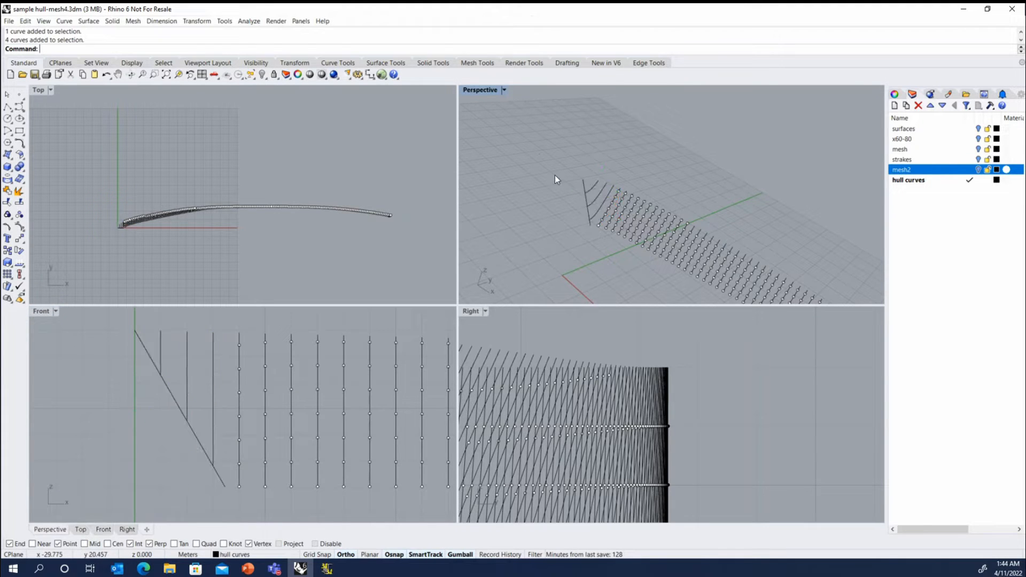
# - Show the surfaces layer and examine the pointed end of the hull with its section curves in the Perspective view
pyautogui.scroll(3, 588, 195)
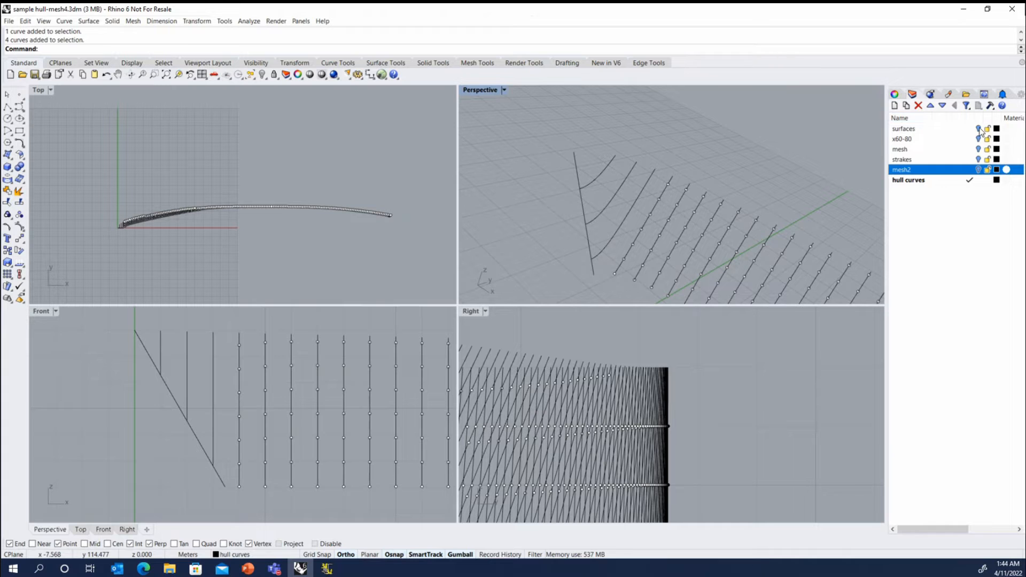
pyautogui.click(978, 128)
pyautogui.moveTo(604, 192); pyautogui.dragTo(719, 207, button='right')
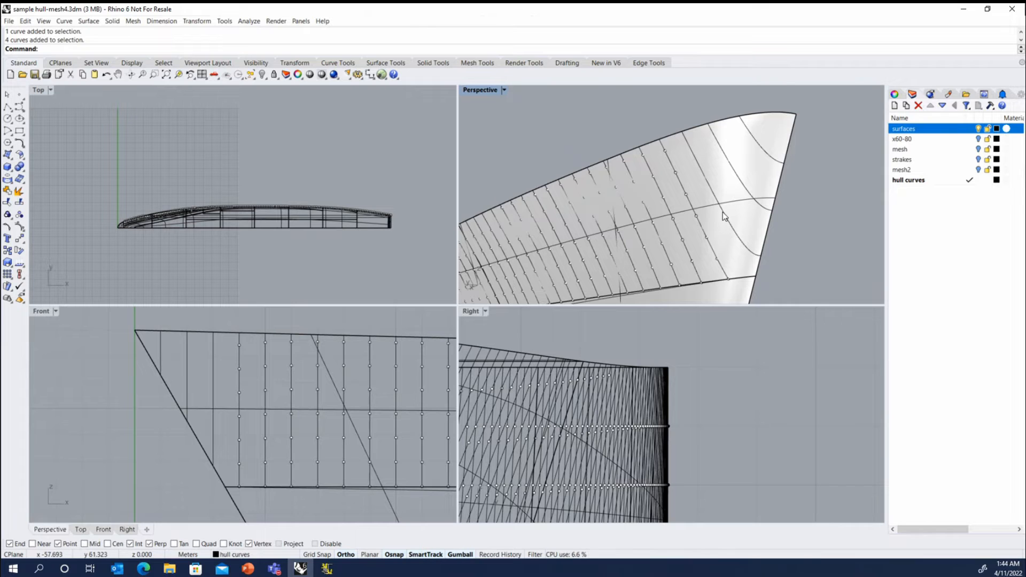
pyautogui.click(722, 212)
pyautogui.click(807, 207)
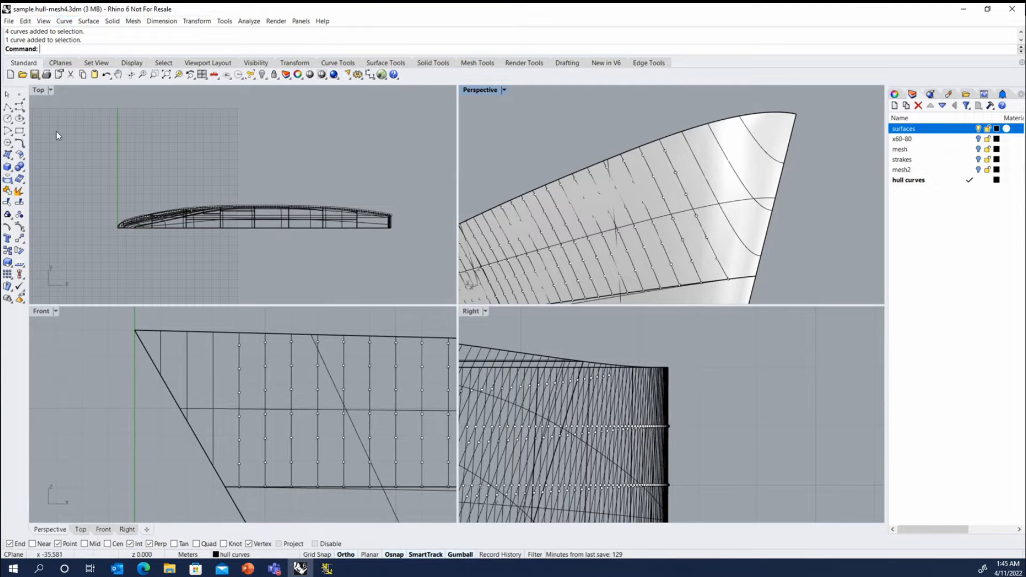
# - Draw an interpolated curve on the hull surface through the second-highest division points at x = 4, 5, 6 and 7, snapping only to points
pyautogui.click(23, 110)
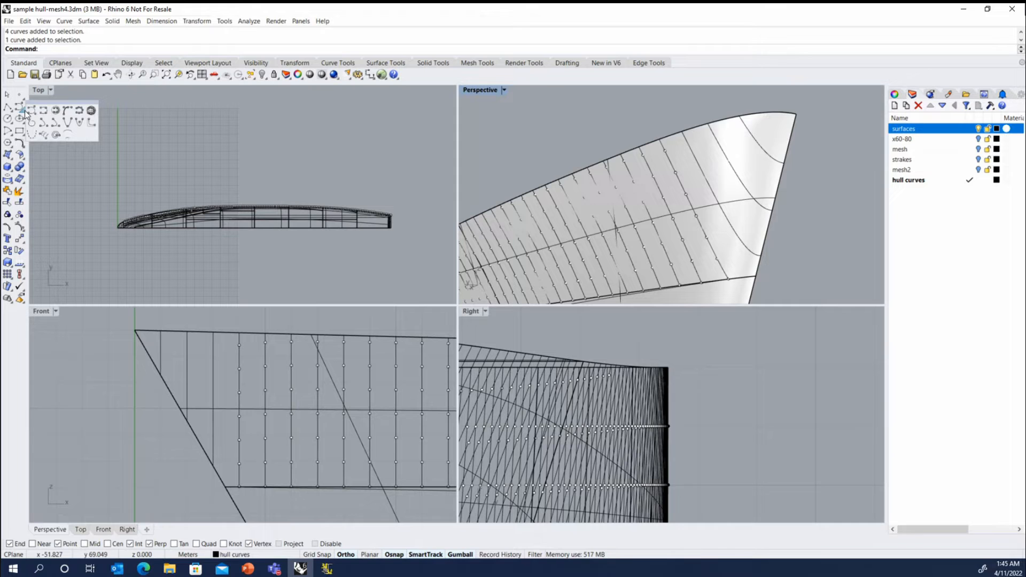
pyautogui.click(56, 111)
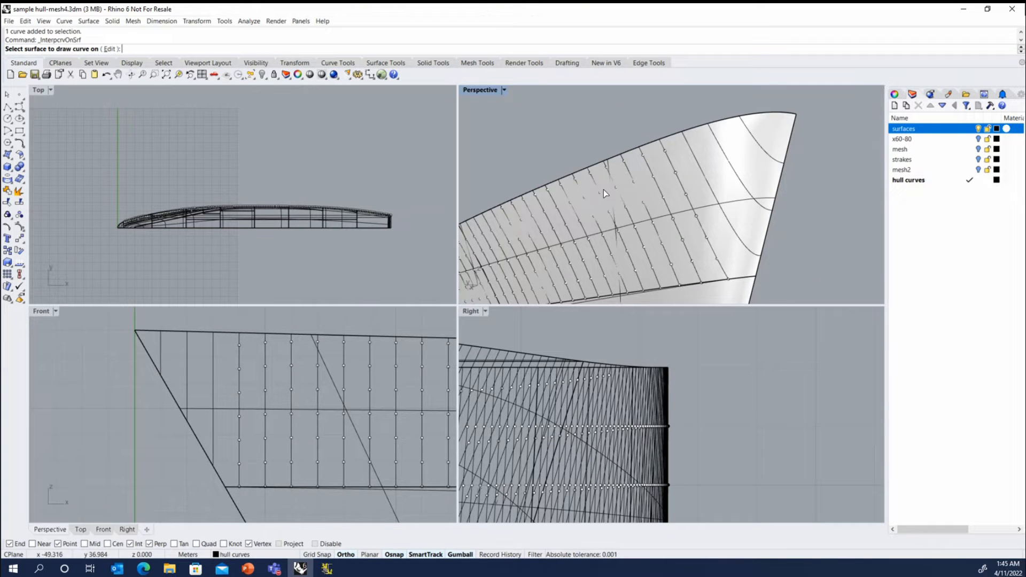
pyautogui.click(712, 175)
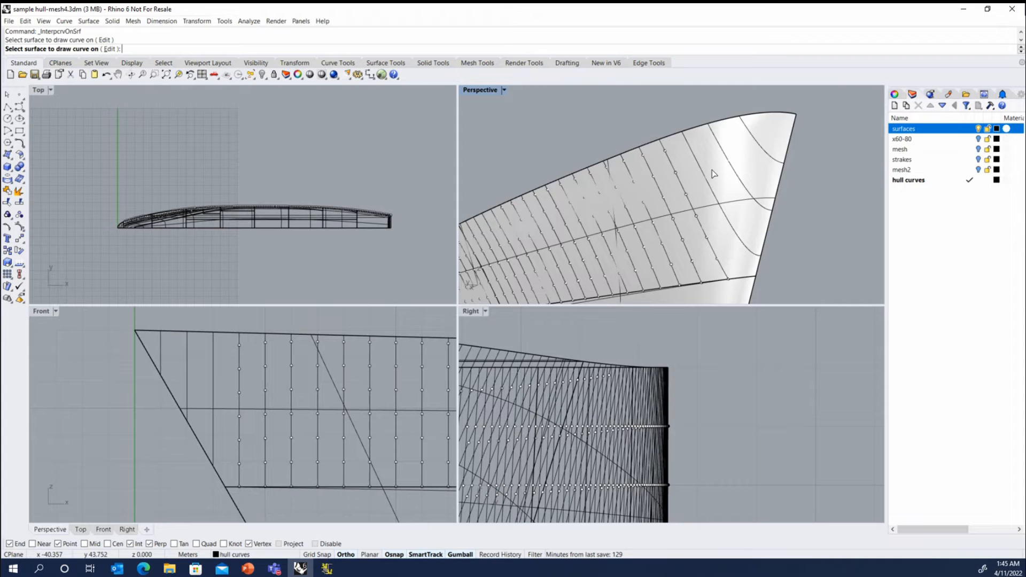
pyautogui.click(675, 172)
pyautogui.click(654, 176)
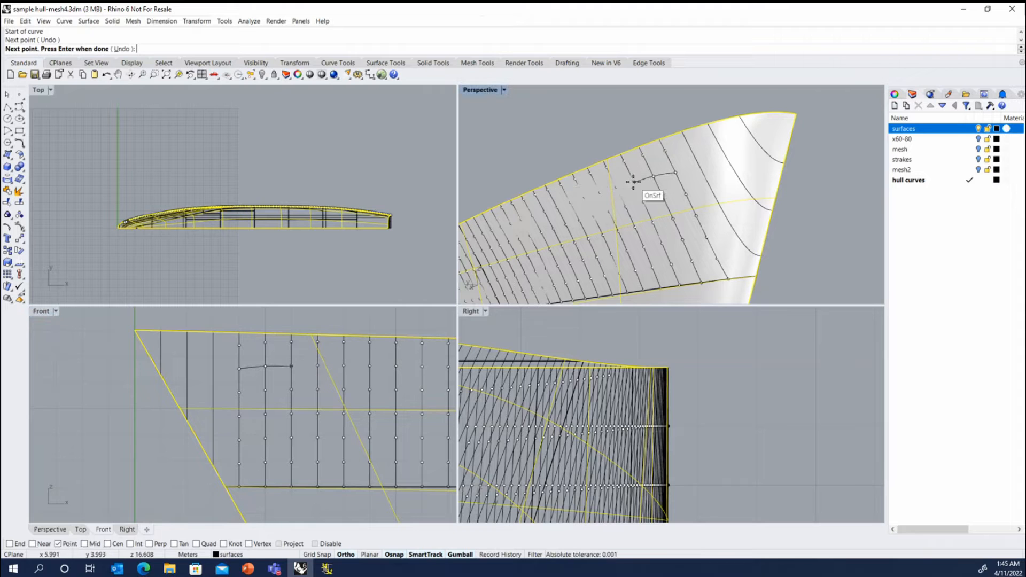
pyautogui.scroll(4, 633, 181)
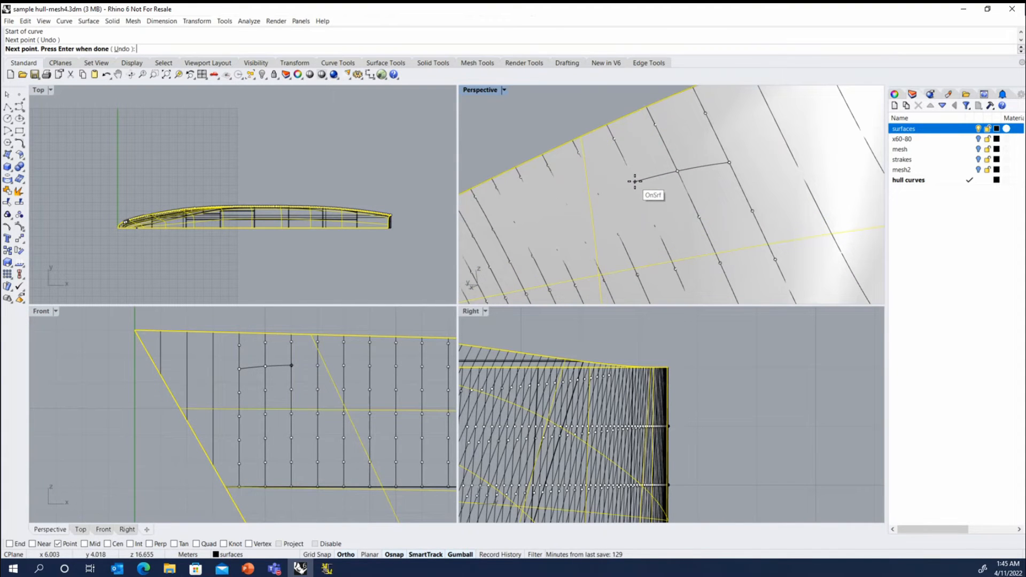
pyautogui.moveTo(636, 182); pyautogui.dragTo(590, 206, button='right')
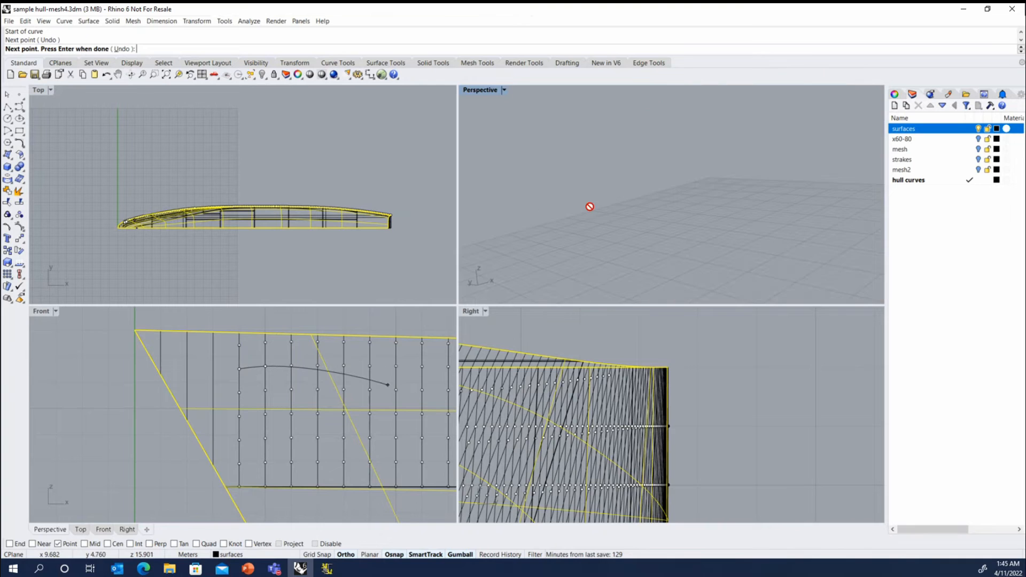
pyautogui.moveTo(668, 191)
pyautogui.mouseDown(button='right')
pyautogui.moveTo(632, 214)
pyautogui.moveTo(644, 225)
pyautogui.moveTo(665, 207)
pyautogui.mouseUp(button='right')
pyautogui.scroll(5, 665, 207)
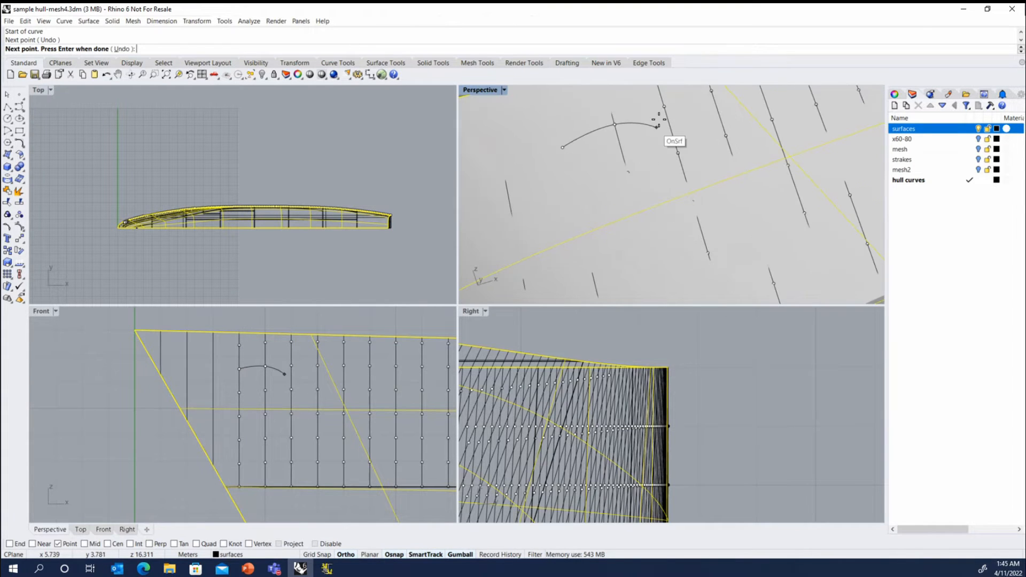
pyautogui.click(664, 105)
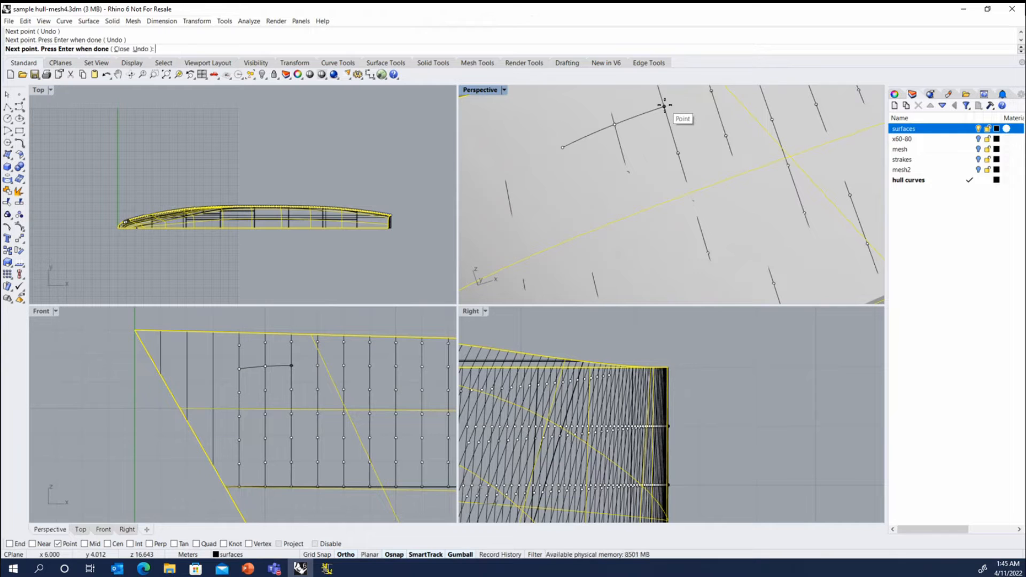
pyautogui.click(709, 91)
pyautogui.rightClick(710, 91)
pyautogui.rightClick(723, 140)
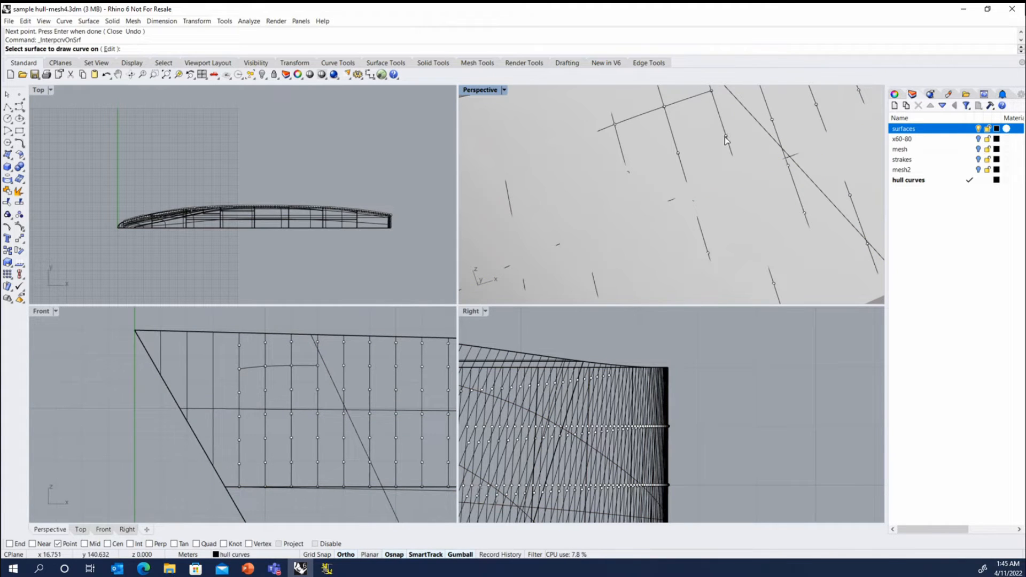
pyautogui.click(717, 144)
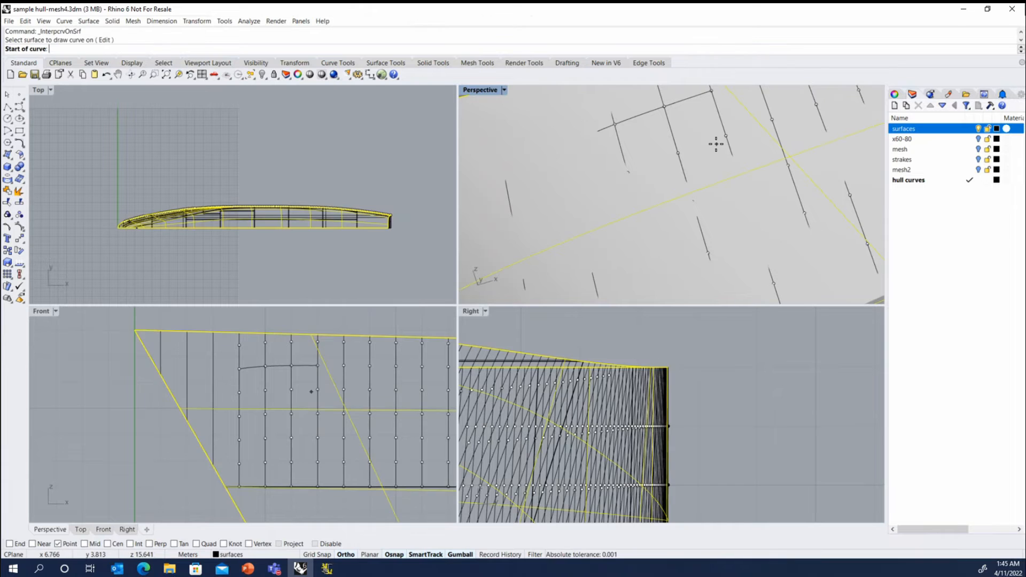
pyautogui.press('Escape')
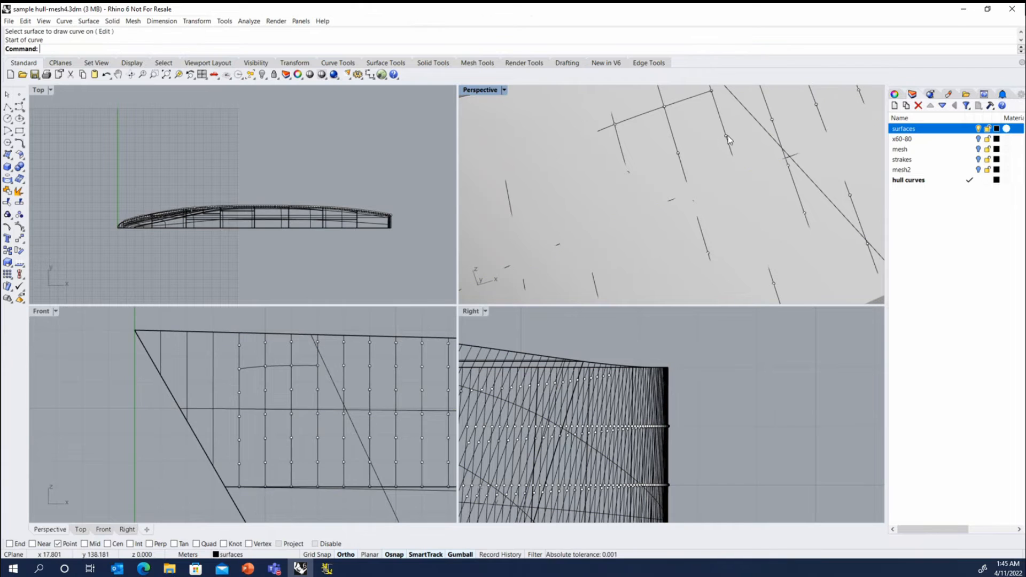
# - Draw an interpolated curve on the hull surface through the third-highest points at x = 7, 6, 5 and 4, displaying the Perspective view in Wireframe
pyautogui.rightClick(700, 143)
pyautogui.click(700, 143)
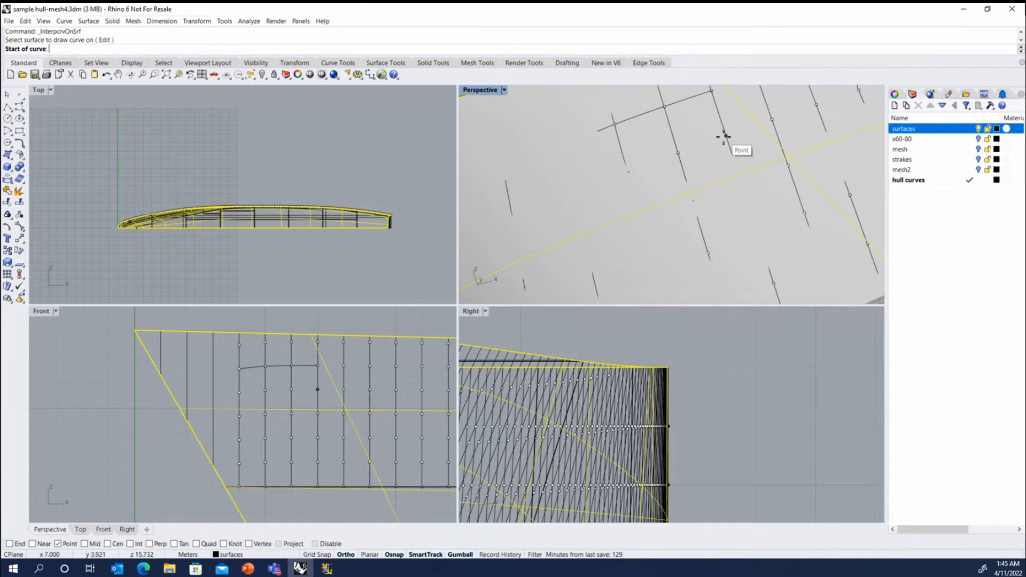
pyautogui.click(725, 136)
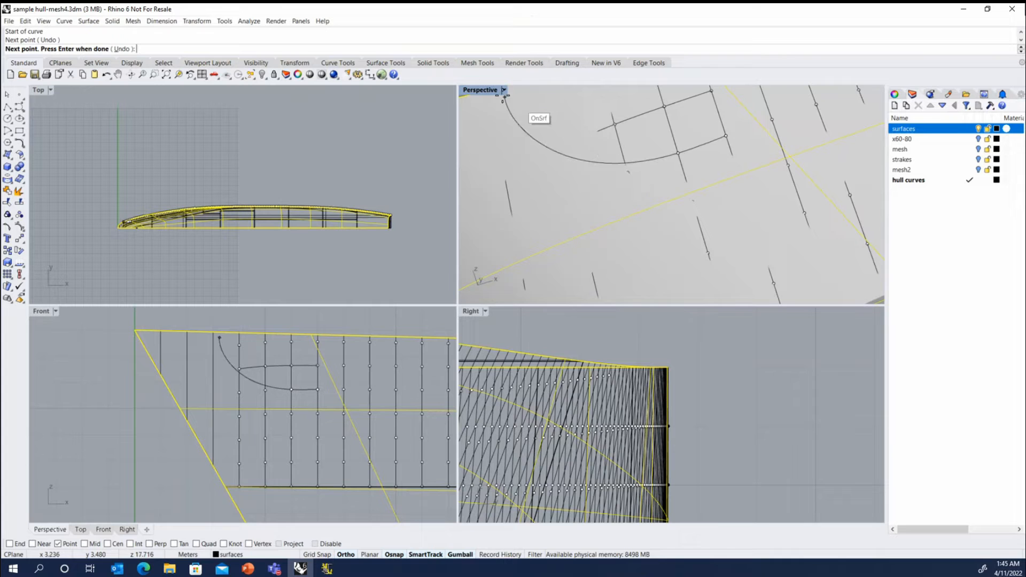
pyautogui.click(504, 90)
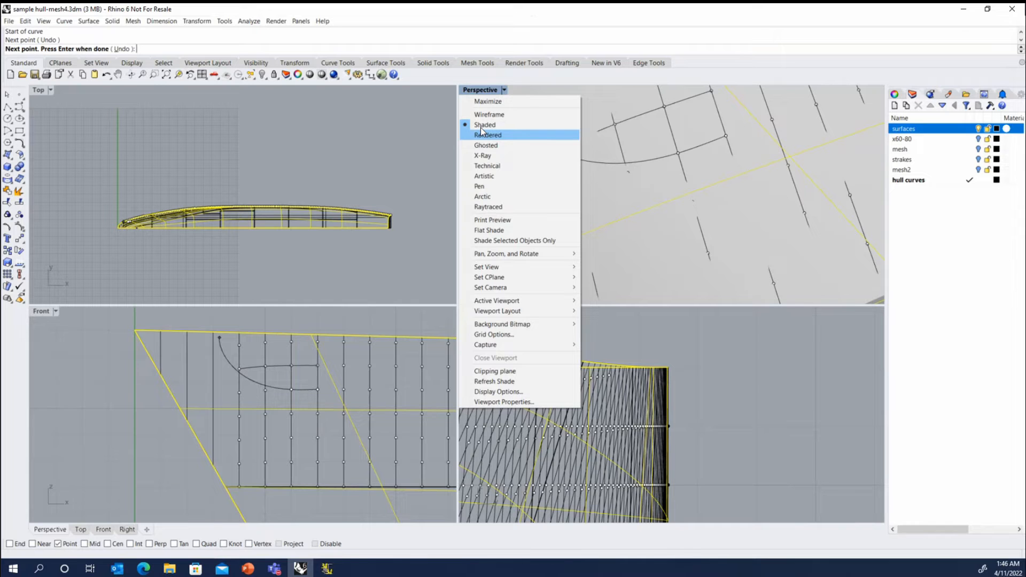
pyautogui.click(487, 114)
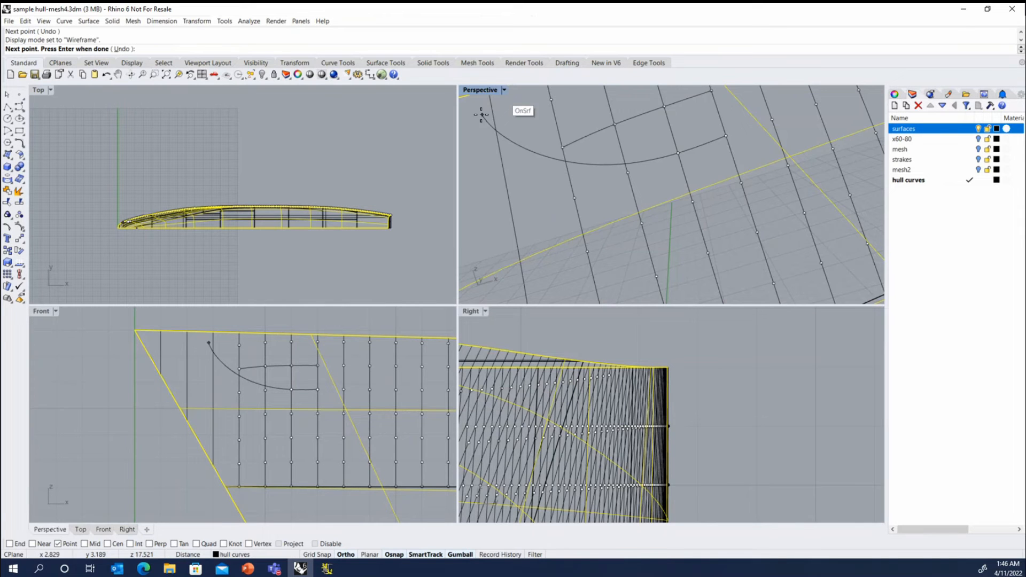
pyautogui.click(628, 173)
pyautogui.click(575, 198)
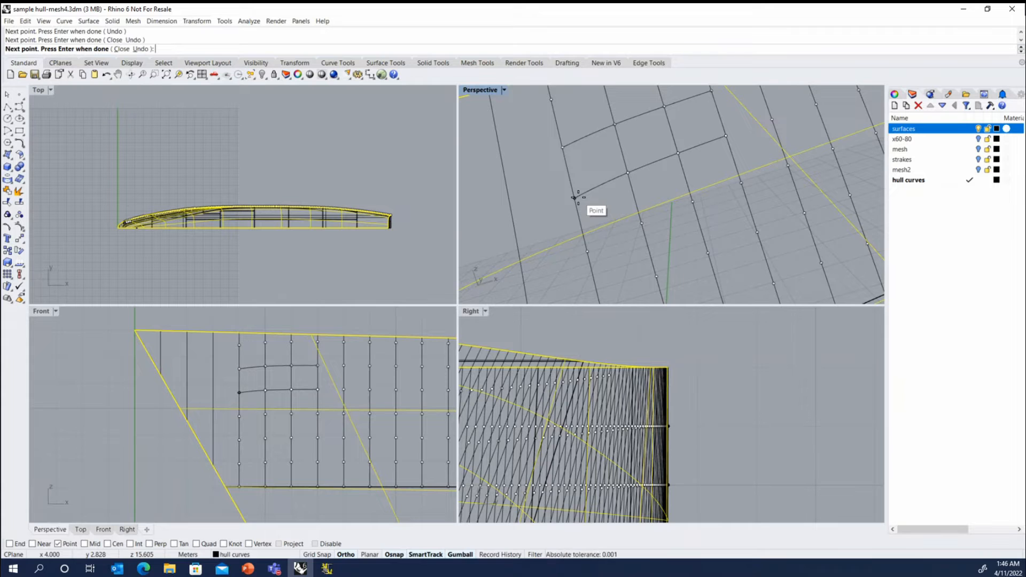
pyautogui.rightClick(578, 198)
# - Draw an interpolated curve on the hull surface through the fourth-highest division points at x = 7, 6, 5 and 4
pyautogui.rightClick(583, 196)
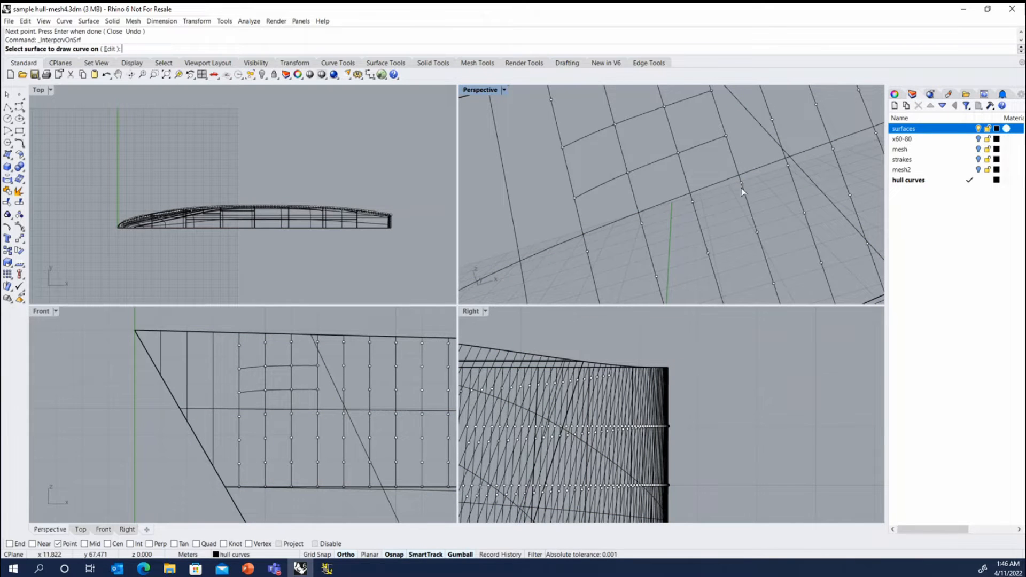
pyautogui.click(713, 186)
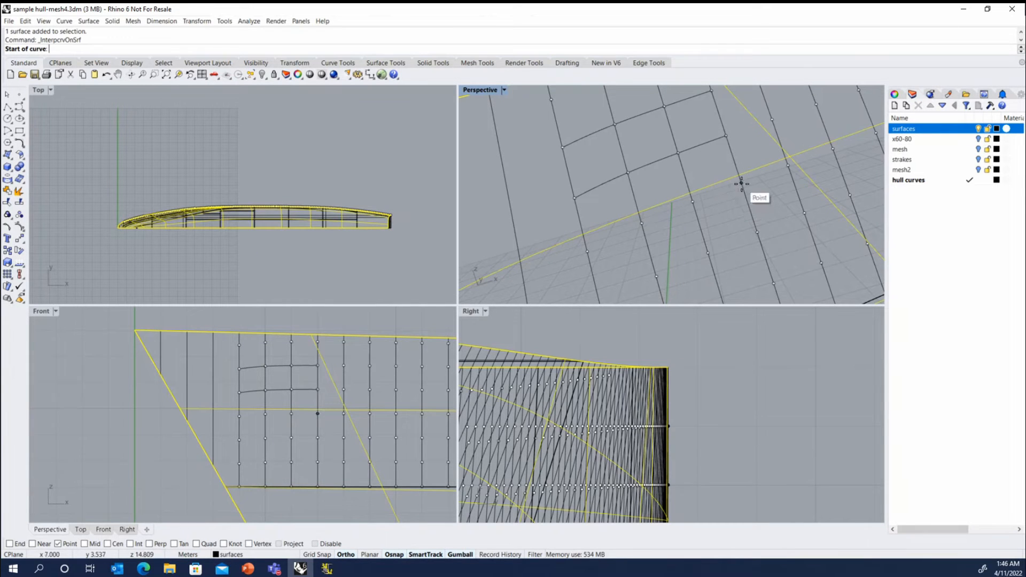
pyautogui.click(741, 183)
pyautogui.click(692, 202)
pyautogui.click(641, 224)
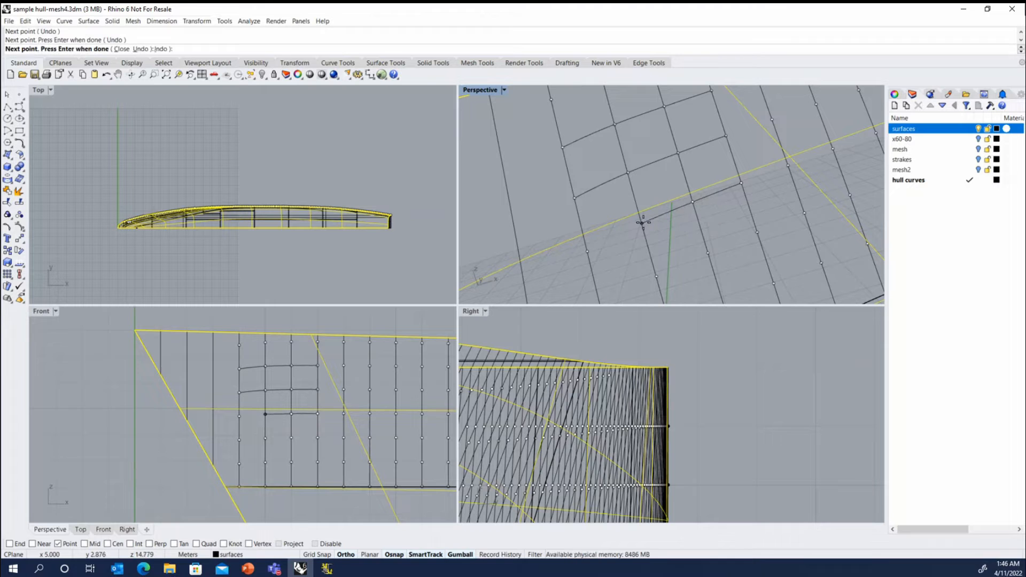
pyautogui.click(586, 250)
pyautogui.rightClick(590, 242)
# - Extend the three interpolated curves along the hull surface at both ends and accept the broken history
pyautogui.scroll(-5, 660, 221)
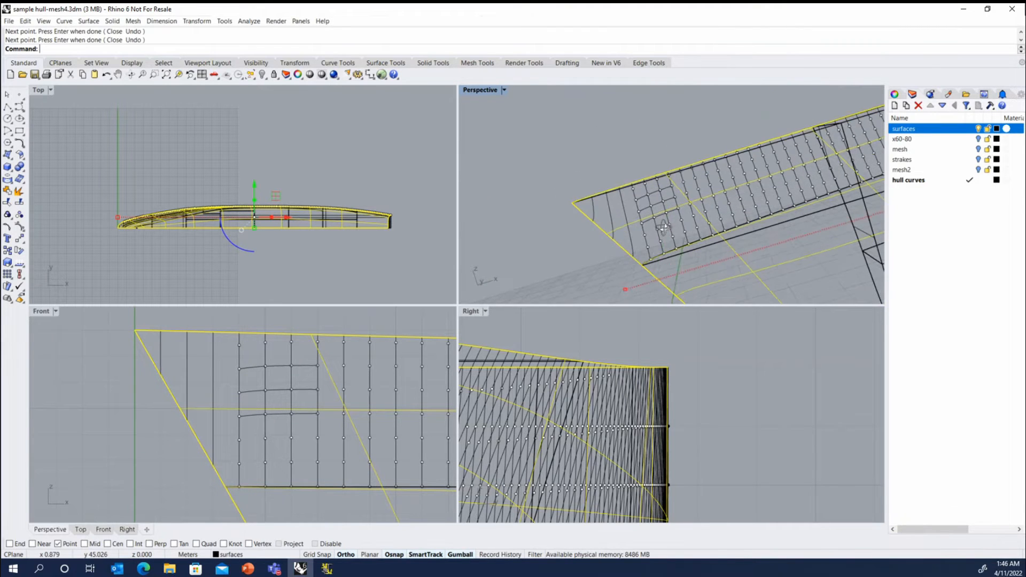
pyautogui.moveTo(663, 228); pyautogui.dragTo(604, 250, button='right')
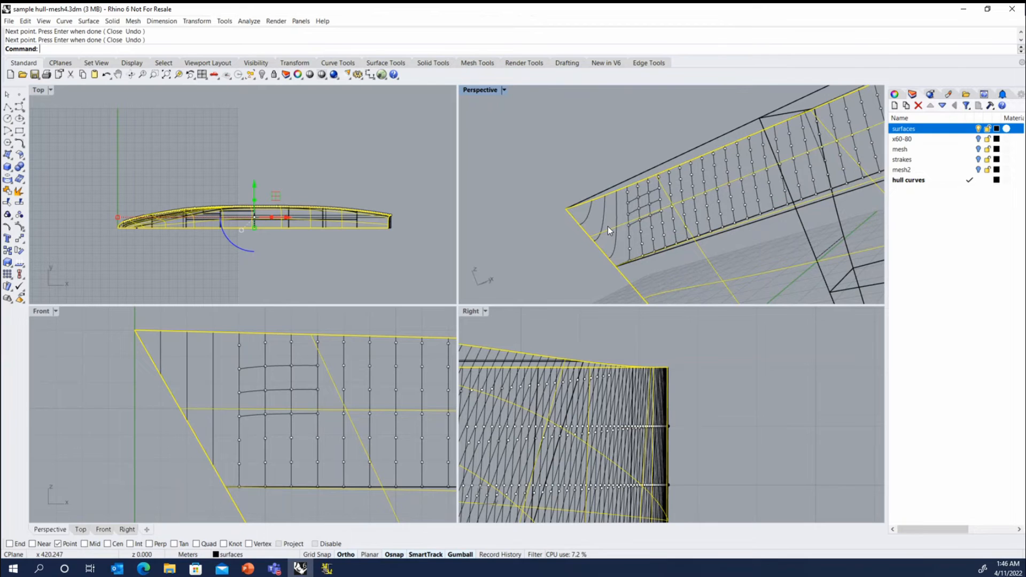
pyautogui.press('Escape')
pyautogui.scroll(2, 611, 215)
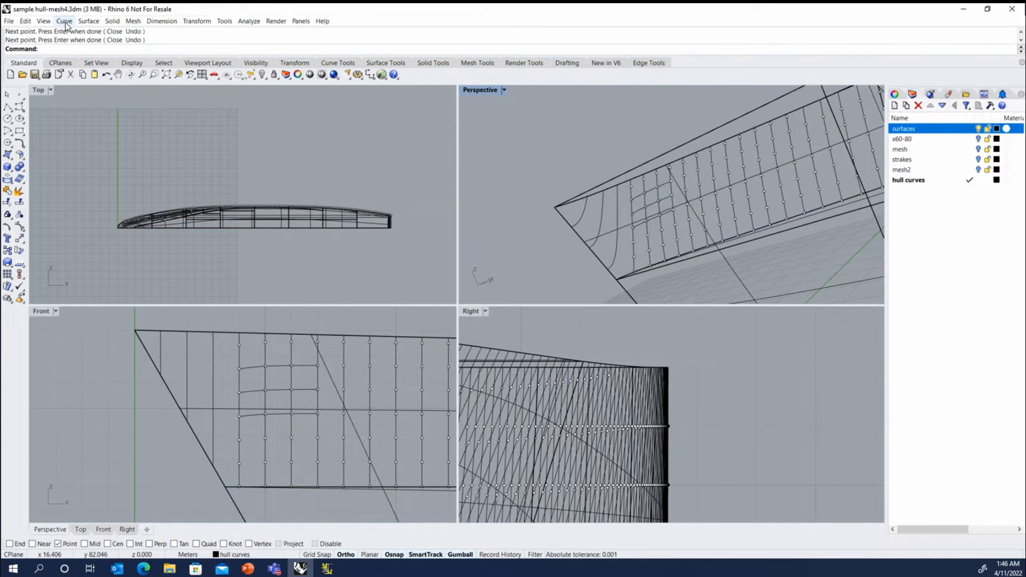
pyautogui.click(64, 21)
pyautogui.moveTo(86, 203)
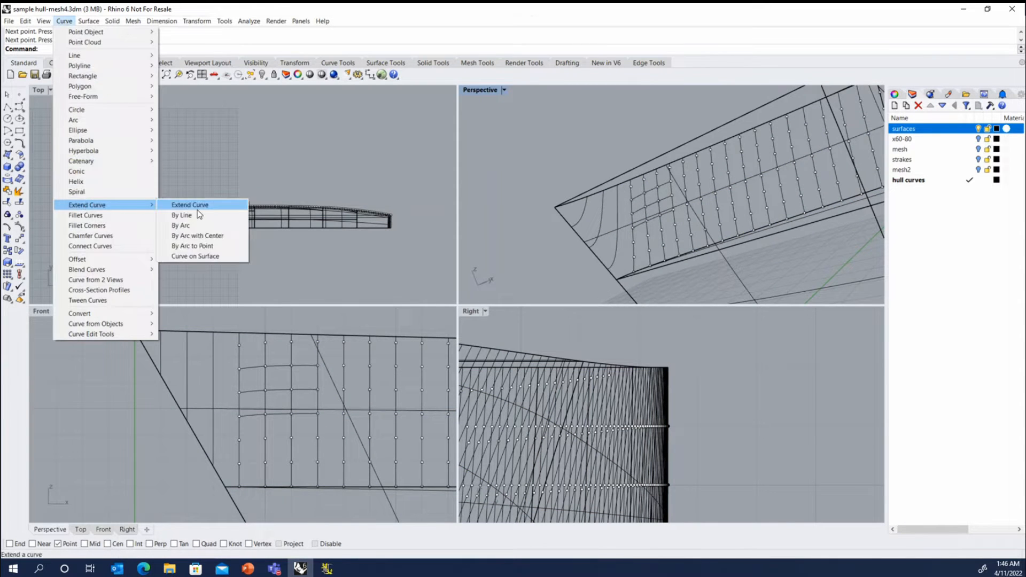
pyautogui.click(204, 257)
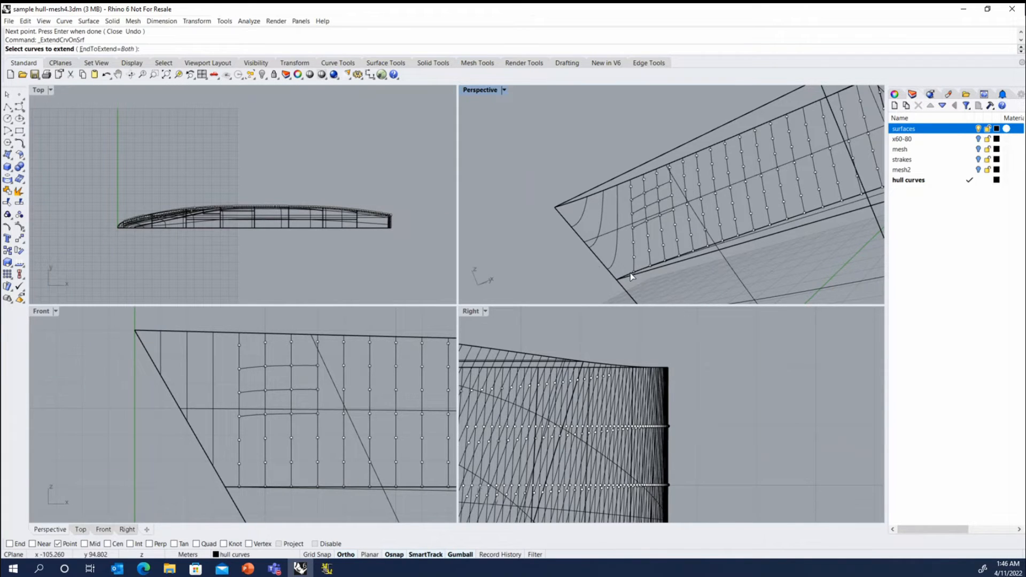
pyautogui.click(635, 196)
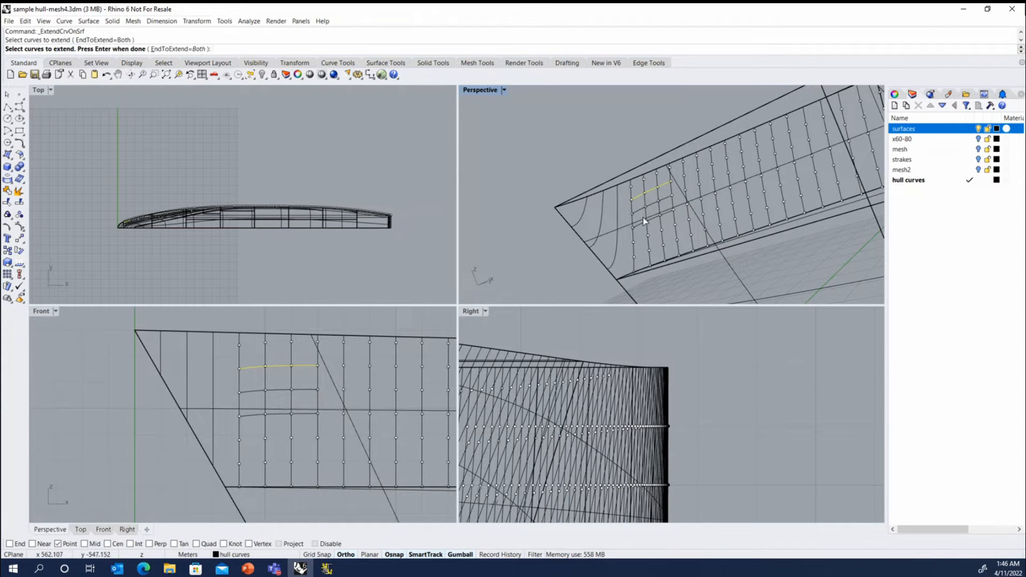
pyautogui.click(641, 212)
pyautogui.click(641, 225)
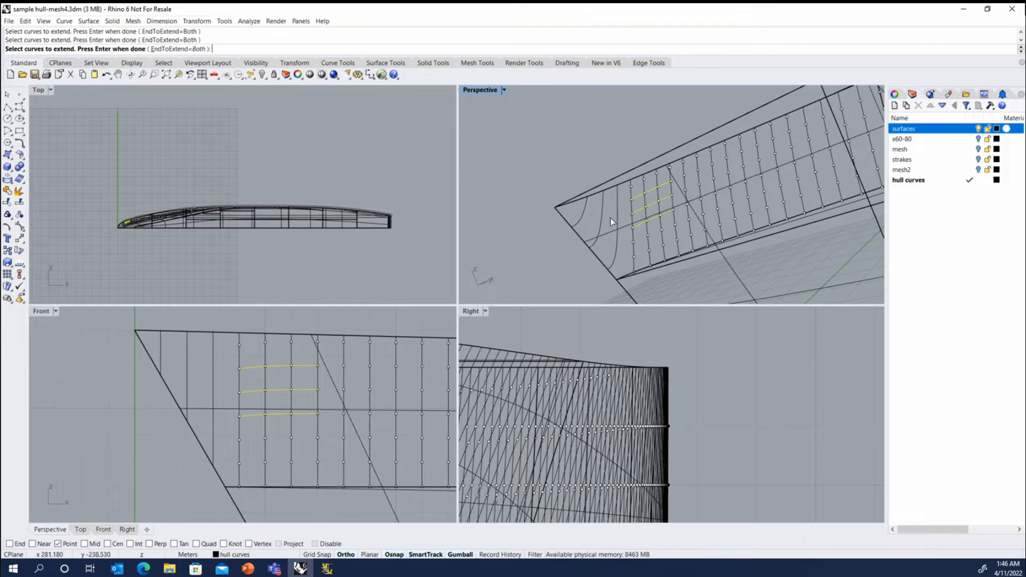
pyautogui.press('Return')
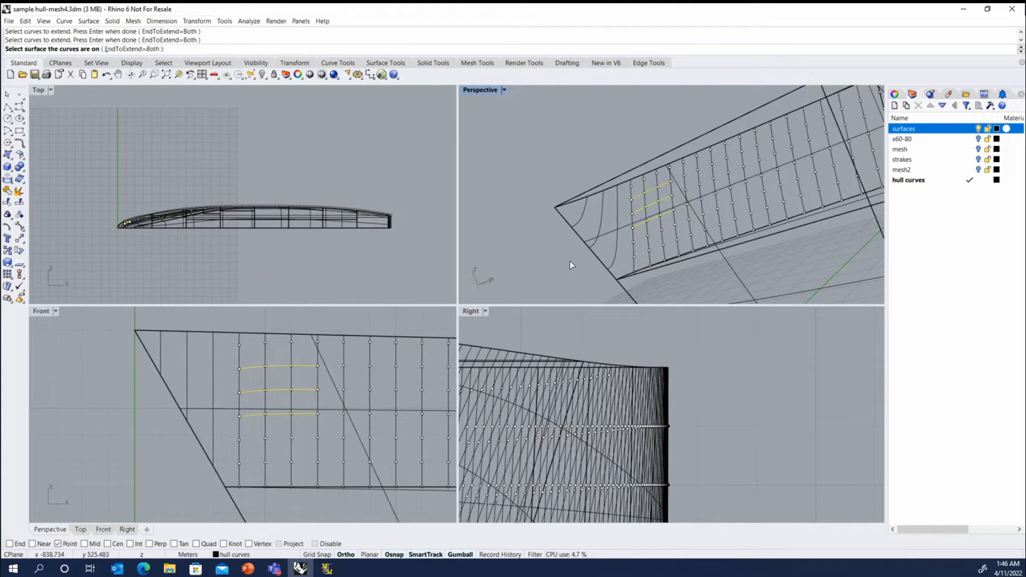
pyautogui.click(726, 263)
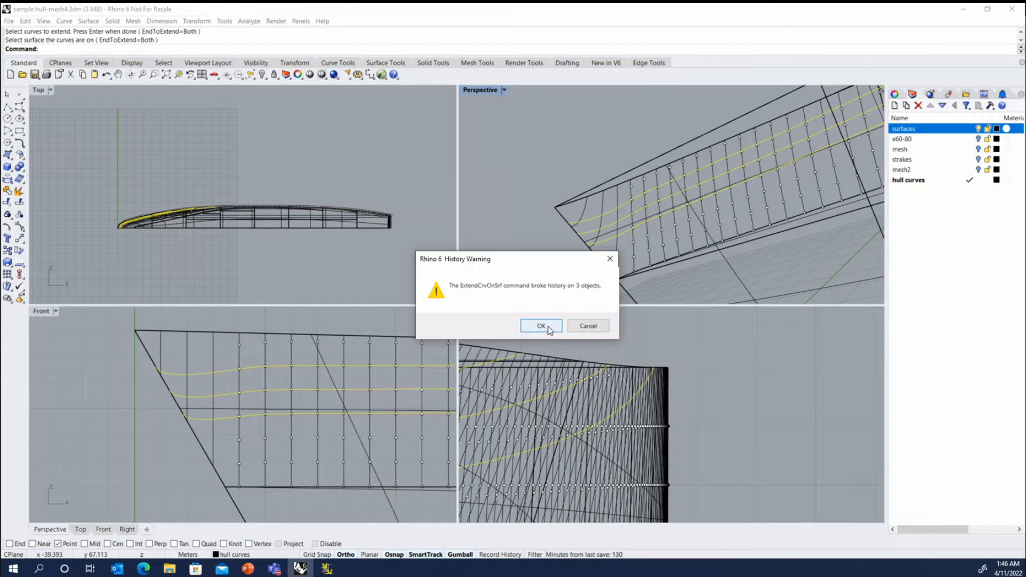
pyautogui.click(547, 327)
# - Delete the three extended curves and hide the surfaces layer
pyautogui.moveTo(553, 246); pyautogui.dragTo(450, 244, button='right')
pyautogui.rightClick(923, 236)
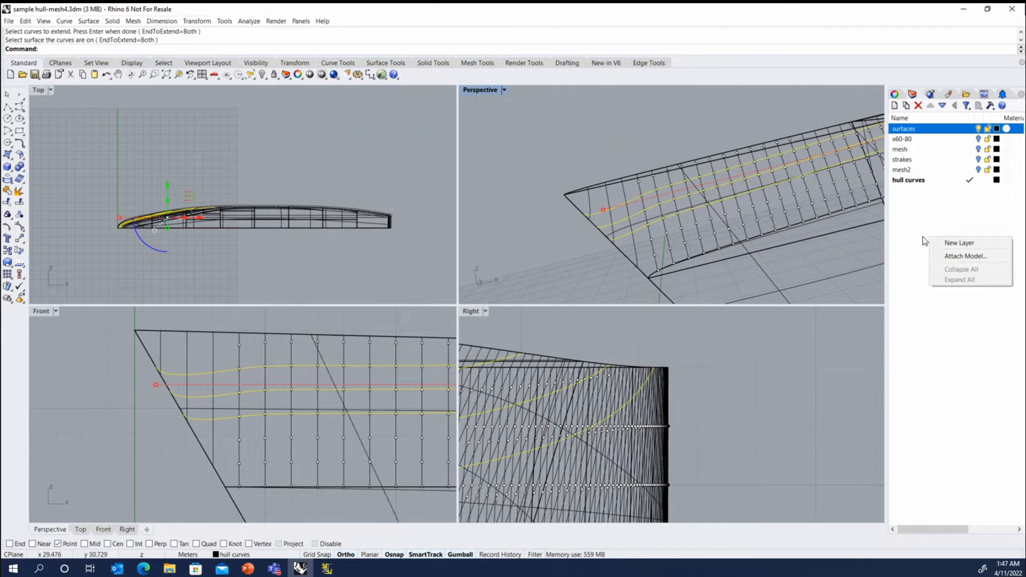
pyautogui.moveTo(827, 244); pyautogui.dragTo(653, 227, button='right')
pyautogui.press('Delete')
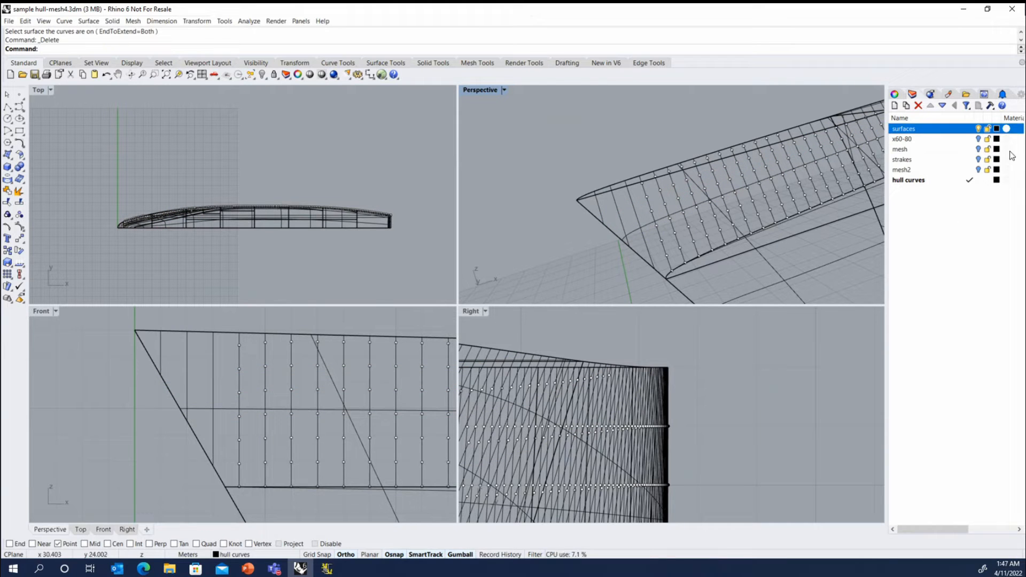
pyautogui.click(978, 129)
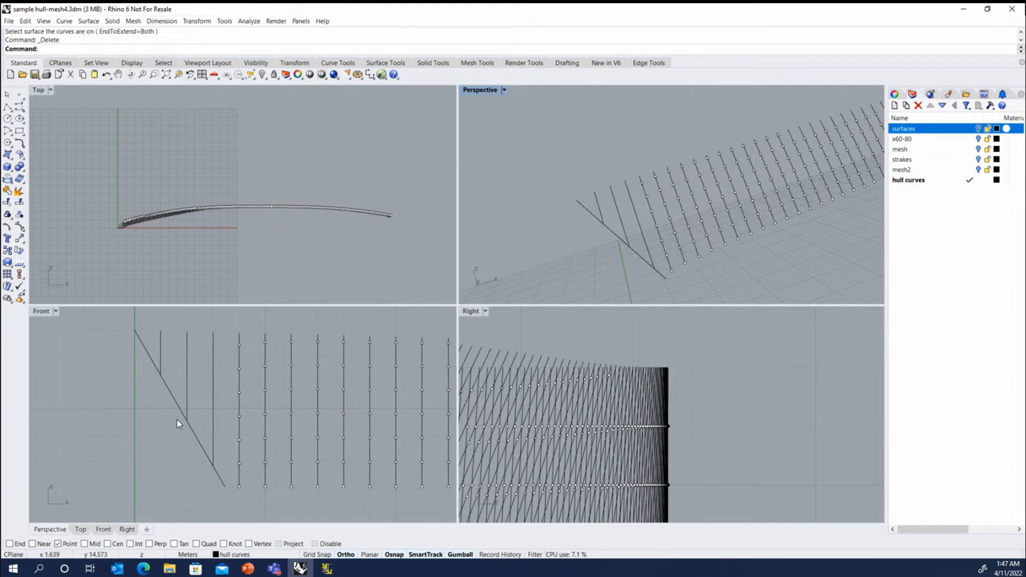
# - Section the sloping end curve and three undivided curves from the second-highest point at x = 4 to the x = 1 curve's lower end, with Ortho off
pyautogui.scroll(-4, 177, 418)
pyautogui.moveTo(214, 333); pyautogui.dragTo(132, 417)
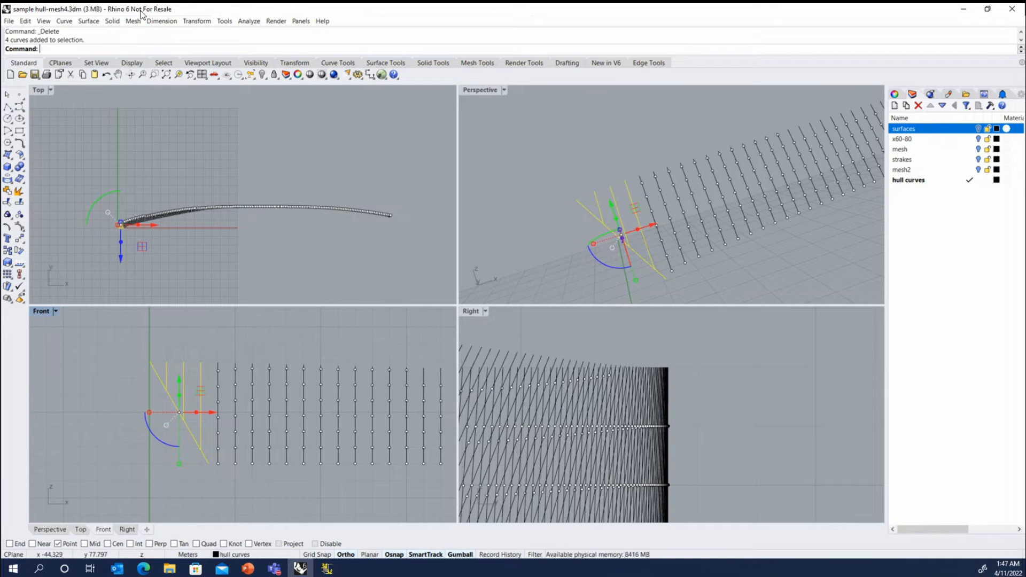
pyautogui.write('Section')
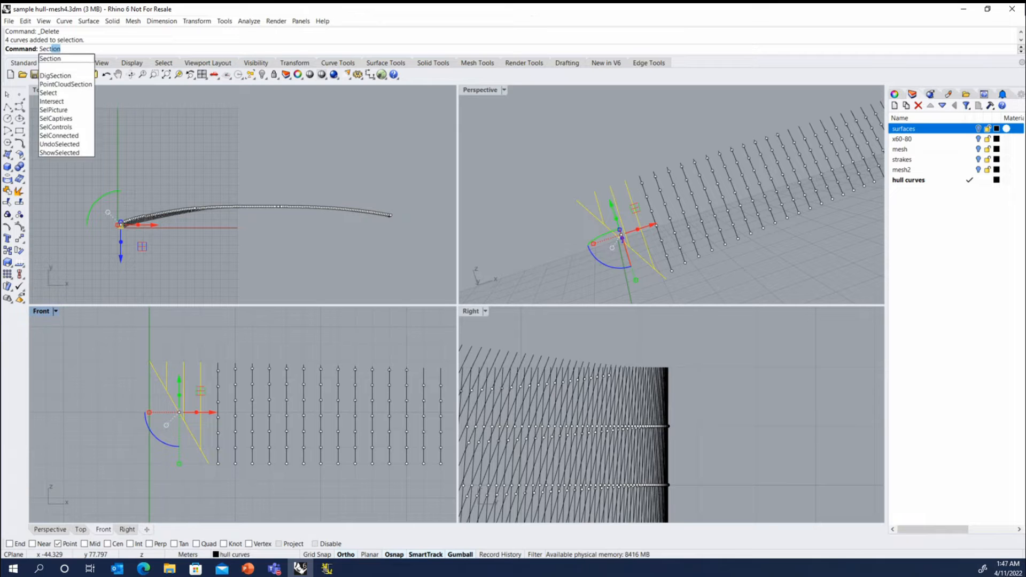
pyautogui.press('Return')
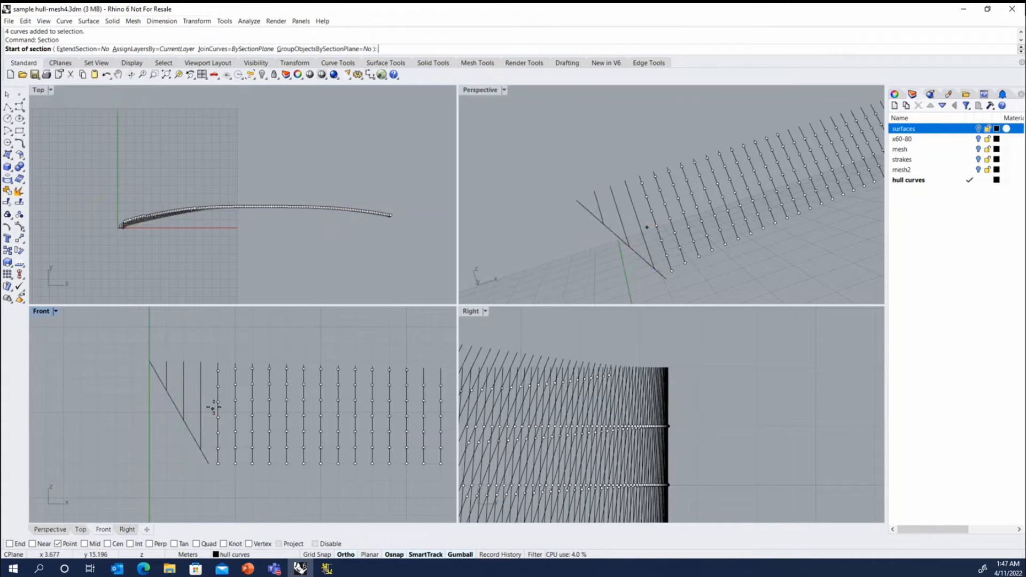
pyautogui.click(218, 385)
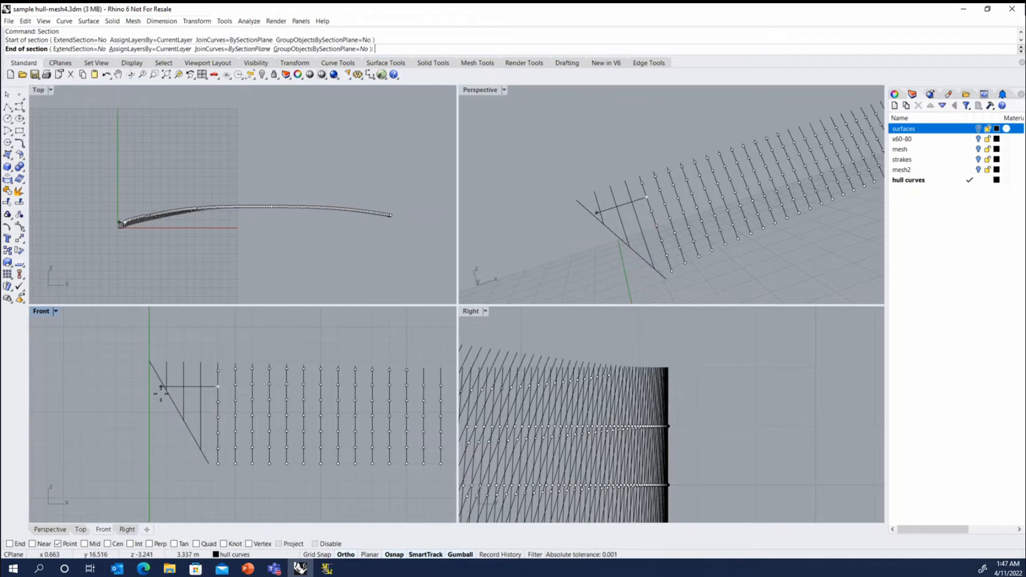
pyautogui.scroll(3, 169, 389)
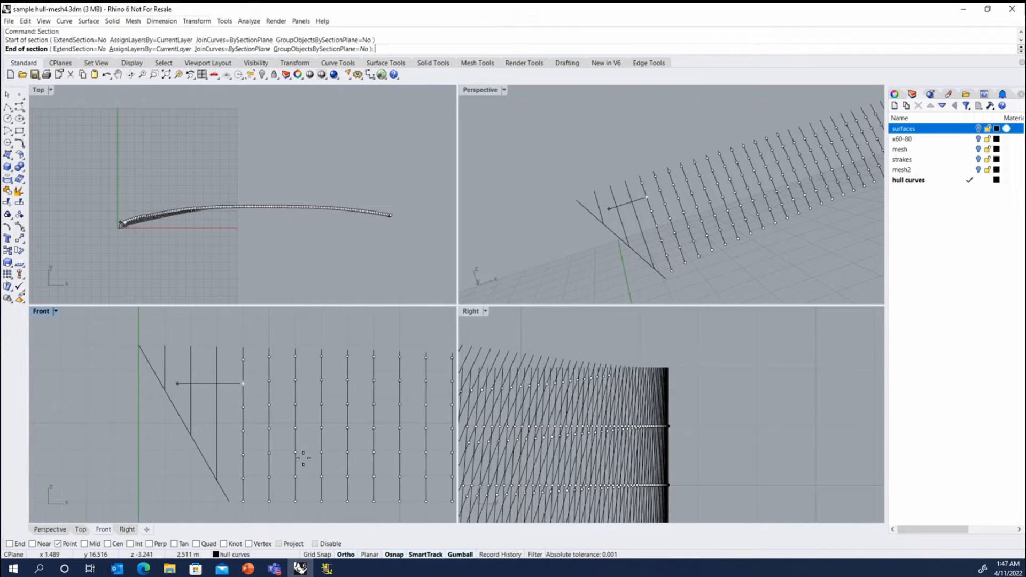
pyautogui.click(346, 555)
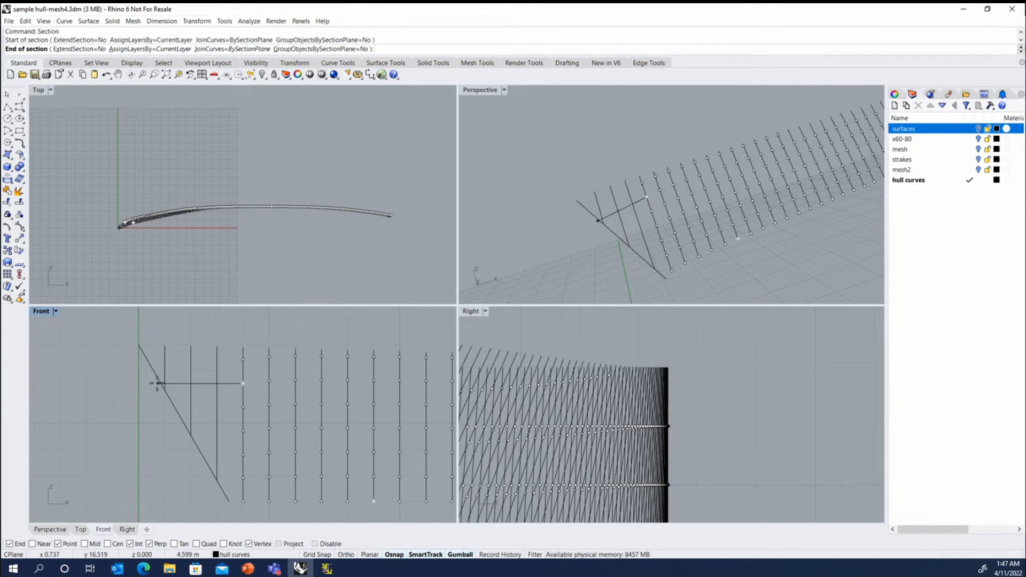
pyautogui.click(164, 390)
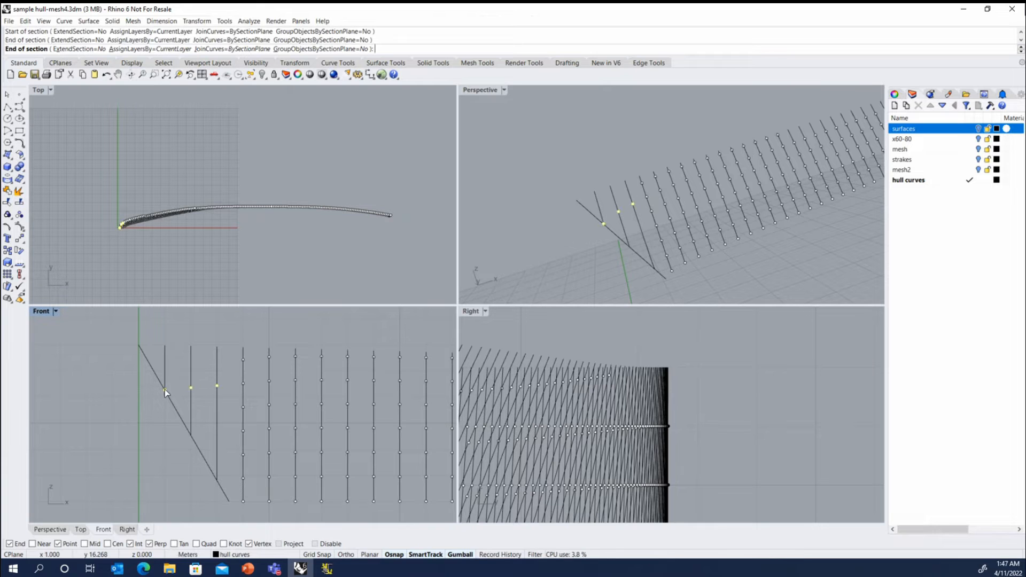
# - Section the same curves in the Front view from the topmost point at x = 4 to just beyond the sloping end curve
pyautogui.click(242, 359)
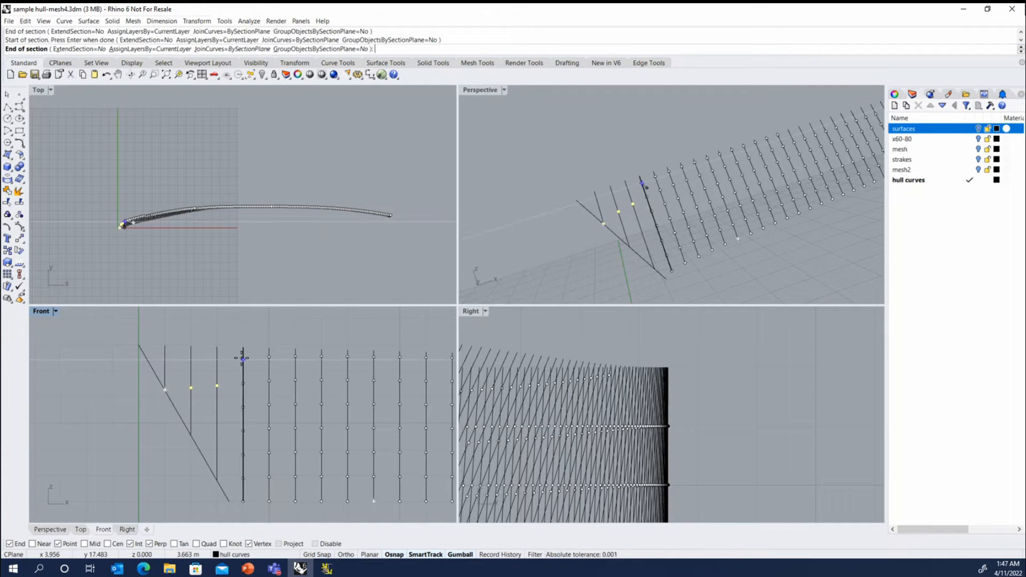
pyautogui.scroll(2, 138, 366)
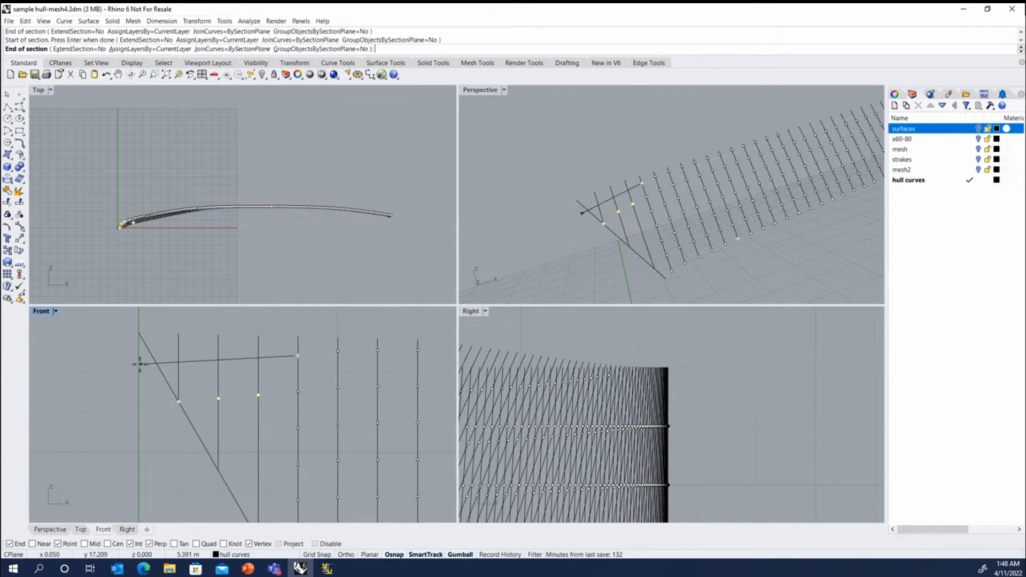
pyautogui.click(140, 363)
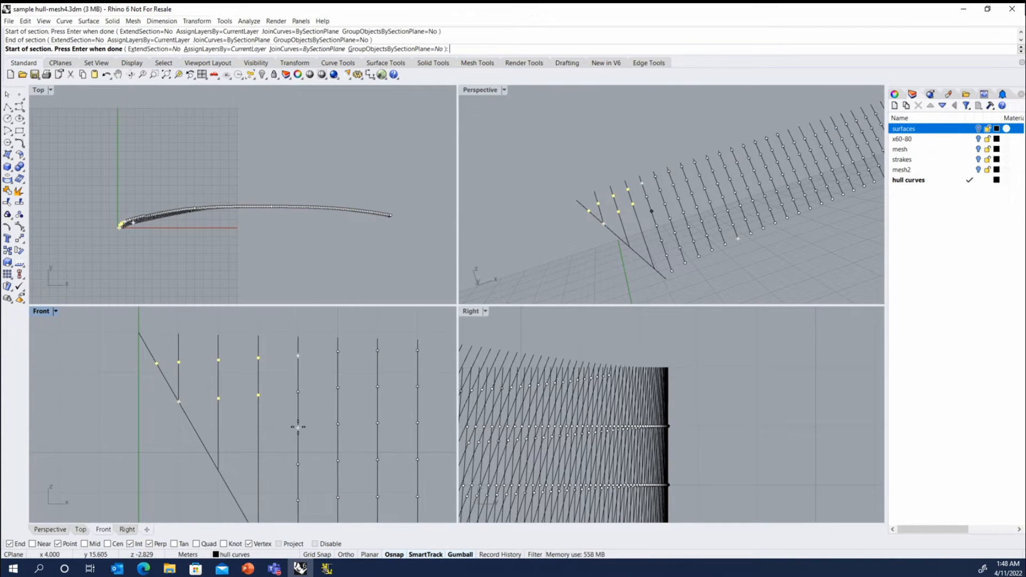
# - Section the curves from the third-highest point at x = 4 past the sloping curve, and from the fourth-highest to the x = 2 curve's lower end
pyautogui.click(297, 426)
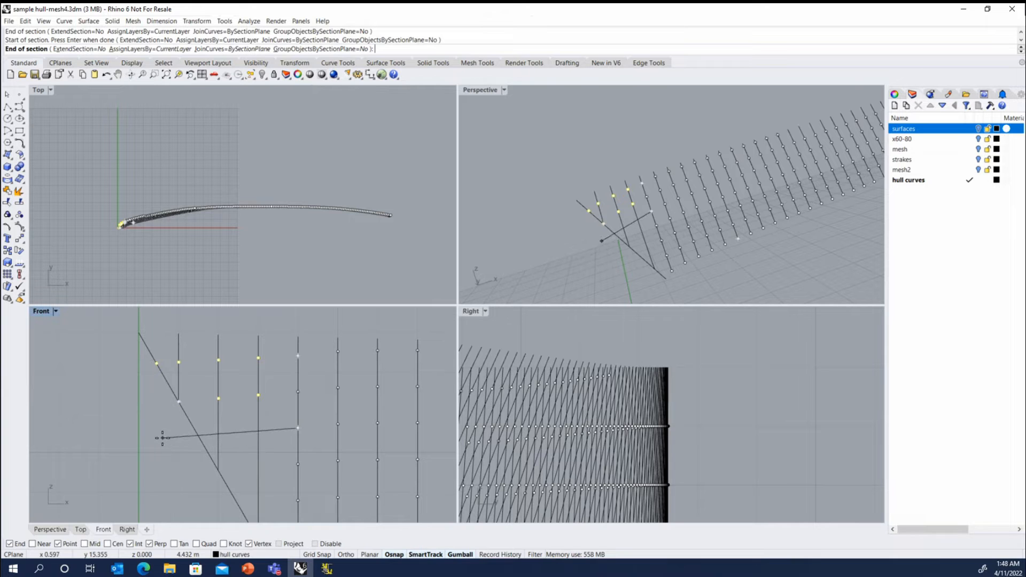
pyautogui.click(161, 441)
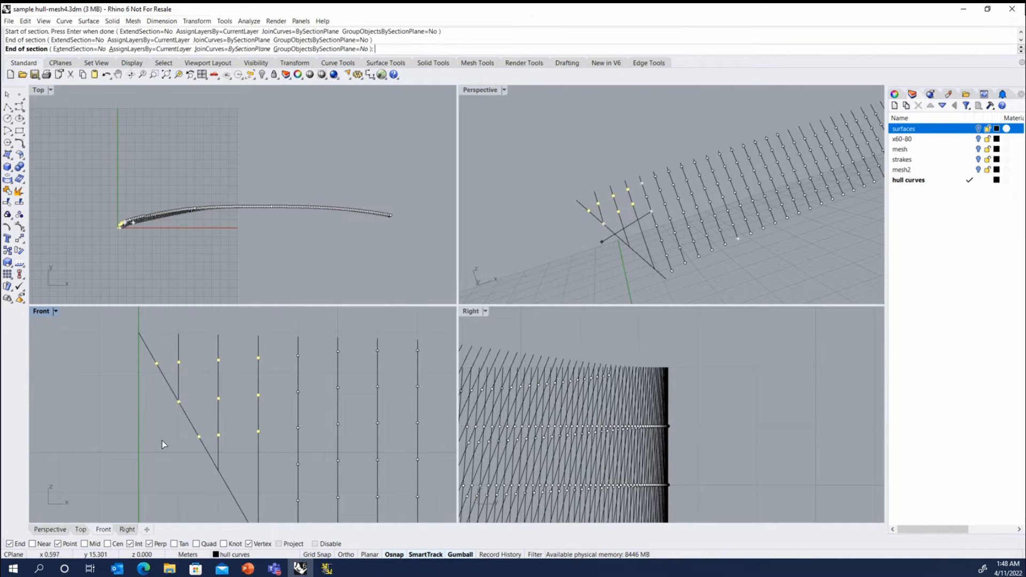
pyautogui.click(298, 464)
pyautogui.click(218, 470)
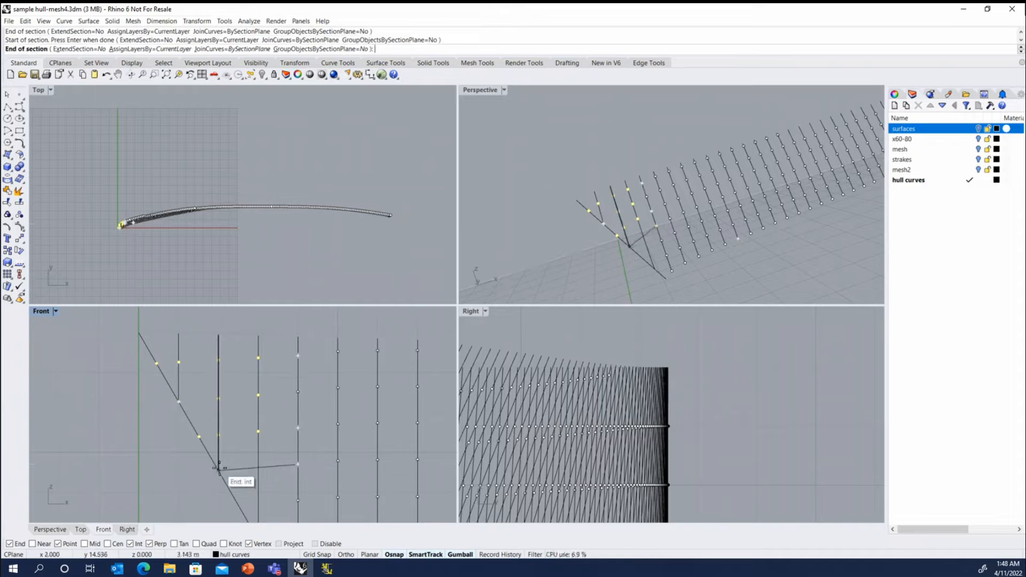
# - Section the curves from the next point at x = 4 past the sloping curve, and from the point below to the x = 3 curve's lower end
pyautogui.scroll(-2, 261, 480)
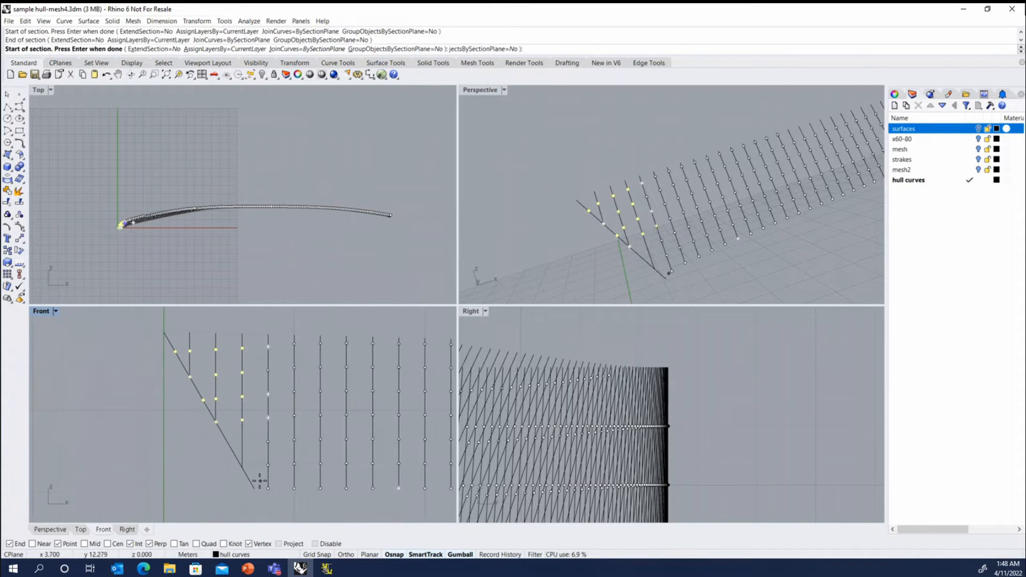
pyautogui.scroll(2, 261, 480)
pyautogui.click(272, 421)
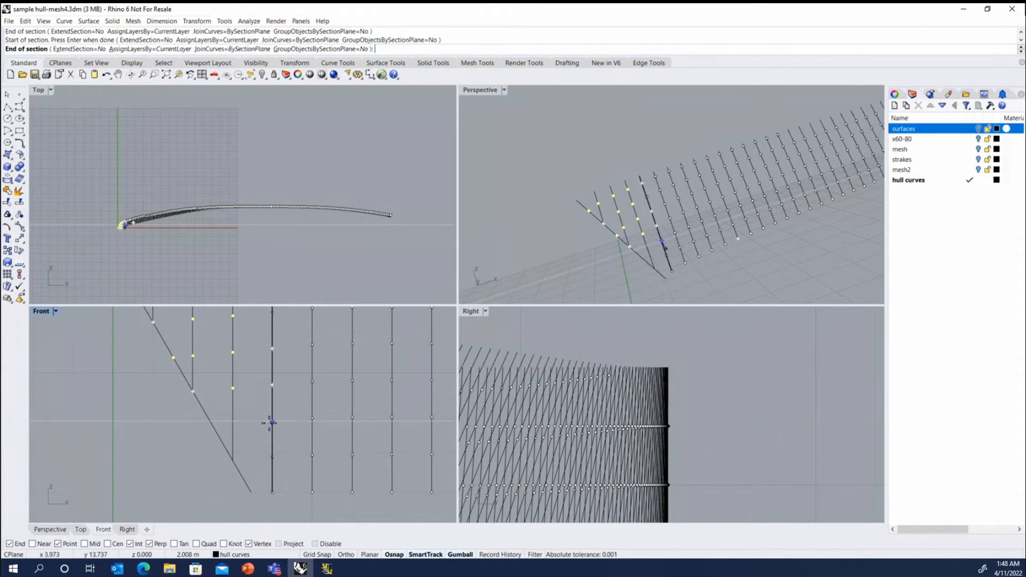
pyautogui.click(172, 430)
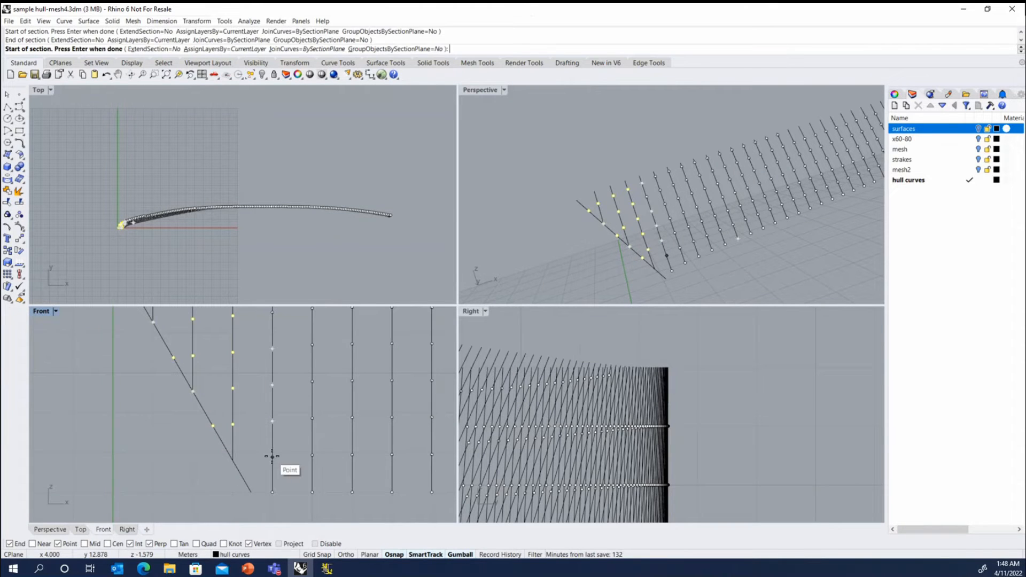
pyautogui.click(272, 457)
pyautogui.click(232, 460)
pyautogui.press('Return')
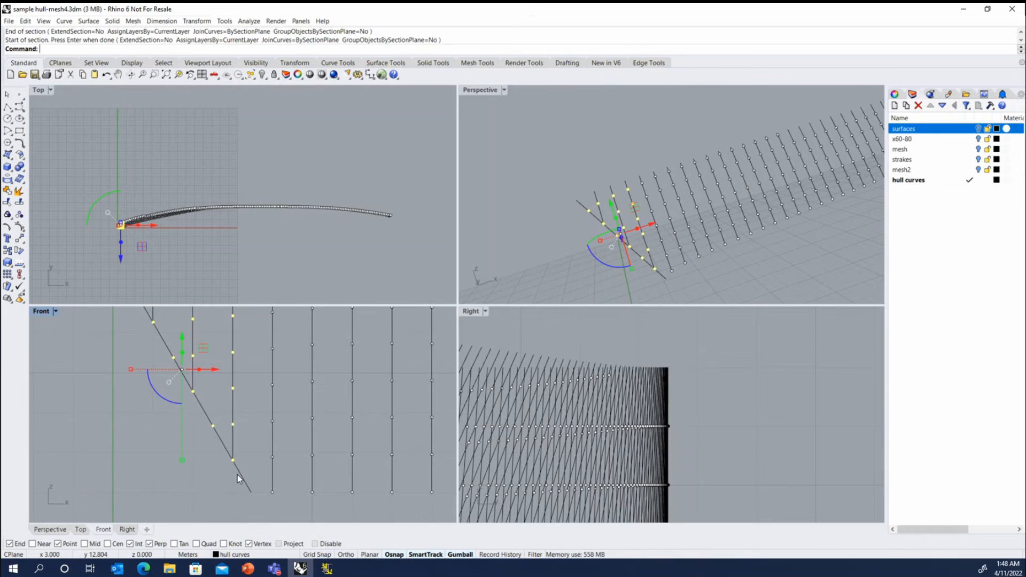
pyautogui.press('Escape')
# - Place a single point at the lower end of the sloping end curve in the Front view
pyautogui.scroll(-10, 237, 475)
pyautogui.scroll(6, 219, 433)
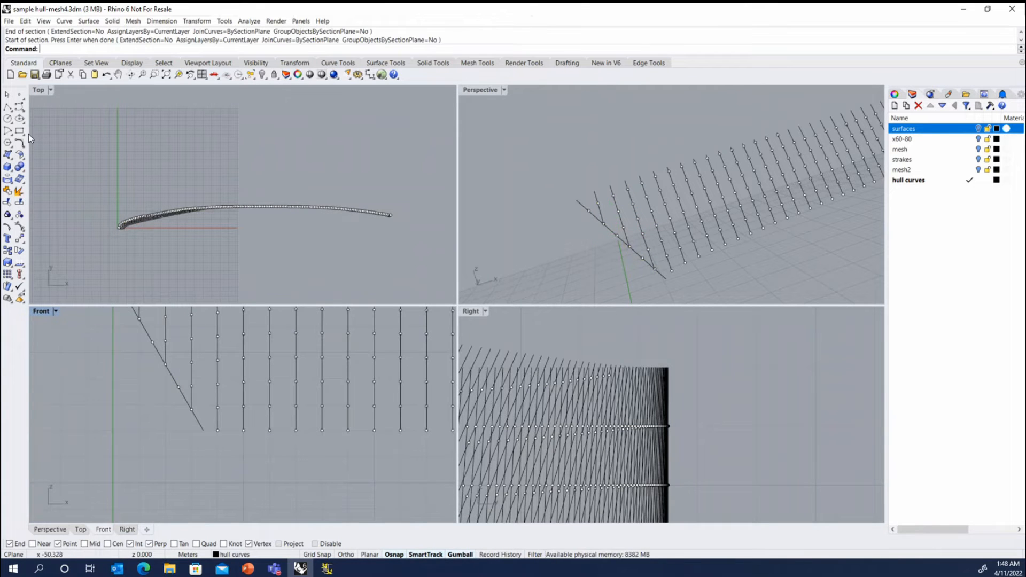
pyautogui.click(19, 94)
pyautogui.click(204, 430)
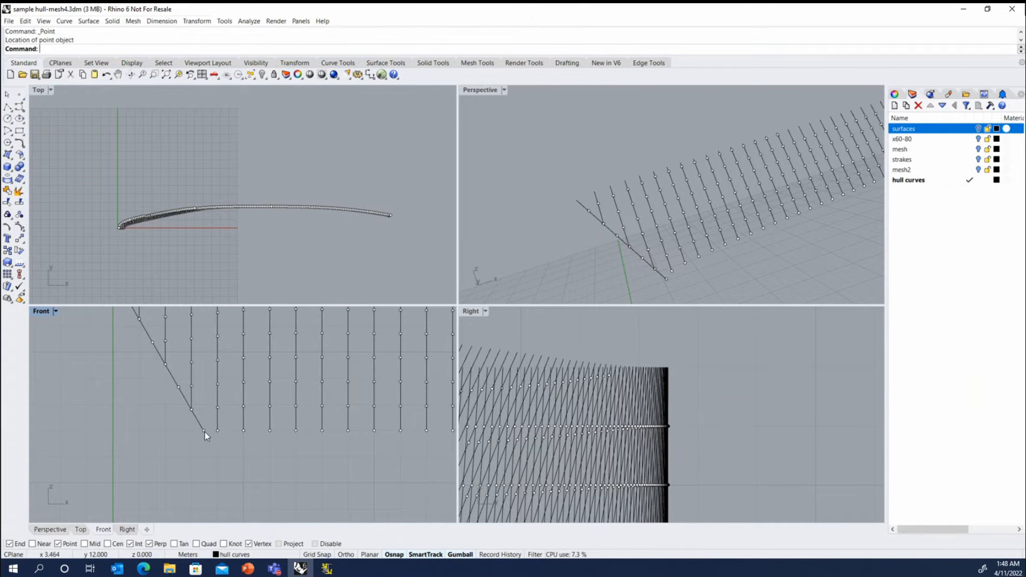
# - Delete the stray point on the last vertical curve beside the slanted curve at the hull's far end
pyautogui.scroll(-3, 181, 441)
pyautogui.scroll(-12, 215, 409)
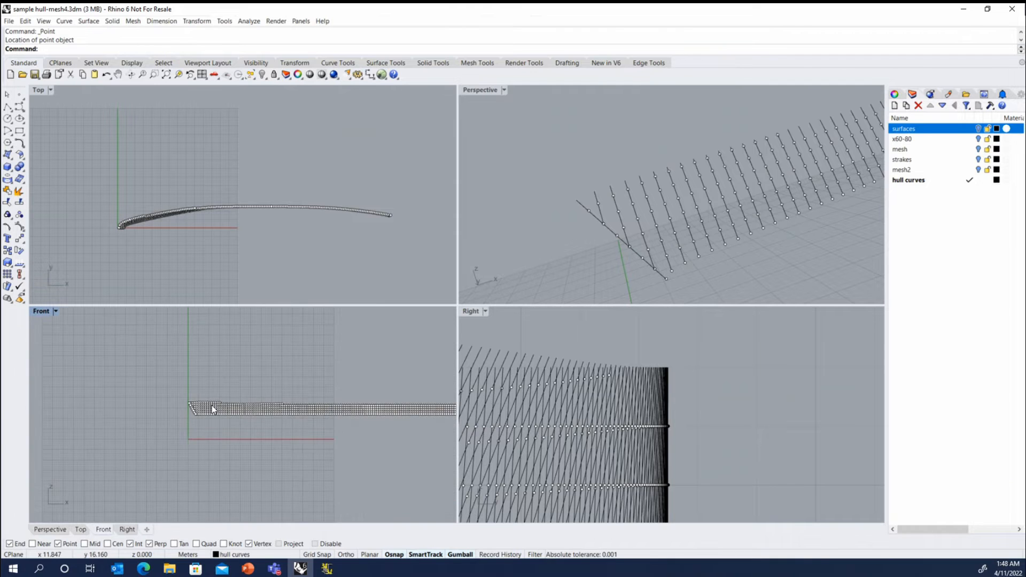
pyautogui.scroll(16, 373, 417)
pyautogui.moveTo(229, 377); pyautogui.dragTo(241, 394, button='right')
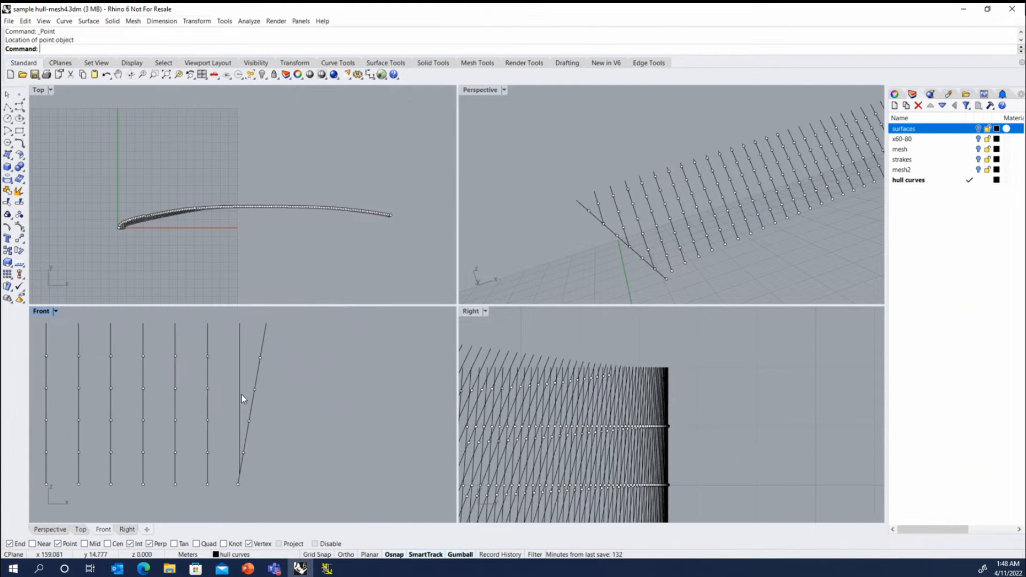
pyautogui.click(238, 391)
pyautogui.press('Delete')
pyautogui.scroll(-3, 371, 384)
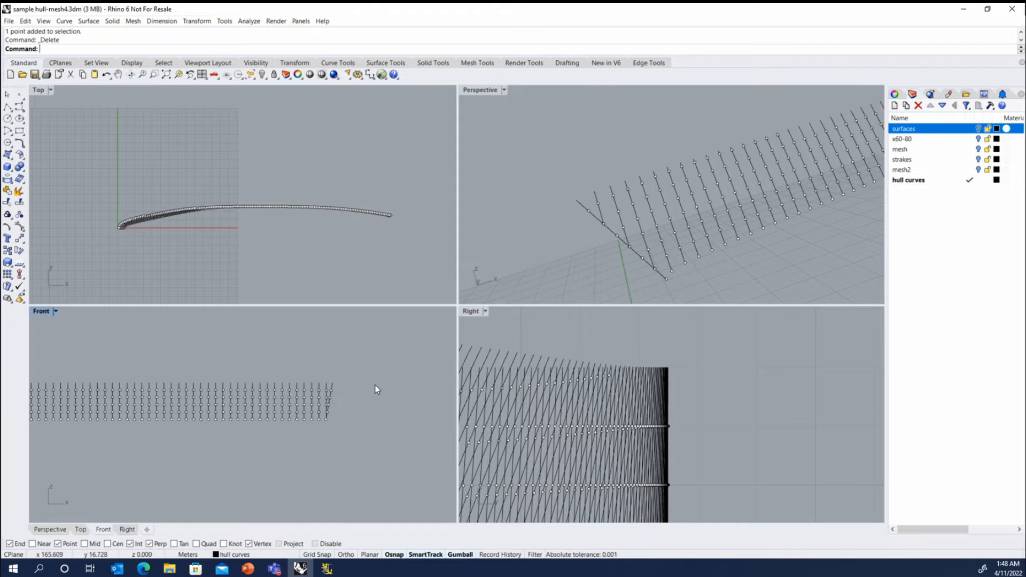
# - Select all curves with SelCrv and check their directions with the Direction analysis
pyautogui.write('SelCrv')
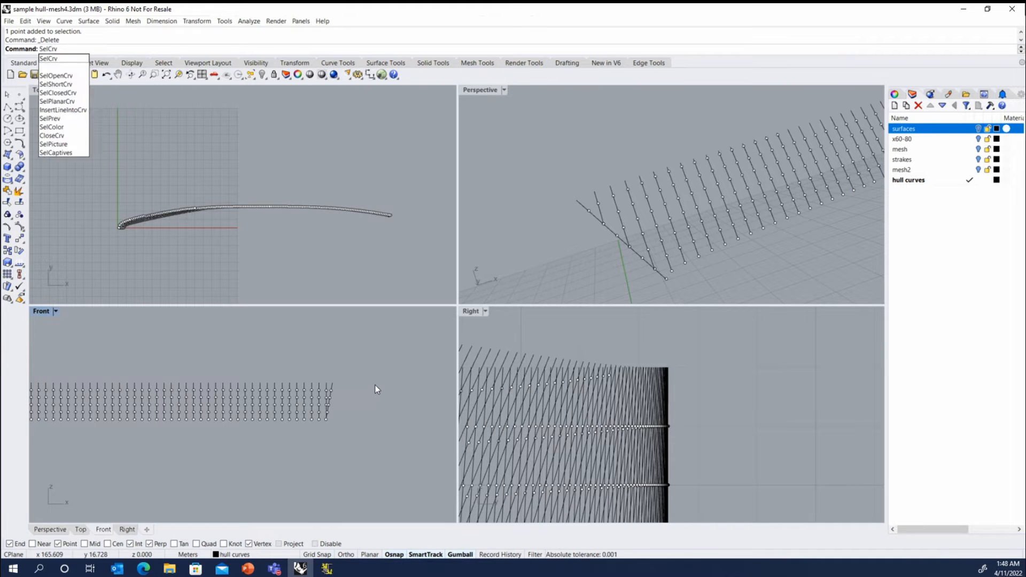
pyautogui.press('Return')
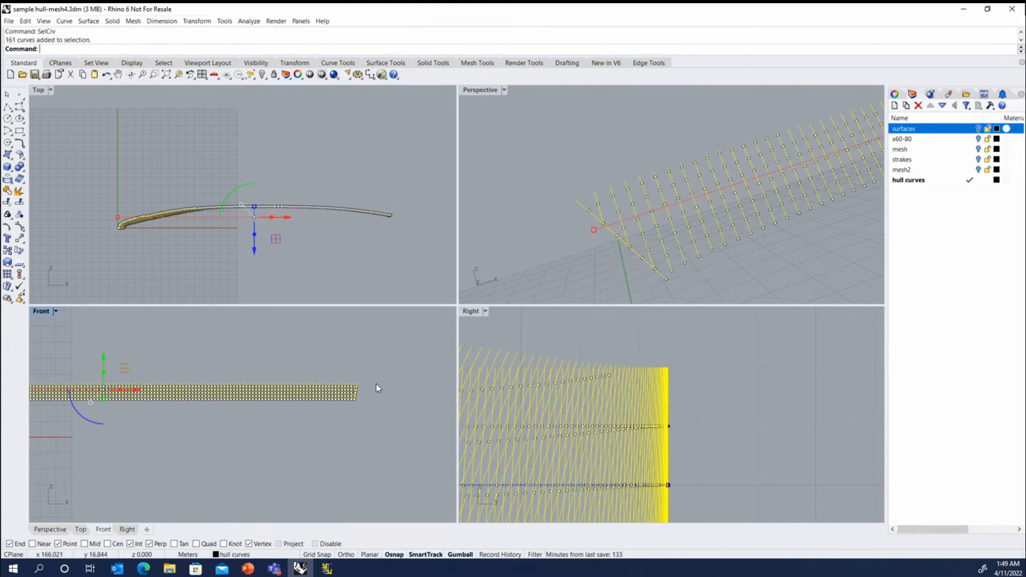
pyautogui.scroll(-2, 376, 384)
pyautogui.click(249, 21)
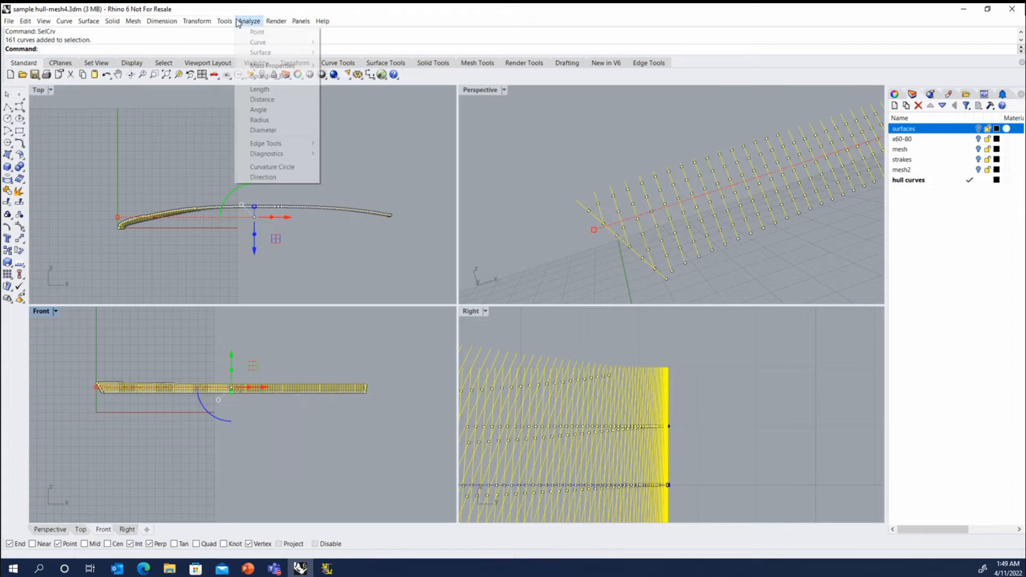
pyautogui.click(273, 178)
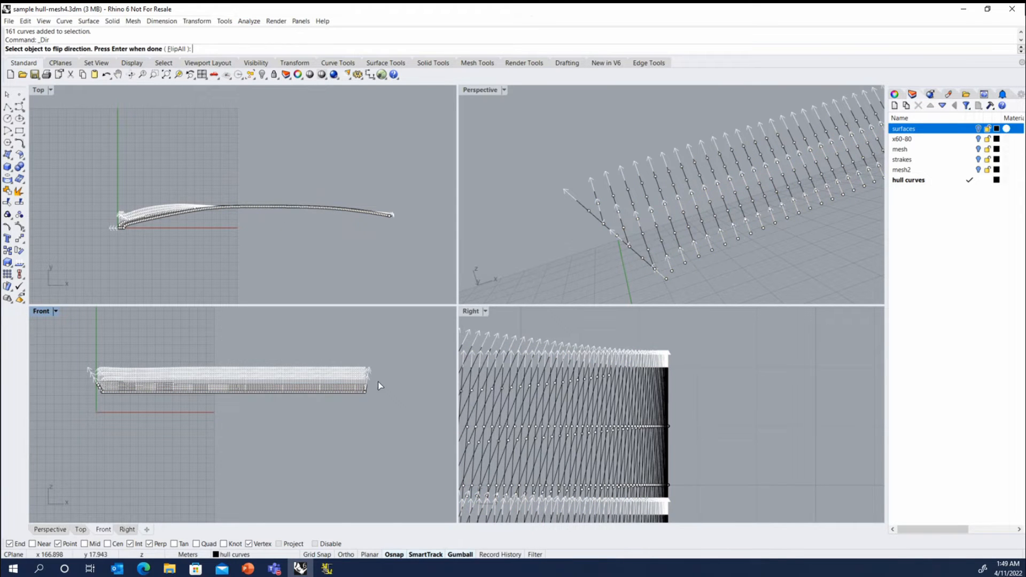
pyautogui.press('Return')
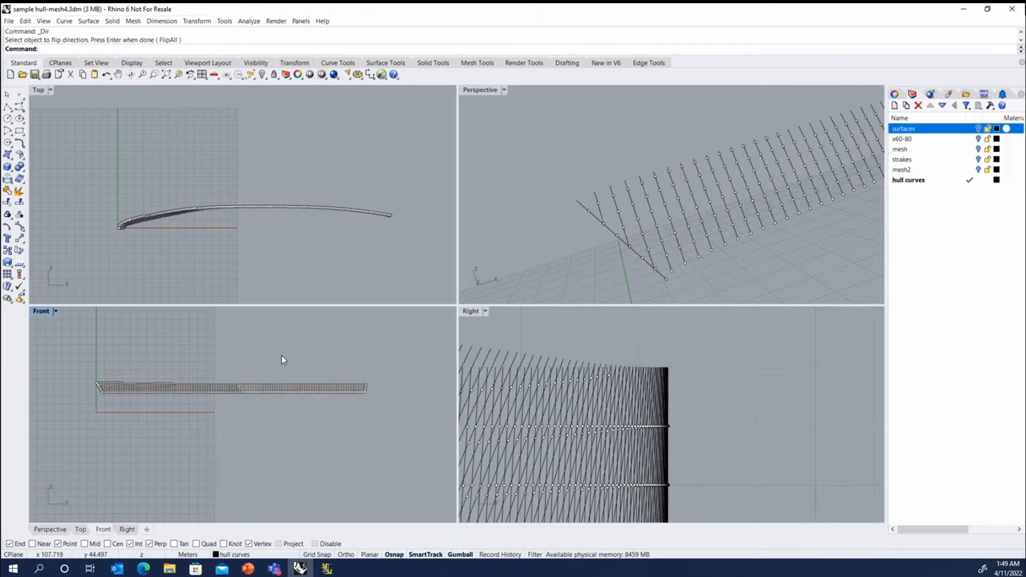
# - Select all curves again with SelCrv and mark their ends with point objects
pyautogui.write('SelCrv')
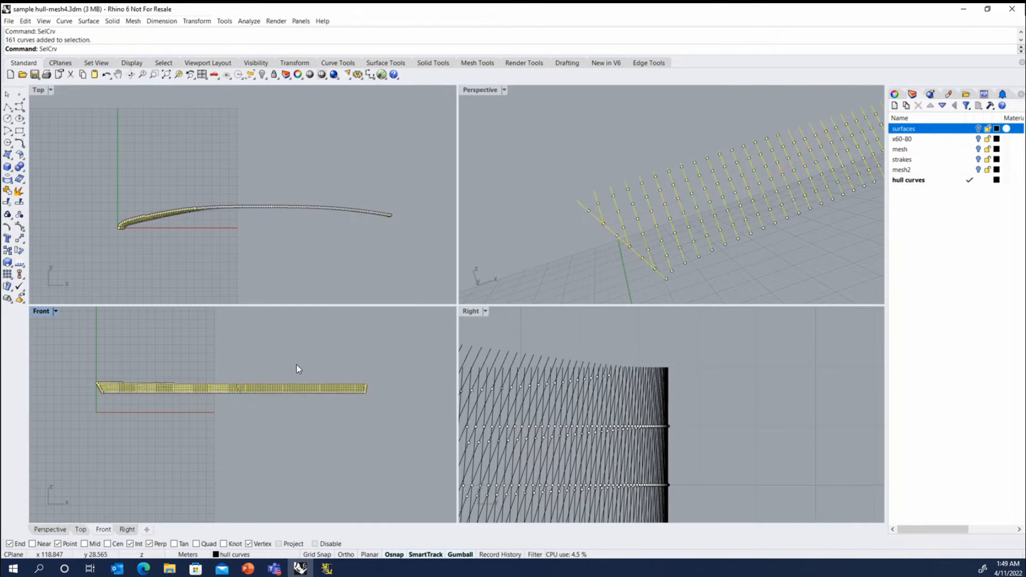
pyautogui.press('Return')
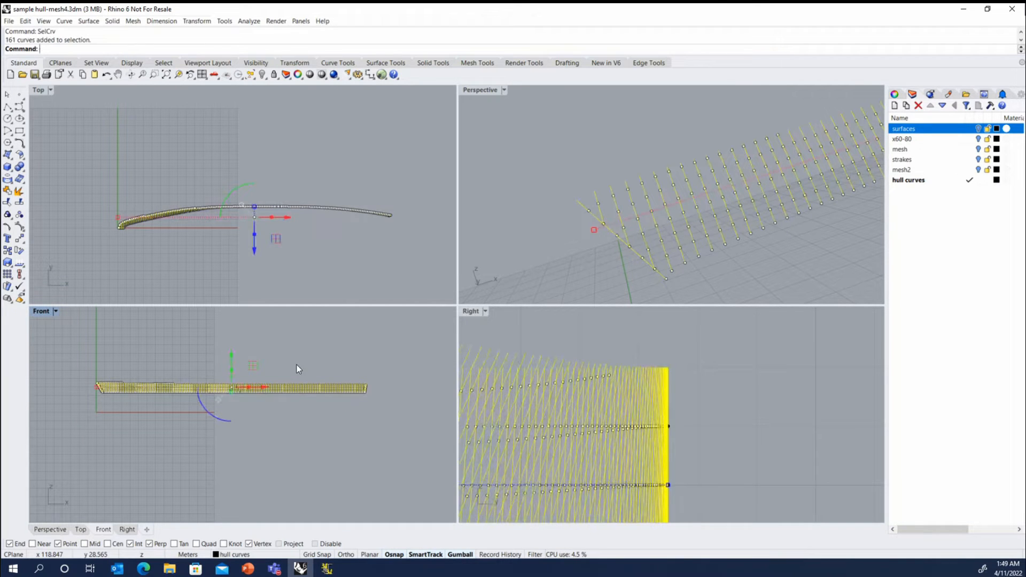
pyautogui.rightClick(299, 35)
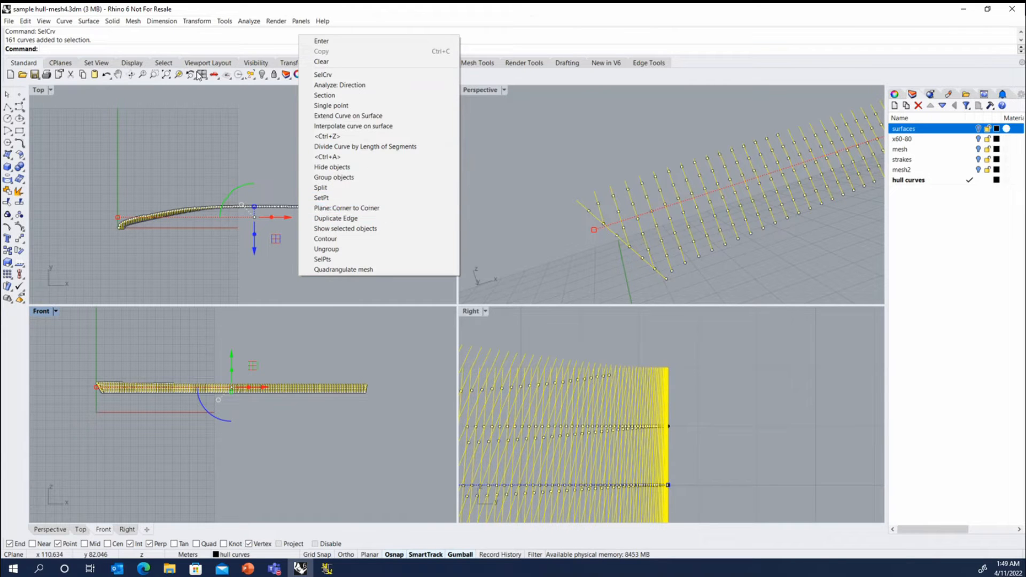
pyautogui.click(66, 21)
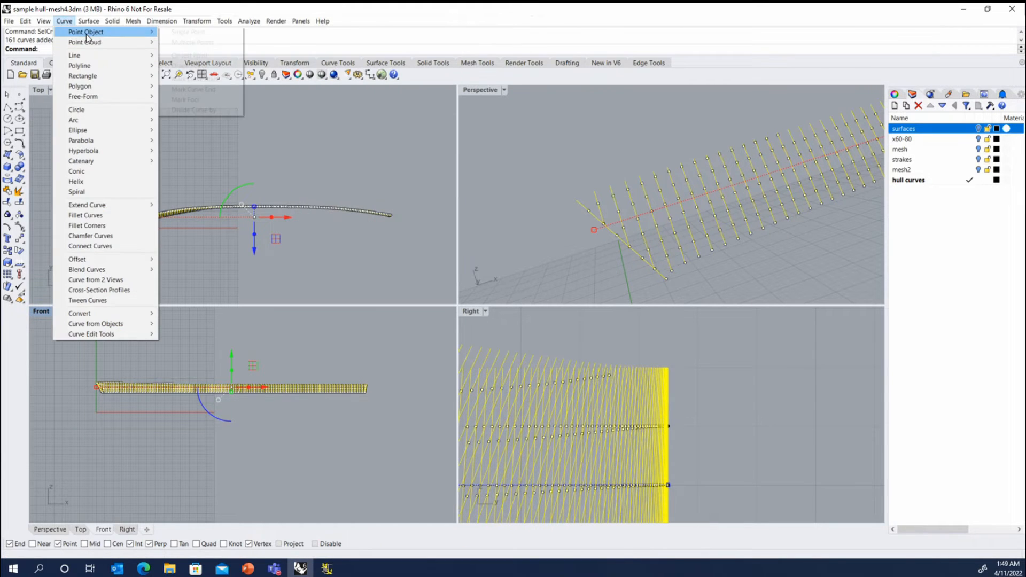
pyautogui.moveTo(59, 27)
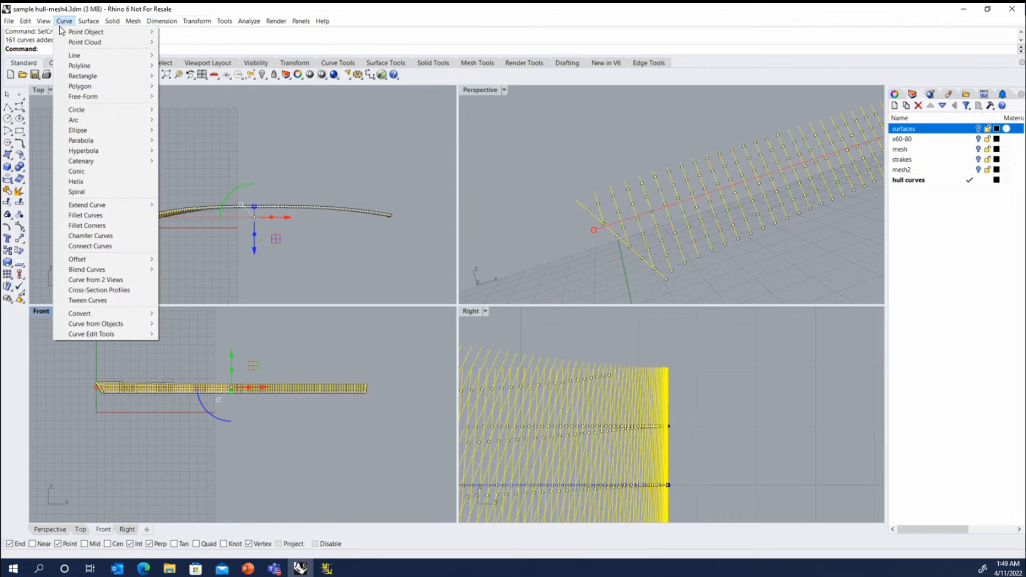
pyautogui.moveTo(113, 30)
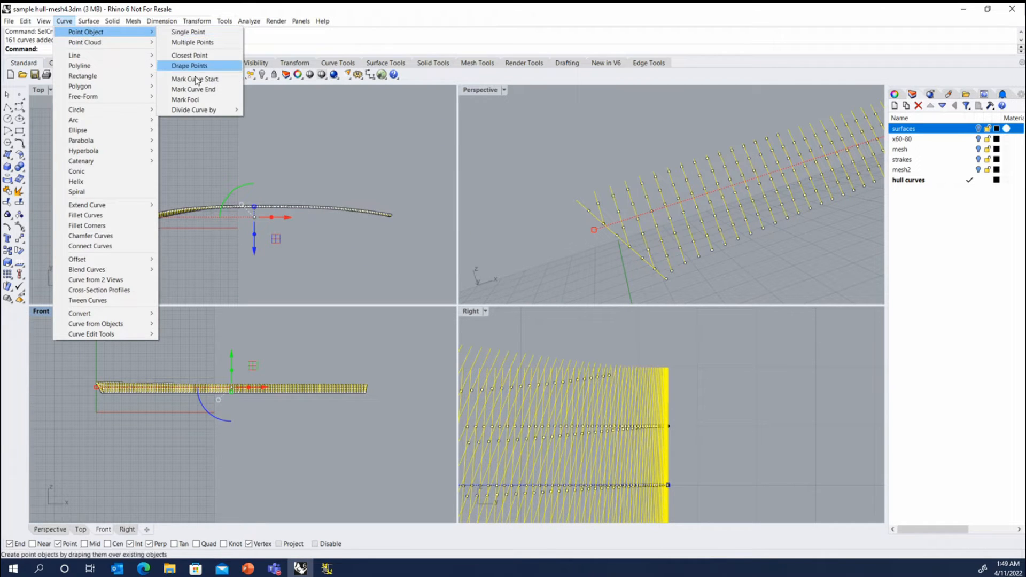
pyautogui.click(198, 89)
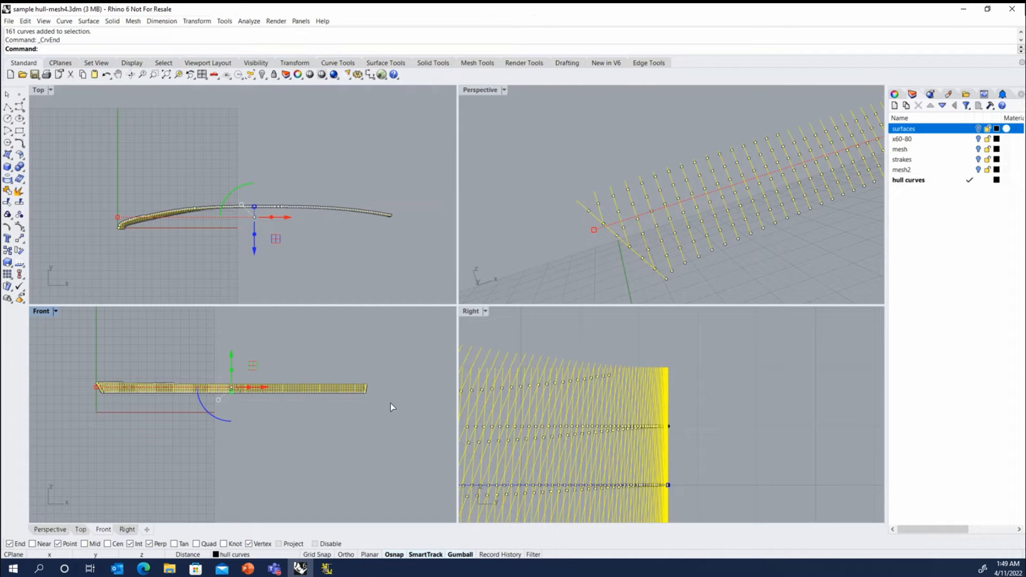
pyautogui.scroll(10, 115, 383)
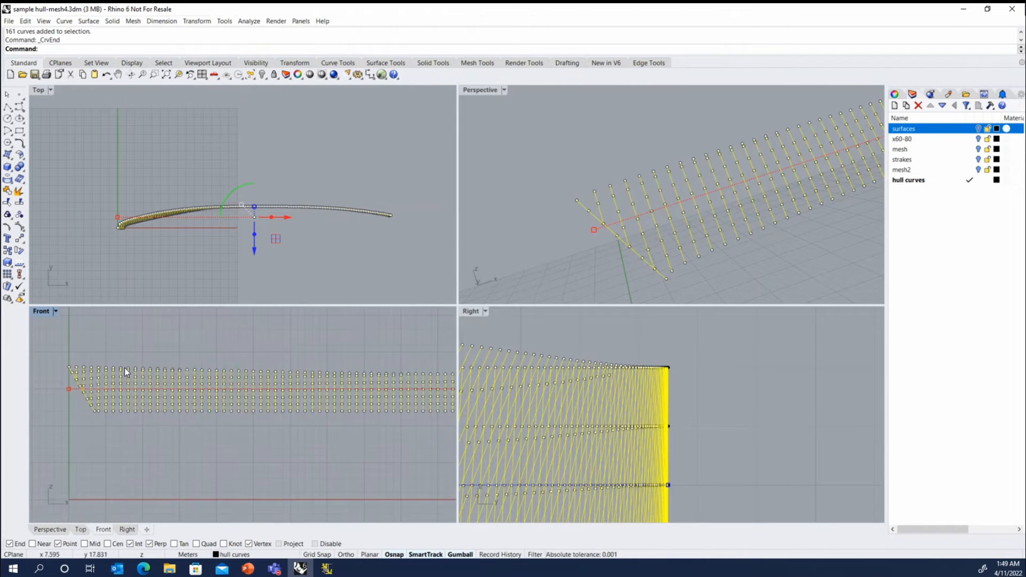
pyautogui.scroll(-2, 131, 370)
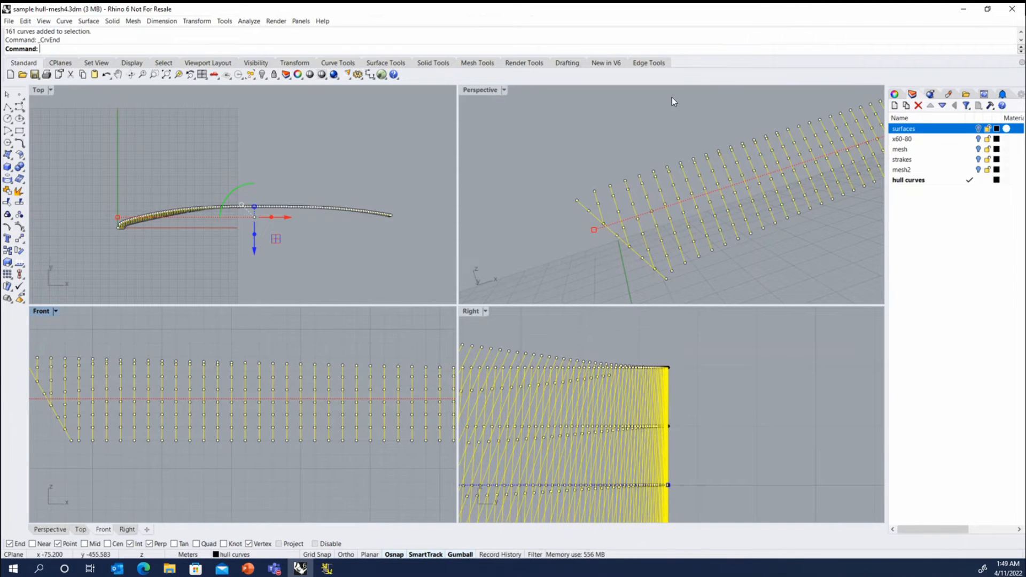
# - Turn on the mesh2 layer, make it current and turn off the hull curves layer
pyautogui.moveTo(671, 101); pyautogui.dragTo(710, 179, button='right')
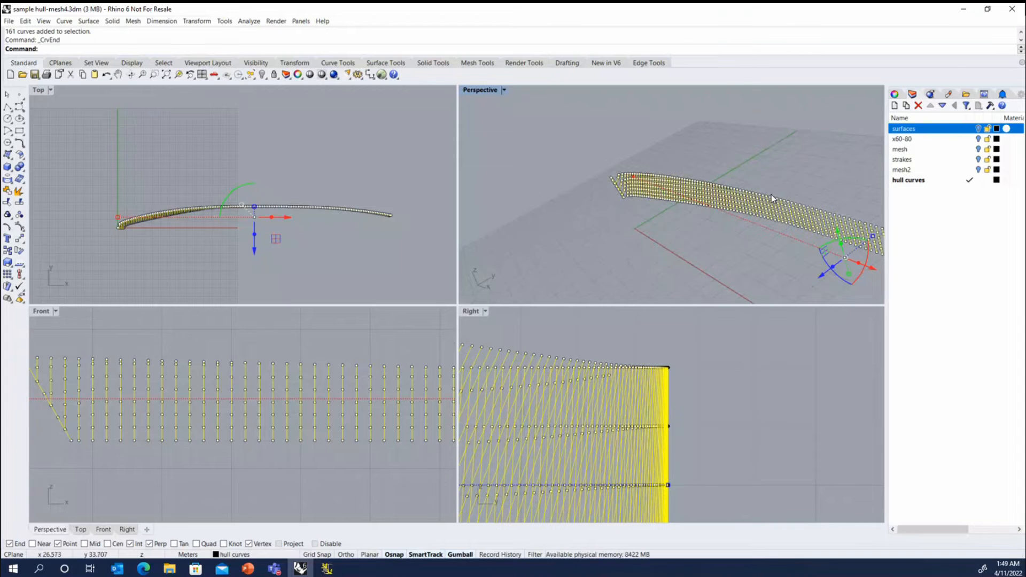
pyautogui.moveTo(771, 194); pyautogui.dragTo(755, 188, button='right')
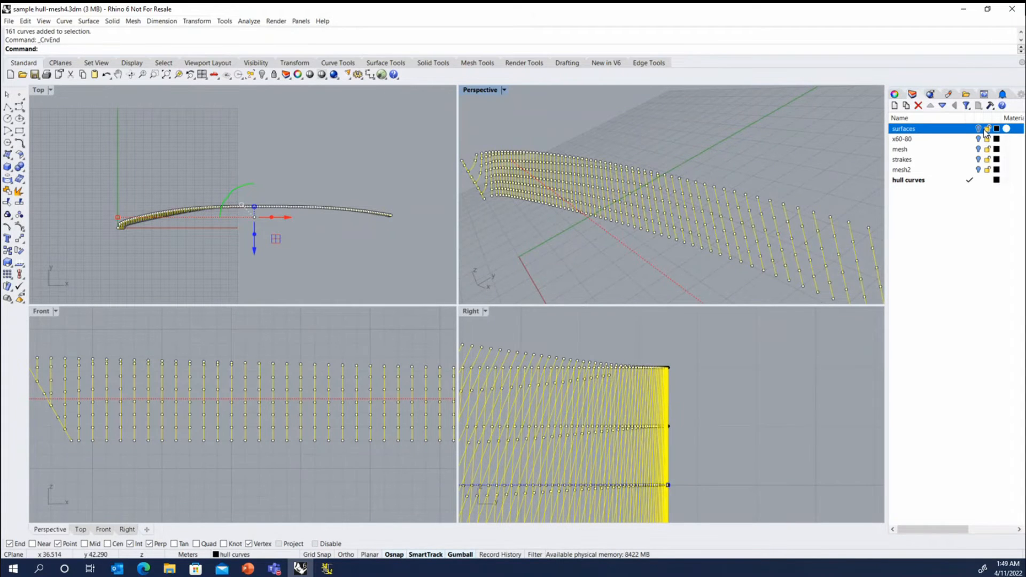
pyautogui.click(978, 129)
pyautogui.click(978, 128)
pyautogui.click(978, 170)
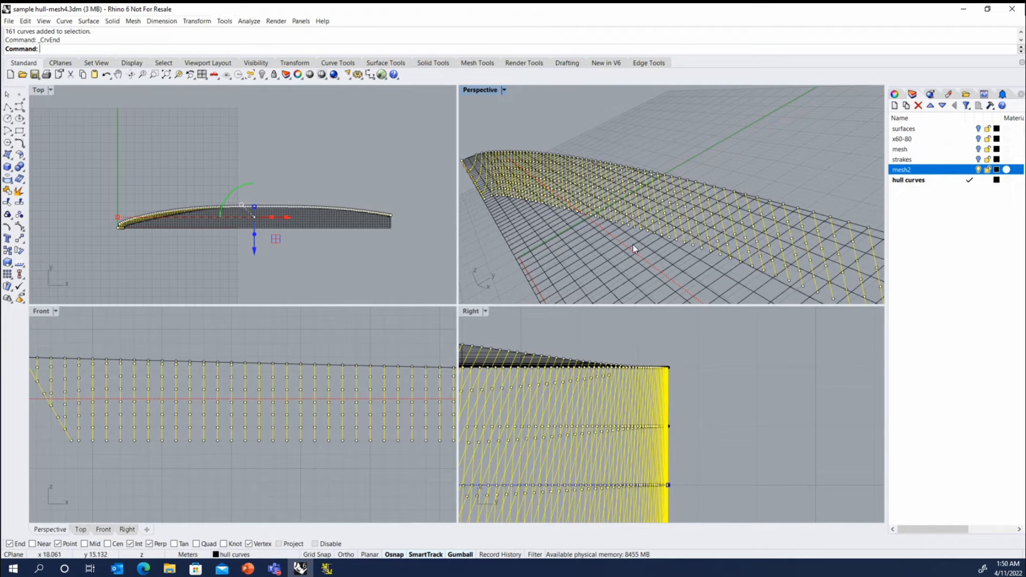
pyautogui.moveTo(614, 245); pyautogui.dragTo(747, 183, button='right')
pyautogui.scroll(-3, 744, 185)
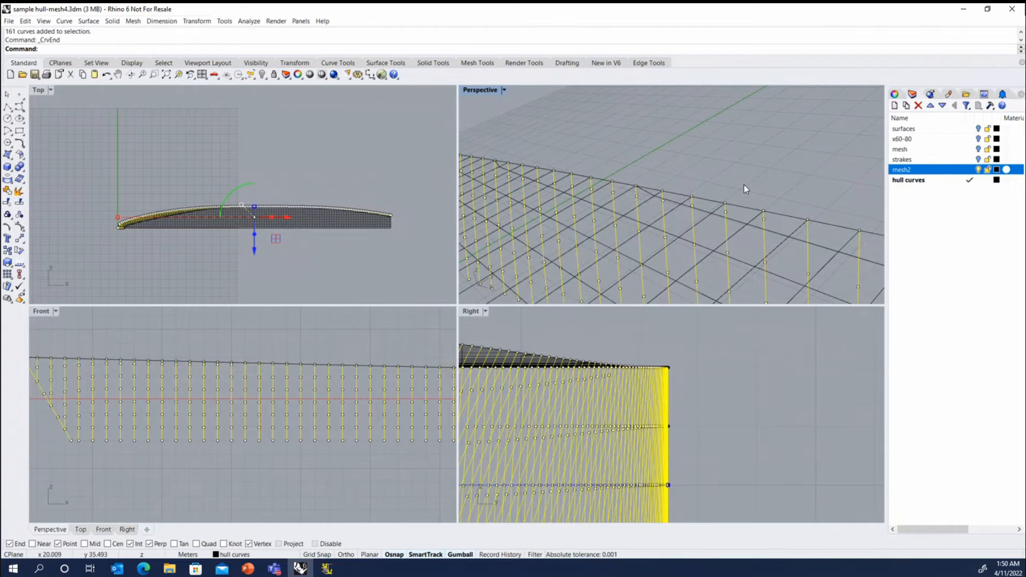
pyautogui.scroll(-4, 743, 185)
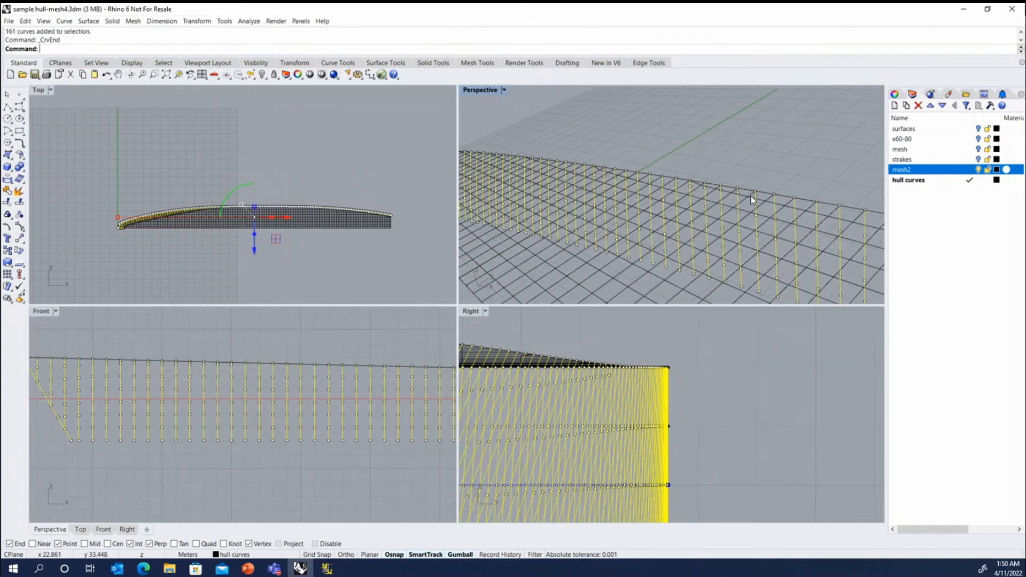
pyautogui.click(969, 170)
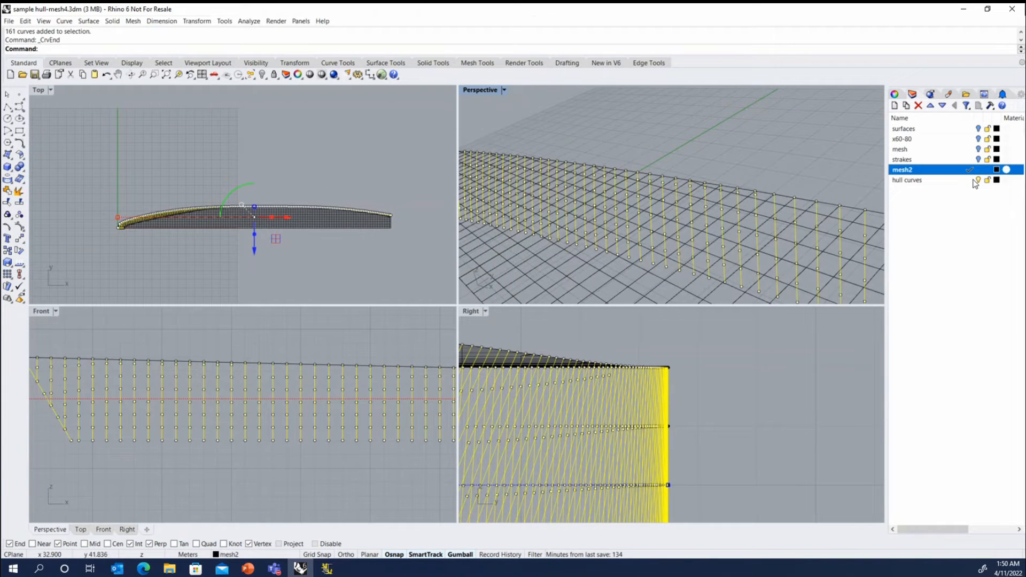
pyautogui.click(977, 180)
# - Select the mesh on the mesh2 layer and extract its vertices as point objects
pyautogui.click(734, 216)
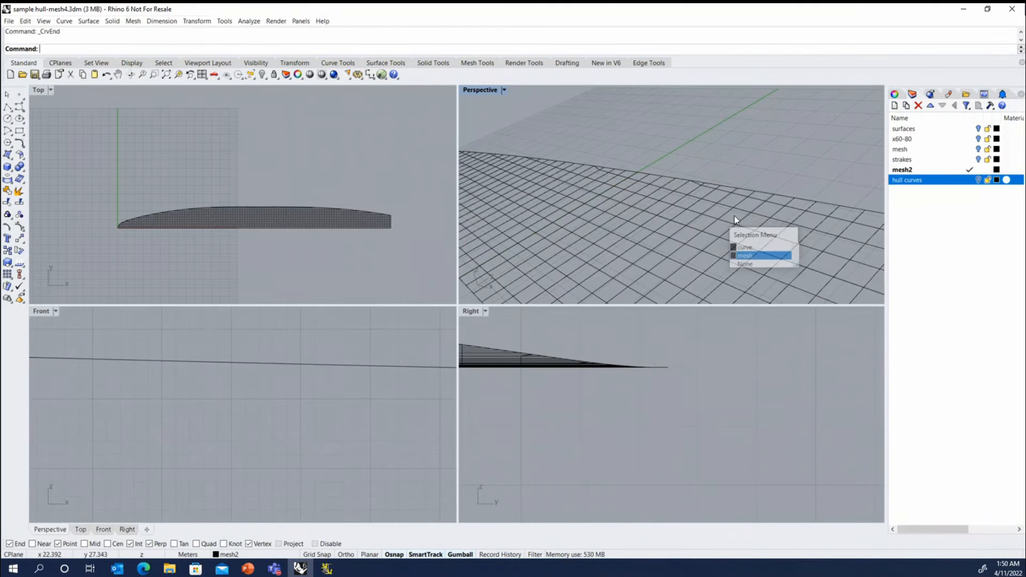
pyautogui.click(759, 255)
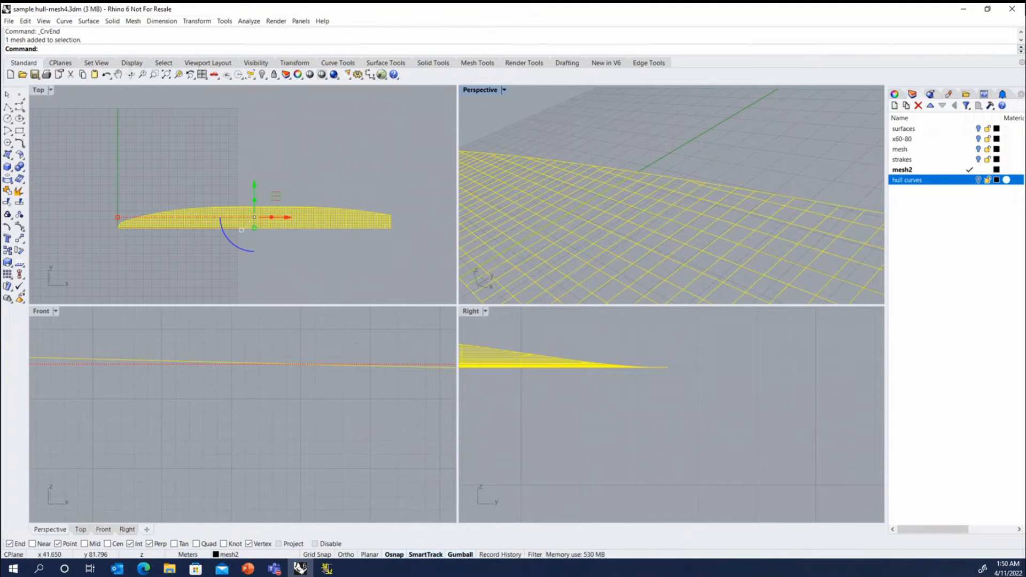
pyautogui.click(65, 22)
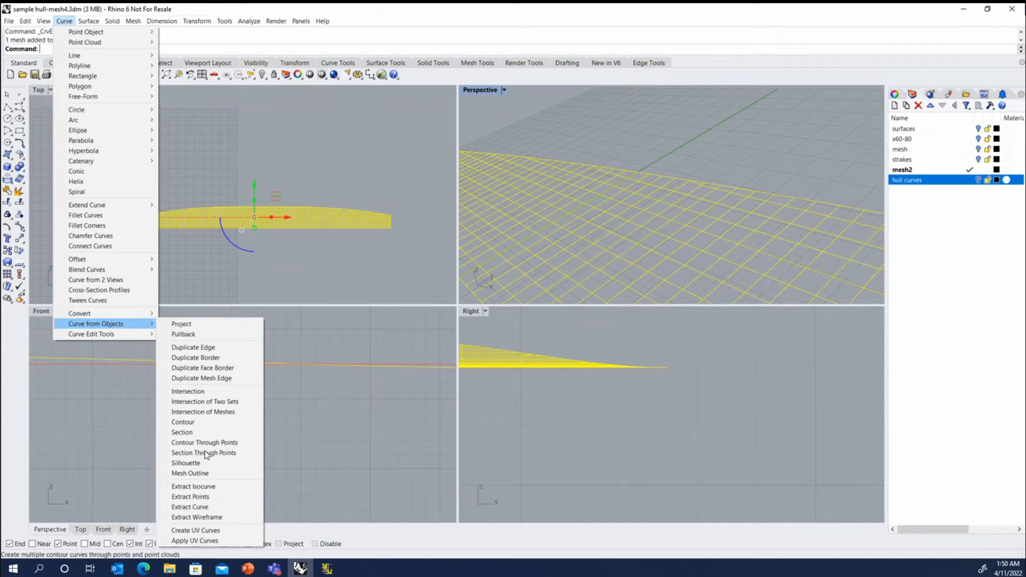
pyautogui.click(203, 499)
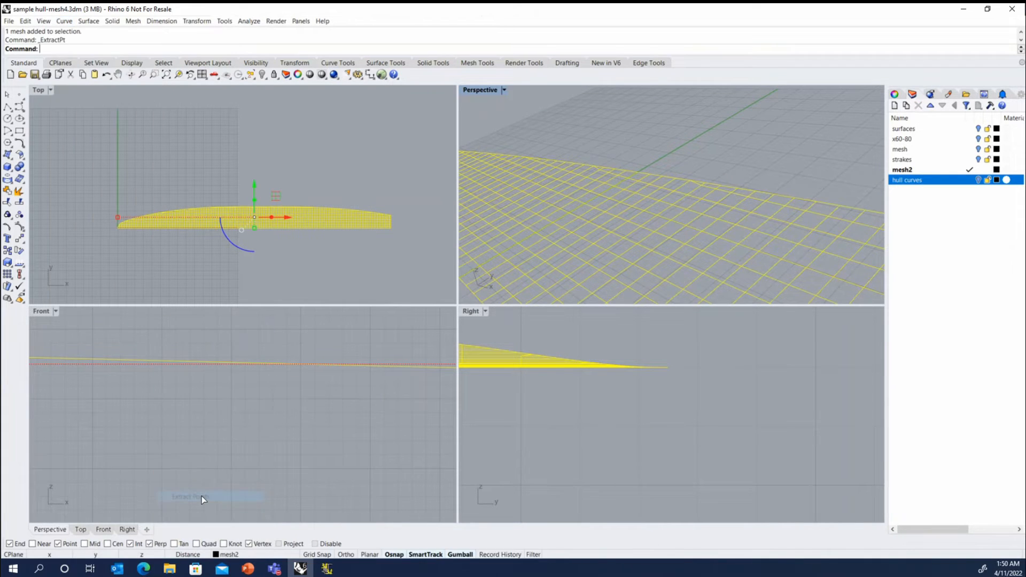
pyautogui.scroll(-3, 592, 164)
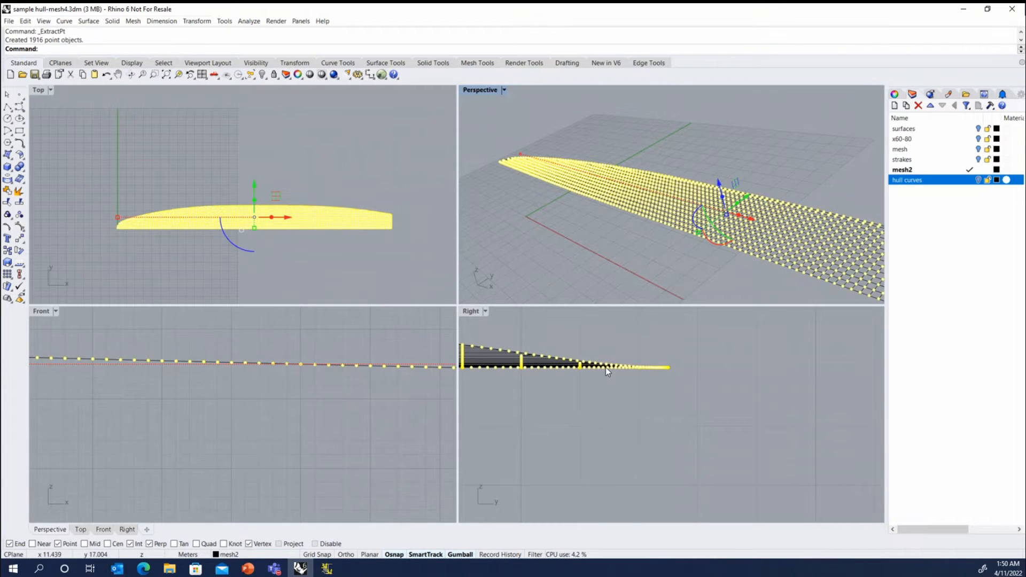
pyautogui.scroll(5, 409, 226)
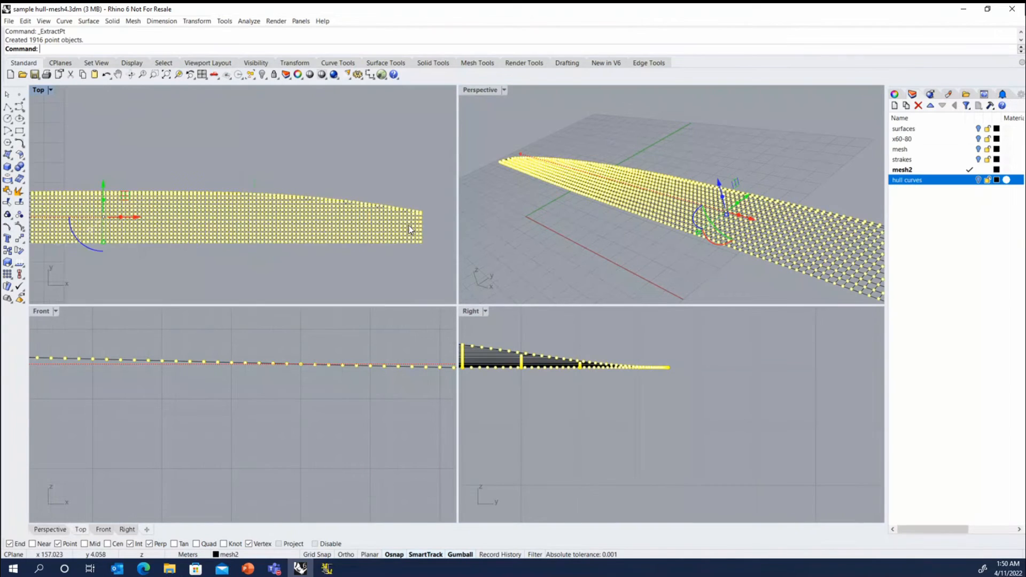
# - Delete the block of interior point objects at the tapered end of the deck mesh, sparing those along the curved edge
pyautogui.scroll(-1, 347, 195)
pyautogui.scroll(4, 353, 196)
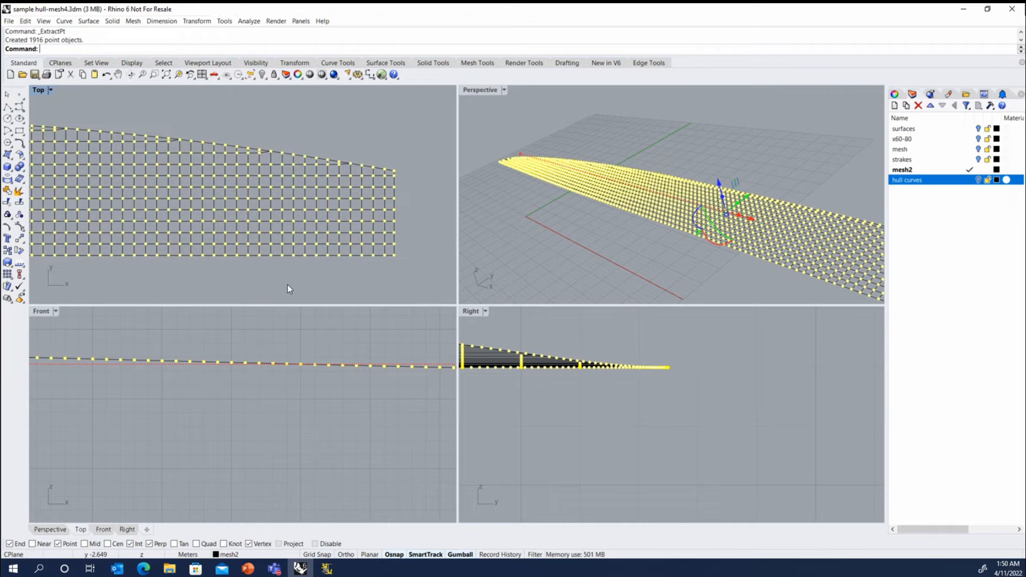
pyautogui.moveTo(79, 274); pyautogui.dragTo(411, 174)
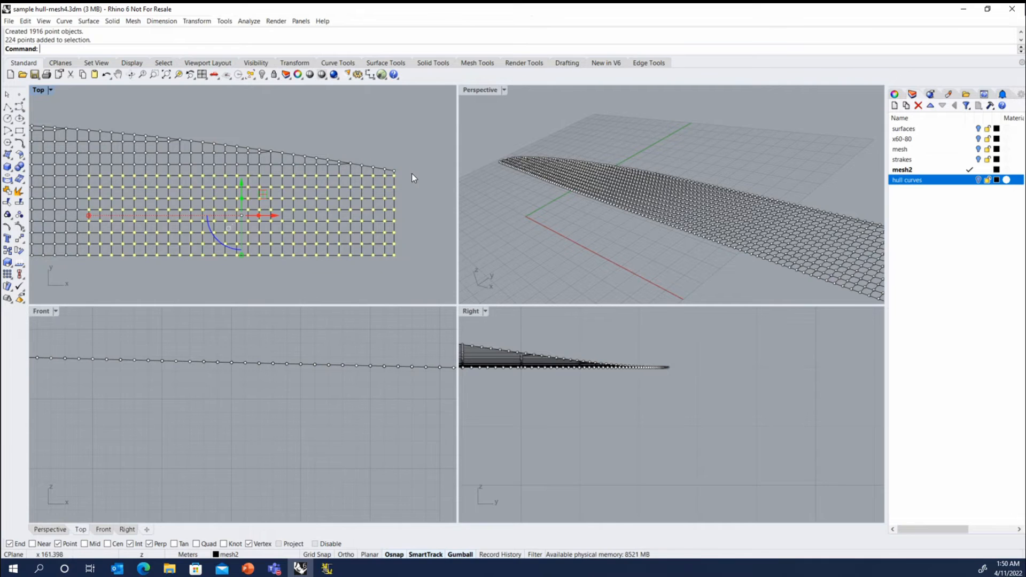
pyautogui.press('Delete')
# - Delete the large block of interior point objects along the middle length of the deck mesh, up to the already cleared tapered end
pyautogui.scroll(-5, 354, 217)
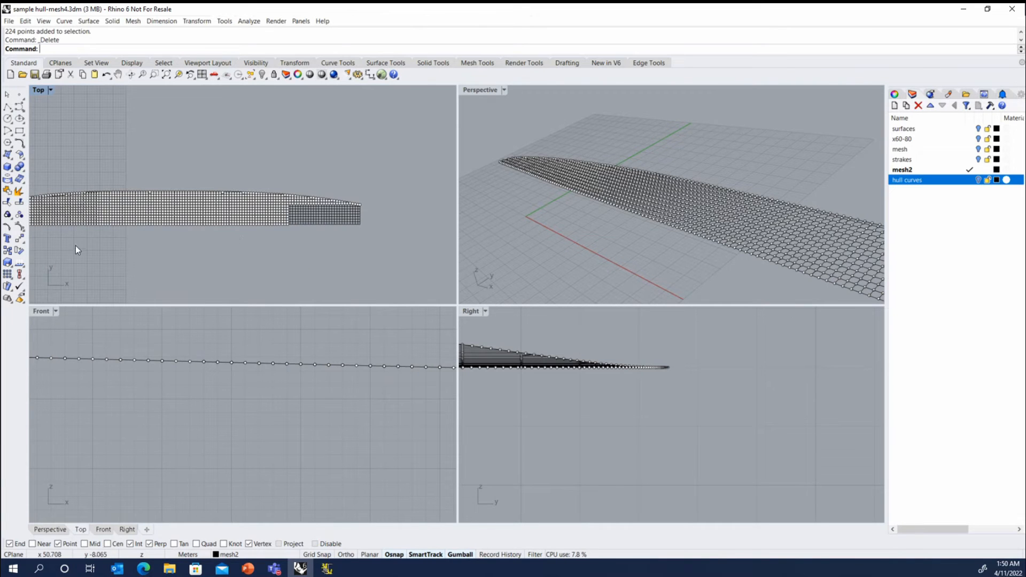
pyautogui.moveTo(75, 245); pyautogui.dragTo(284, 200)
pyautogui.scroll(6, 289, 201)
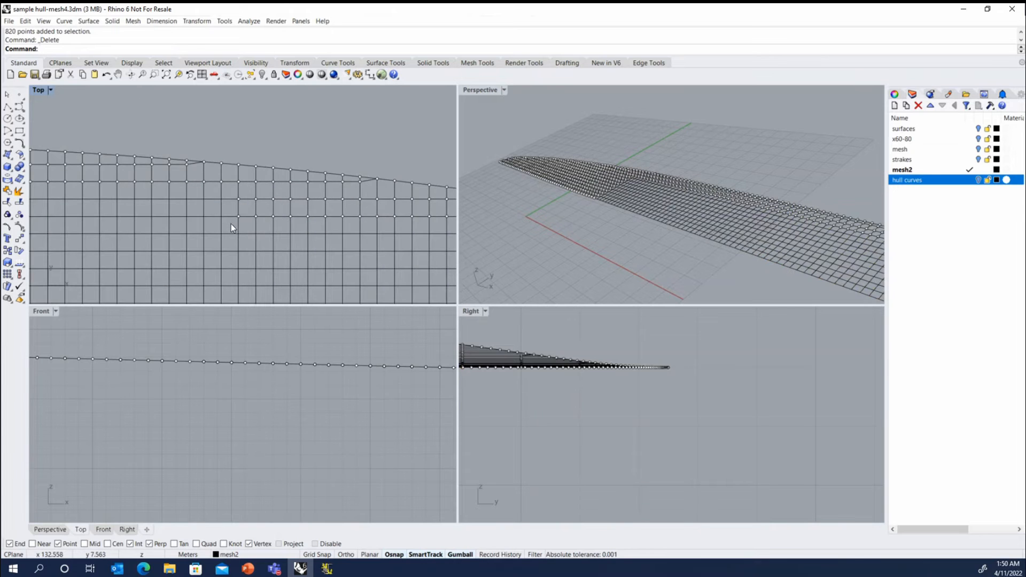
# - Delete the leftover rows of interior points beneath the curved edge where it starts to taper, keeping the edge points
pyautogui.moveTo(231, 224); pyautogui.dragTo(437, 193)
pyautogui.scroll(-9, 424, 228)
pyautogui.moveTo(424, 227); pyautogui.dragTo(242, 230, button='right')
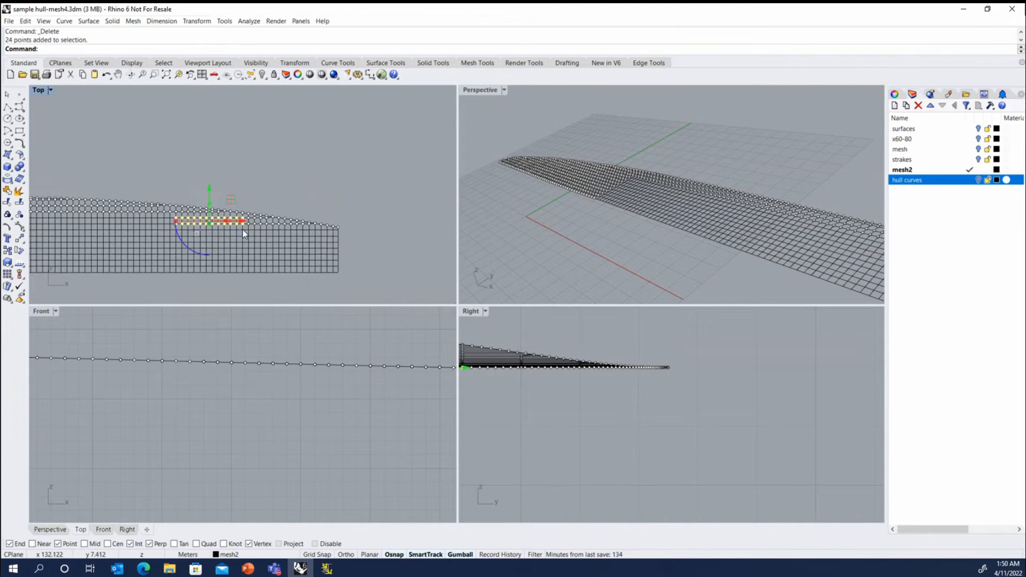
pyautogui.scroll(11, 270, 231)
pyautogui.press('Delete')
pyautogui.moveTo(181, 217); pyautogui.dragTo(411, 206)
pyautogui.press('Escape')
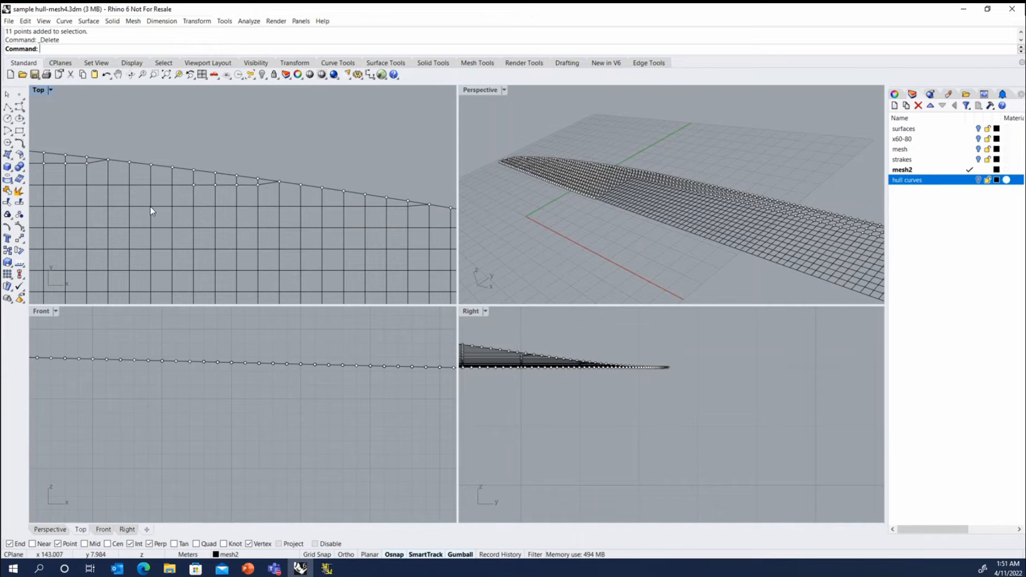
pyautogui.moveTo(152, 206); pyautogui.dragTo(193, 210)
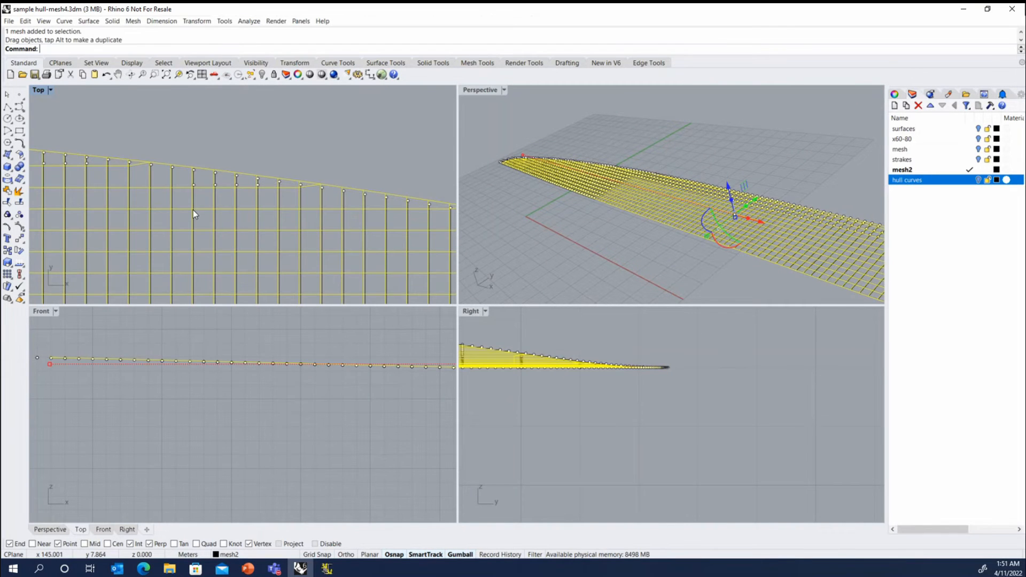
pyautogui.hotkey('ctrl', 'z')
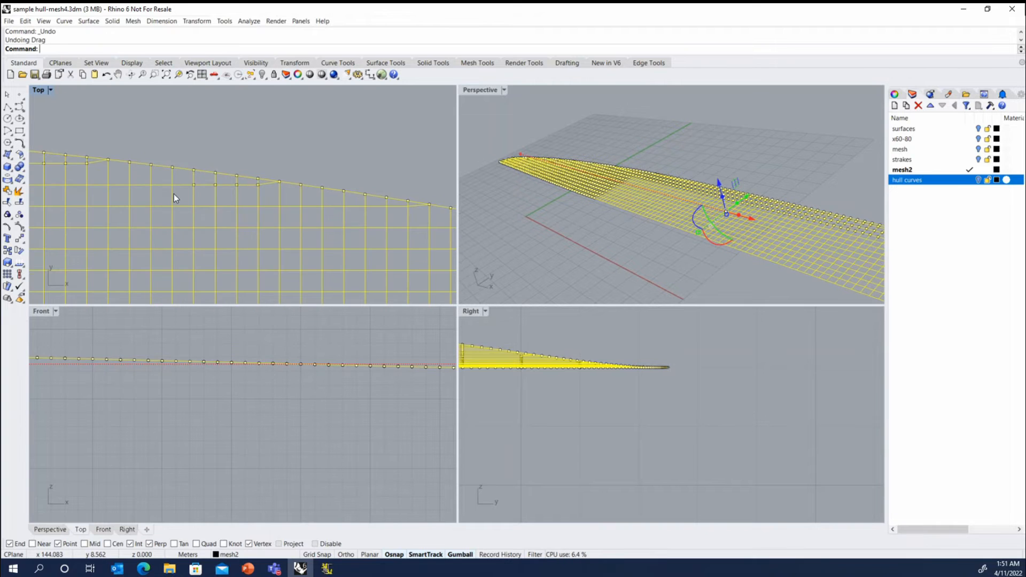
pyautogui.press('Escape')
# - Delete the short row of points left just inside the curved edge near the tapered end
pyautogui.moveTo(180, 196); pyautogui.dragTo(270, 183)
pyautogui.press('Delete')
pyautogui.scroll(-14, 274, 184)
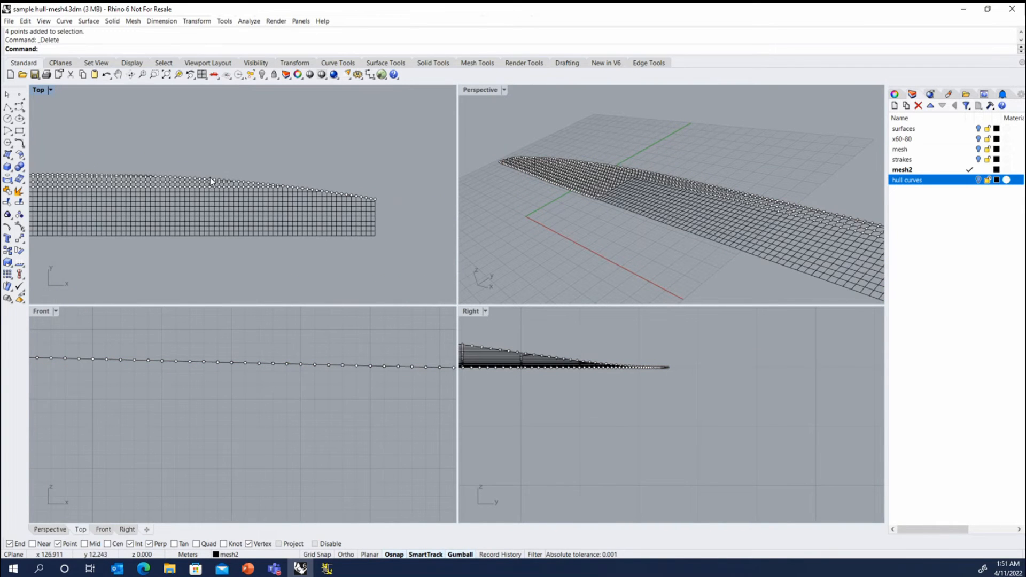
# - Delete the remaining rows of interior points beneath the curved edge along the middle of the deck mesh
pyautogui.scroll(3, 196, 193)
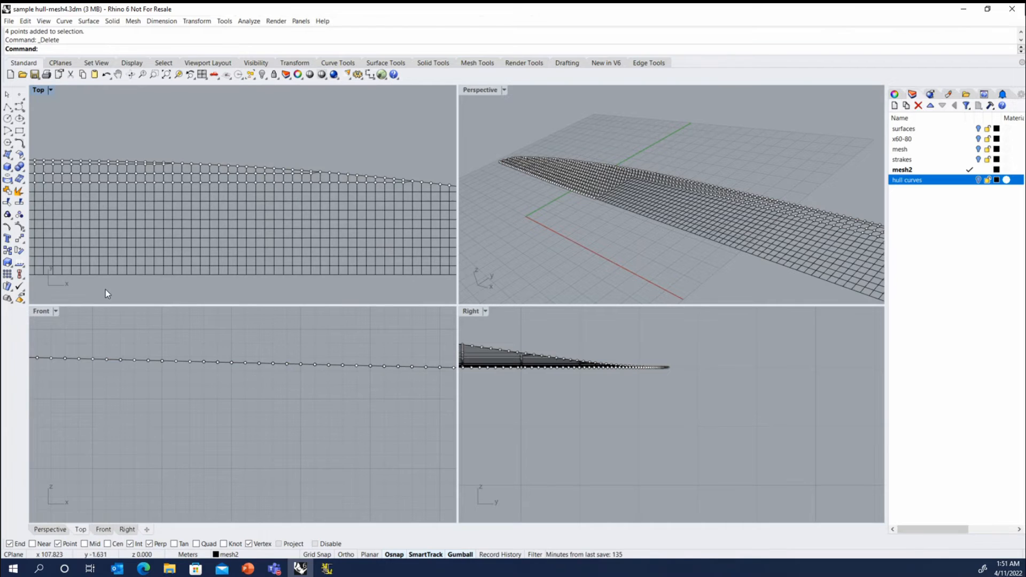
pyautogui.moveTo(169, 267); pyautogui.dragTo(405, 183)
pyautogui.scroll(3, 99, 178)
pyautogui.moveTo(99, 174); pyautogui.dragTo(454, 164)
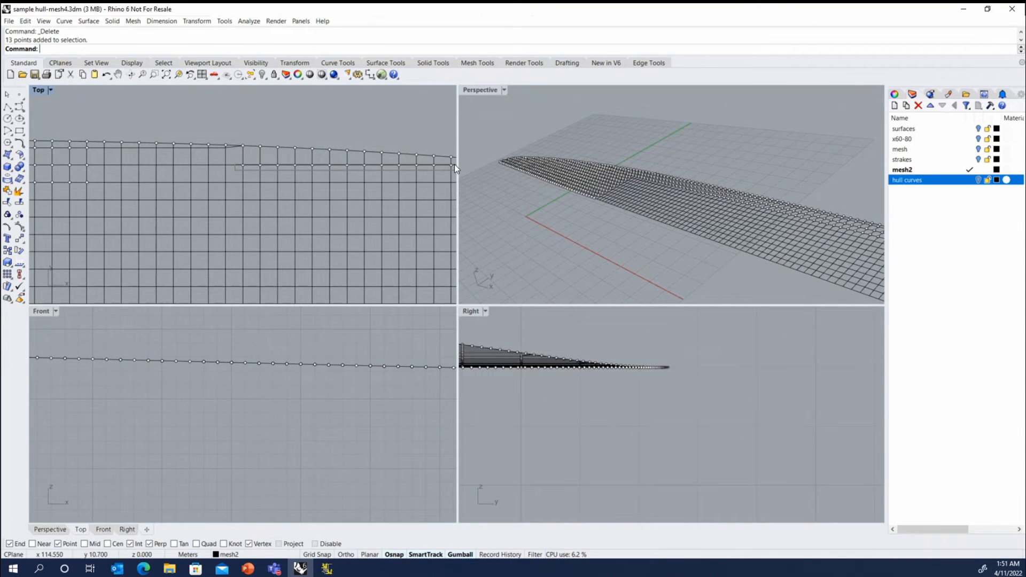
# - Delete the surplus points in the inner rows just below the curved edge of the mesh2 grid in the Top view
pyautogui.press('Delete')
pyautogui.scroll(-7, 353, 183)
pyautogui.scroll(10, 398, 173)
pyautogui.moveTo(347, 186); pyautogui.dragTo(416, 188)
pyautogui.scroll(-3, 416, 188)
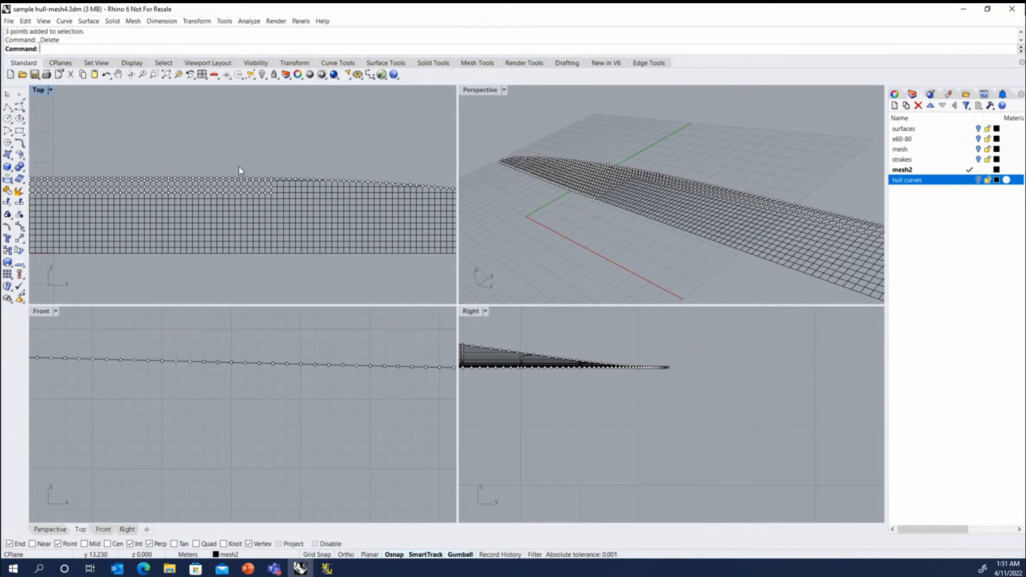
# - Select all remaining point objects on the mesh2 grid with SelPt and delete them
pyautogui.scroll(-2, 338, 176)
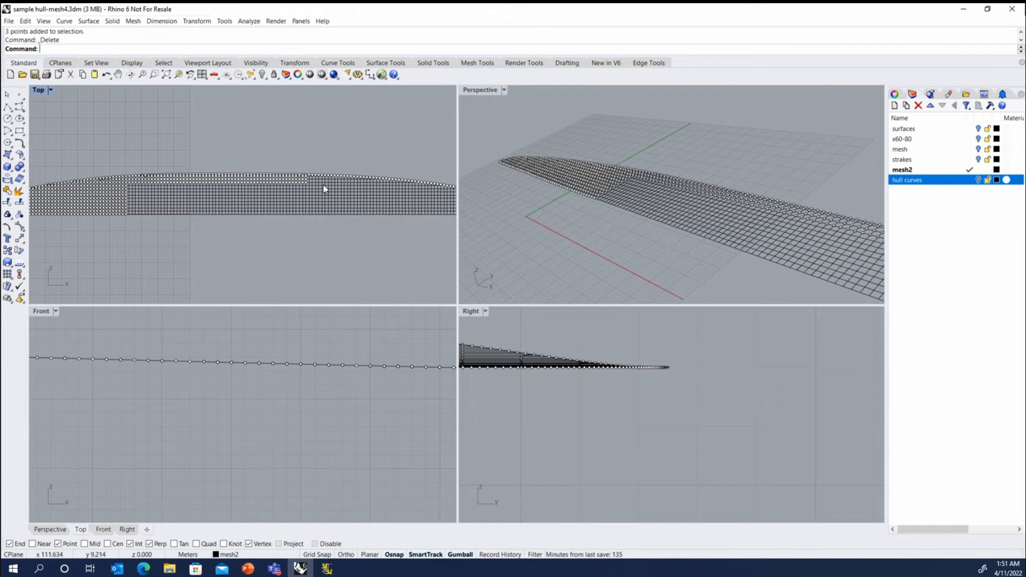
pyautogui.write('SelPt')
pyautogui.press('Return')
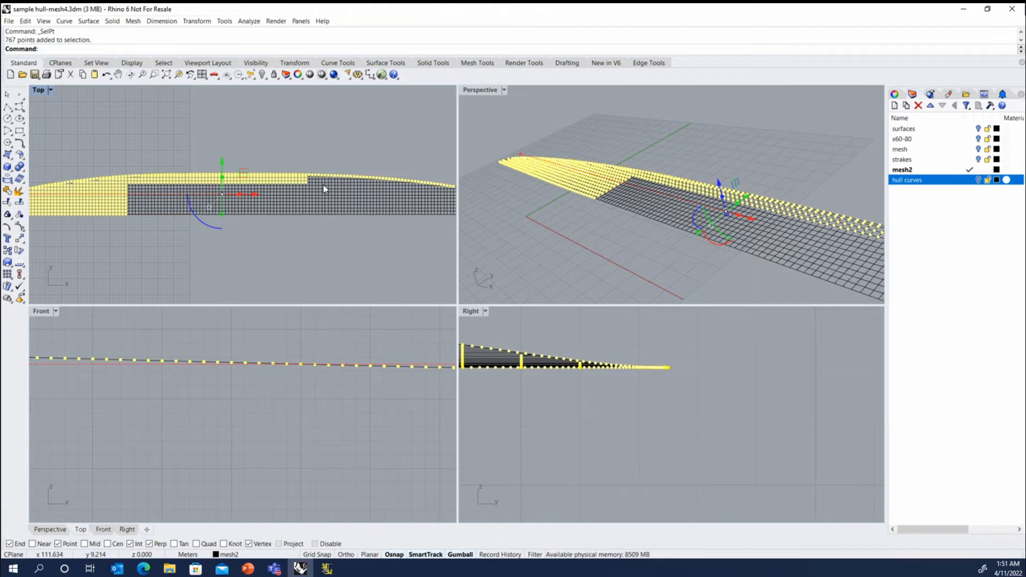
pyautogui.press('Delete')
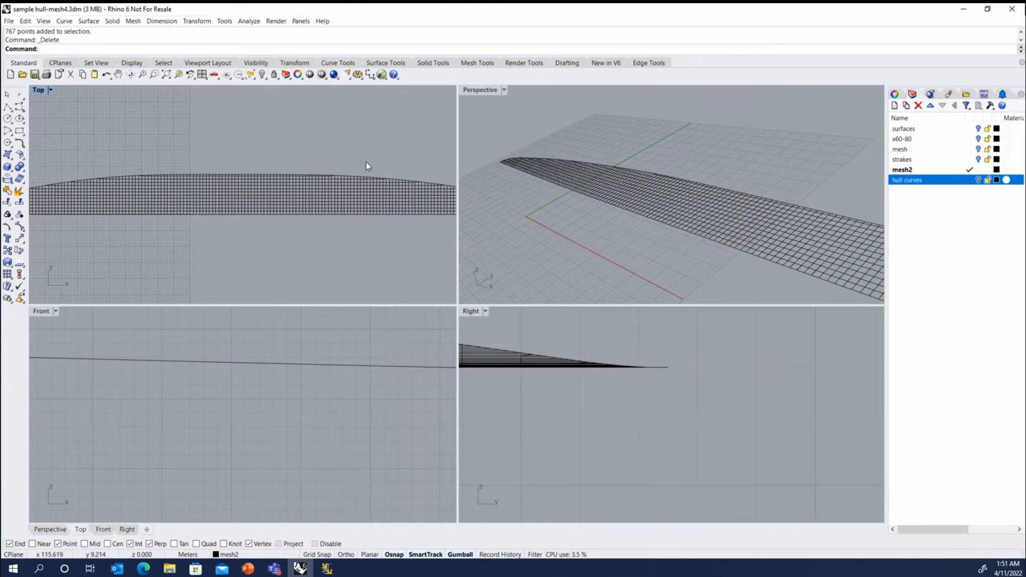
# - Show the hull curves layer, make it current, and hide the mesh2 layer
pyautogui.click(977, 180)
pyautogui.click(969, 181)
pyautogui.click(977, 170)
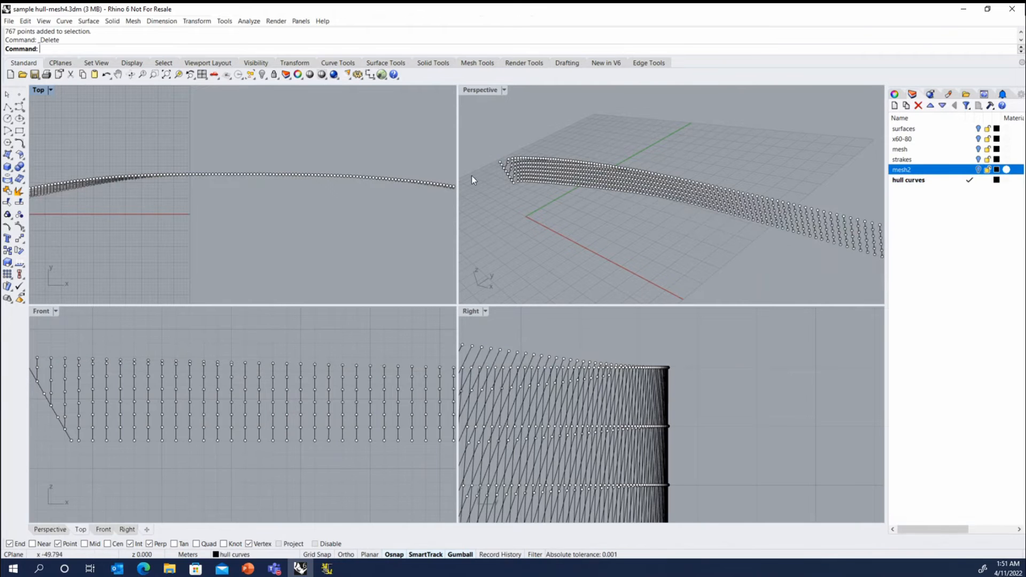
# - Select all hull side points with SelPt and build a mesh through them with MeshPatch, using no holes or starting surface
pyautogui.moveTo(484, 161); pyautogui.dragTo(558, 177, button='right')
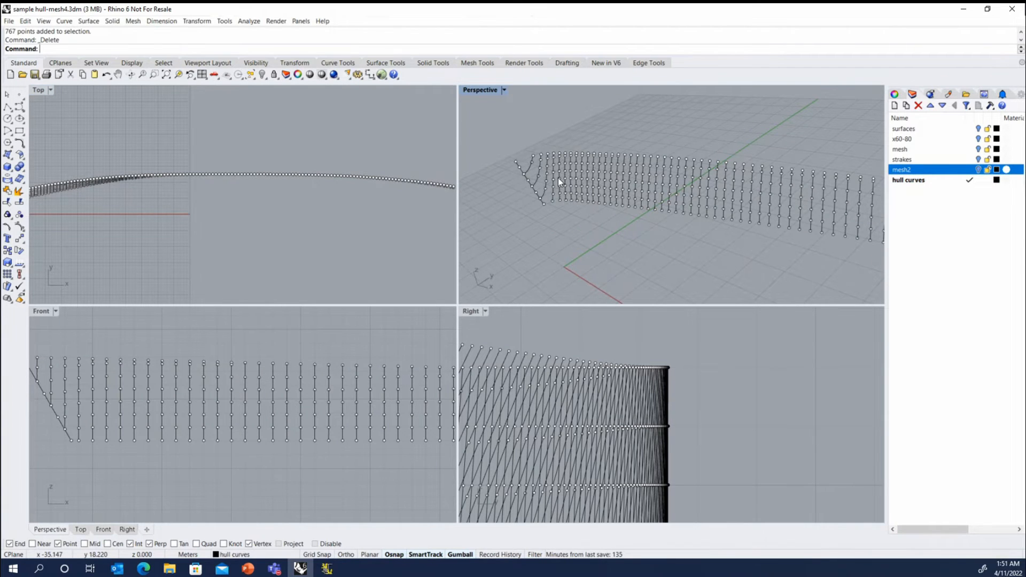
pyautogui.write('SelPt')
pyautogui.press('Return')
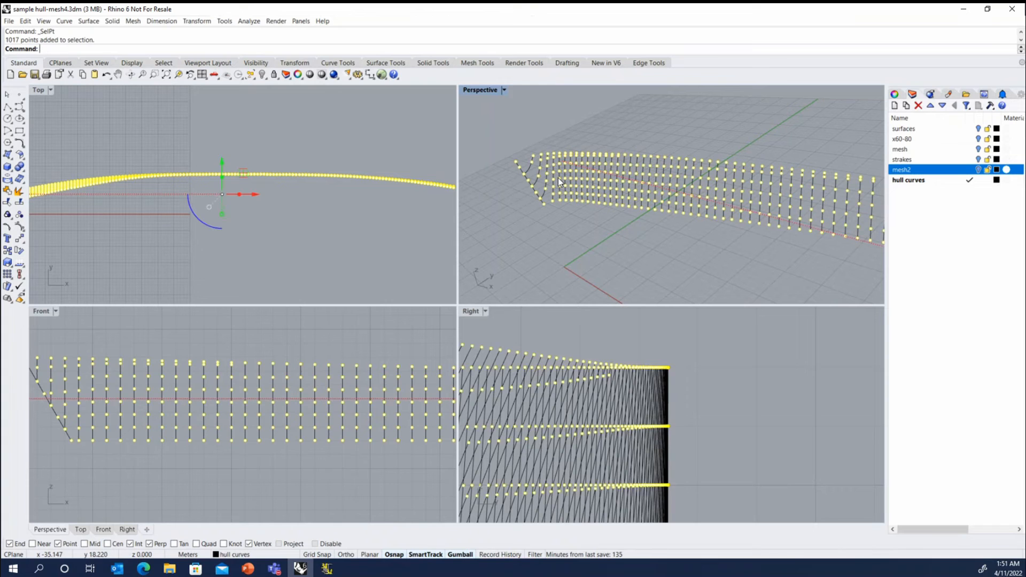
pyautogui.click(477, 62)
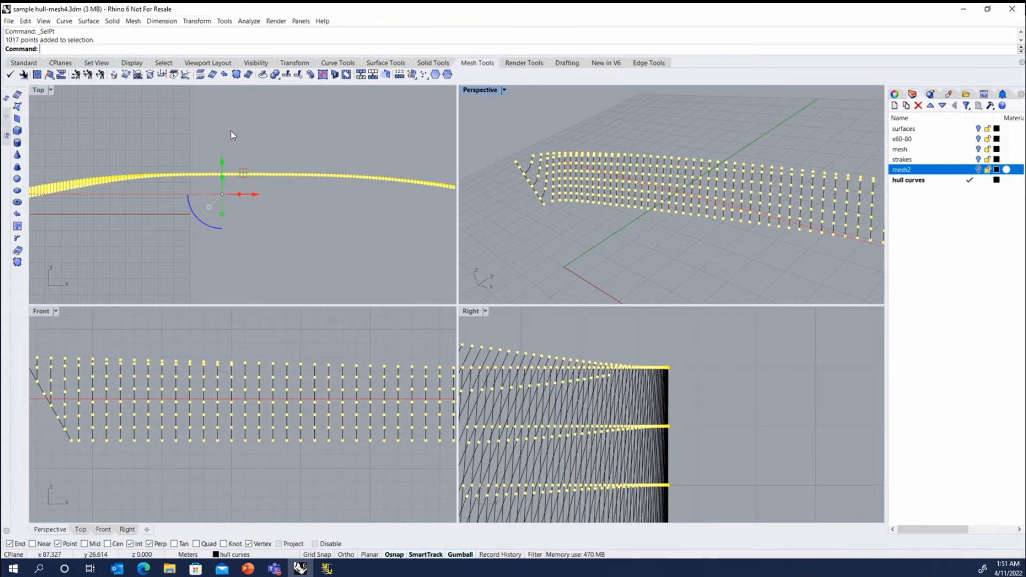
pyautogui.click(17, 215)
pyautogui.press('Return')
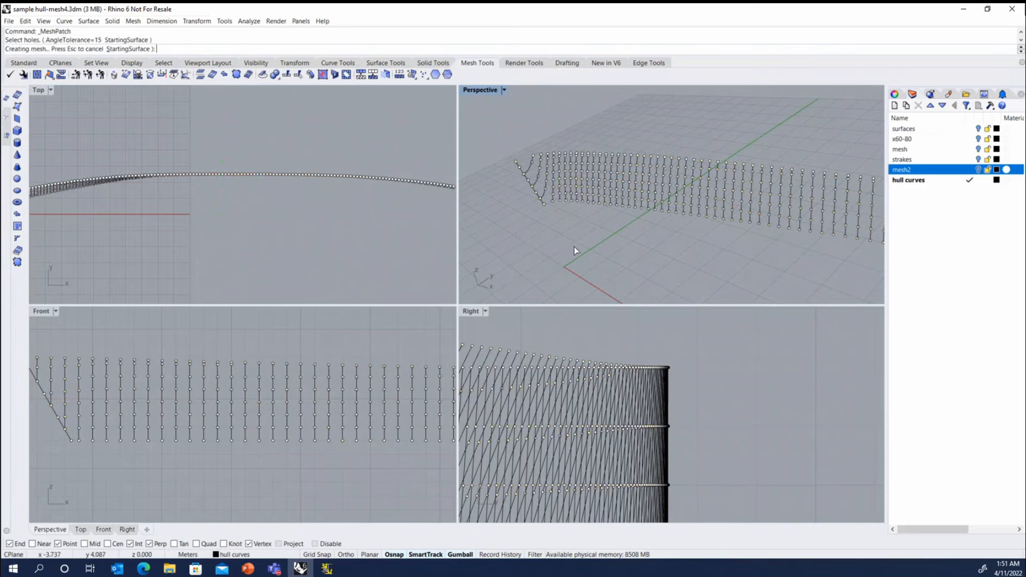
# - Set the Perspective view's display mode to Shaded
pyautogui.scroll(-7, 513, 206)
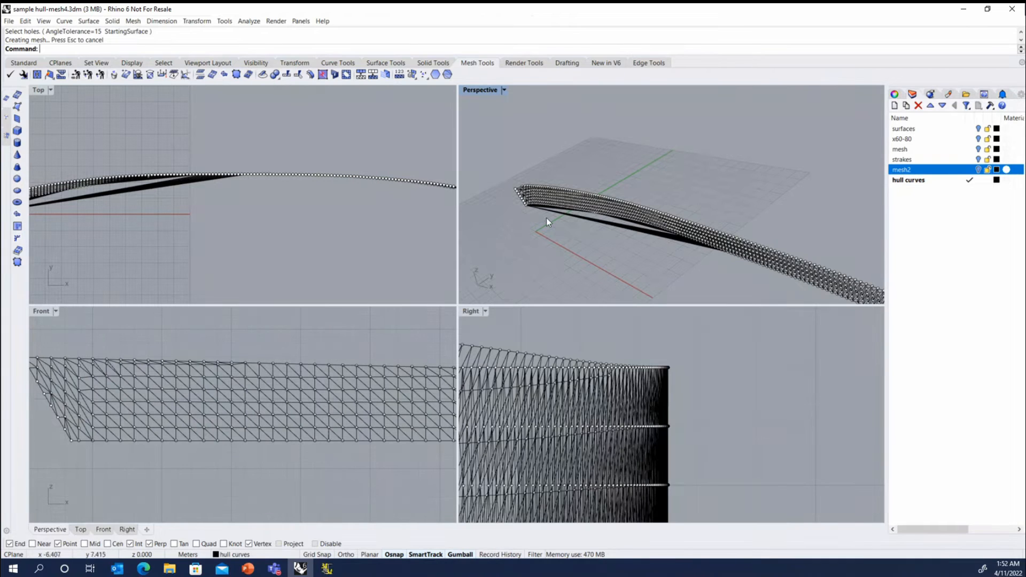
pyautogui.scroll(6, 513, 185)
pyautogui.scroll(-8, 521, 170)
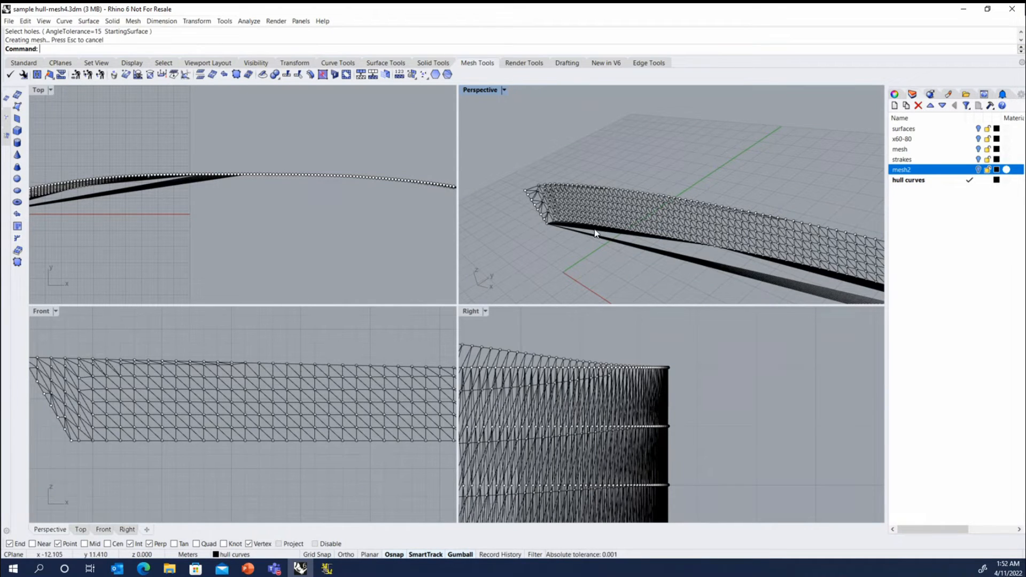
pyautogui.scroll(-5, 614, 236)
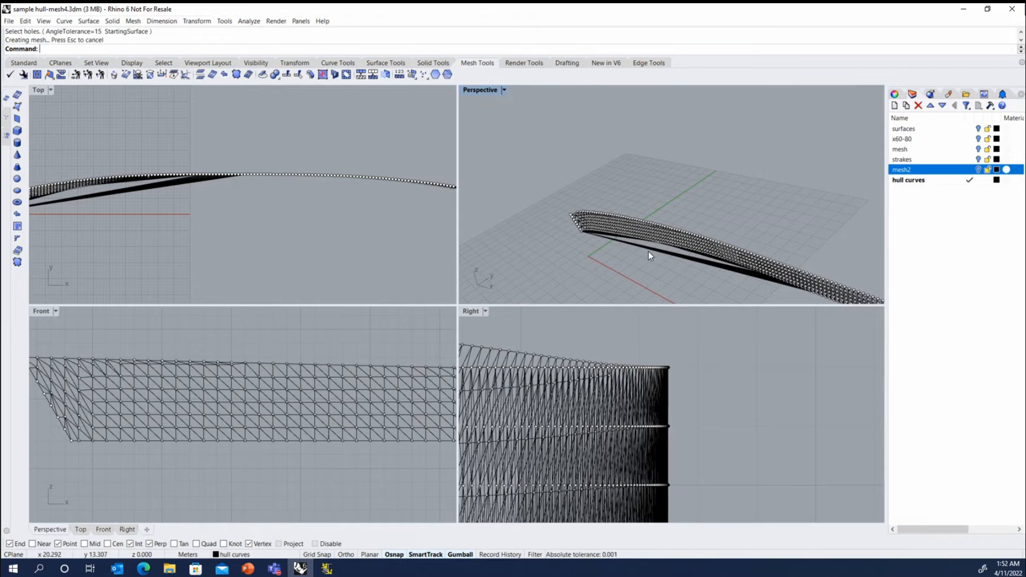
pyautogui.click(503, 89)
pyautogui.click(489, 125)
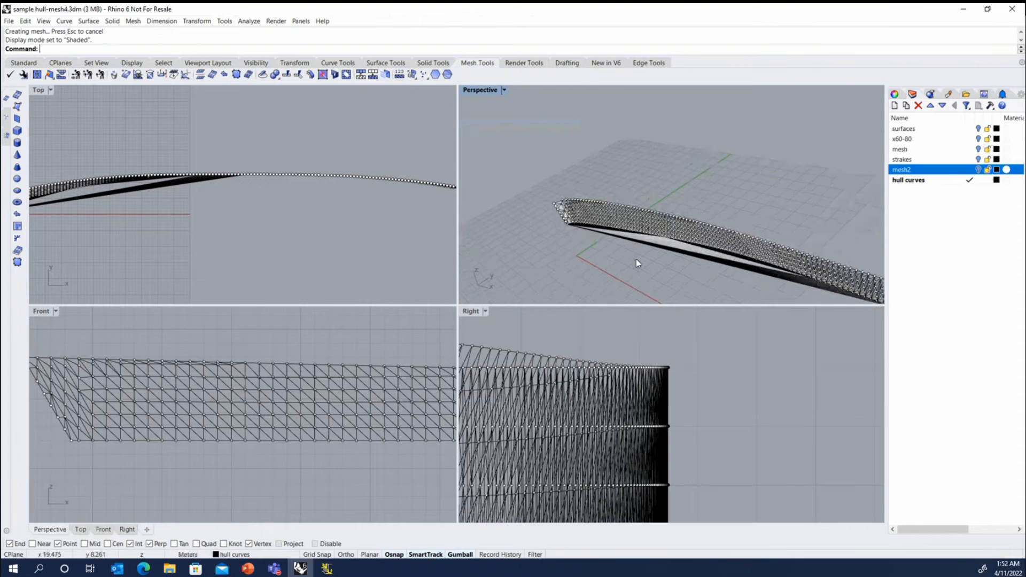
# - Examine the shaded hull side mesh for faces bridging its outer edges and for inconsistent triangle diagonals
pyautogui.moveTo(636, 259)
pyautogui.mouseDown(button='right')
pyautogui.moveTo(648, 165)
pyautogui.moveTo(658, 213)
pyautogui.moveTo(564, 180)
pyautogui.moveTo(586, 210)
pyautogui.mouseUp(button='right')
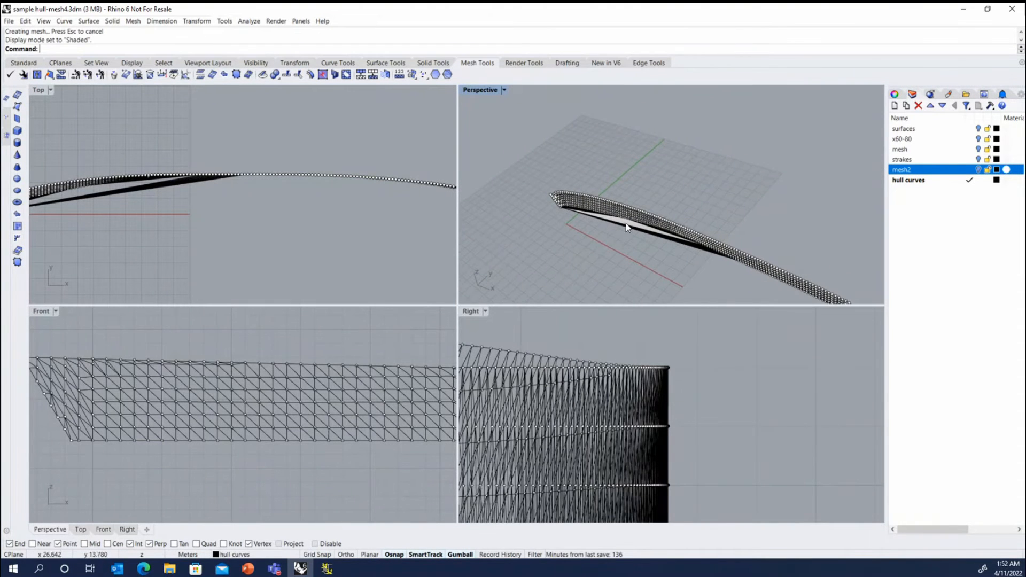
pyautogui.scroll(-4, 540, 207)
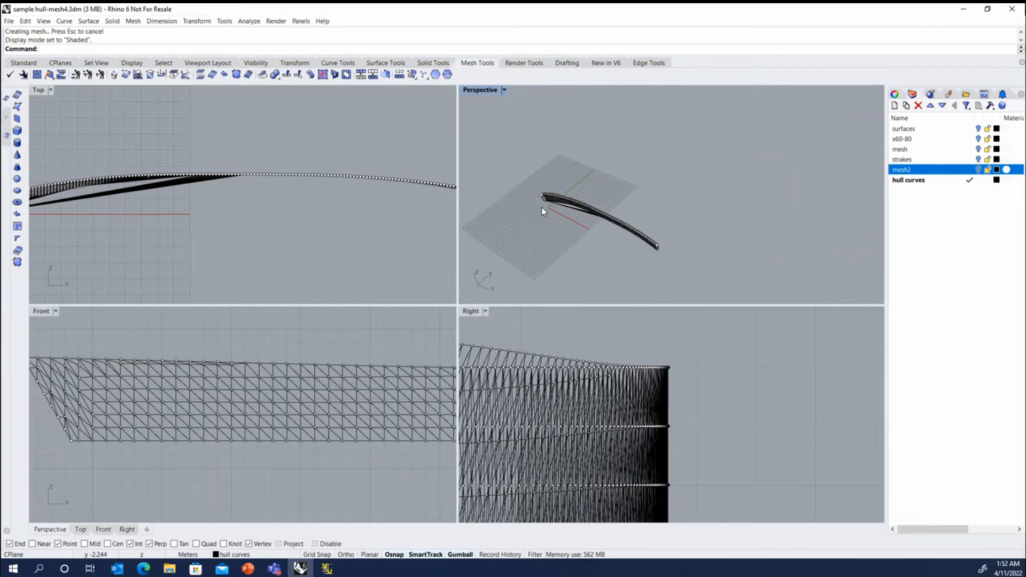
pyautogui.scroll(10, 731, 266)
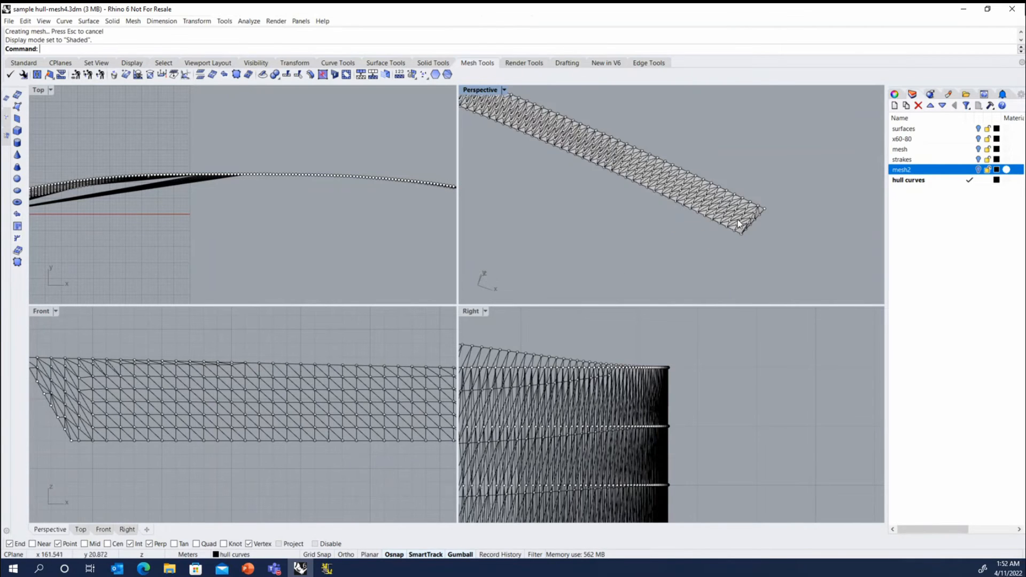
pyautogui.scroll(-3, 755, 268)
pyautogui.scroll(4, 758, 271)
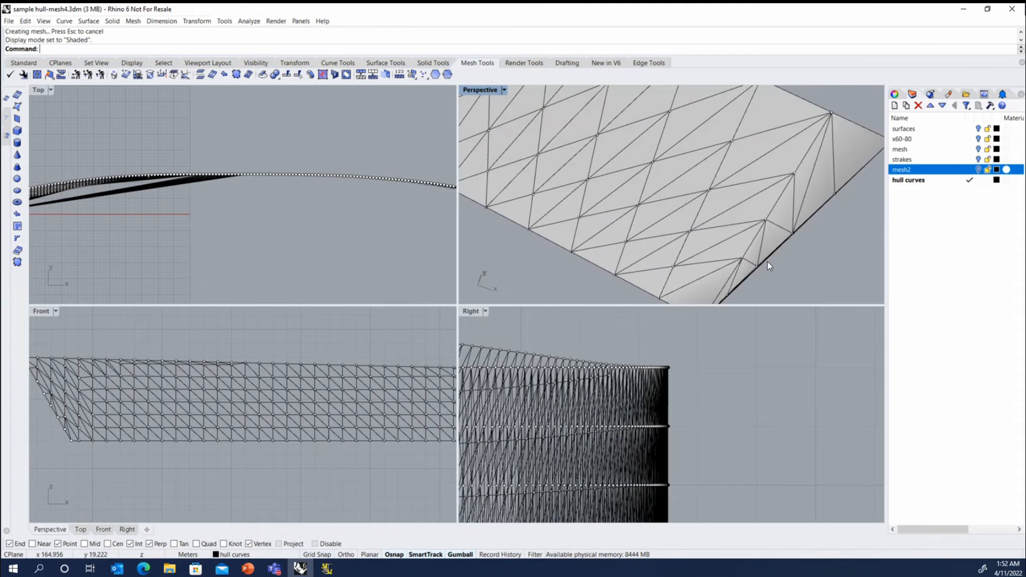
pyautogui.scroll(-4, 828, 267)
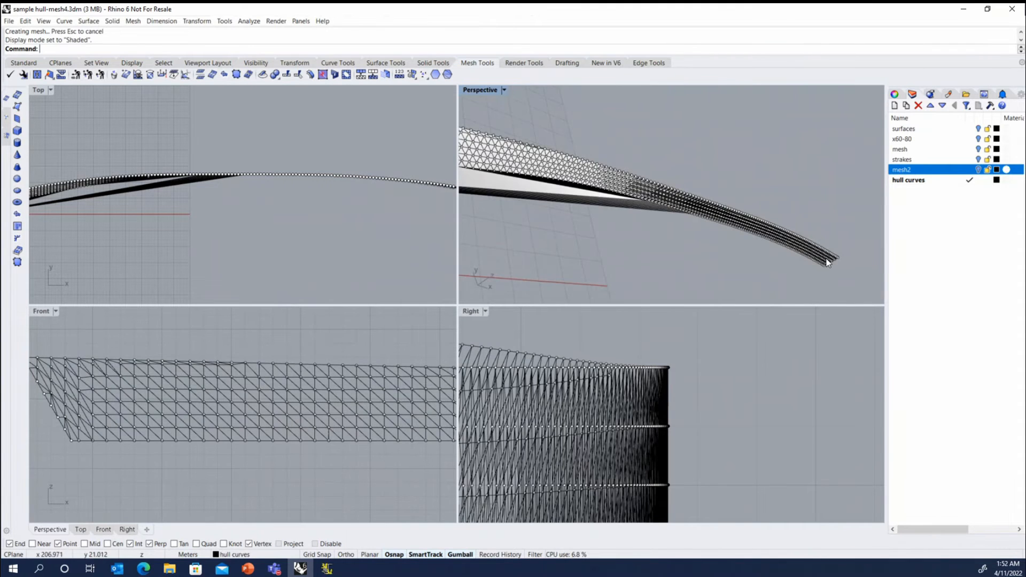
pyautogui.scroll(5, 829, 265)
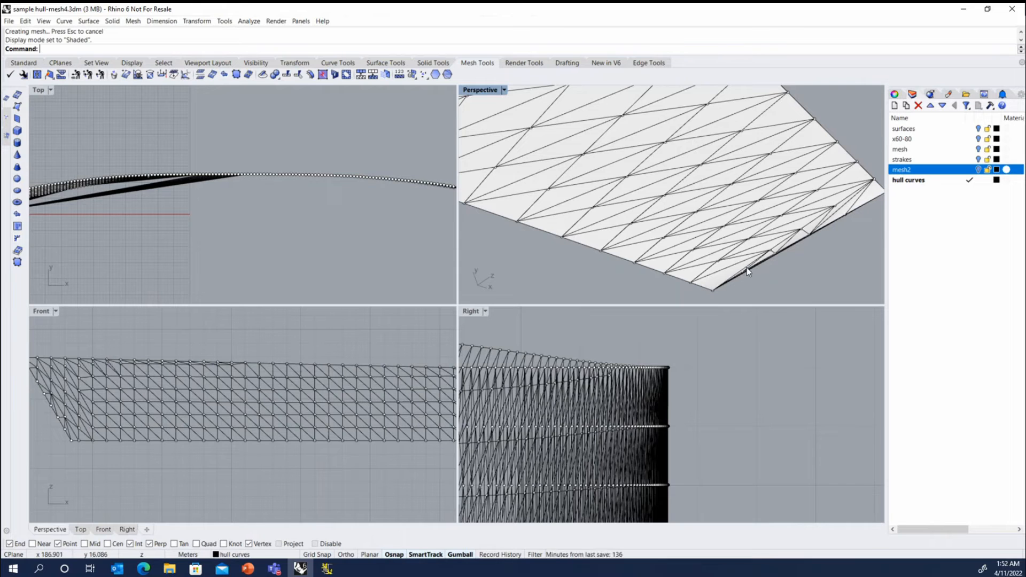
pyautogui.scroll(-2, 786, 257)
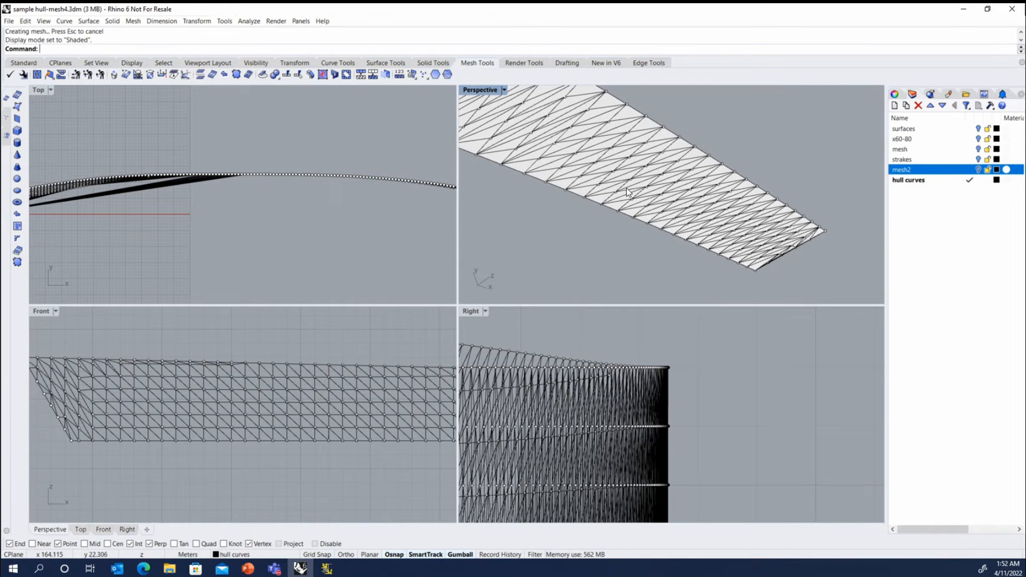
pyautogui.click(558, 170)
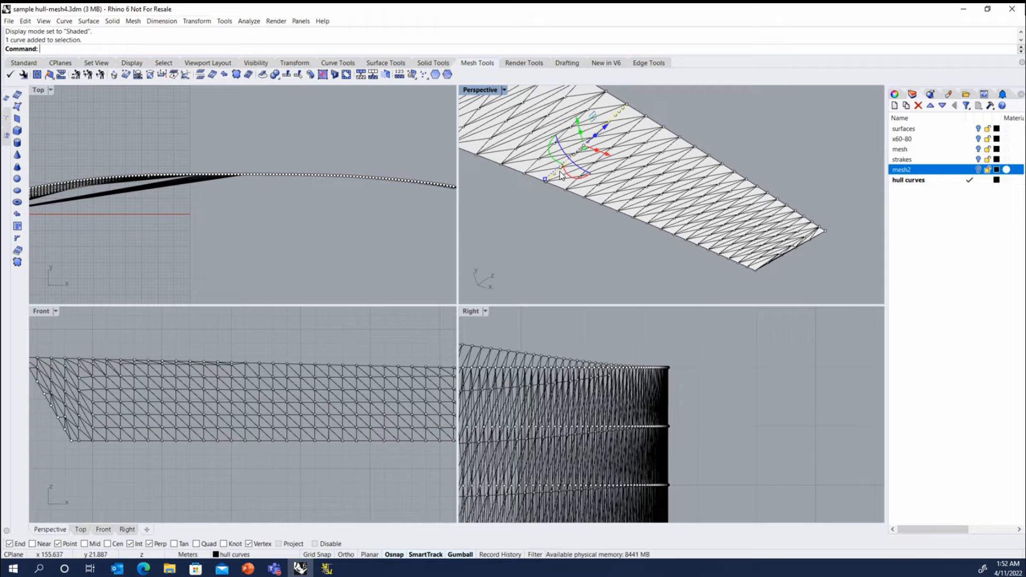
pyautogui.click(552, 201)
pyautogui.moveTo(553, 201); pyautogui.dragTo(630, 242, button='right')
pyautogui.scroll(4, 559, 182)
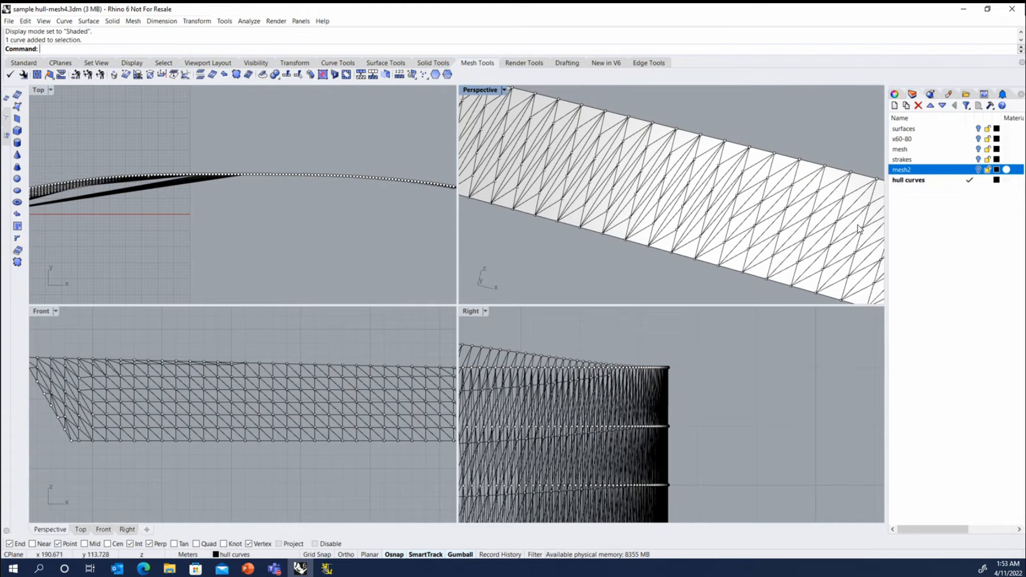
pyautogui.scroll(-4, 633, 175)
pyautogui.scroll(4, 825, 188)
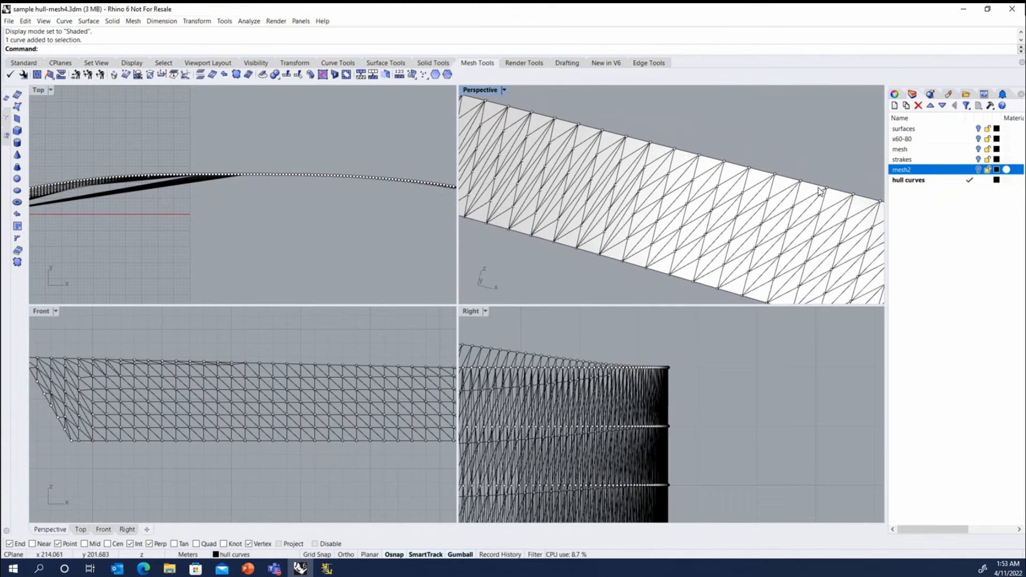
pyautogui.scroll(1, 820, 191)
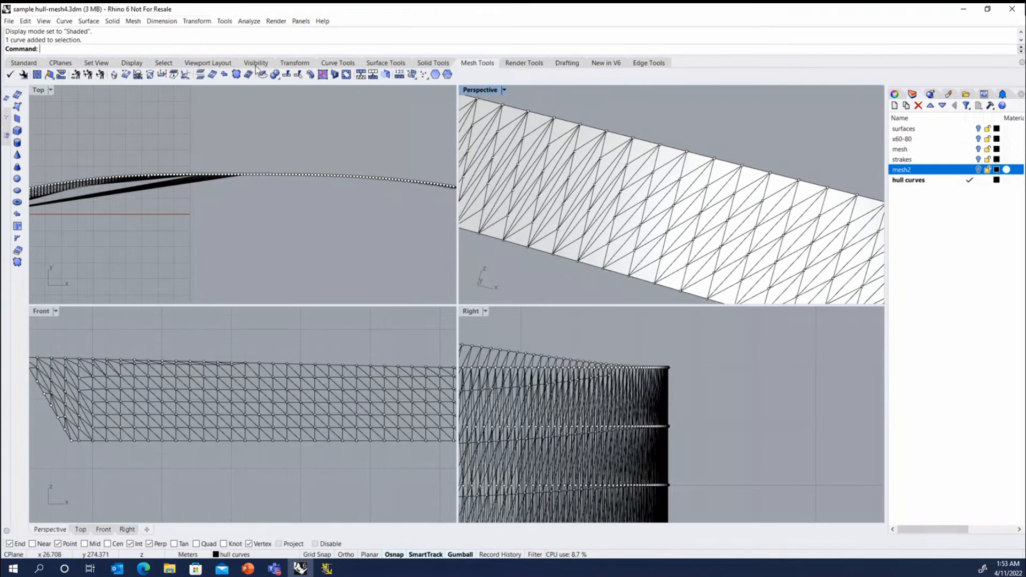
# - Swap six neighbouring diagonal edges along the upper row of the hull side mesh with SwapMeshEdge
pyautogui.click(150, 76)
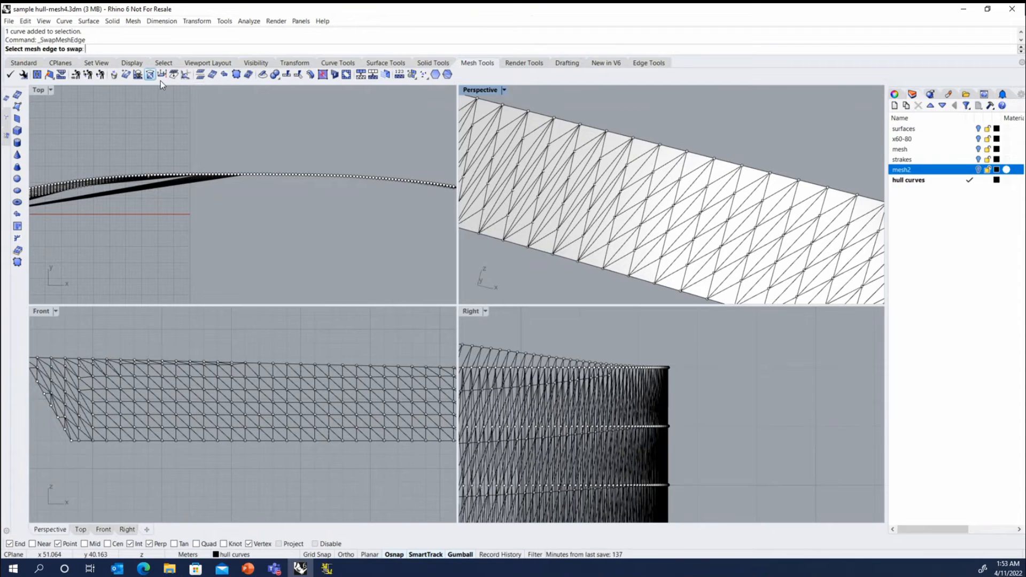
pyautogui.click(725, 193)
pyautogui.click(752, 199)
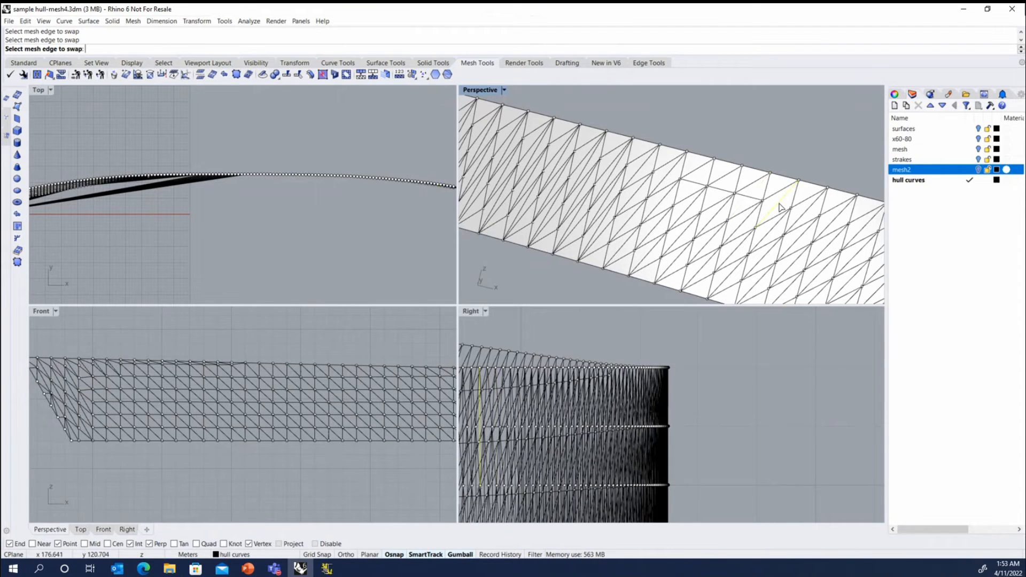
pyautogui.click(790, 209)
pyautogui.click(831, 222)
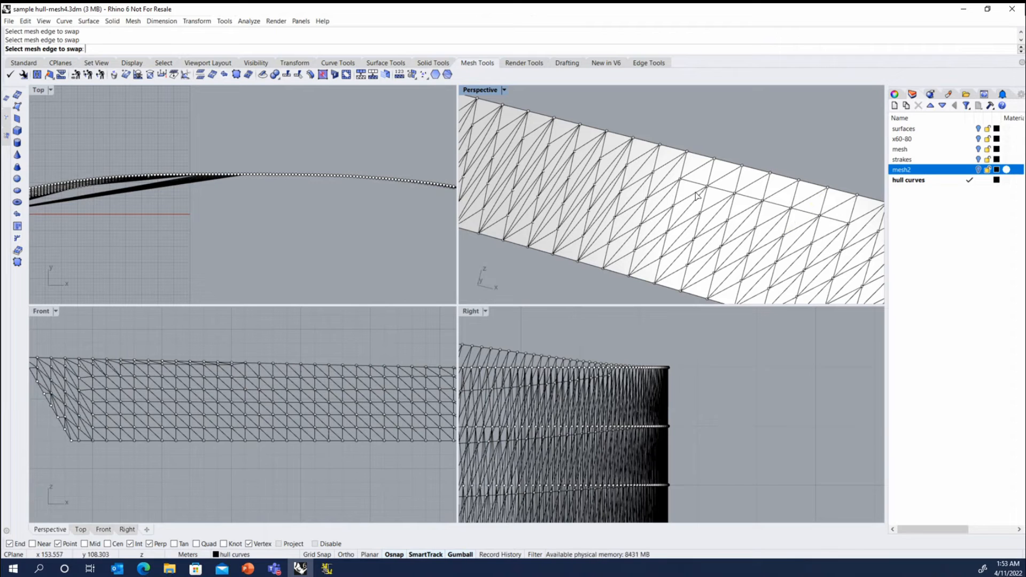
pyautogui.click(665, 175)
pyautogui.click(642, 165)
pyautogui.scroll(-5, 574, 169)
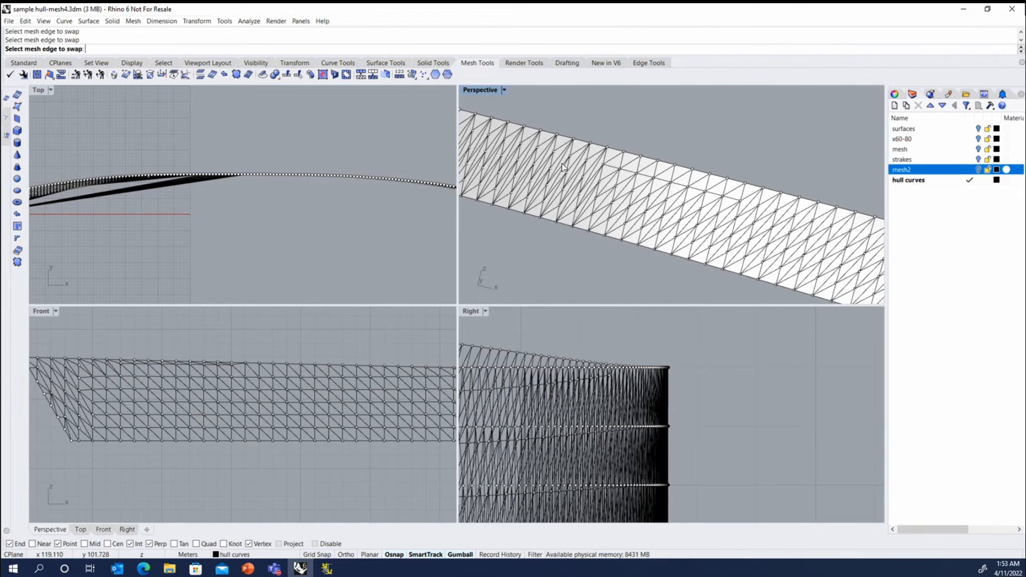
pyautogui.scroll(-3, 679, 209)
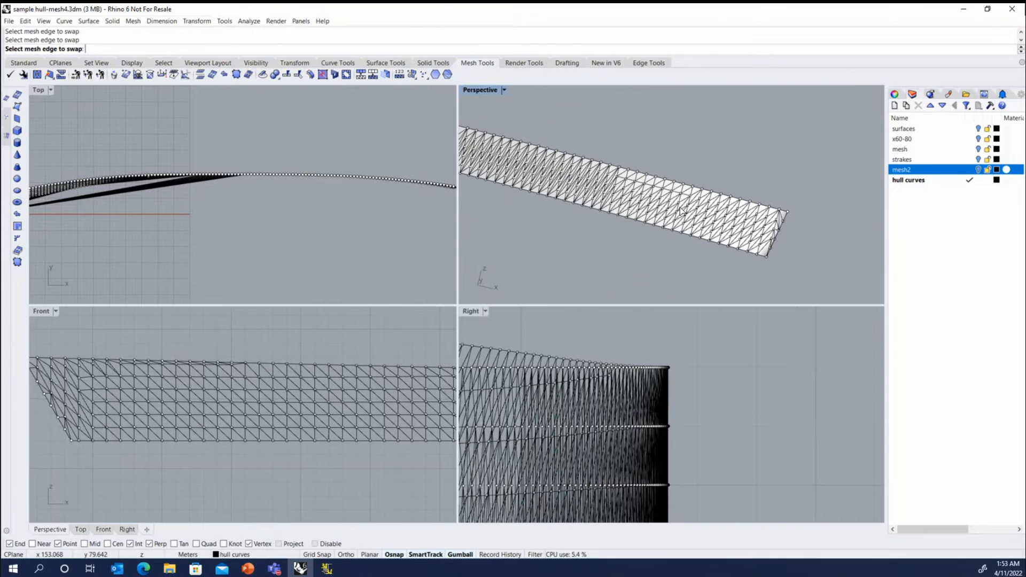
pyautogui.scroll(5, 689, 208)
pyautogui.scroll(-7, 700, 209)
pyautogui.scroll(8, 587, 172)
pyautogui.scroll(-5, 599, 164)
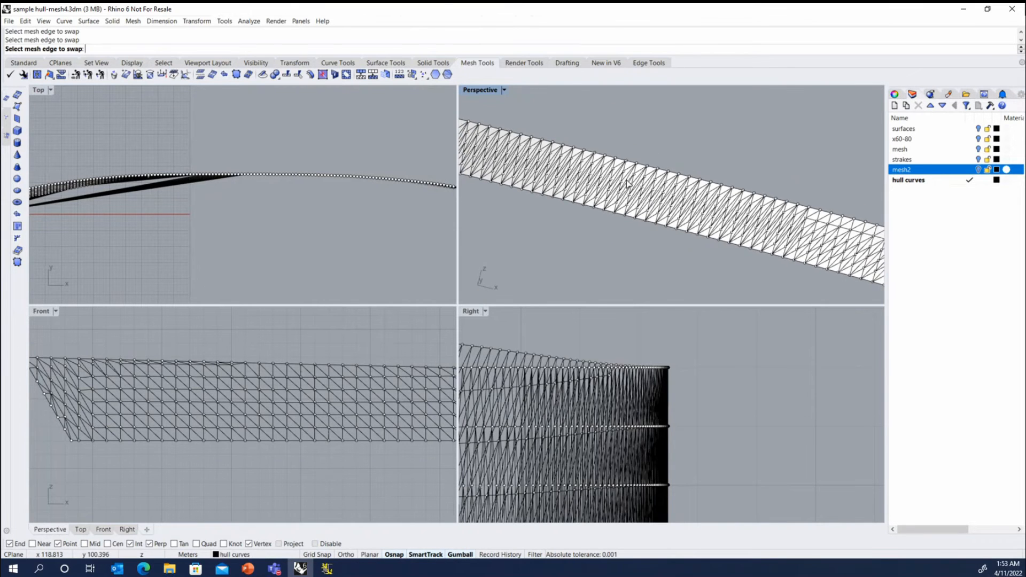
pyautogui.scroll(5, 535, 166)
pyautogui.press('Return')
# - Convert the hull side mesh's triangles to quads with QuadrangulateMesh
pyautogui.scroll(-3, 526, 166)
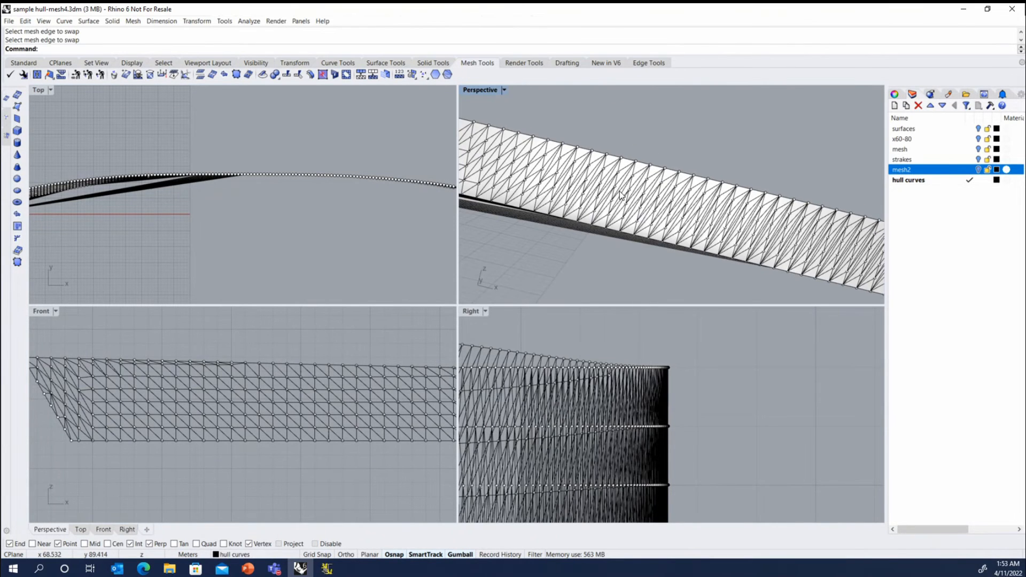
pyautogui.scroll(5, 532, 166)
pyautogui.scroll(1, 532, 167)
pyautogui.scroll(-1, 513, 163)
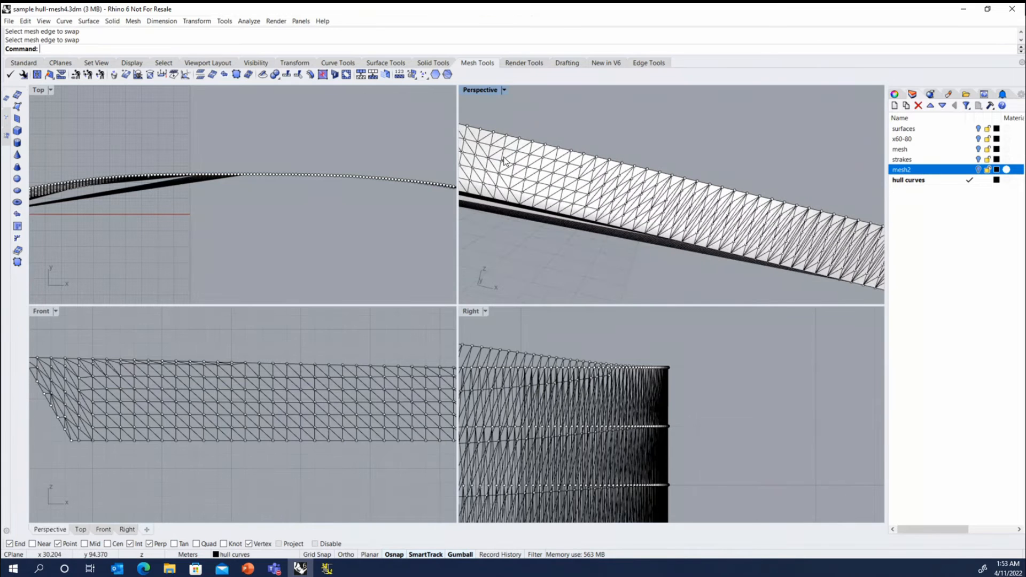
pyautogui.click(544, 179)
pyautogui.click(361, 74)
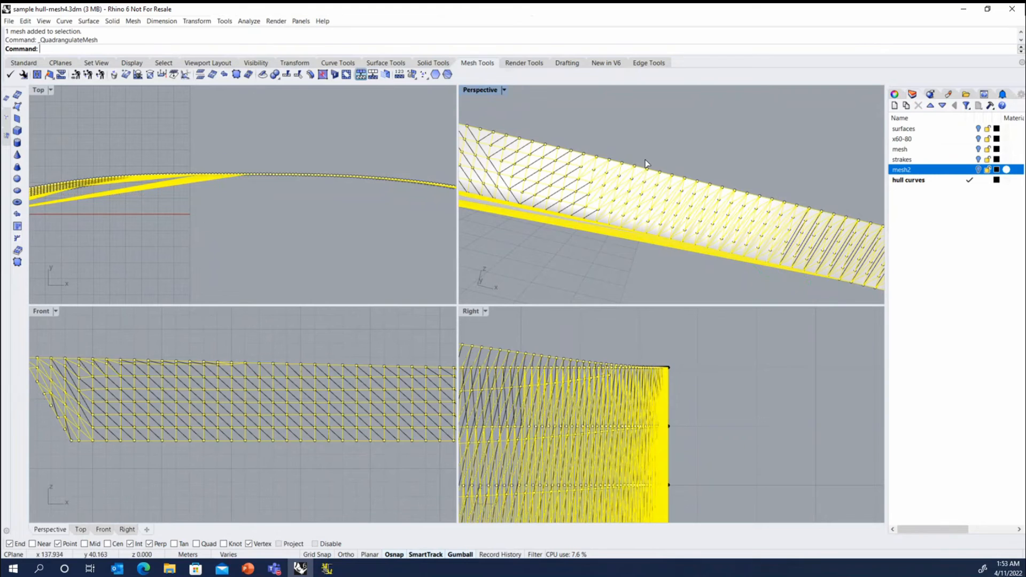
pyautogui.press('Return')
pyautogui.scroll(-1, 654, 155)
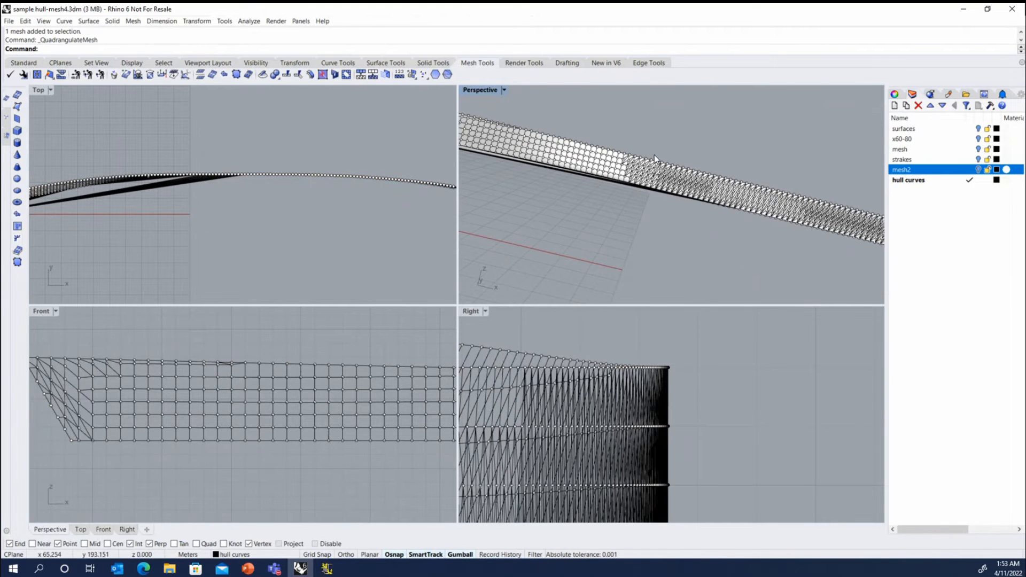
pyautogui.scroll(1, 677, 177)
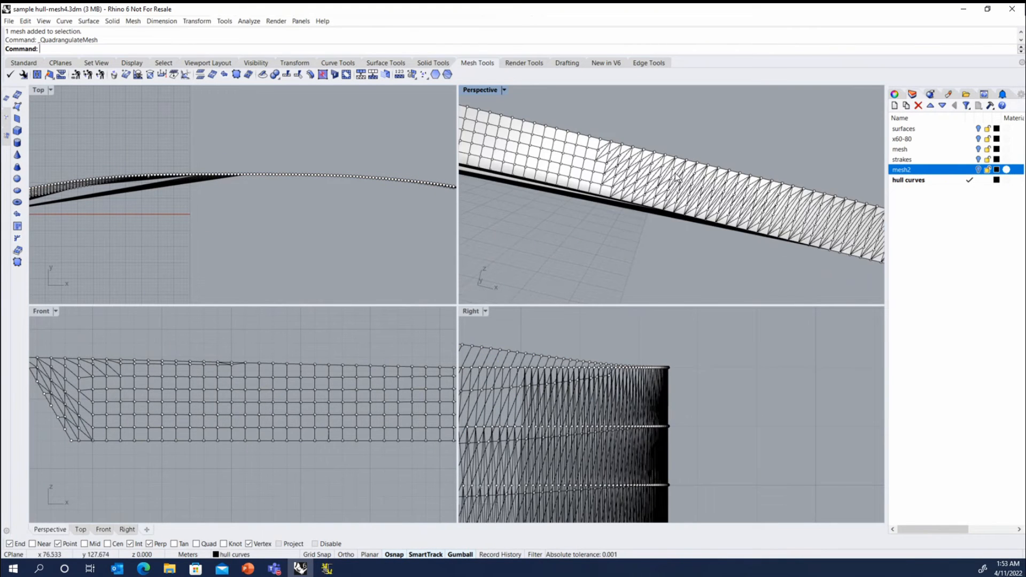
# - Examine the quadrangulated hull side mesh along its length for remaining triangles and for faces bridging its lower edge
pyautogui.scroll(-1, 612, 166)
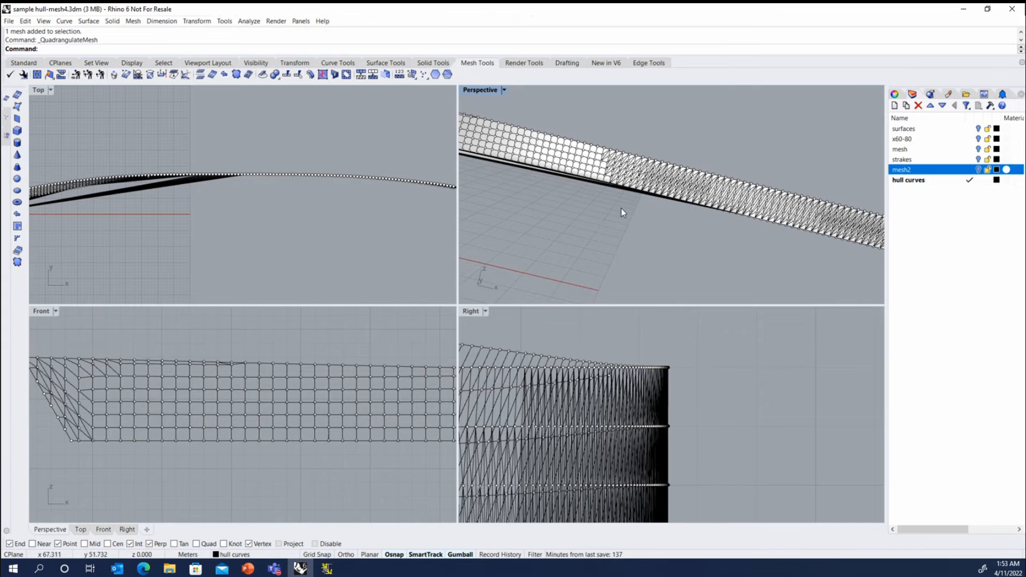
pyautogui.scroll(-2, 561, 214)
pyautogui.scroll(-1, 615, 184)
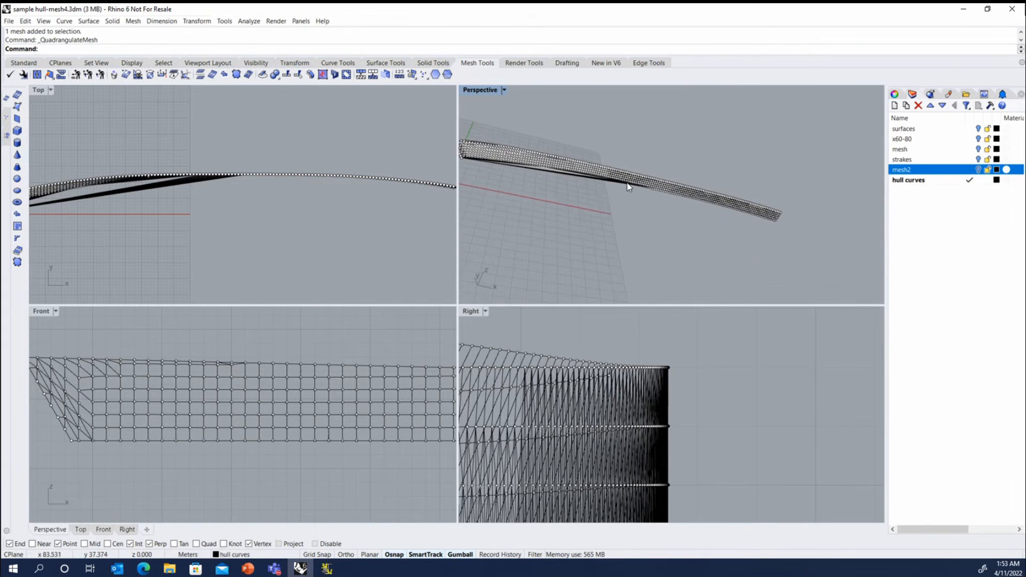
pyautogui.scroll(-2, 627, 183)
pyautogui.scroll(8, 521, 154)
pyautogui.scroll(-2, 620, 174)
pyautogui.moveTo(620, 175); pyautogui.dragTo(635, 266, button='right')
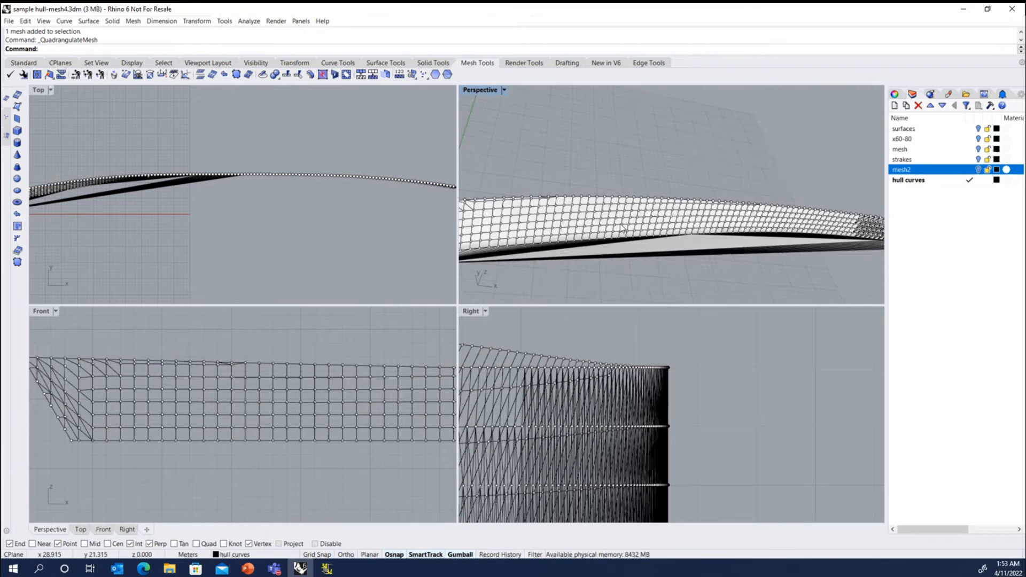
pyautogui.scroll(-3, 614, 220)
pyautogui.scroll(3, 601, 213)
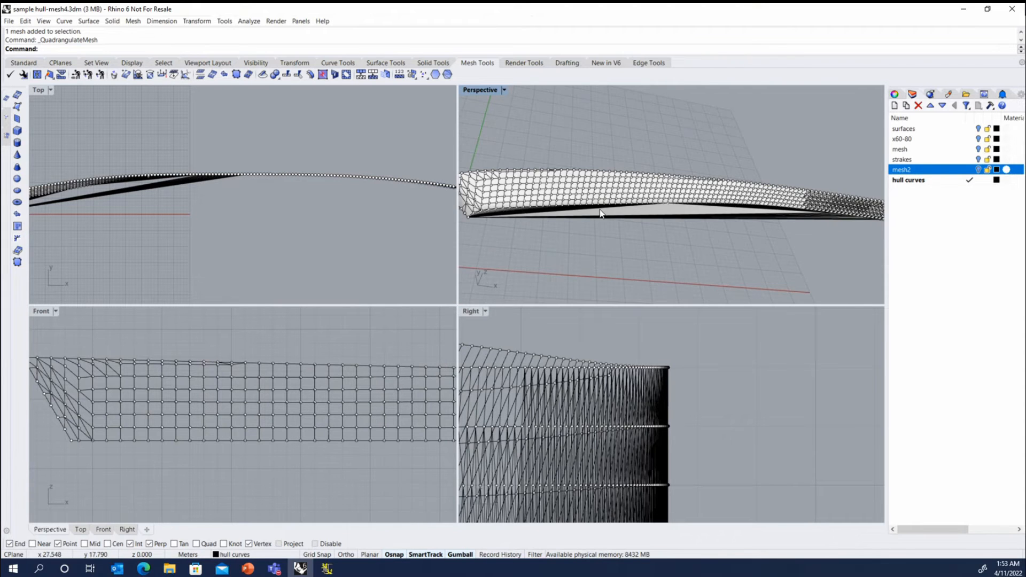
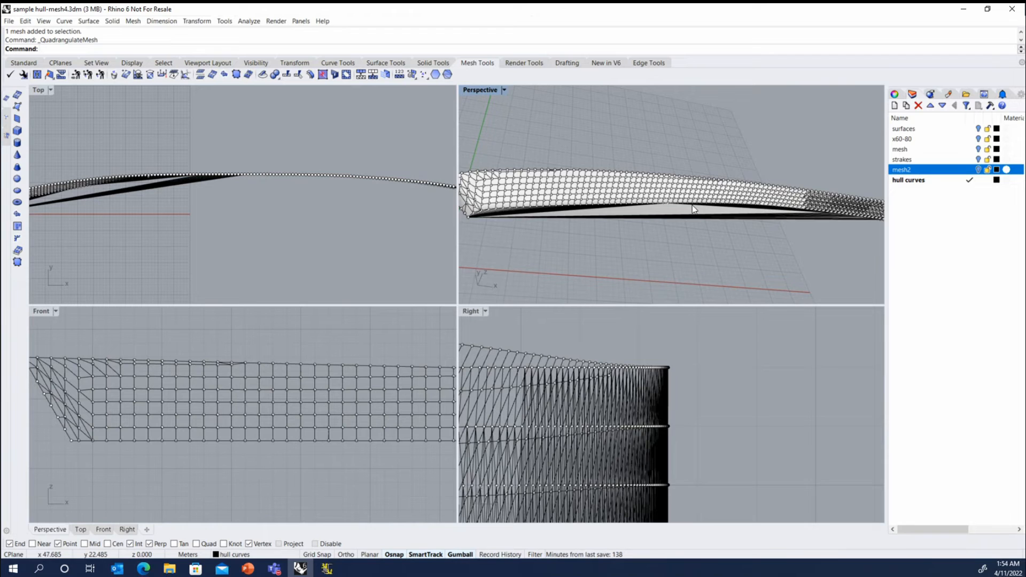
pyautogui.click(412, 76)
pyautogui.click(668, 214)
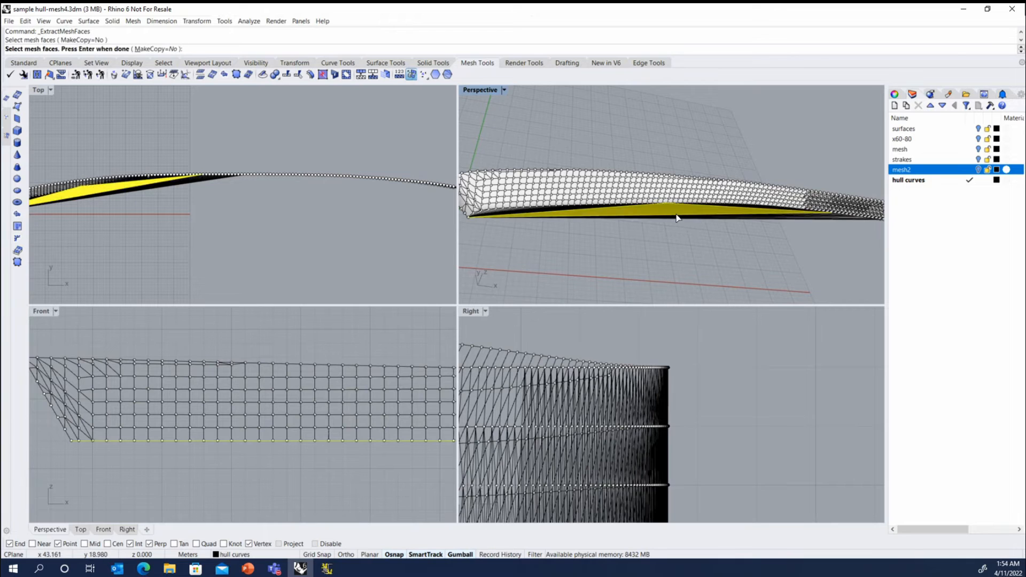
pyautogui.click(676, 218)
pyautogui.click(678, 220)
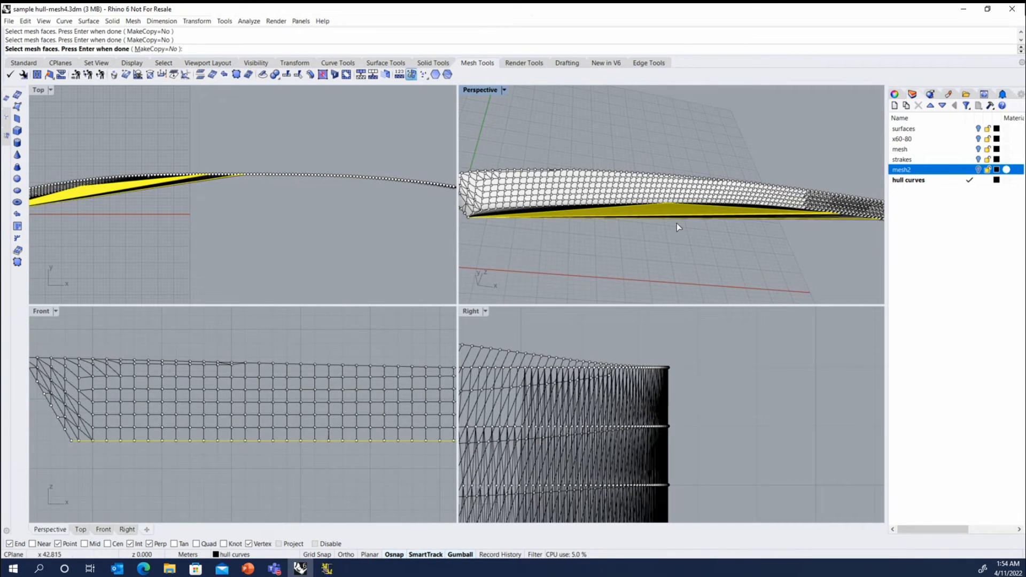
pyautogui.press('Escape')
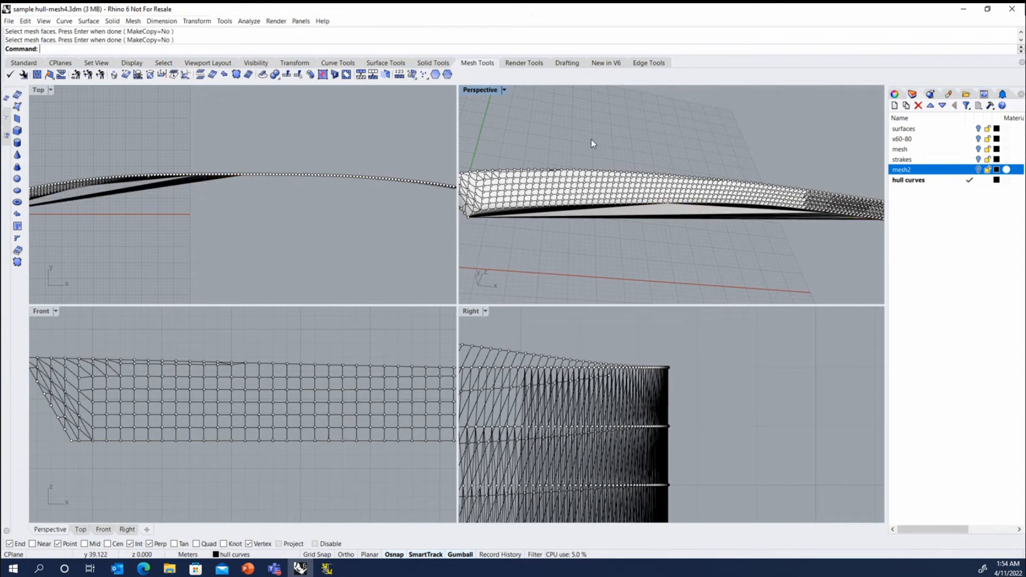
# - Extract the connected faces bridging the hull side mesh's curved lower edge with ExtractConnectedMeshFaces at less than 10 degrees and delete them
pyautogui.click(412, 74)
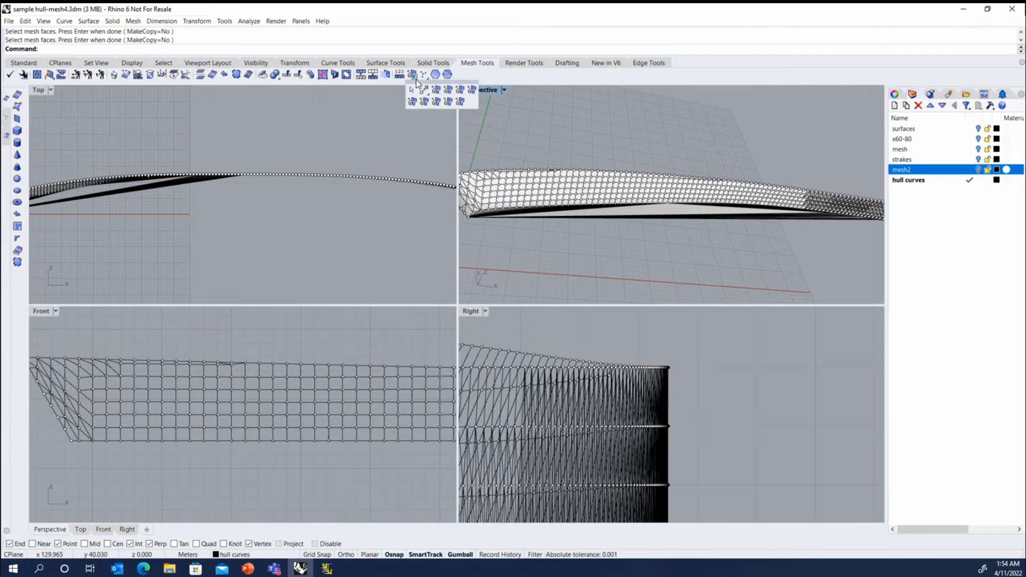
pyautogui.click(448, 91)
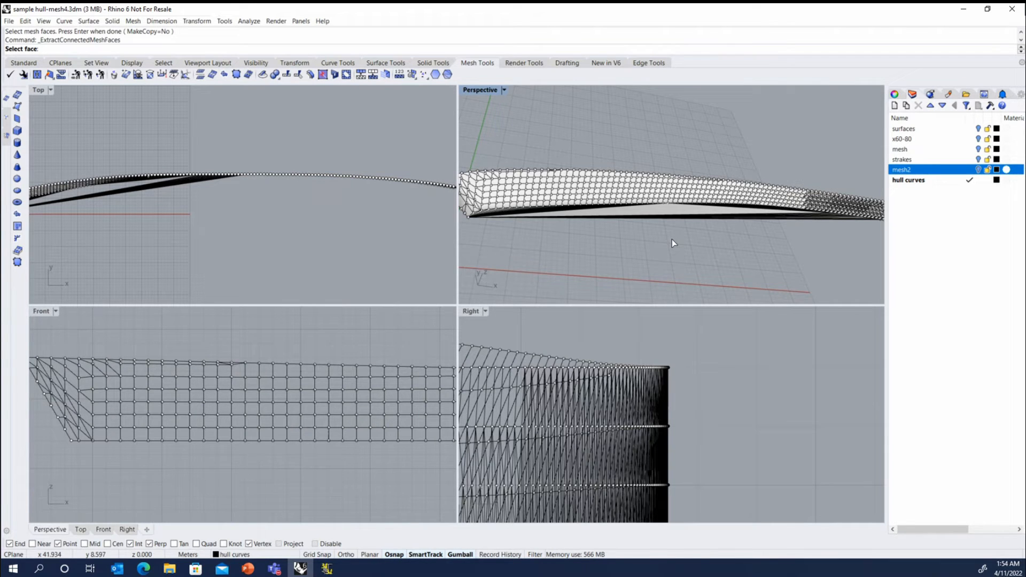
pyautogui.click(659, 217)
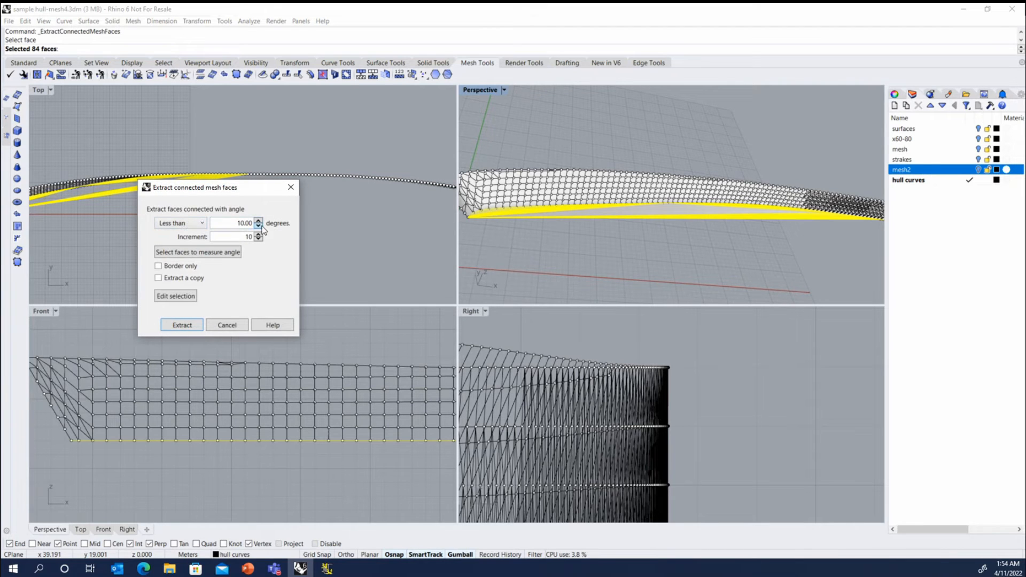
pyautogui.click(181, 325)
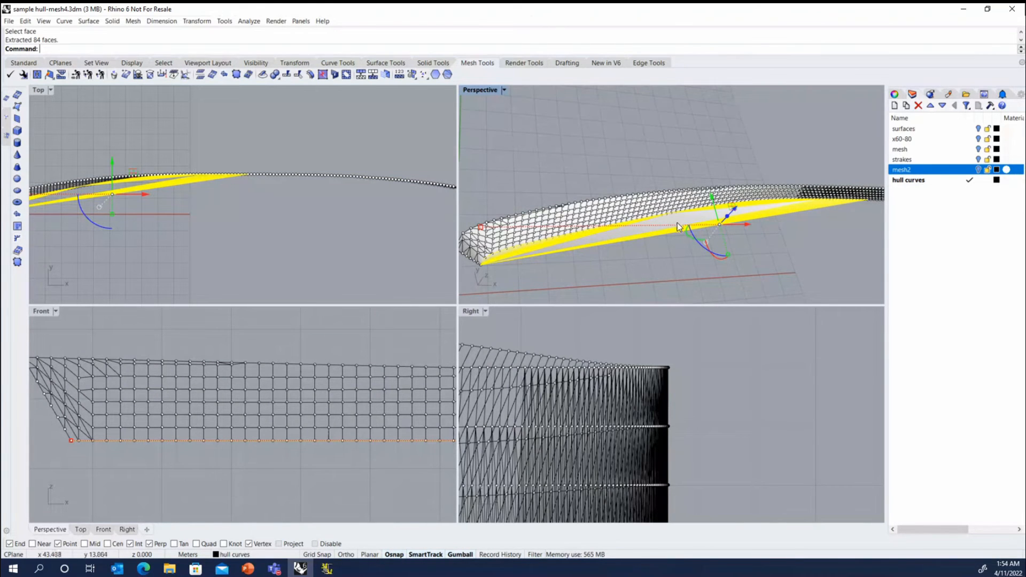
pyautogui.press('Delete')
# - Extract the thin connected faces along the mesh's far short end with ExtractConnectedMeshFaces at less than 10 degrees and delete them
pyautogui.scroll(-4, 543, 235)
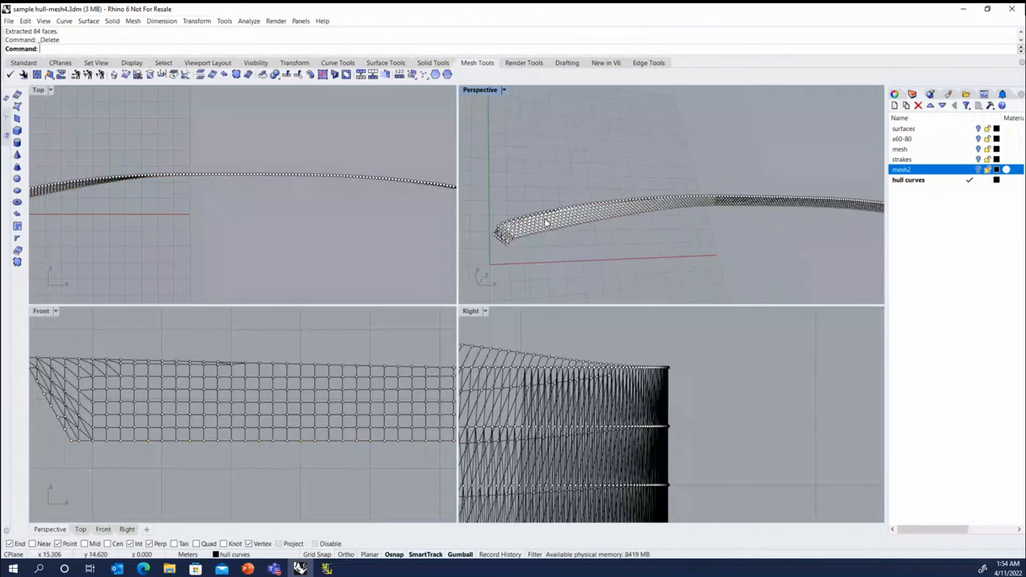
pyautogui.moveTo(543, 235); pyautogui.dragTo(504, 205, button='right')
pyautogui.scroll(6, 503, 206)
pyautogui.scroll(-12, 503, 201)
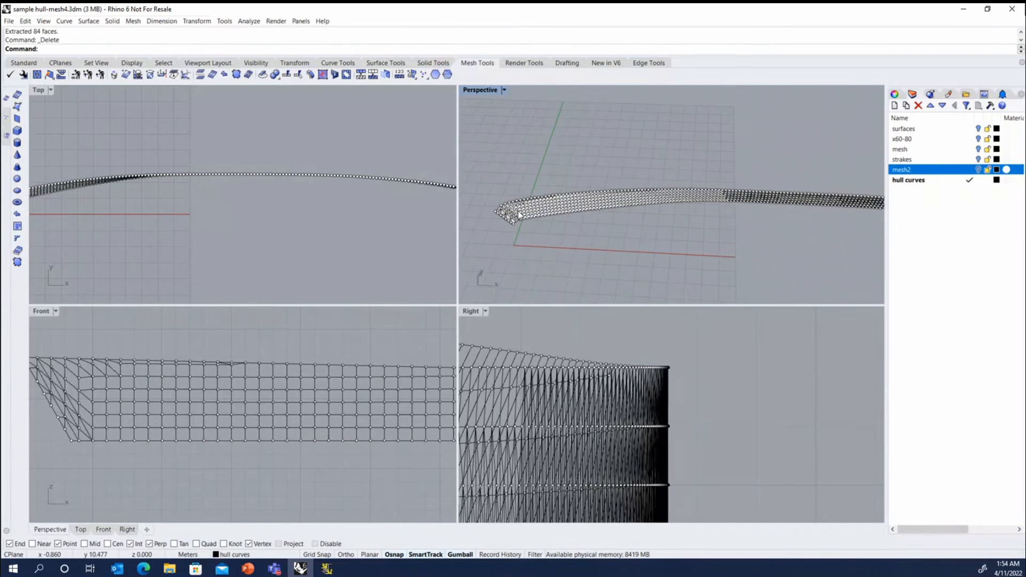
pyautogui.scroll(15, 791, 206)
pyautogui.scroll(-6, 740, 256)
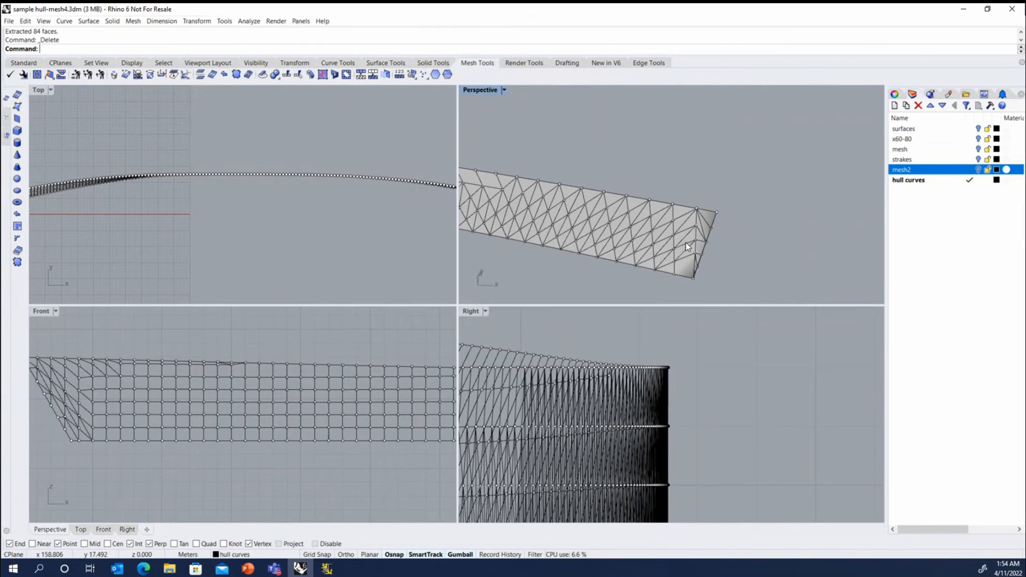
pyautogui.moveTo(685, 242); pyautogui.dragTo(742, 255, button='right')
pyautogui.scroll(12, 802, 264)
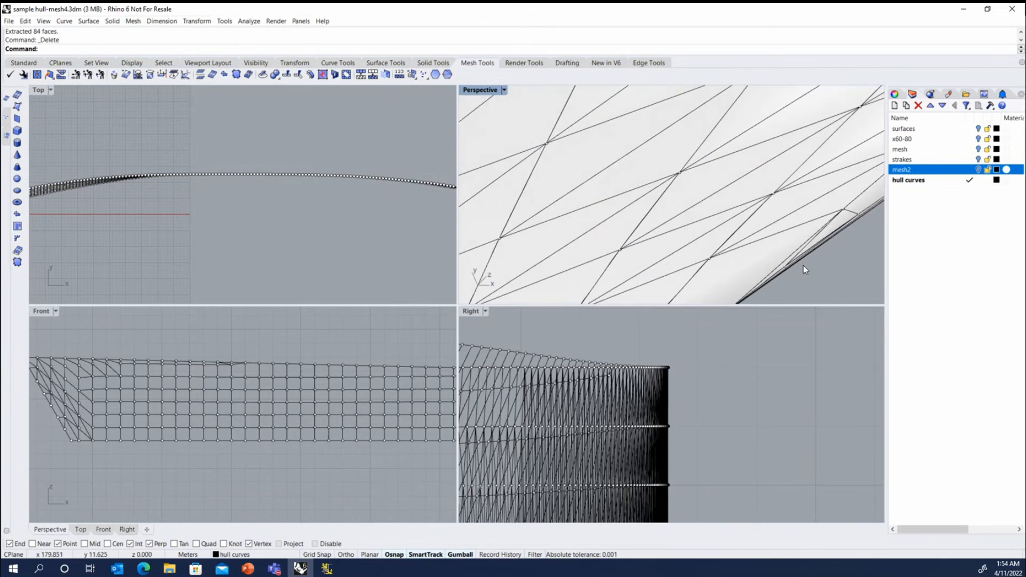
pyautogui.rightClick(801, 267)
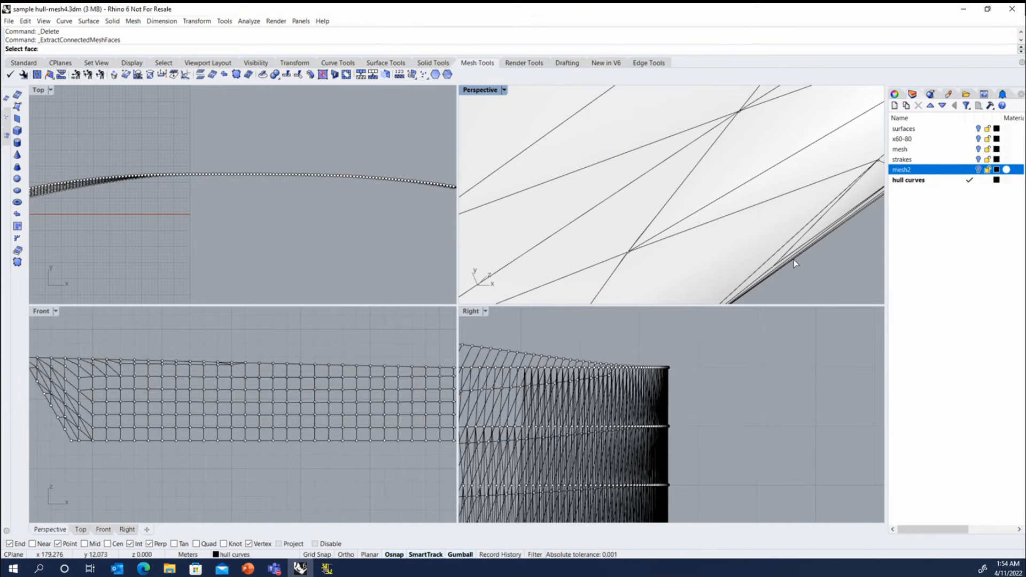
pyautogui.click(793, 259)
pyautogui.scroll(-10, 766, 249)
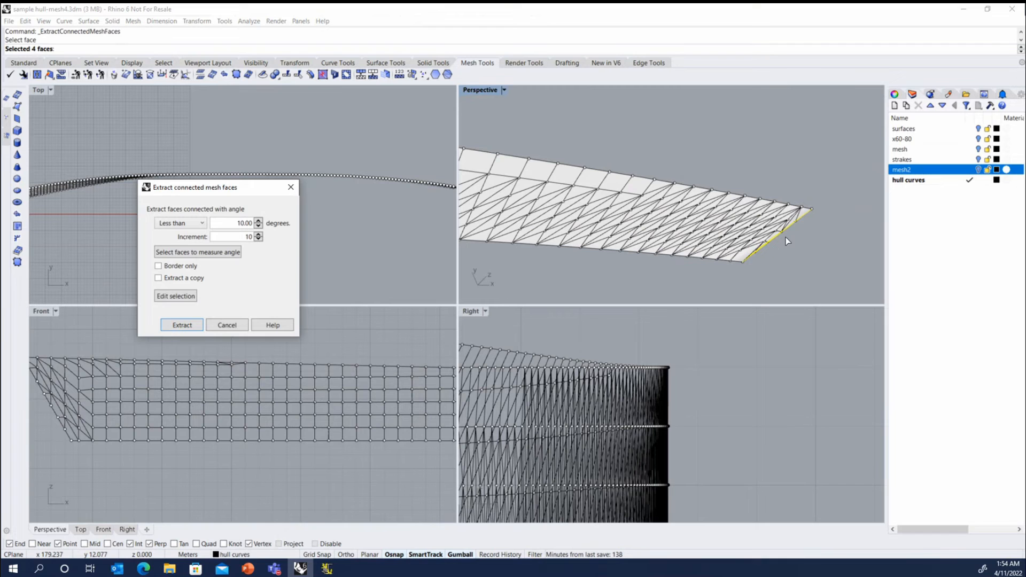
pyautogui.click(179, 324)
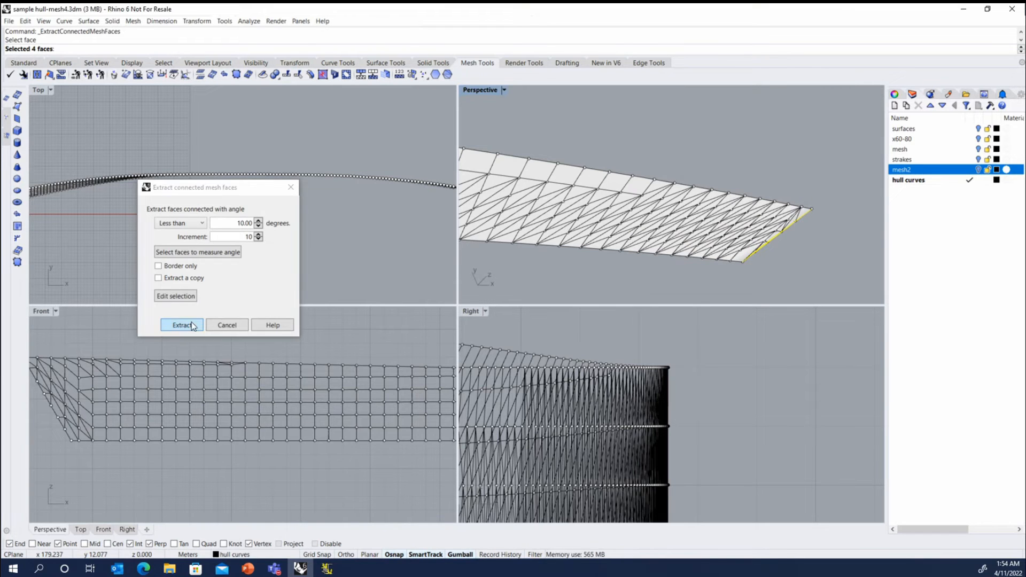
pyautogui.scroll(5, 774, 256)
pyautogui.press('Delete')
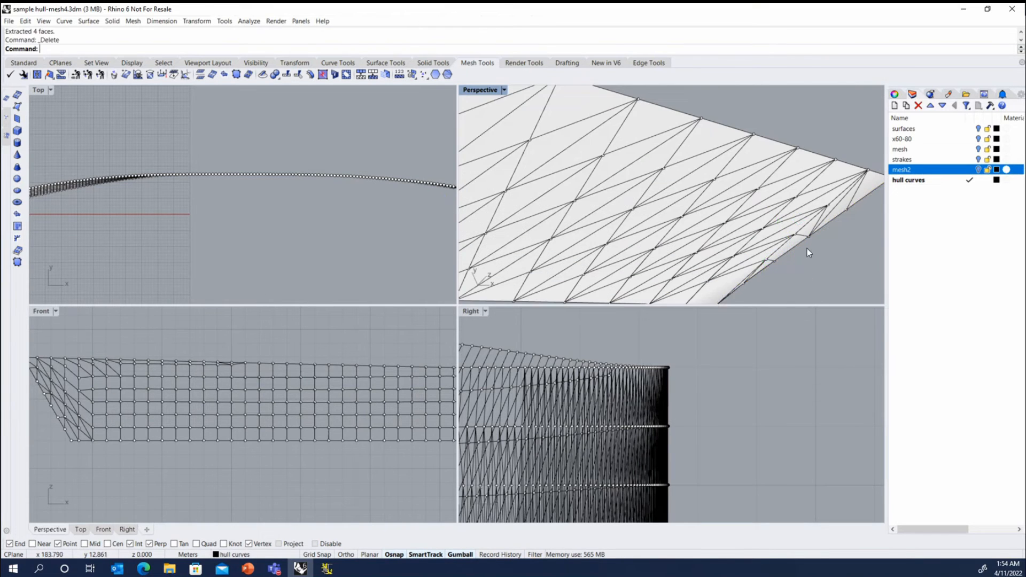
# - Examine the hull side mesh in the Perspective and Front views to locate where the quads end and the triangles begin
pyautogui.scroll(-2, 803, 237)
pyautogui.scroll(-5, 803, 237)
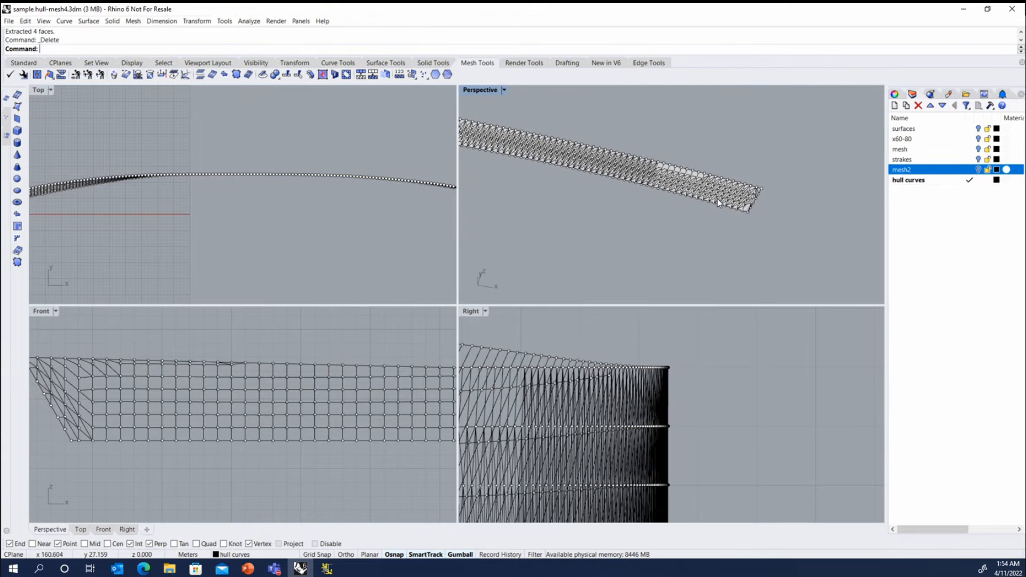
pyautogui.scroll(-3, 709, 216)
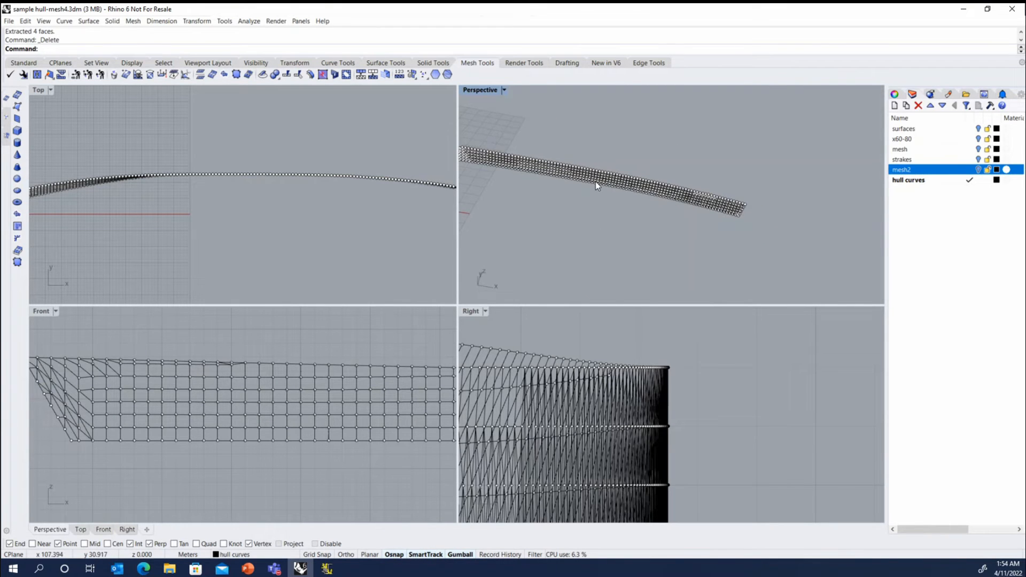
pyautogui.scroll(3, 595, 181)
pyautogui.click(98, 401)
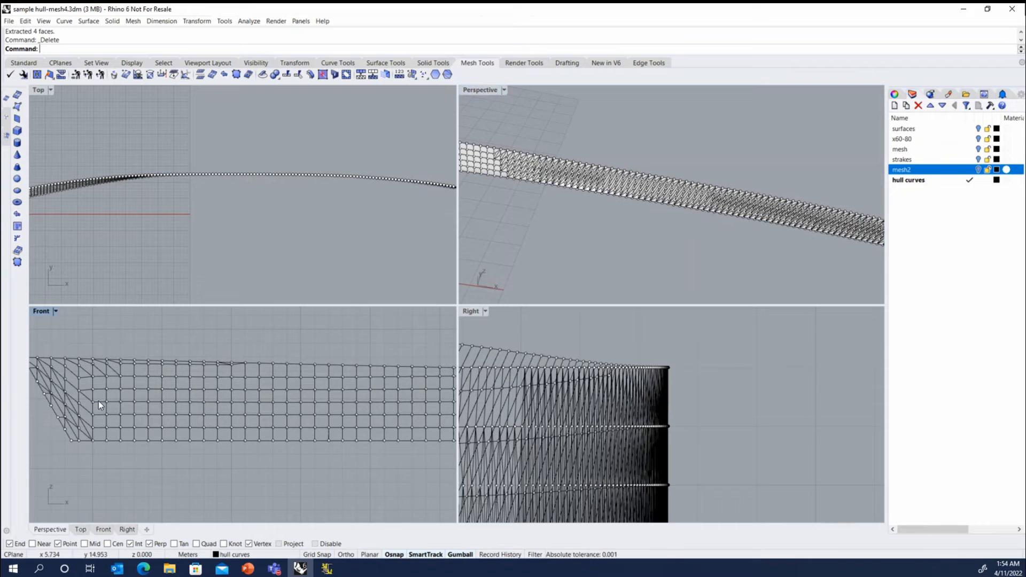
pyautogui.scroll(-4, 81, 394)
pyautogui.scroll(-8, 81, 395)
pyautogui.scroll(8, 227, 425)
pyautogui.scroll(-4, 236, 413)
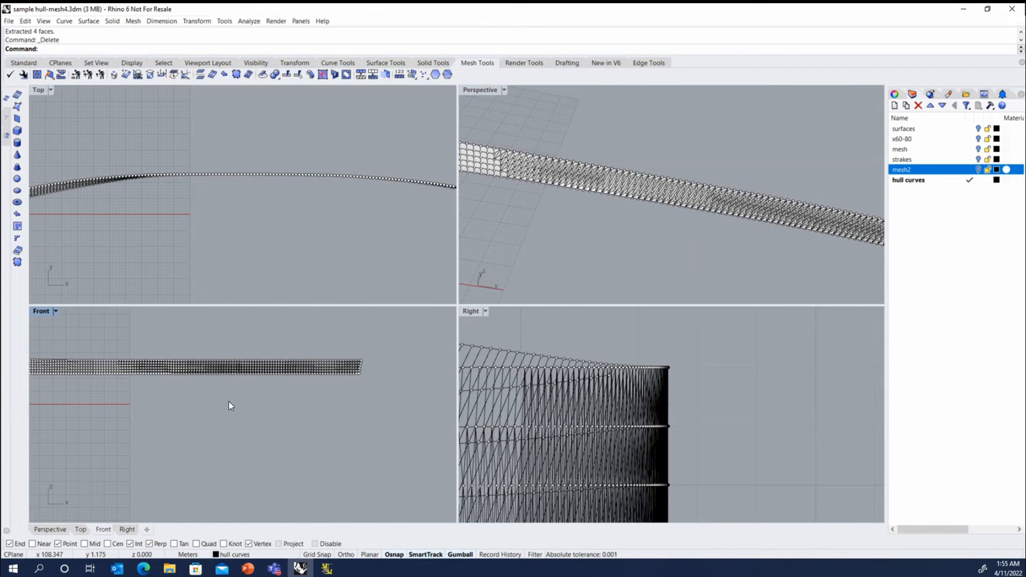
pyautogui.scroll(4, 124, 357)
pyautogui.scroll(2, 120, 356)
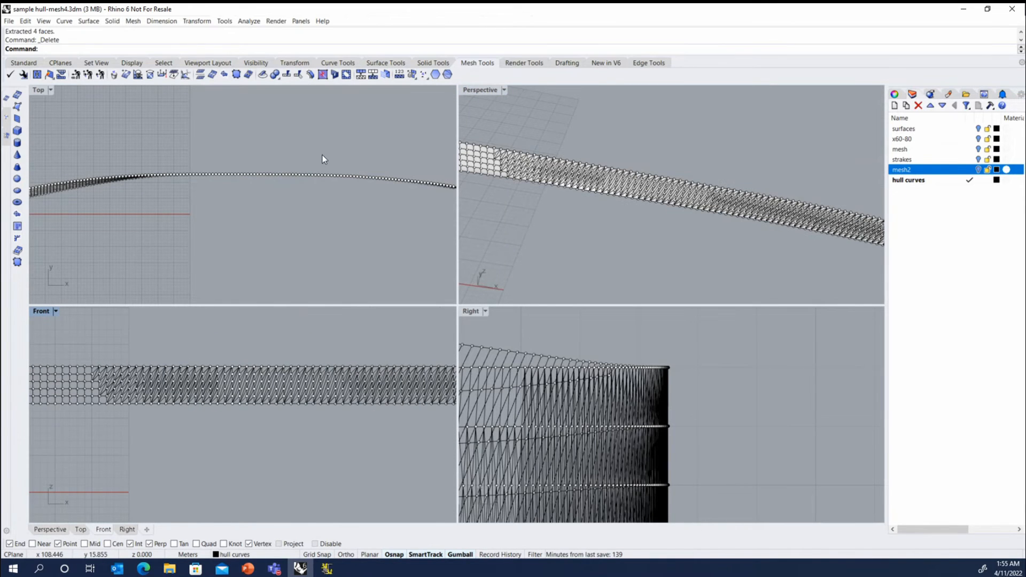
# - Extract all mesh faces from the end of the clean quad grid to the far end of the hull with ExtractMeshFaces and delete them
pyautogui.click(411, 74)
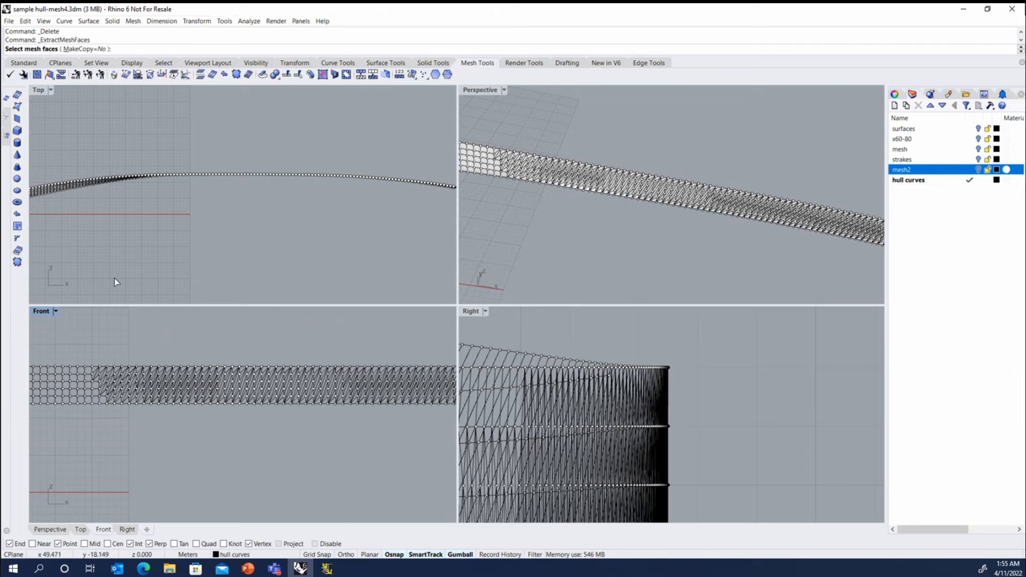
pyautogui.scroll(-4, 91, 345)
pyautogui.scroll(3, 94, 341)
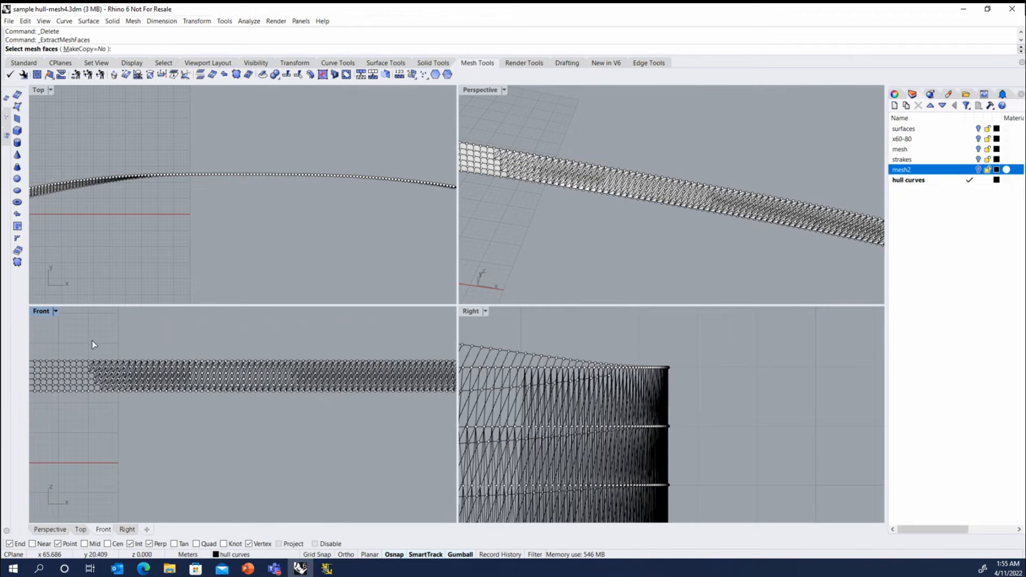
pyautogui.moveTo(92, 341); pyautogui.dragTo(438, 409)
pyautogui.scroll(-3, 95, 413)
pyautogui.moveTo(228, 353); pyautogui.dragTo(368, 427)
pyautogui.scroll(5, 133, 371)
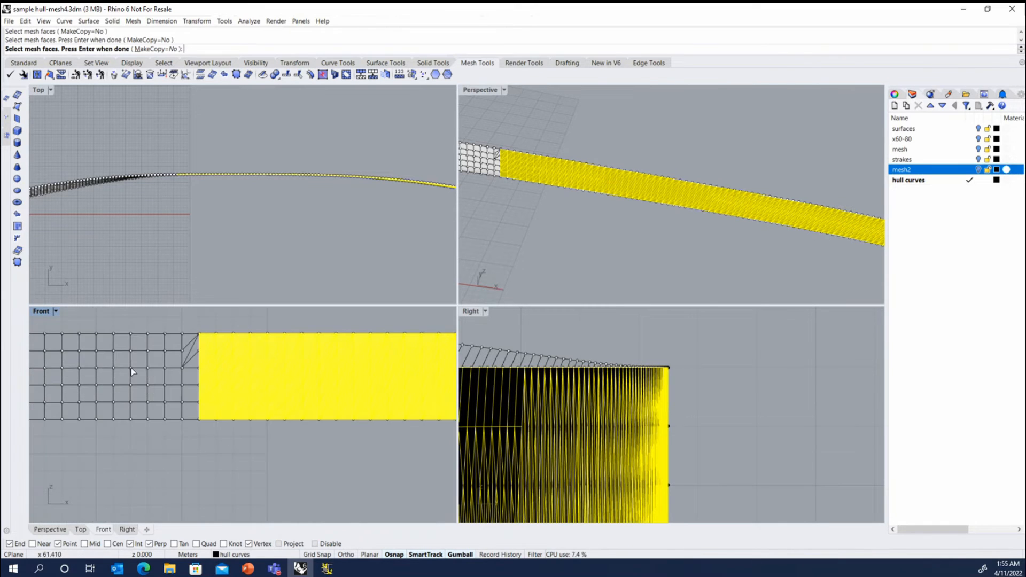
pyautogui.moveTo(177, 326); pyautogui.dragTo(207, 441)
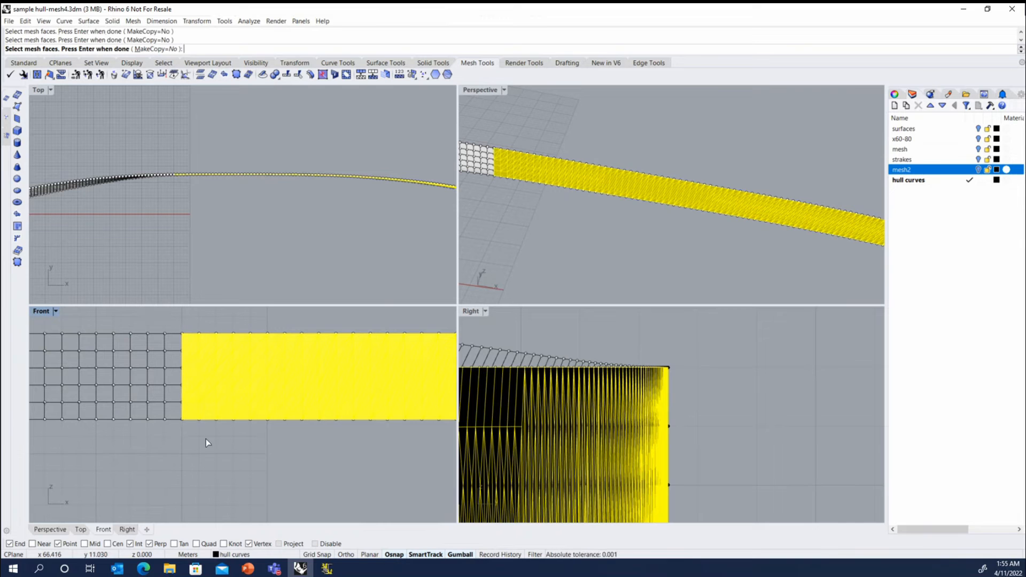
pyautogui.press('Return')
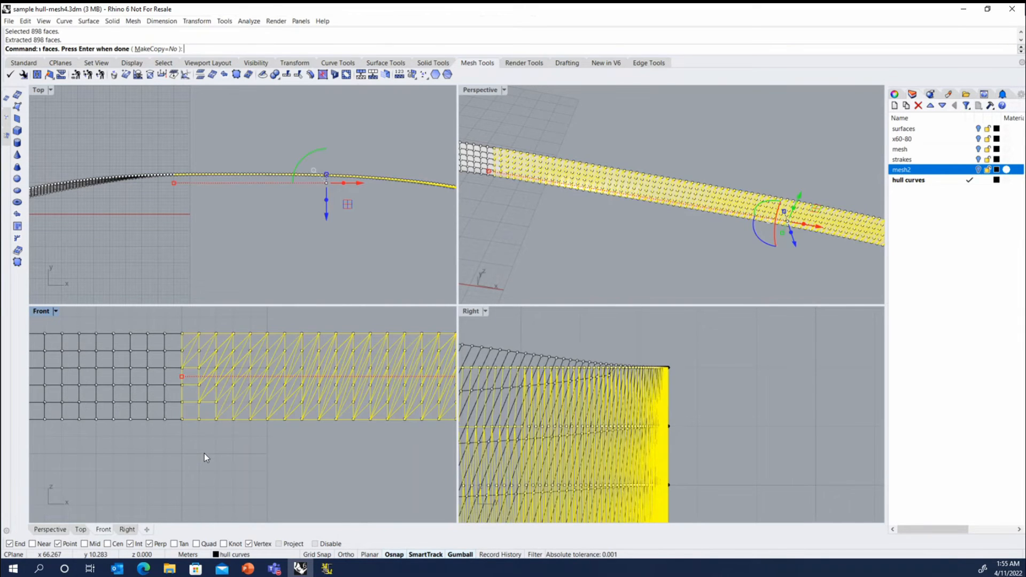
pyautogui.press('Delete')
# - Select all hull points with SelPt and deselect those covered by the remaining quad mesh, keeping the ones along its cut edge
pyautogui.scroll(-8, 201, 370)
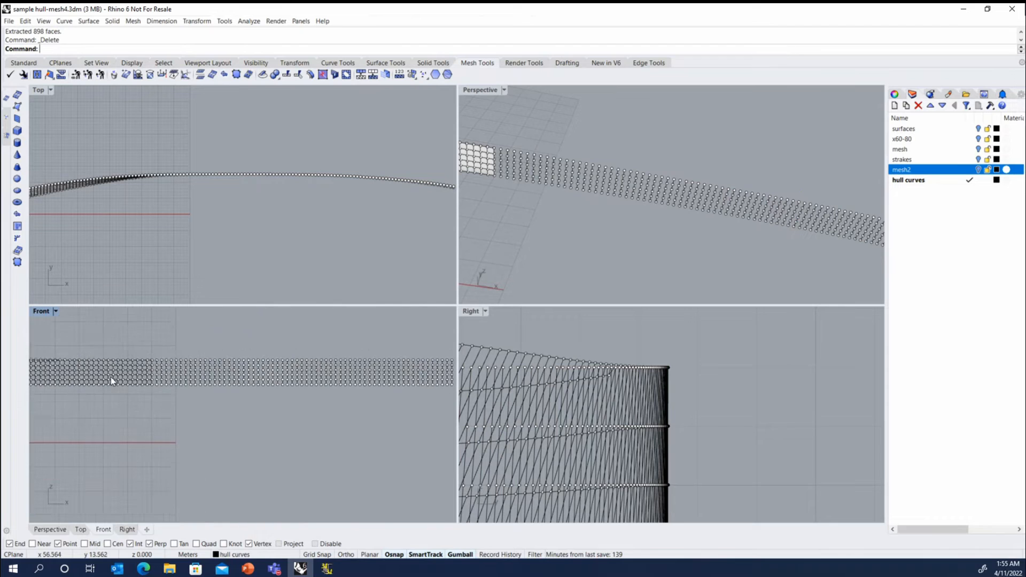
pyautogui.scroll(-2, 140, 373)
pyautogui.scroll(4, 235, 389)
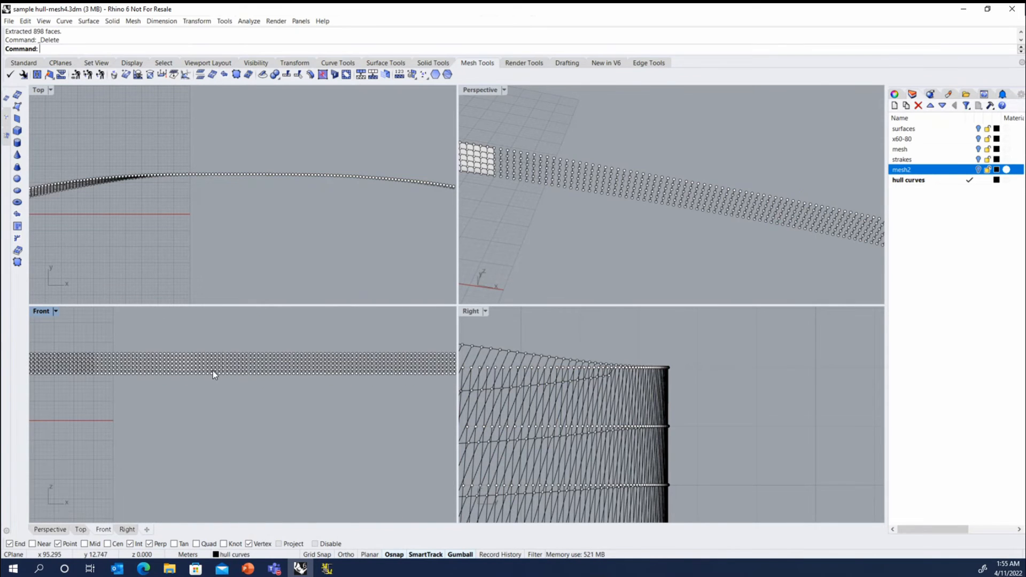
pyautogui.write('selpt')
pyautogui.press('Return')
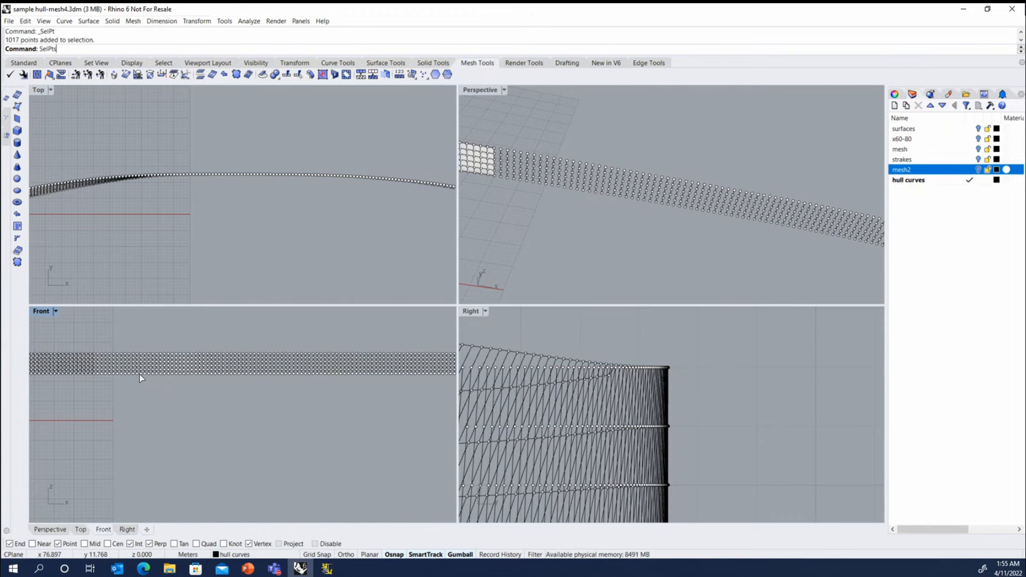
pyautogui.scroll(-2, 277, 408)
pyautogui.scroll(2, 128, 373)
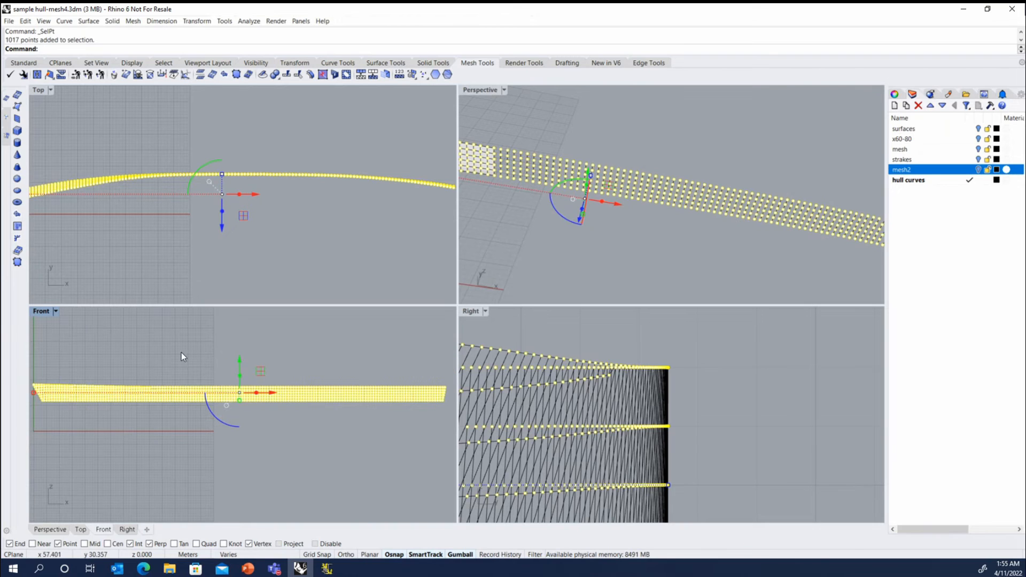
pyautogui.keyDown('ctrl'); pyautogui.moveTo(207, 368); pyautogui.dragTo(40, 448); pyautogui.keyUp('ctrl')
pyautogui.scroll(2, 250, 439)
pyautogui.scroll(2, 259, 396)
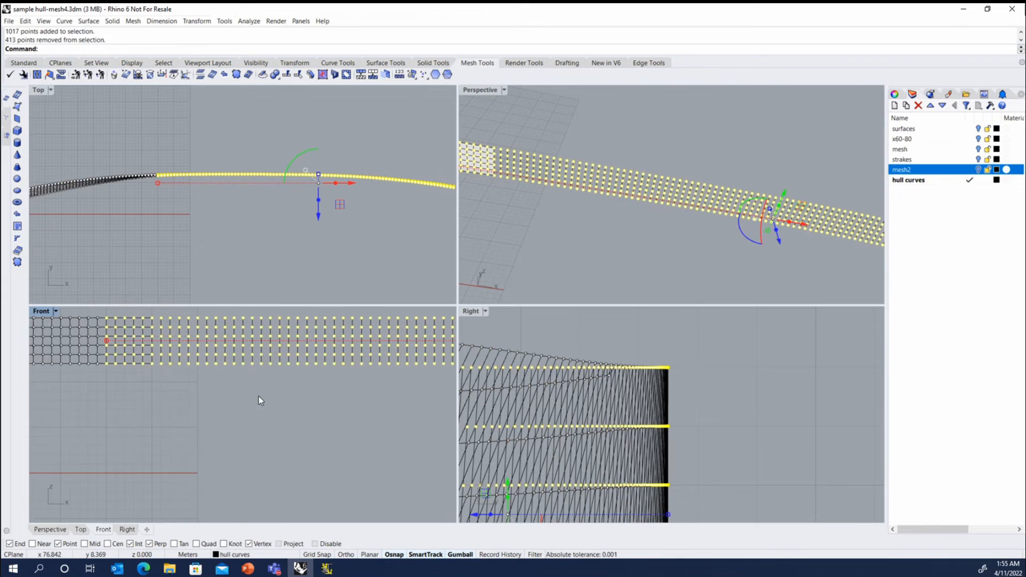
pyautogui.keyDown('ctrl'); pyautogui.moveTo(143, 370); pyautogui.dragTo(85, 308); pyautogui.keyUp('ctrl')
pyautogui.scroll(-4, 100, 361)
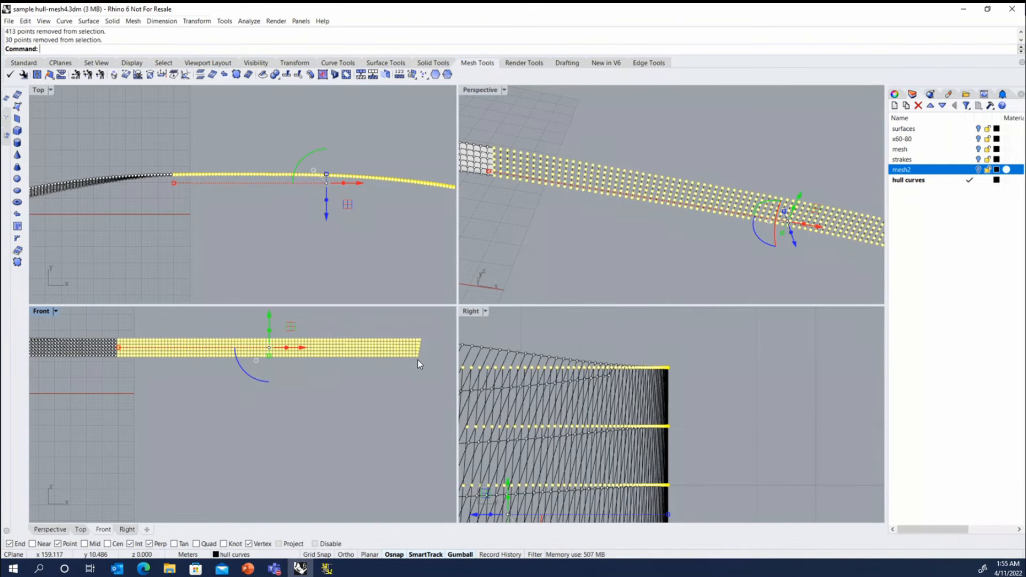
# - Patch a mesh through the selected points with MeshPatch at an angle tolerance of 15
pyautogui.click(17, 213)
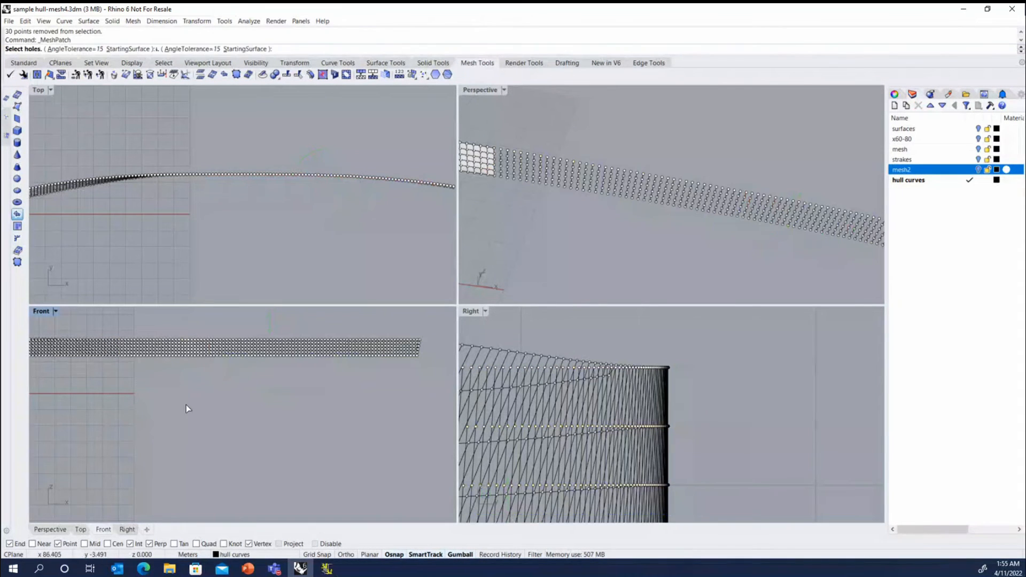
pyautogui.press('Return')
pyautogui.scroll(5, 277, 347)
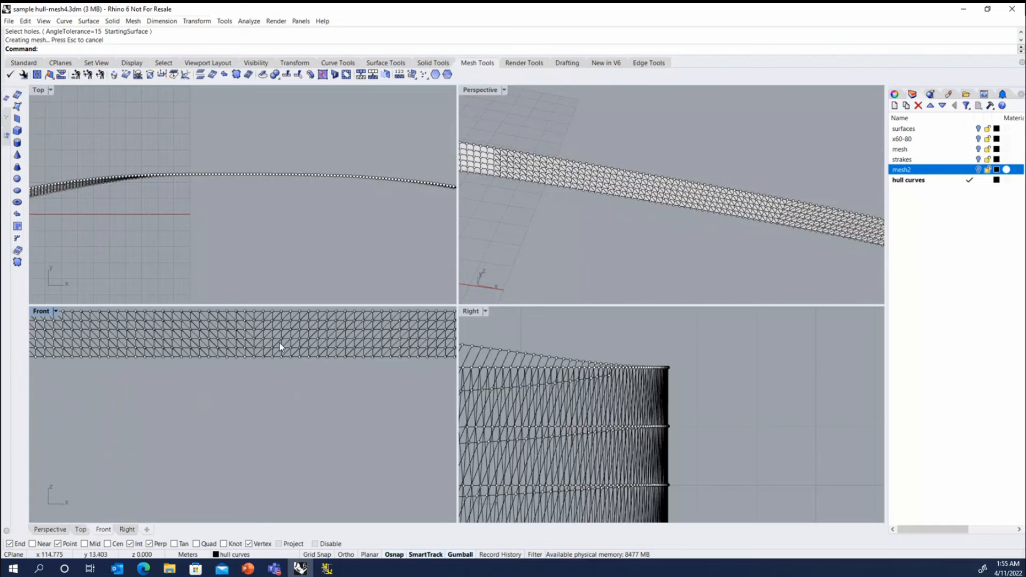
# - Quadrangulate the new patch mesh with planarity 5, rectangularity 2 and increment 1
pyautogui.click(274, 376)
pyautogui.scroll(-2, 274, 376)
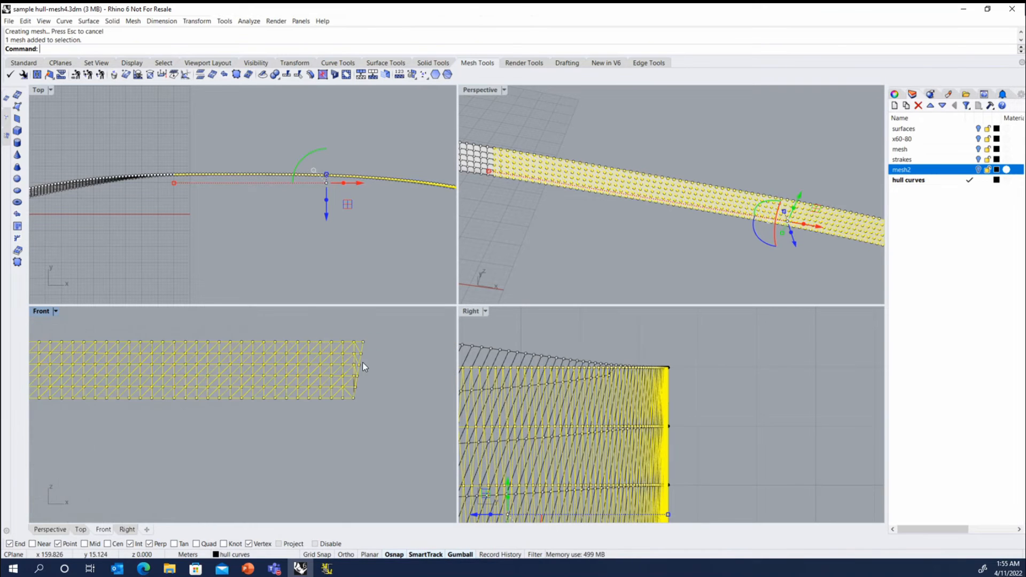
pyautogui.scroll(6, 345, 384)
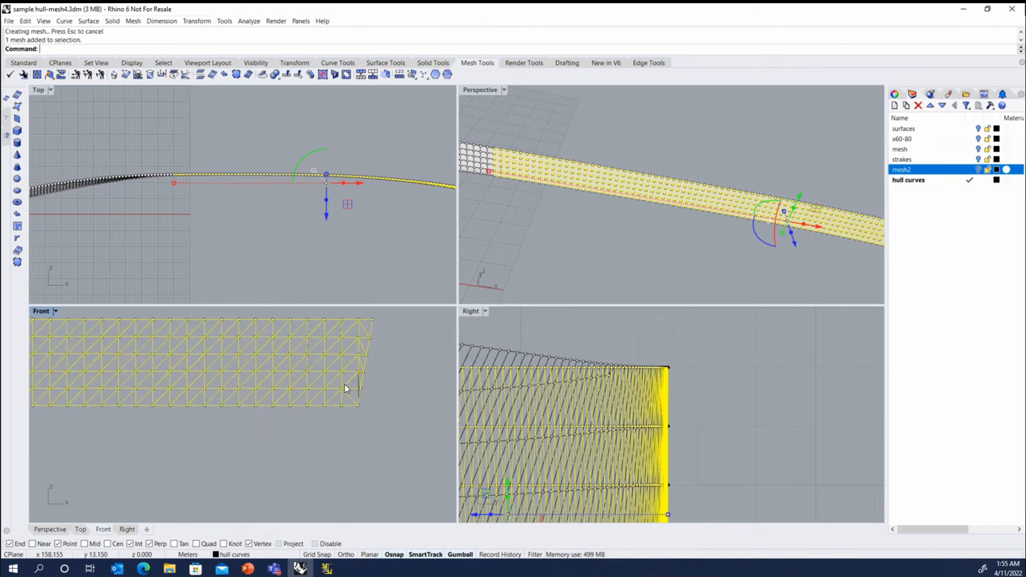
pyautogui.scroll(-3, 371, 390)
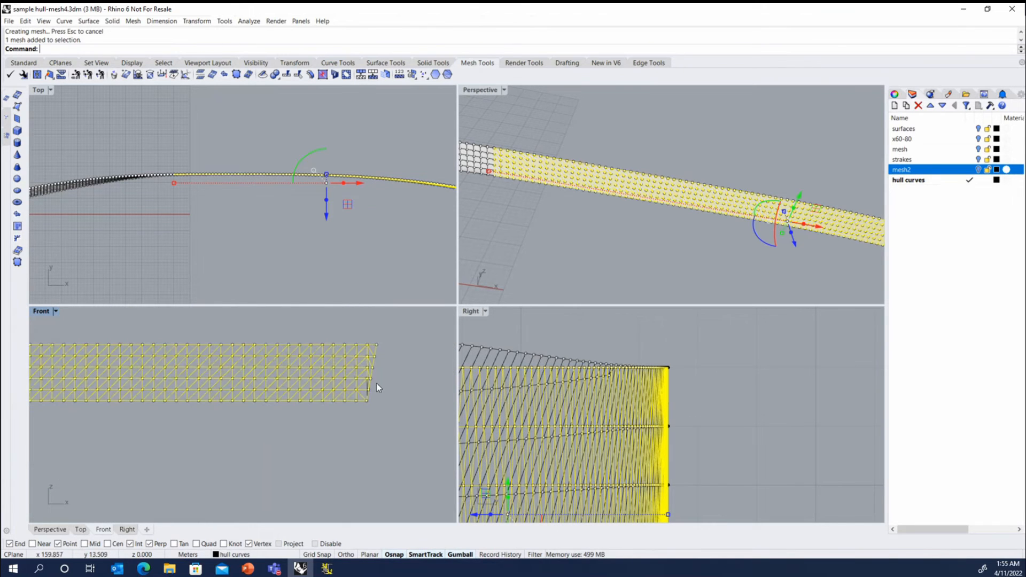
pyautogui.click(360, 74)
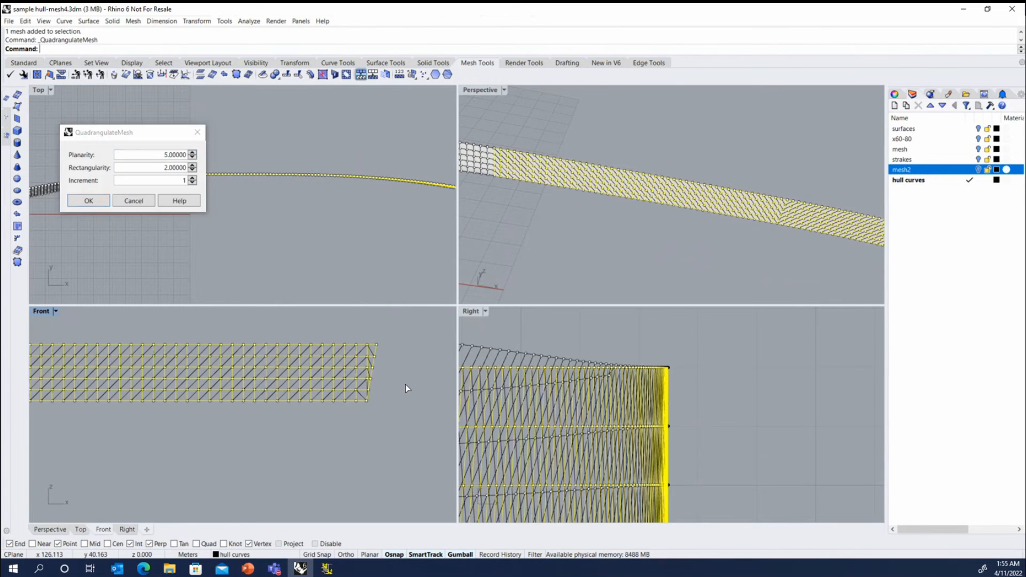
pyautogui.press('Return')
pyautogui.scroll(-1, 407, 384)
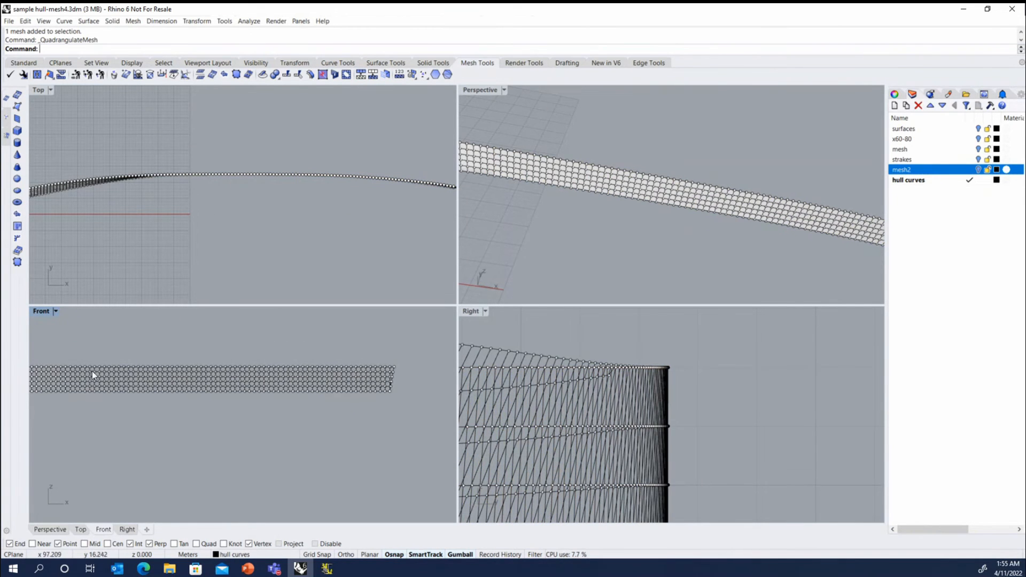
# - Join the newly quadrangulated mesh and the adjoining quad mesh into one mesh
pyautogui.scroll(-6, 302, 389)
pyautogui.scroll(12, 99, 385)
pyautogui.click(189, 384)
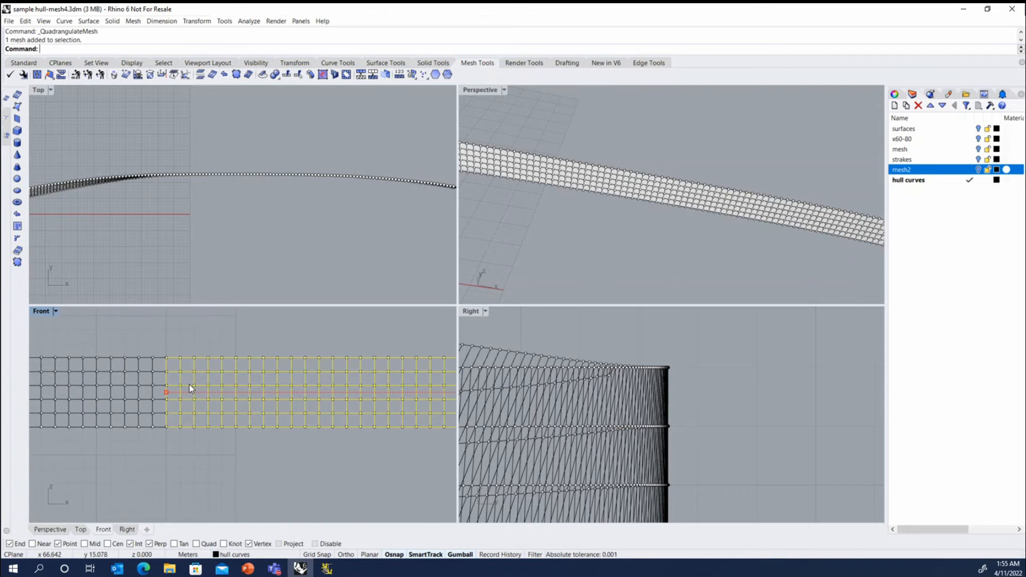
pyautogui.keyDown('shift'); pyautogui.click(159, 383); pyautogui.keyUp('shift')
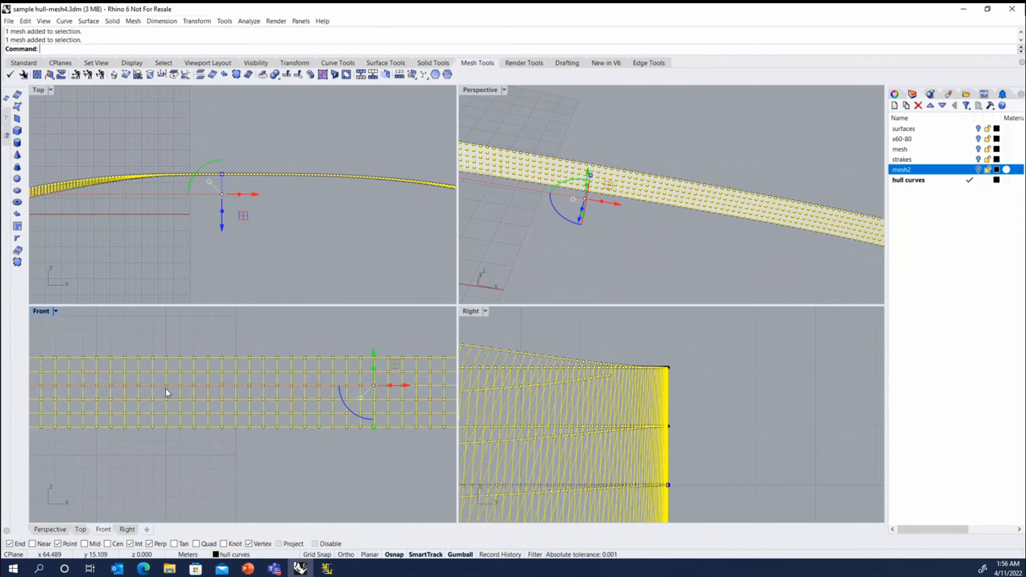
pyautogui.click(24, 63)
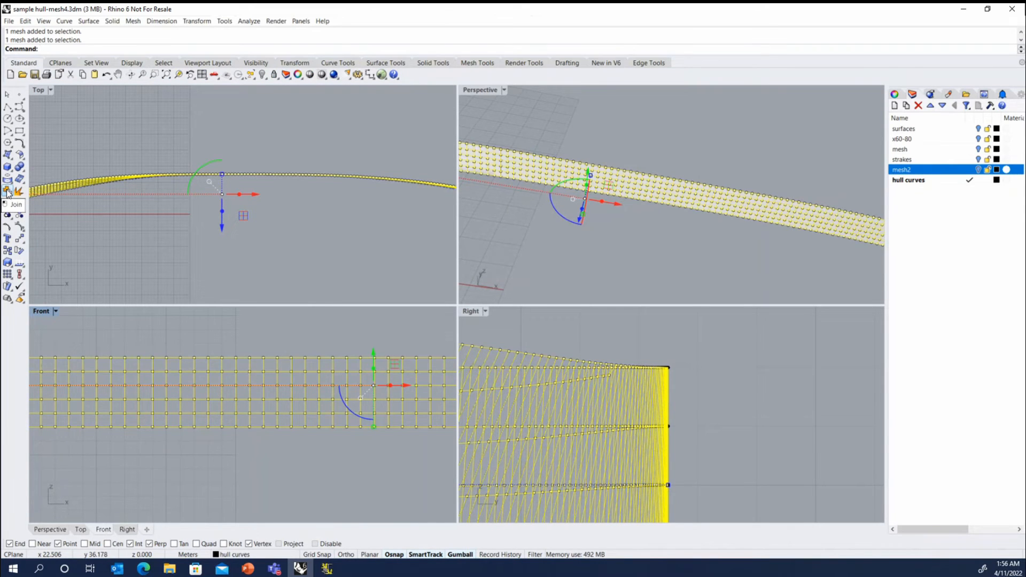
pyautogui.click(7, 192)
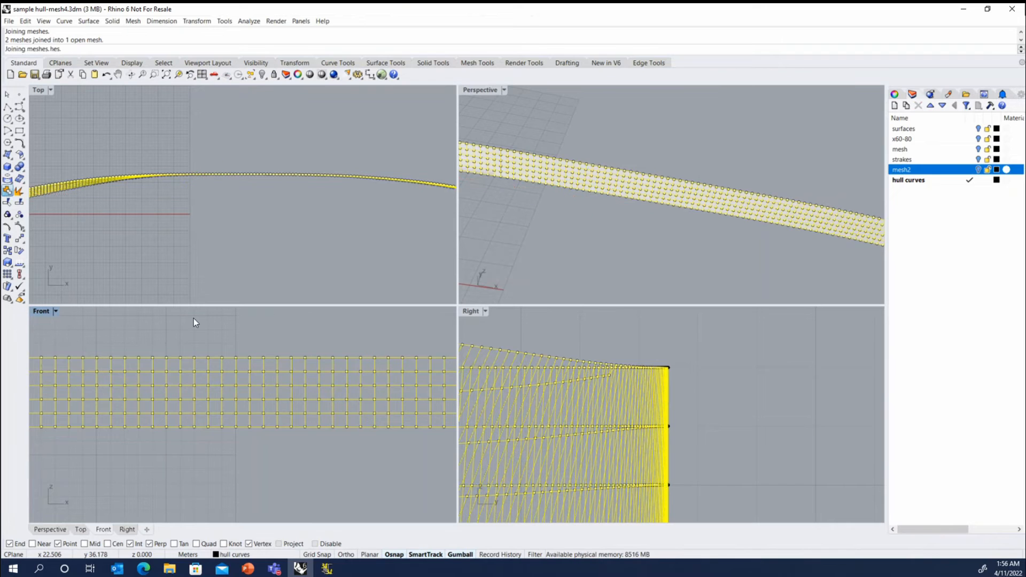
pyautogui.click(264, 344)
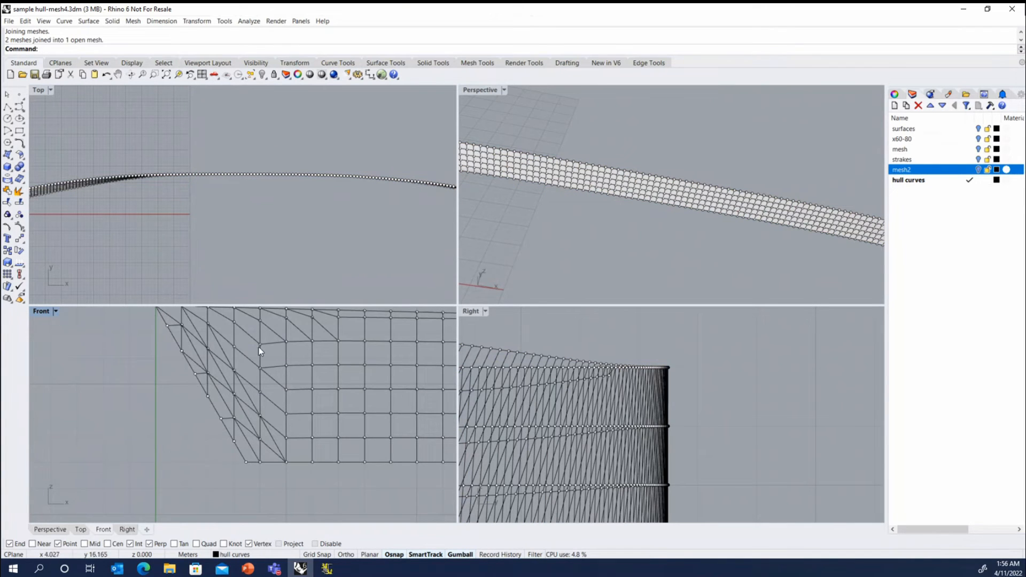
# - Extract the irregular mesh faces between the slanted bow edge and the regular quad grid with ExtractMeshFaces and delete them
pyautogui.scroll(-6, 244, 375)
pyautogui.scroll(5, 298, 347)
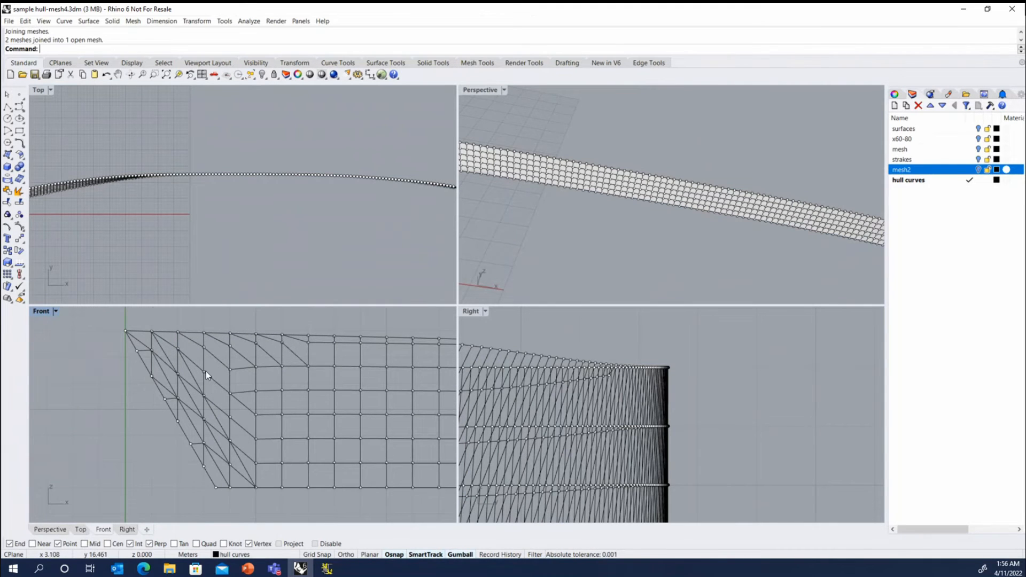
pyautogui.scroll(-2, 206, 371)
pyautogui.click(477, 63)
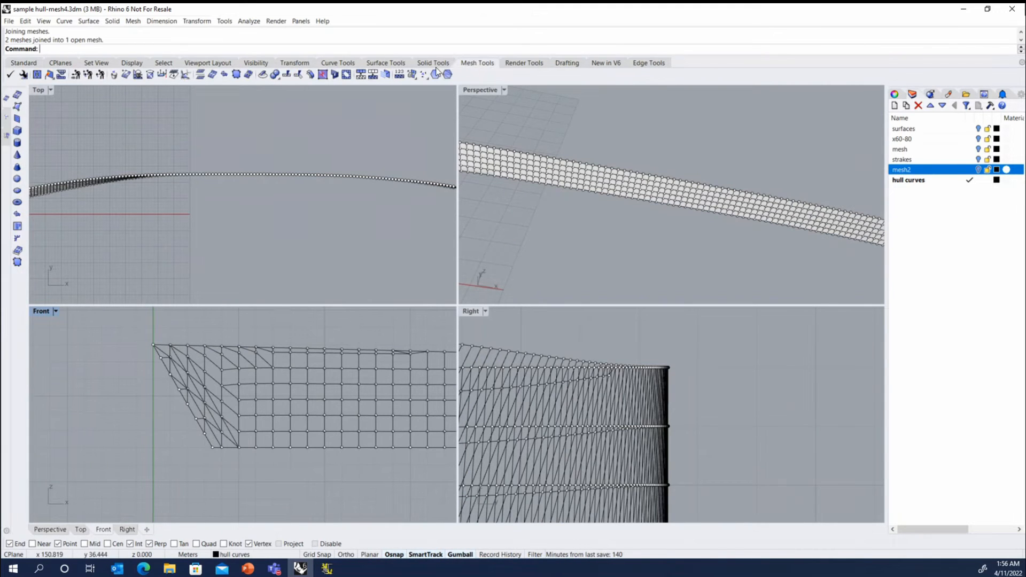
pyautogui.click(412, 75)
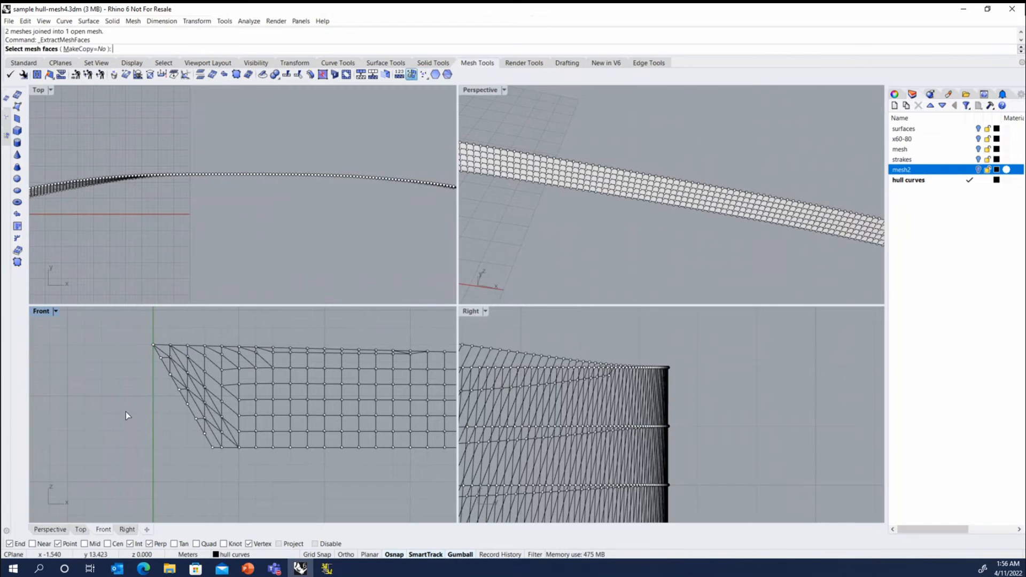
pyautogui.moveTo(139, 323); pyautogui.dragTo(242, 490)
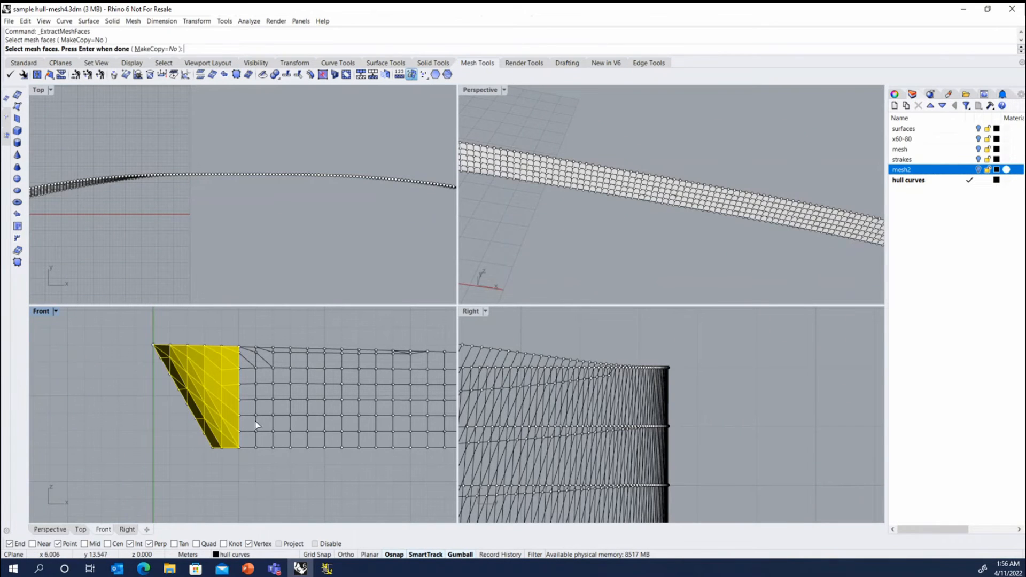
pyautogui.press('Return')
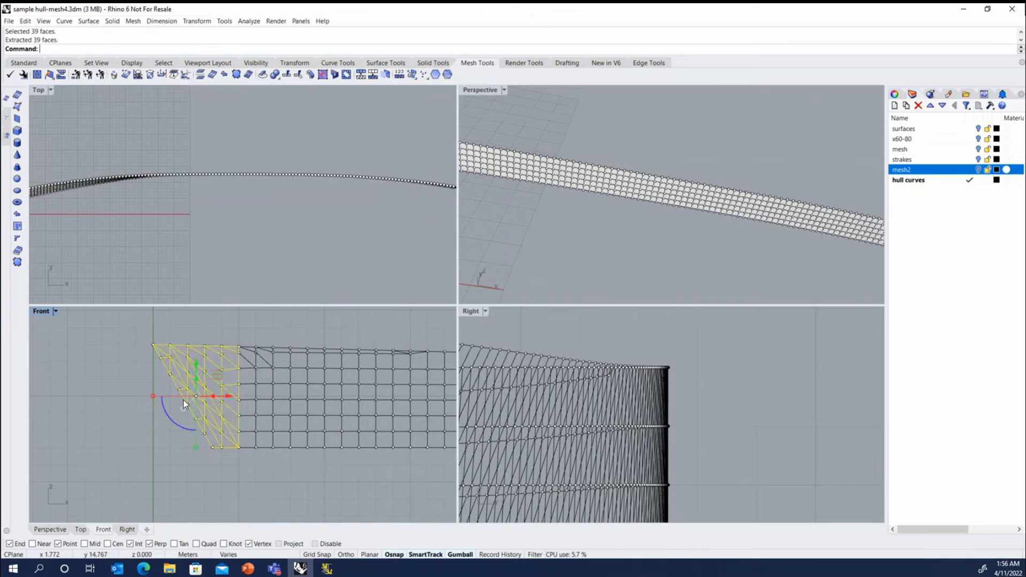
pyautogui.press('Delete')
# - Select only the points in the emptied bow area, including the first grid column, leaving the hull curves out of the selection
pyautogui.moveTo(130, 324); pyautogui.dragTo(245, 459)
pyautogui.scroll(4, 222, 432)
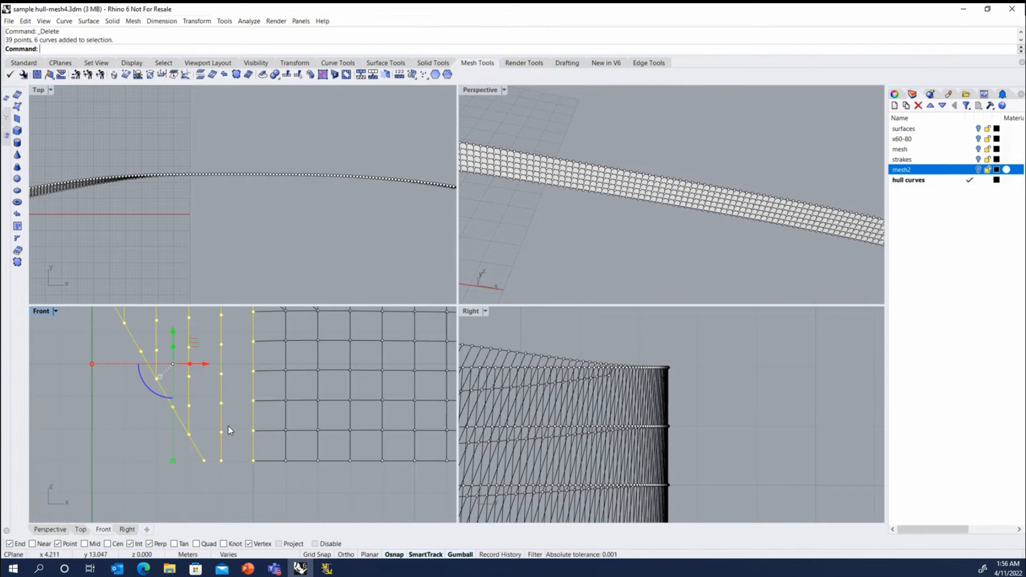
pyautogui.keyDown('ctrl'); pyautogui.moveTo(191, 378); pyautogui.dragTo(157, 383); pyautogui.keyUp('ctrl')
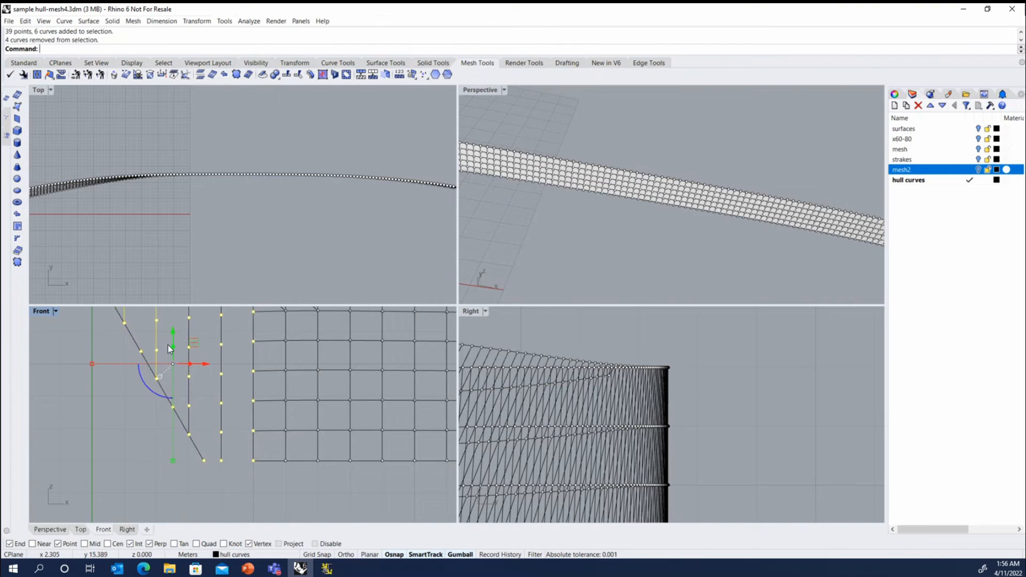
pyautogui.scroll(-6, 92, 437)
pyautogui.scroll(5, 129, 369)
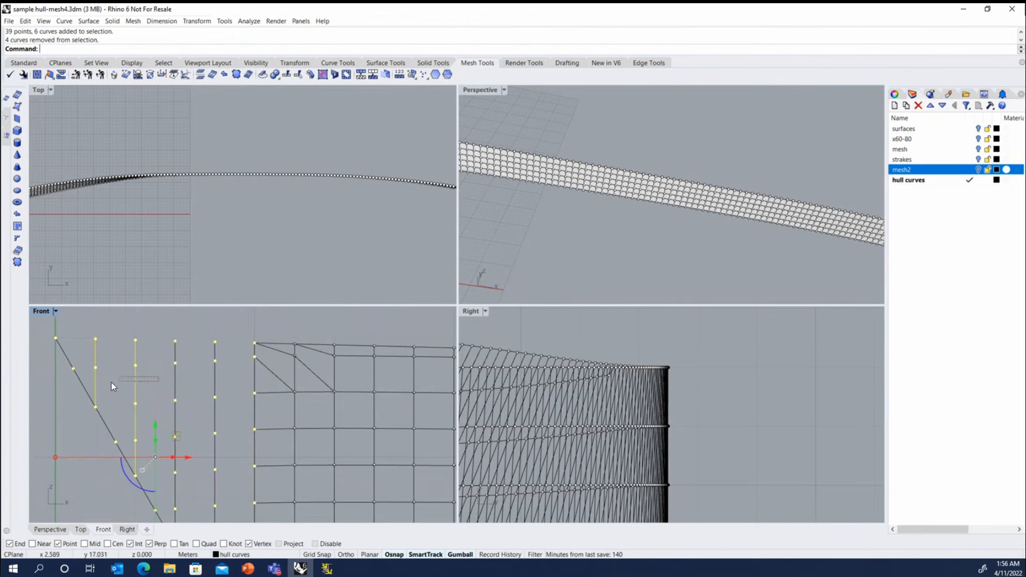
pyautogui.keyDown('ctrl'); pyautogui.moveTo(91, 387); pyautogui.dragTo(90, 387); pyautogui.keyUp('ctrl')
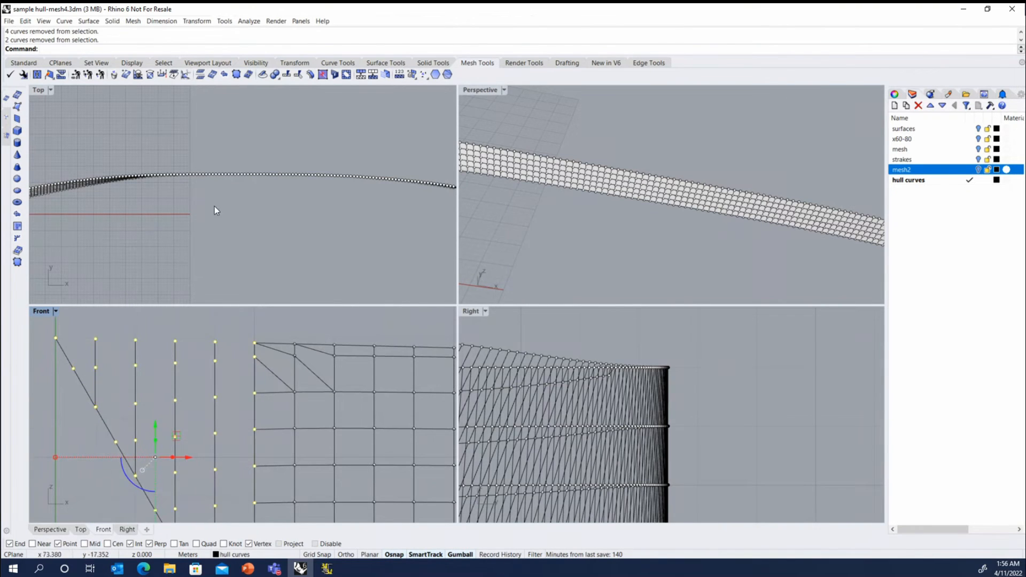
# - Create a mesh patch through the selected bow points with an angle tolerance of 15
pyautogui.click(19, 237)
pyautogui.rightClick(256, 230)
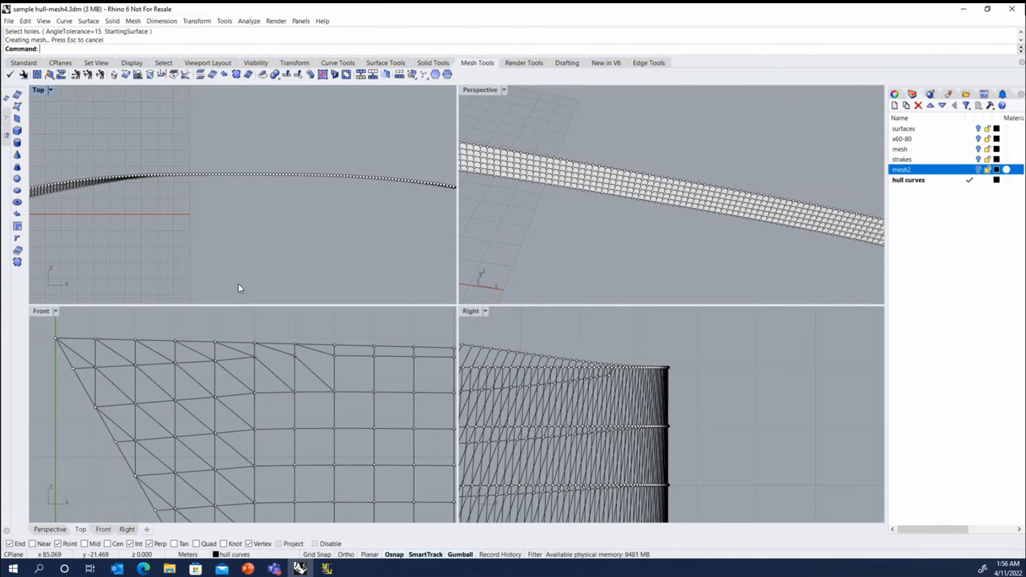
pyautogui.scroll(-4, 239, 284)
pyautogui.scroll(-4, 229, 399)
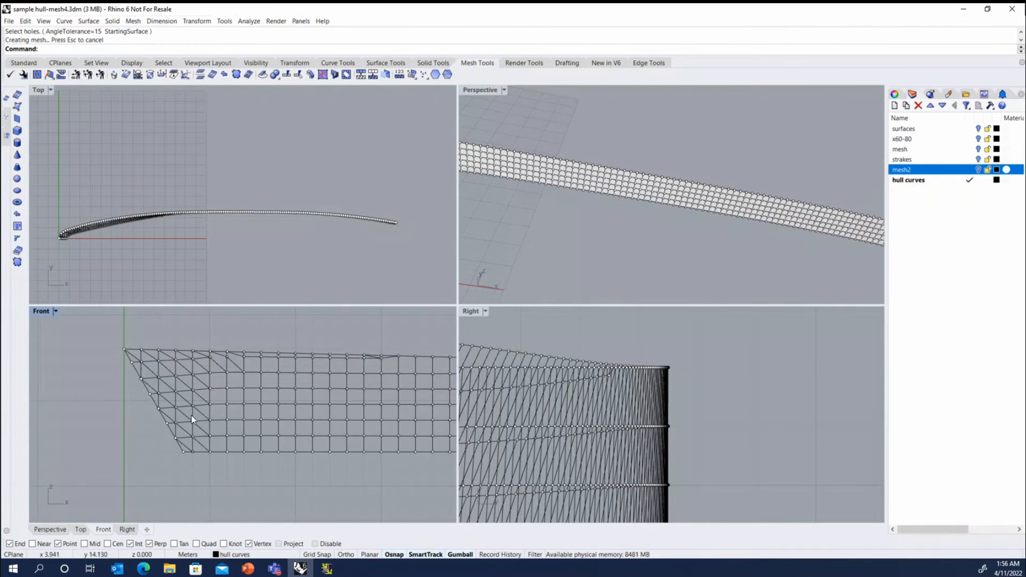
# - Quadrangulate the bow patch mesh with planarity 5, rectangularity 2 and increment 1
pyautogui.click(175, 357)
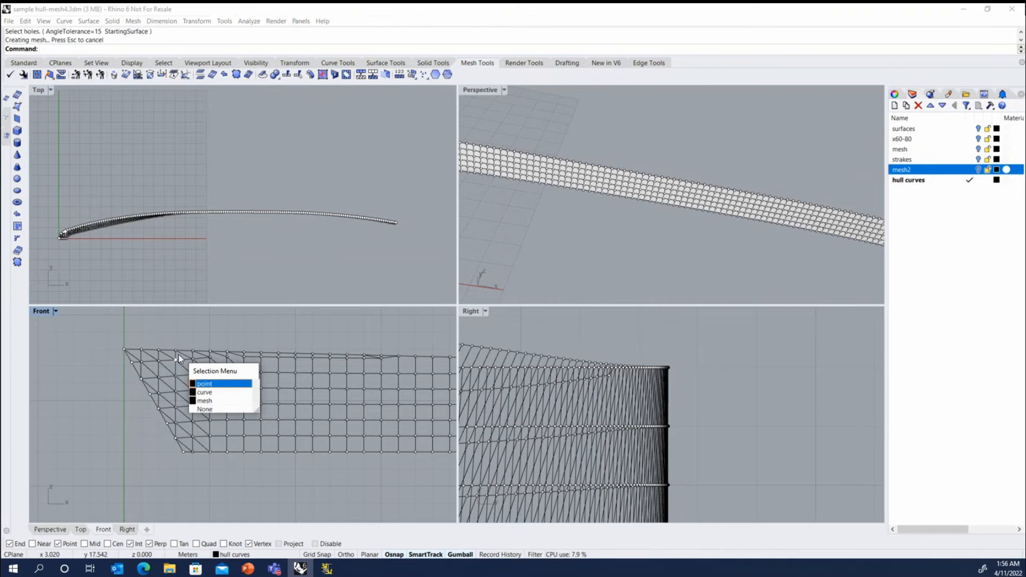
pyautogui.click(205, 400)
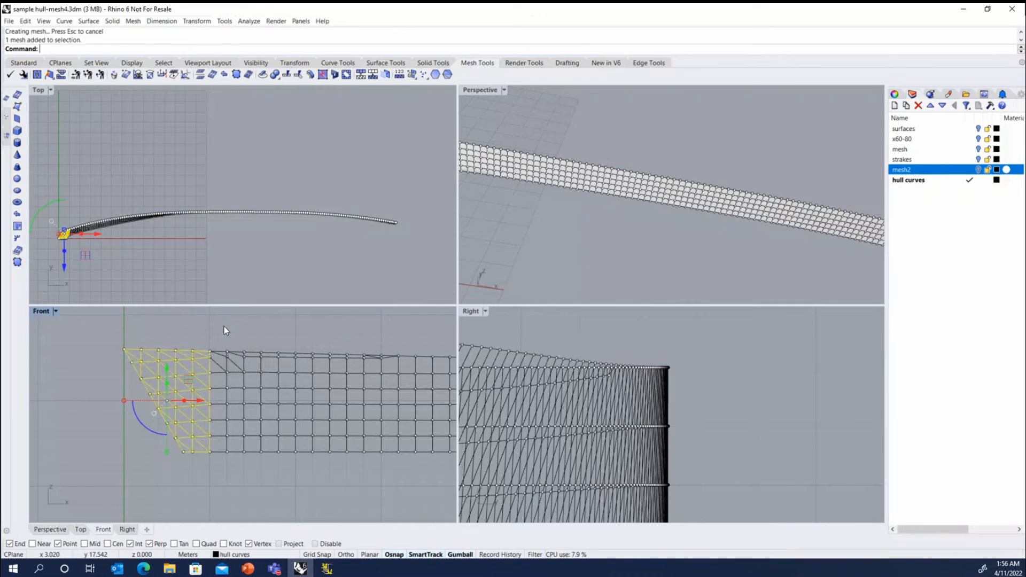
pyautogui.click(360, 74)
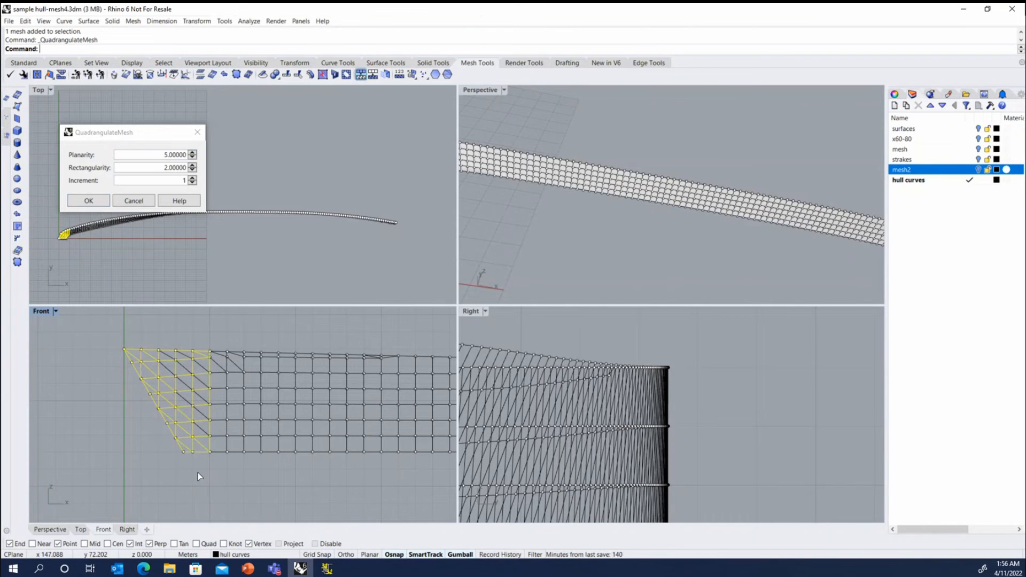
pyautogui.press('Return')
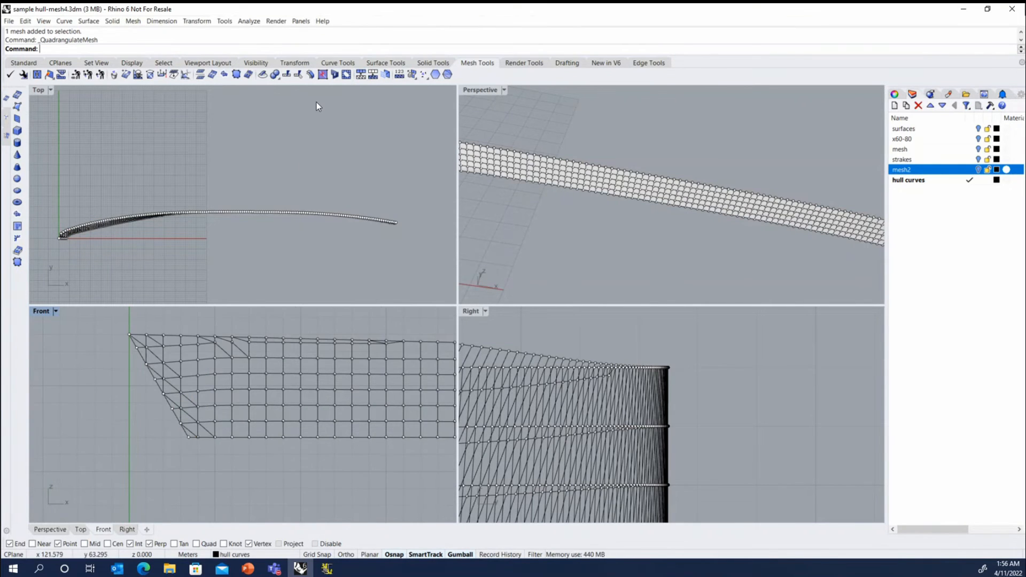
# - Merge the leftover triangle pairs along the slanted bow edge and its lower corner into quads with Merge2MeshFaces
pyautogui.click(322, 74)
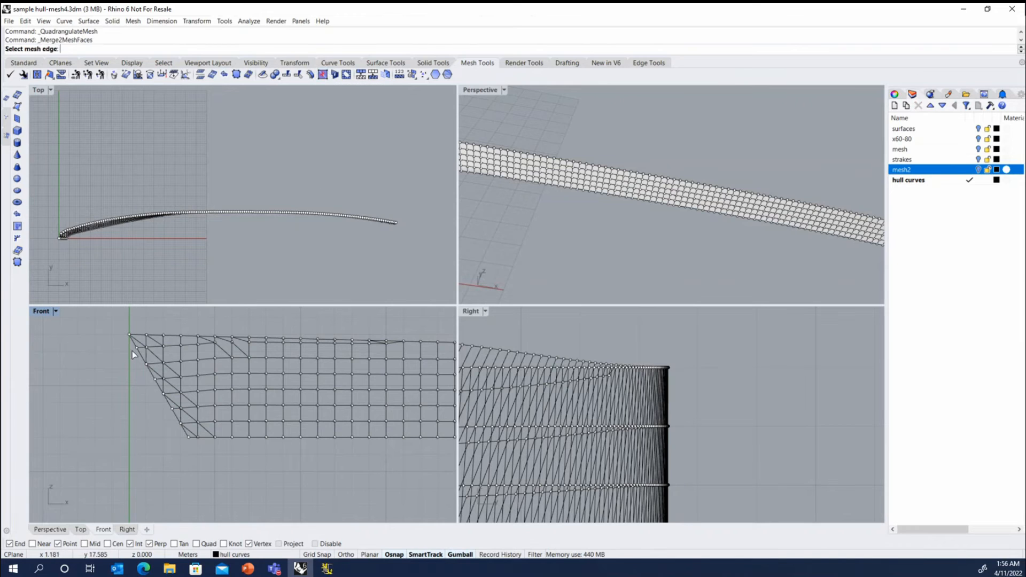
pyautogui.scroll(3, 128, 353)
pyautogui.click(165, 338)
pyautogui.click(166, 338)
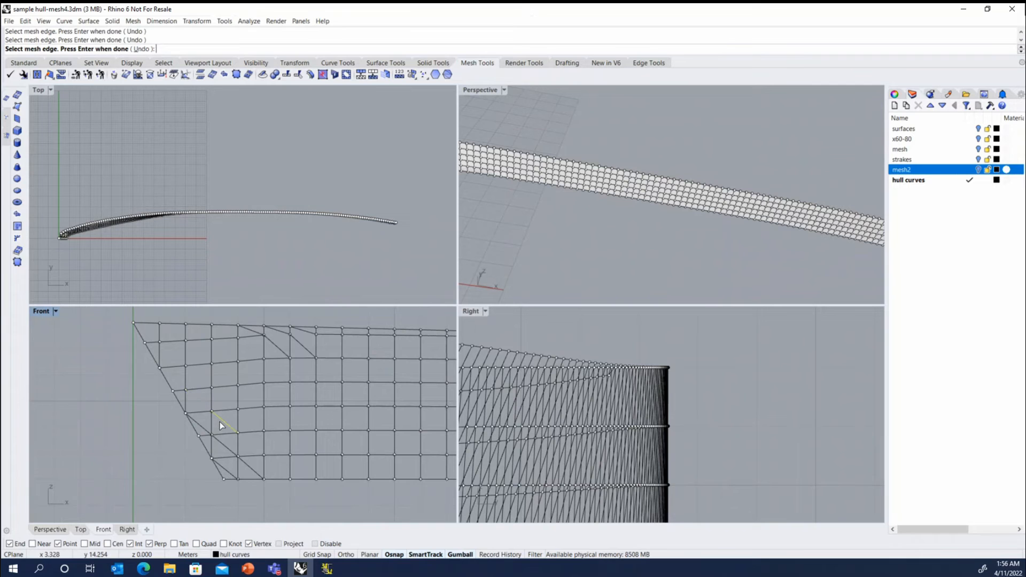
pyautogui.click(220, 443)
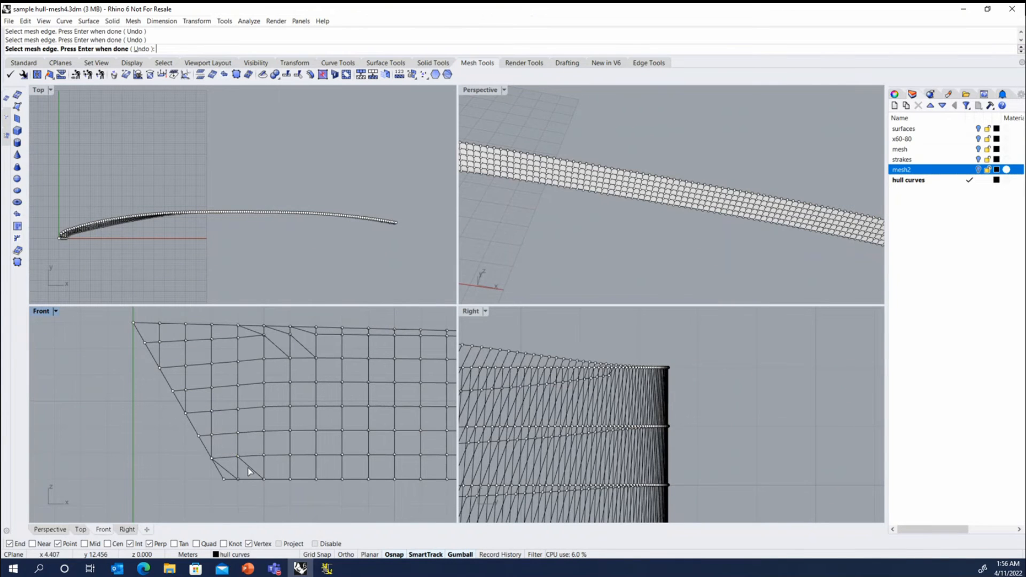
pyautogui.click(248, 467)
pyautogui.click(230, 470)
pyautogui.scroll(-3, 270, 348)
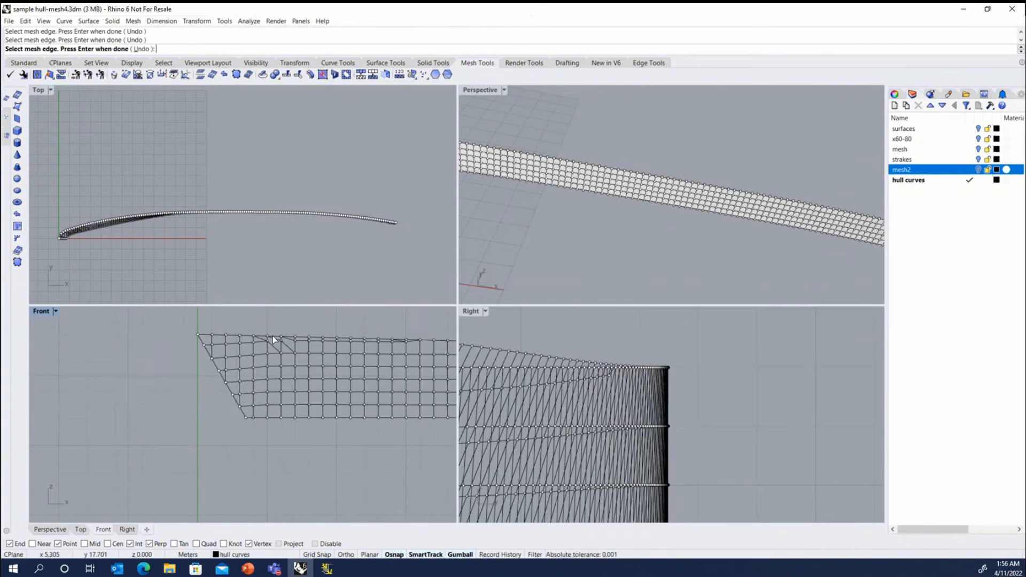
pyautogui.scroll(3, 252, 360)
pyautogui.scroll(4, 292, 358)
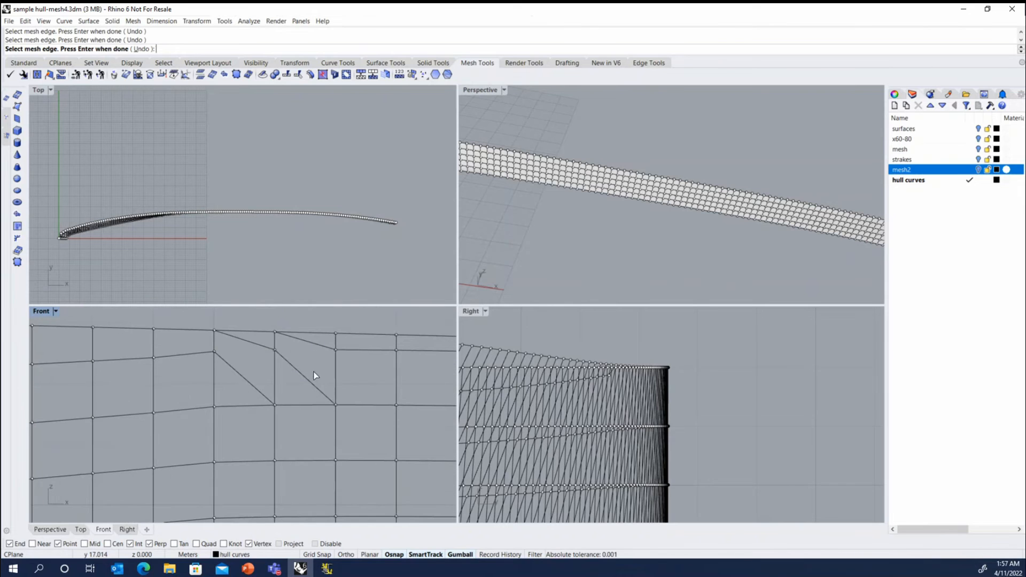
pyautogui.press('Return')
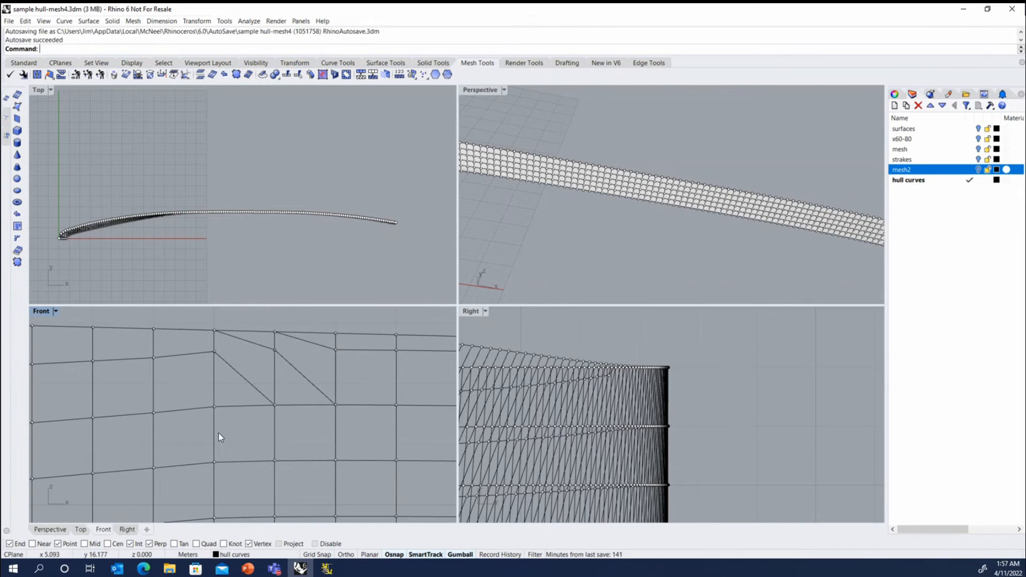
# - Join the quadrangulated bow patch mesh with the main hull mesh, leaving the hull curve out of the selection
pyautogui.click(213, 430)
pyautogui.click(275, 430)
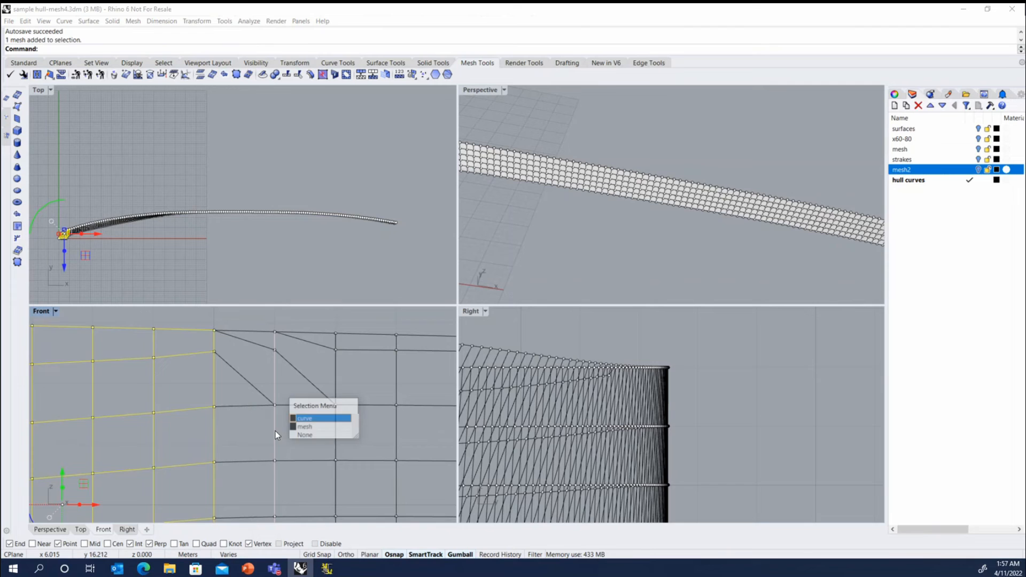
pyautogui.click(309, 427)
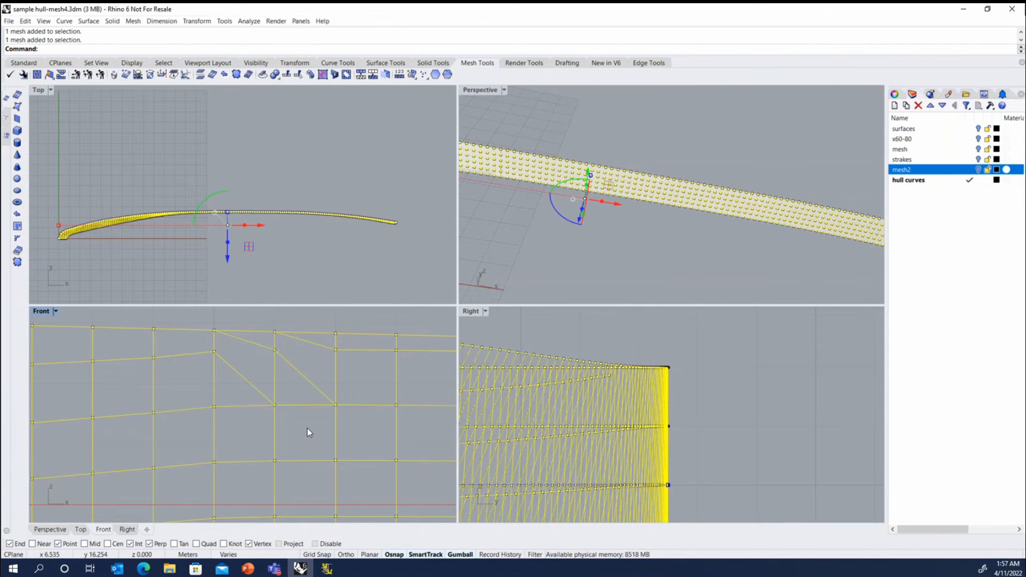
pyautogui.hotkey('ctrl', 'j')
pyautogui.scroll(1, 306, 428)
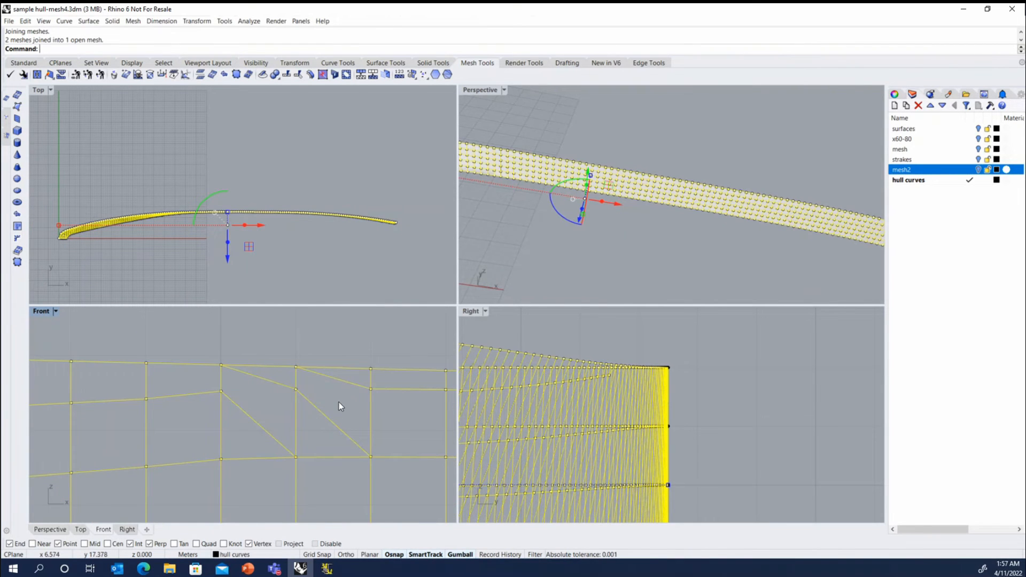
pyautogui.press('Escape')
# - Delete the irregular faces under the hull's upper edge in the first column where the bow patch meets the main mesh
pyautogui.scroll(-2, 290, 386)
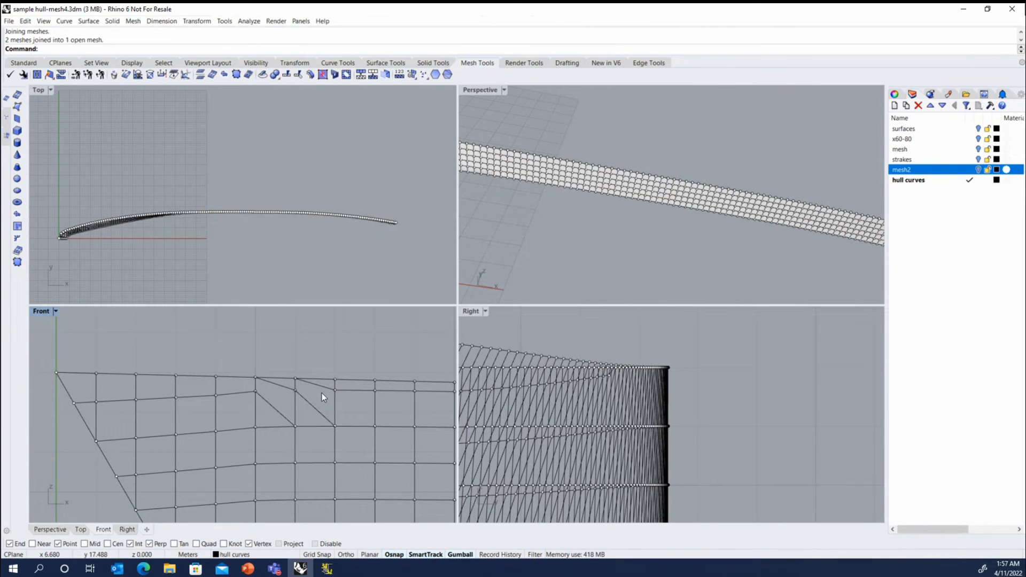
pyautogui.click(18, 108)
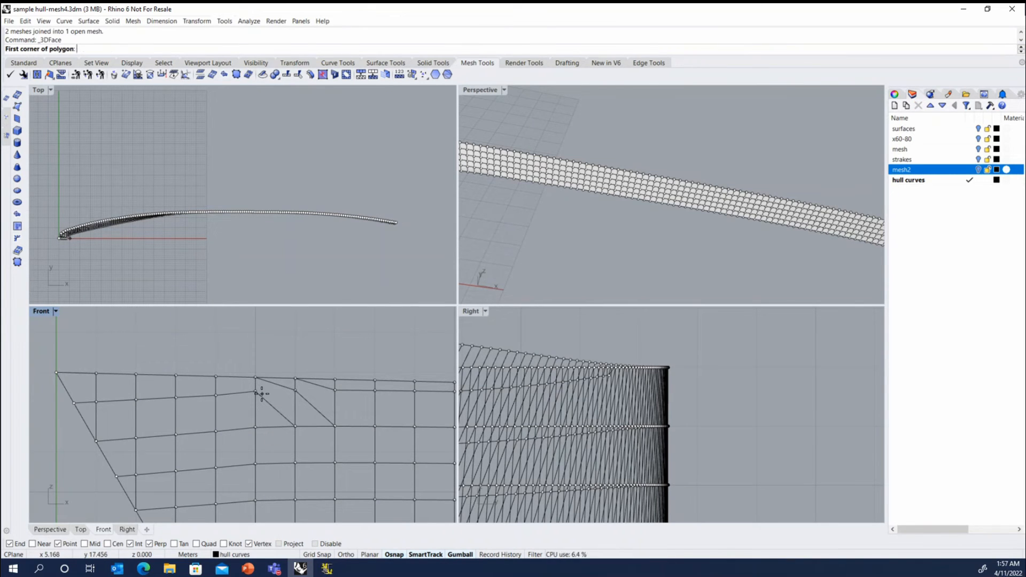
pyautogui.press('Escape')
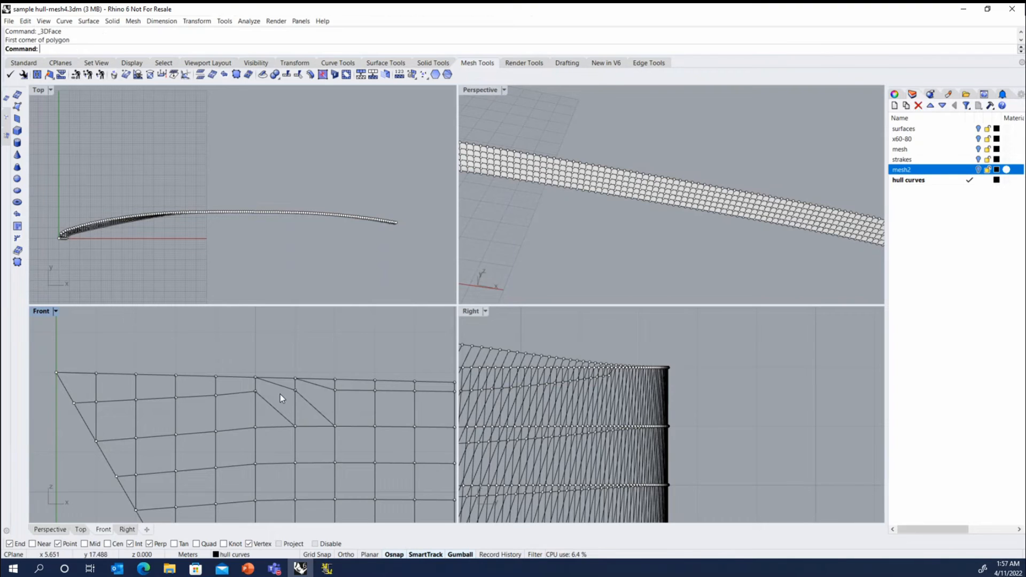
pyautogui.scroll(5, 273, 406)
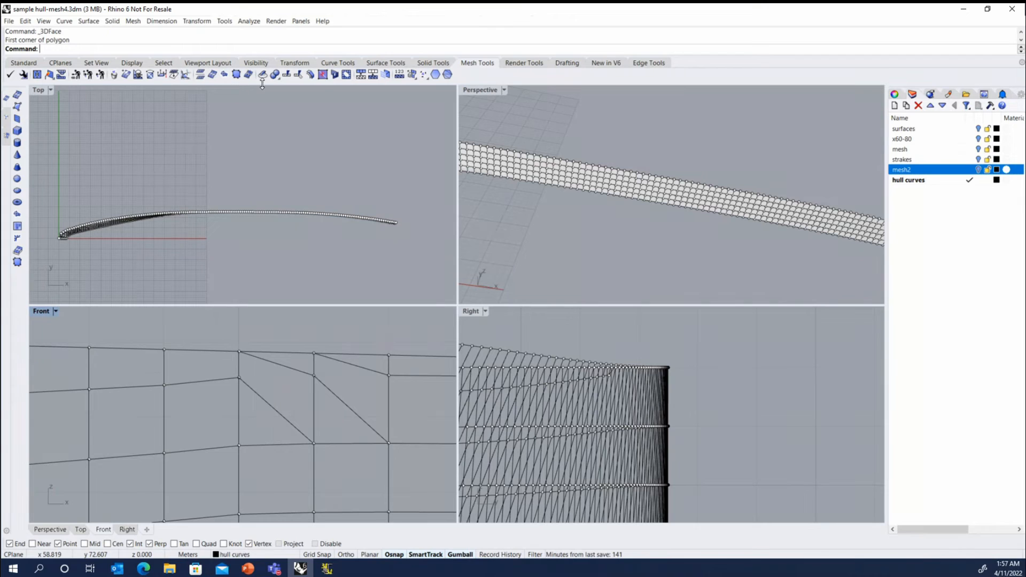
pyautogui.click(114, 76)
pyautogui.moveTo(278, 325); pyautogui.dragTo(246, 415)
pyautogui.press('Return')
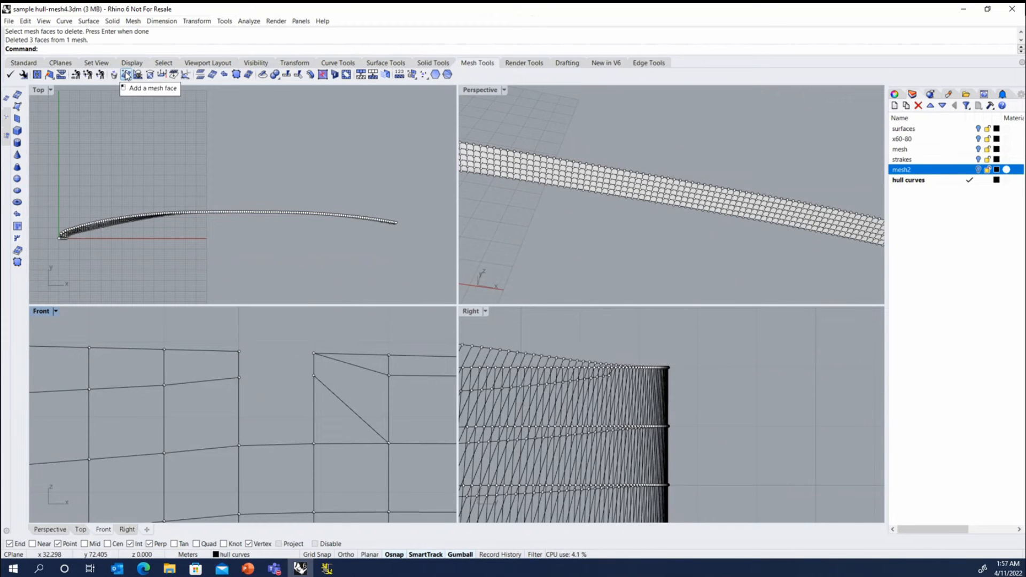
# - Rebuild the two missing quads in the emptied column with PatchSingleFace, bridging its facing vertical edges
pyautogui.click(126, 76)
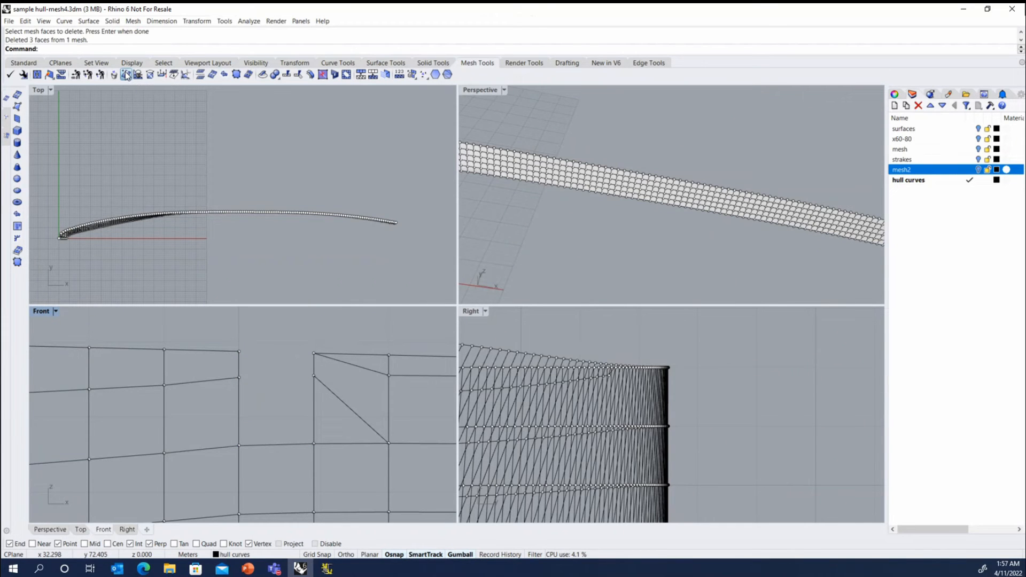
pyautogui.click(240, 409)
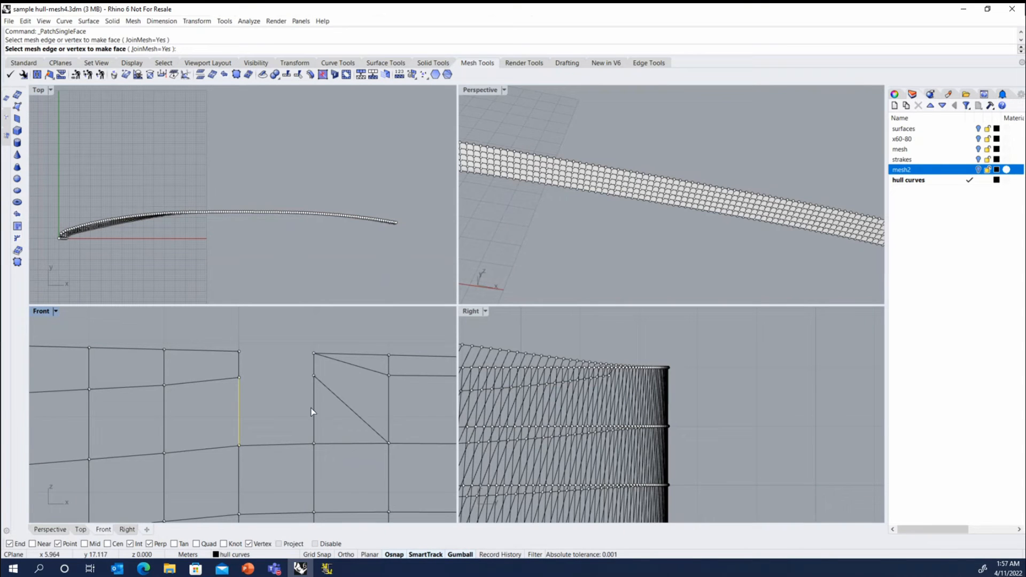
pyautogui.click(313, 411)
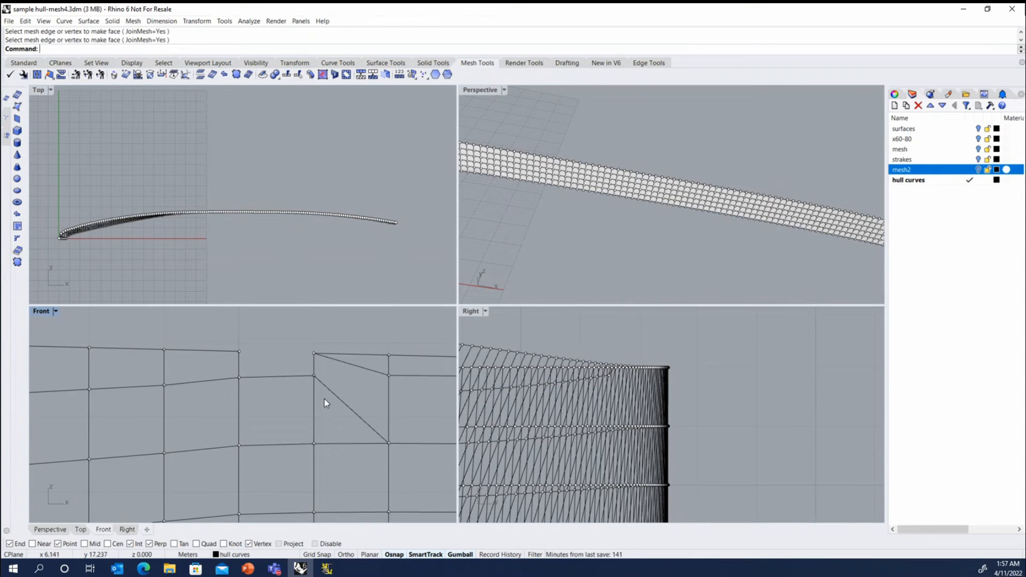
pyautogui.rightClick(238, 360)
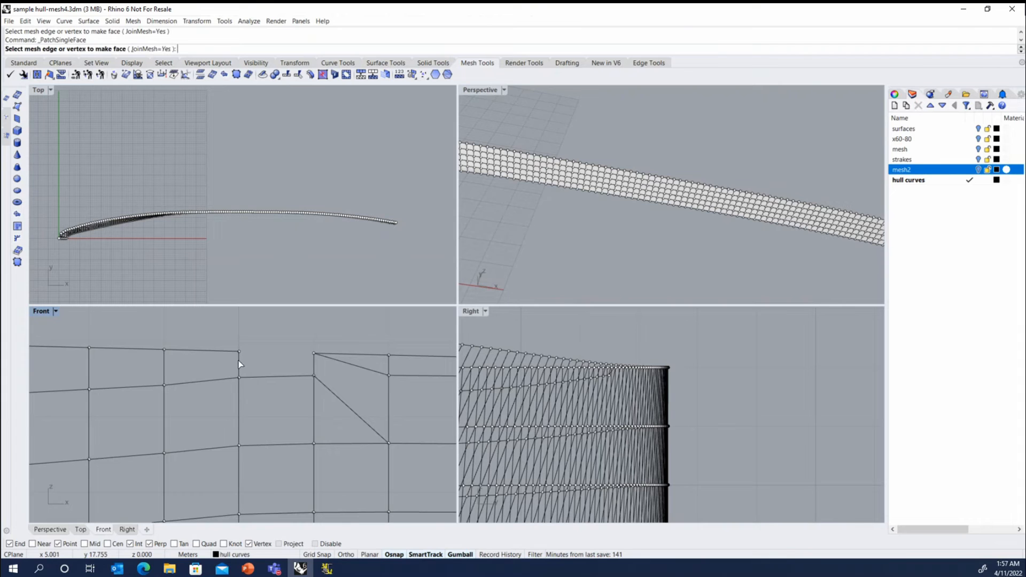
pyautogui.click(239, 362)
pyautogui.click(315, 363)
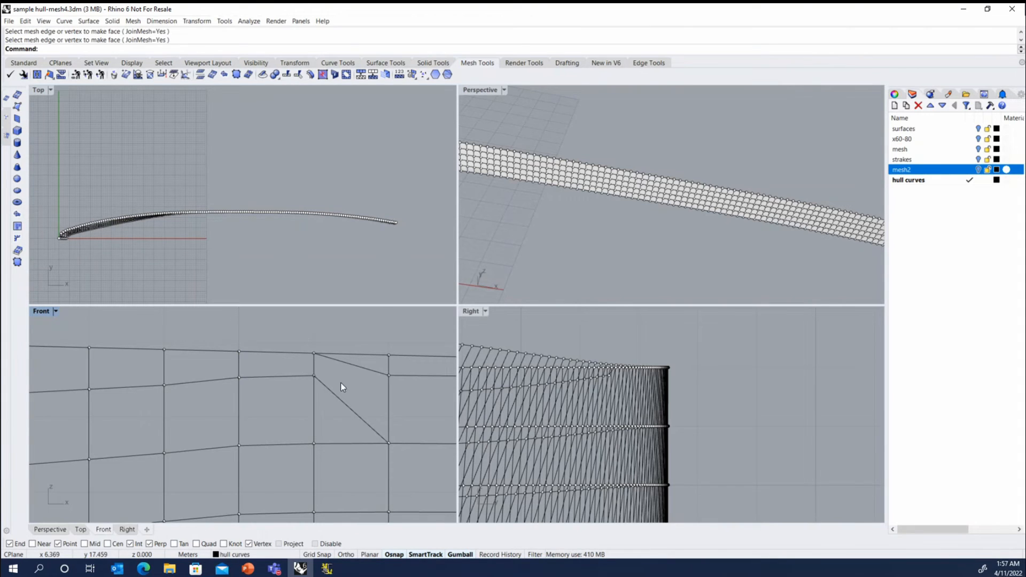
# - Delete the remaining irregular faces under the upper edge in the next column aft
pyautogui.moveTo(335, 386); pyautogui.dragTo(334, 385, button='right')
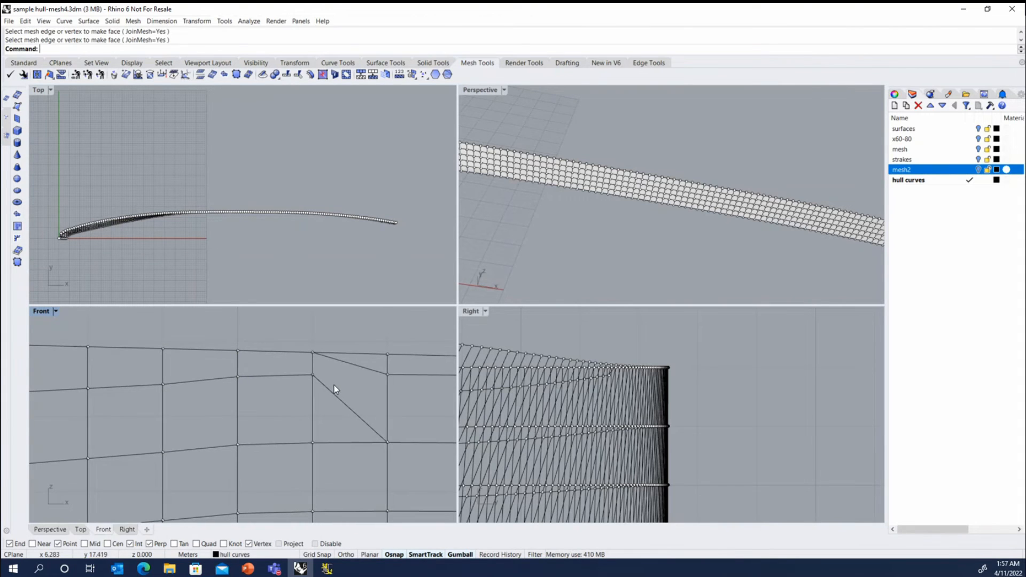
pyautogui.click(114, 75)
pyautogui.moveTo(375, 326); pyautogui.dragTo(333, 418)
pyautogui.press('Return')
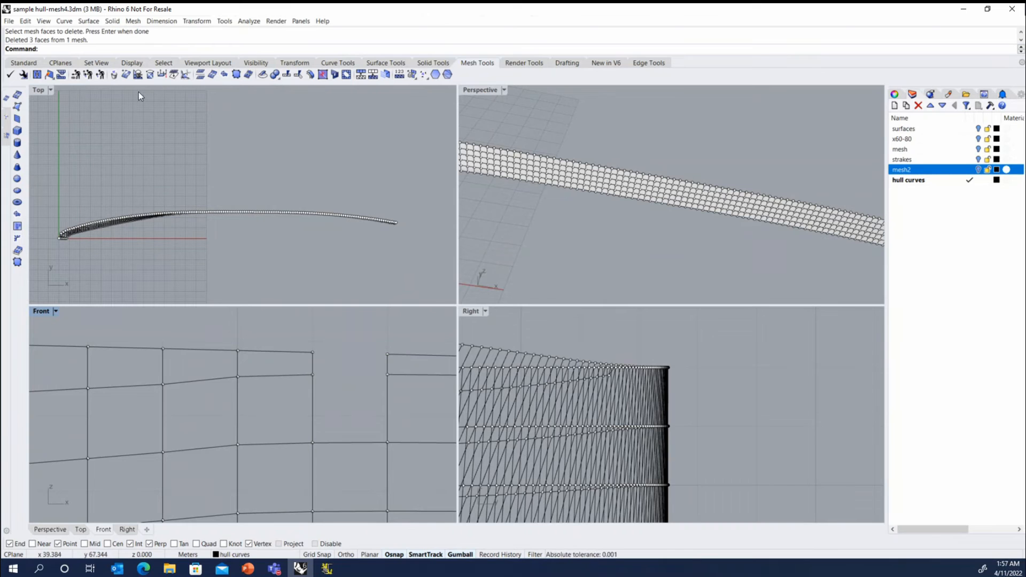
# - Patch a single quad face along the upper edge across the newly emptied column
pyautogui.click(125, 75)
pyautogui.click(313, 364)
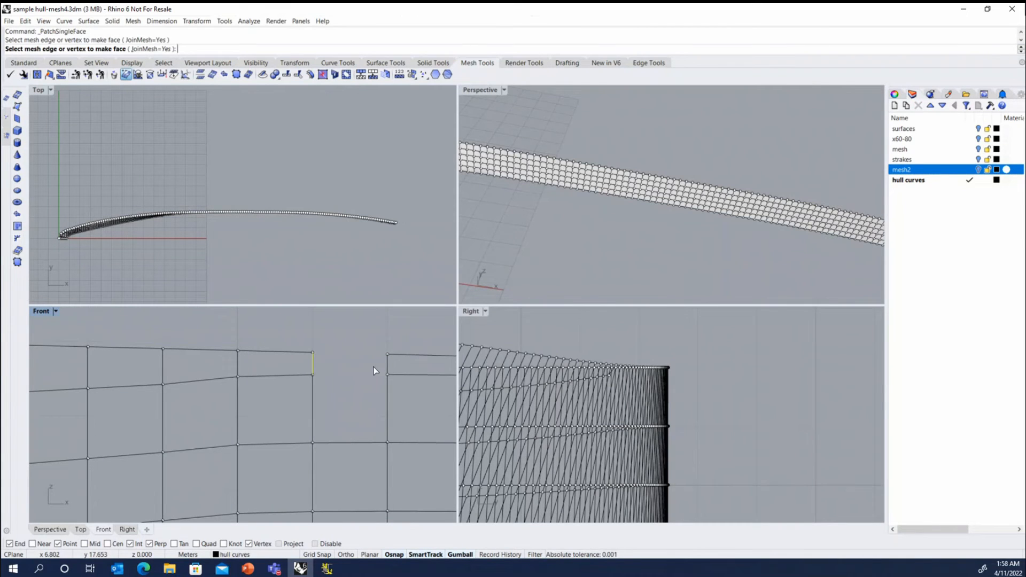
pyautogui.click(387, 364)
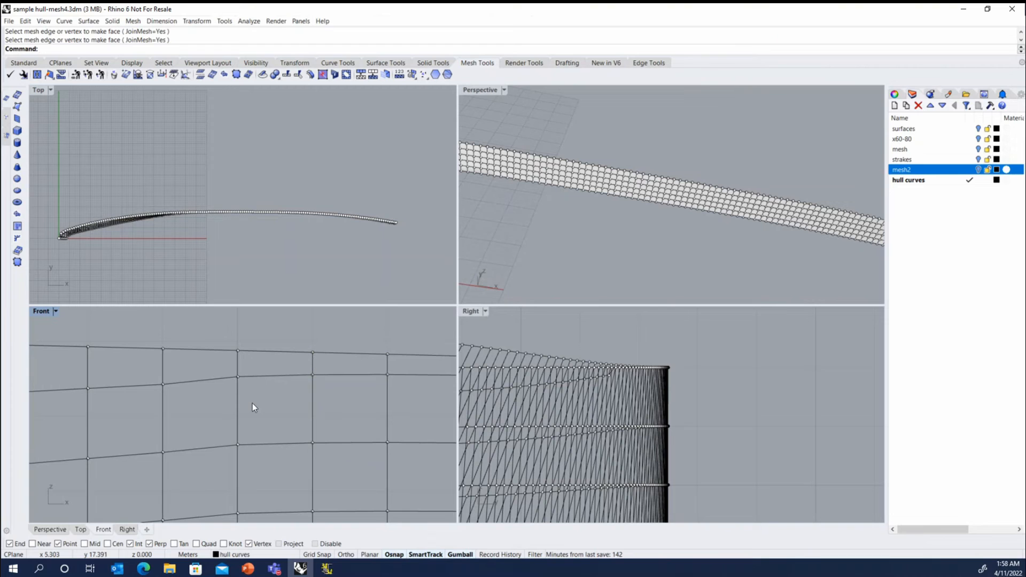
# - Fill the remaining one-cell hole below the hull's upper edge with FillMeshHole in the Perspective view
pyautogui.click(56, 312)
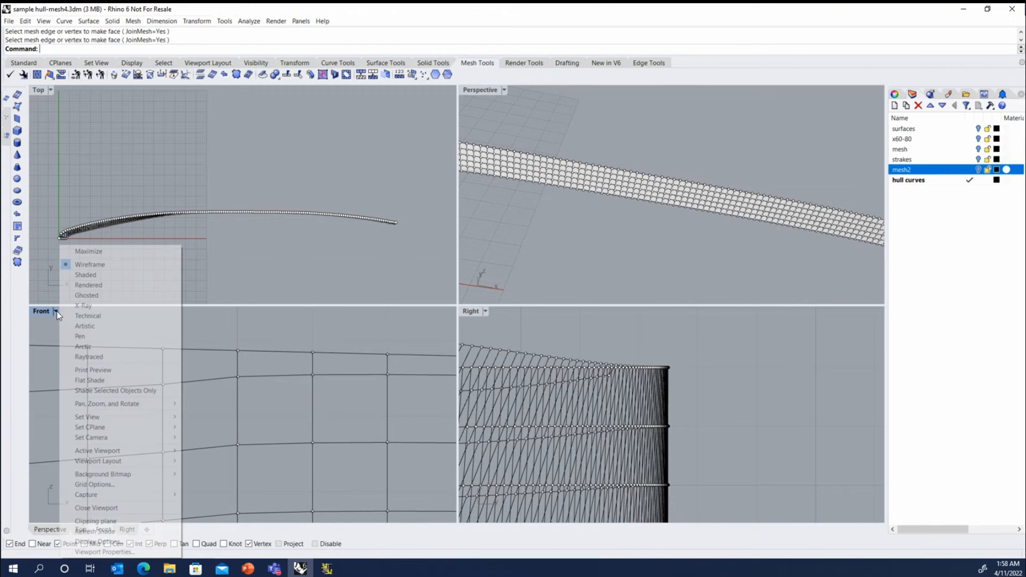
pyautogui.click(587, 263)
pyautogui.scroll(-15, 683, 201)
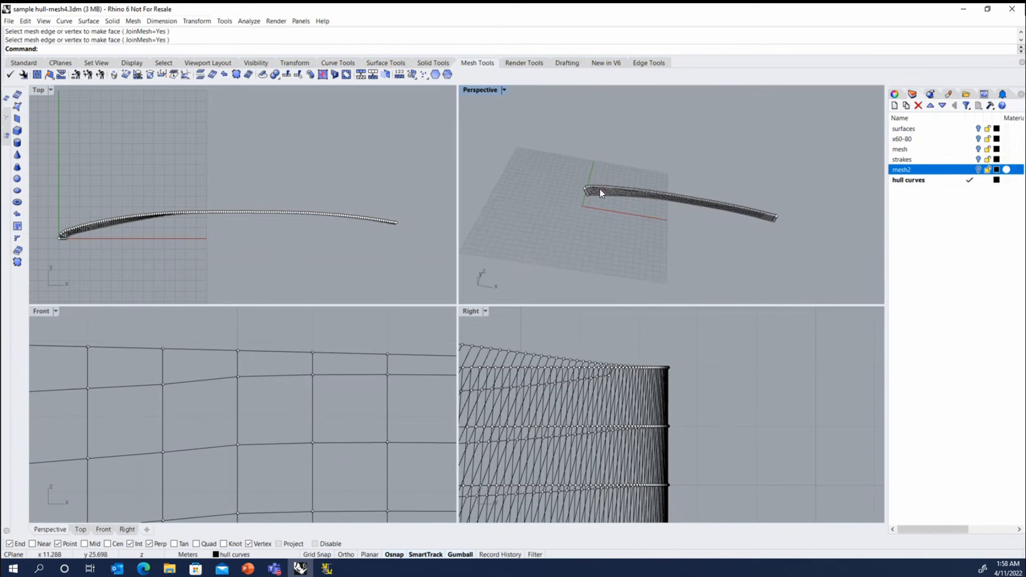
pyautogui.scroll(15, 588, 188)
pyautogui.scroll(5, 593, 185)
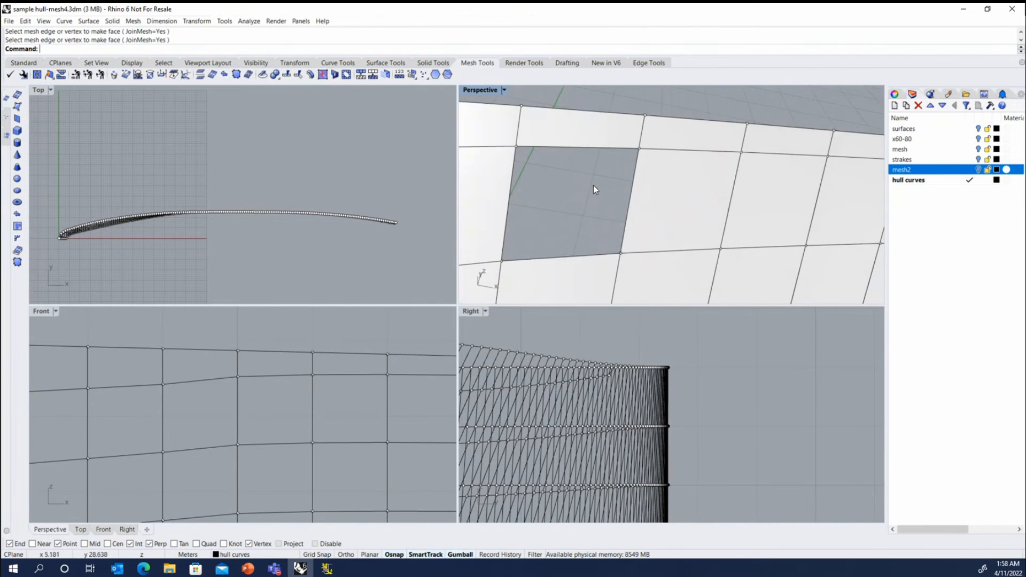
pyautogui.scroll(-4, 593, 185)
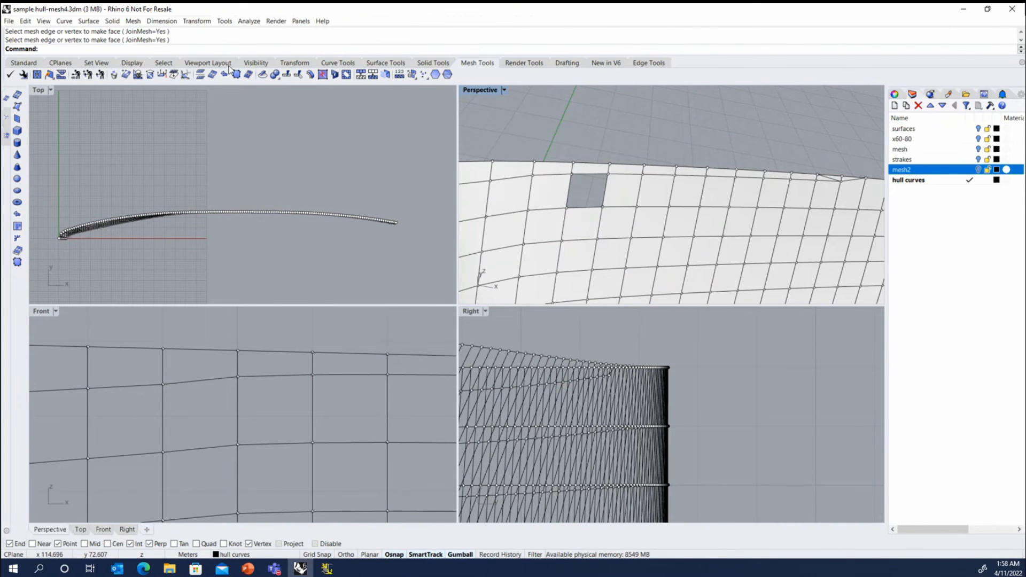
pyautogui.click(76, 75)
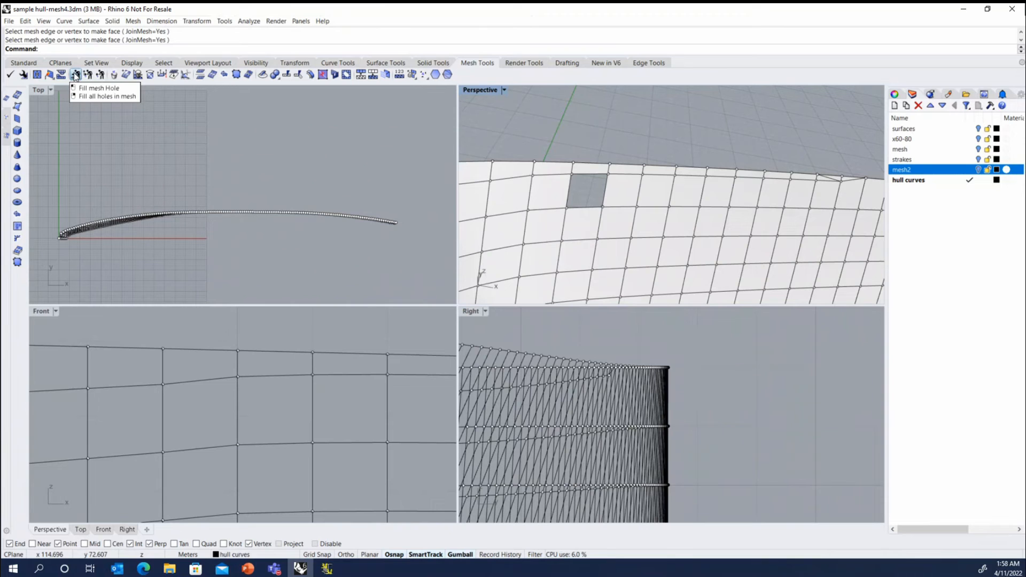
pyautogui.click(569, 190)
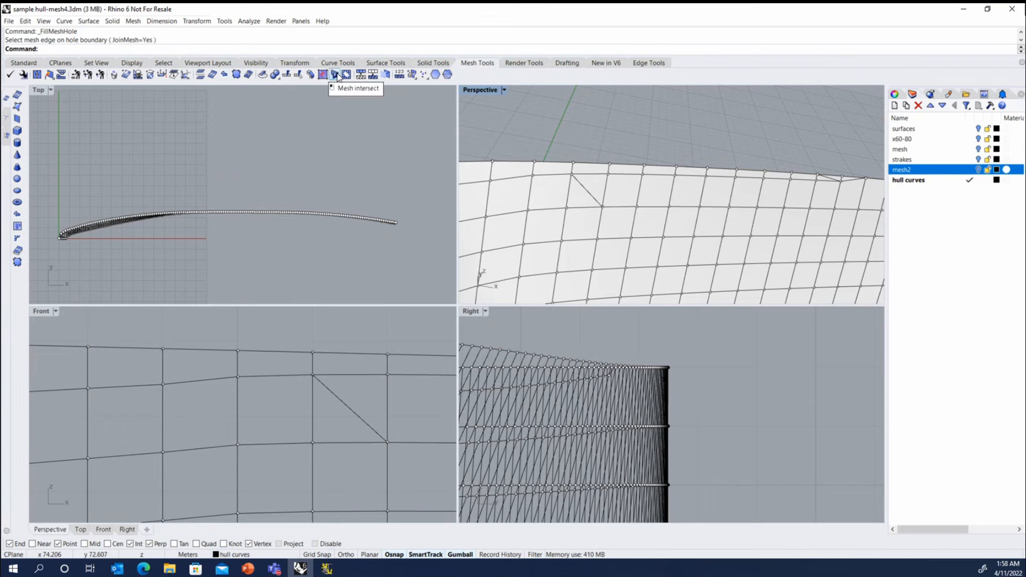
# - Merge the two triangles in the filled hole and the sliver triangle farther aft along the upper edge into neighbouring faces
pyautogui.click(336, 75)
pyautogui.click(587, 190)
pyautogui.scroll(-5, 521, 214)
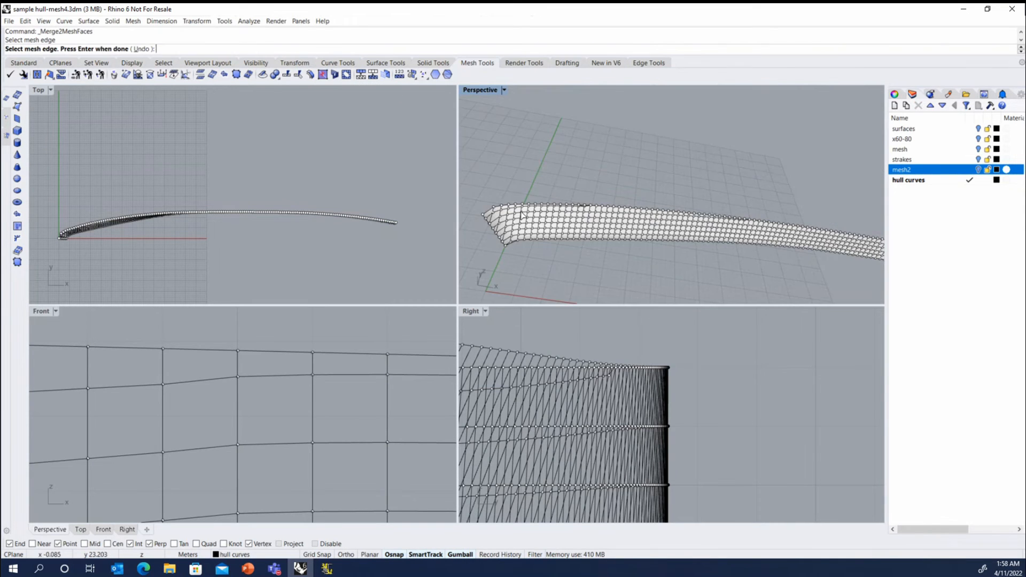
pyautogui.scroll(8, 529, 213)
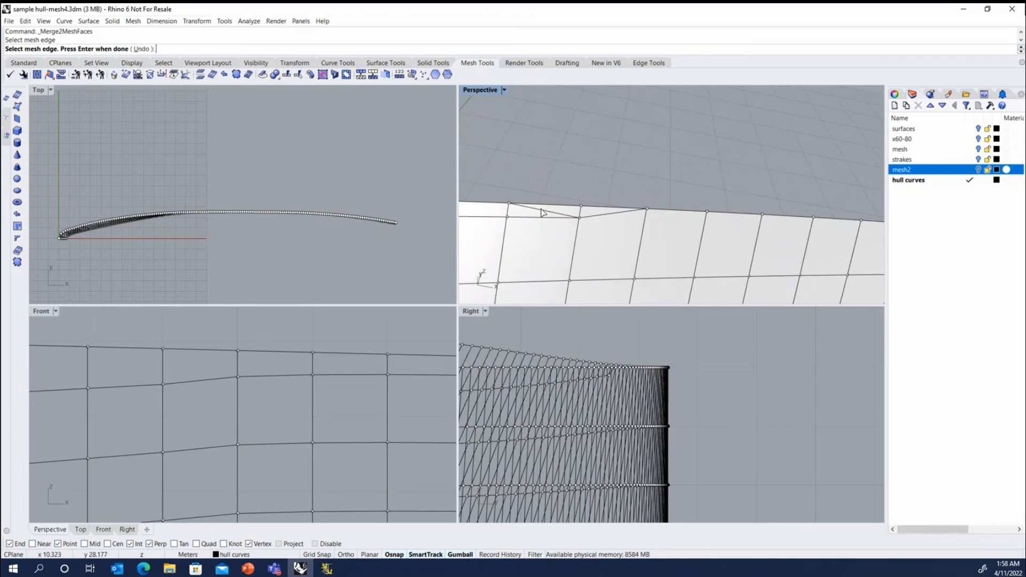
pyautogui.click(541, 212)
pyautogui.scroll(-8, 566, 208)
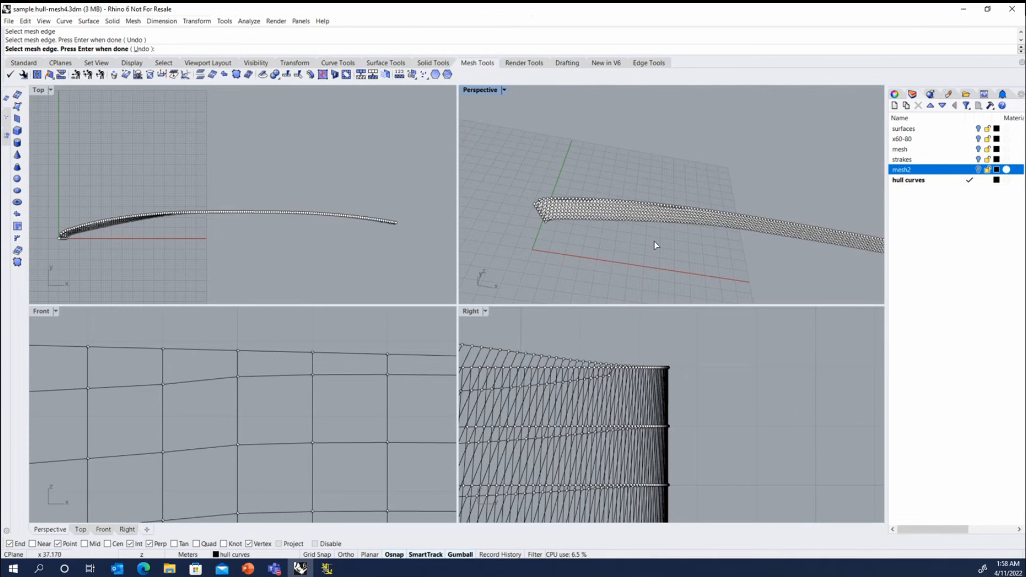
pyautogui.moveTo(655, 242); pyautogui.dragTo(629, 203, button='right')
pyautogui.scroll(5, 616, 190)
pyautogui.rightClick(668, 206)
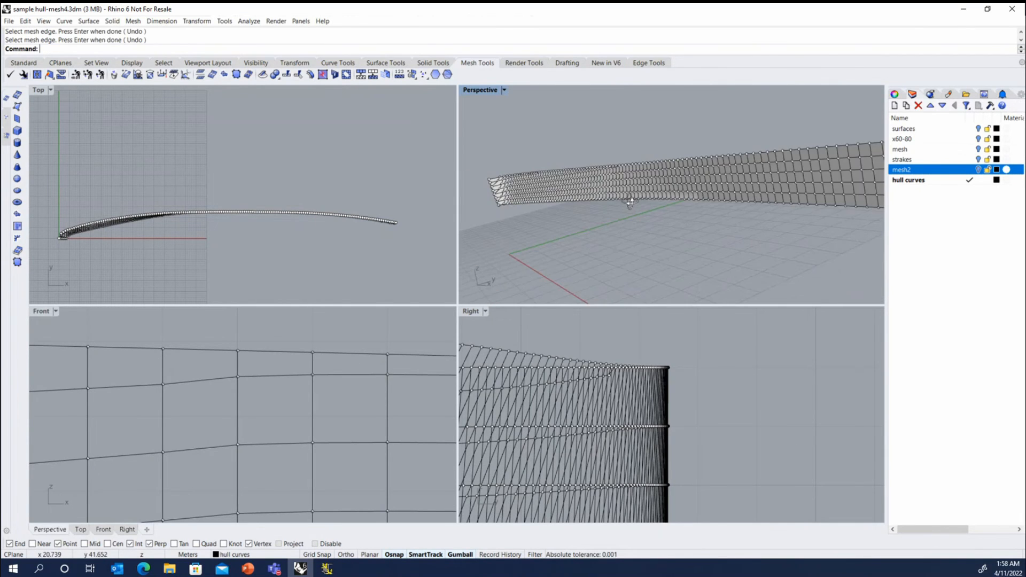
# - Display the normal direction arrows on the hull side mesh and examine their orientation along its length
pyautogui.scroll(2, 629, 206)
pyautogui.scroll(5, 697, 205)
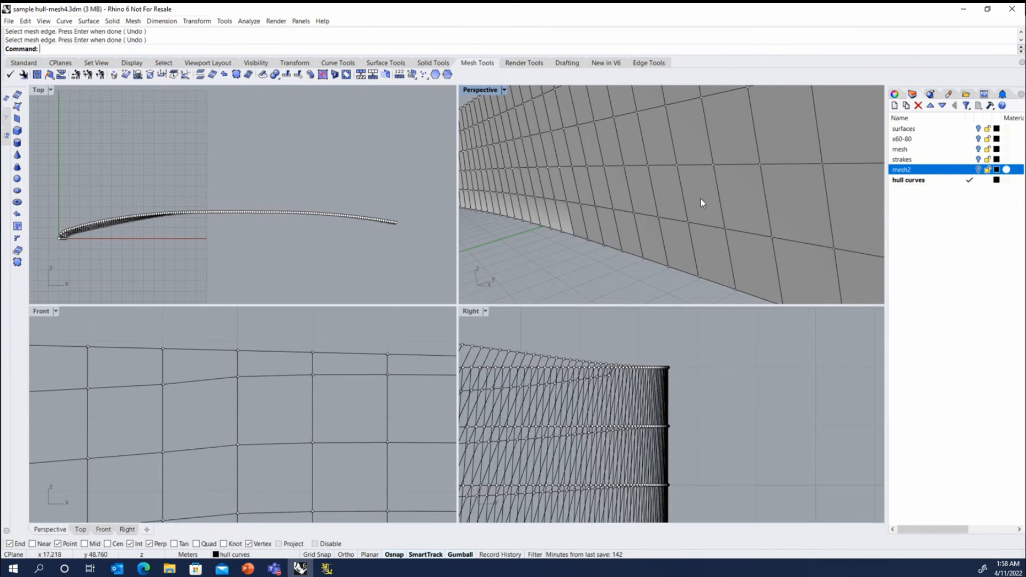
pyautogui.click(573, 217)
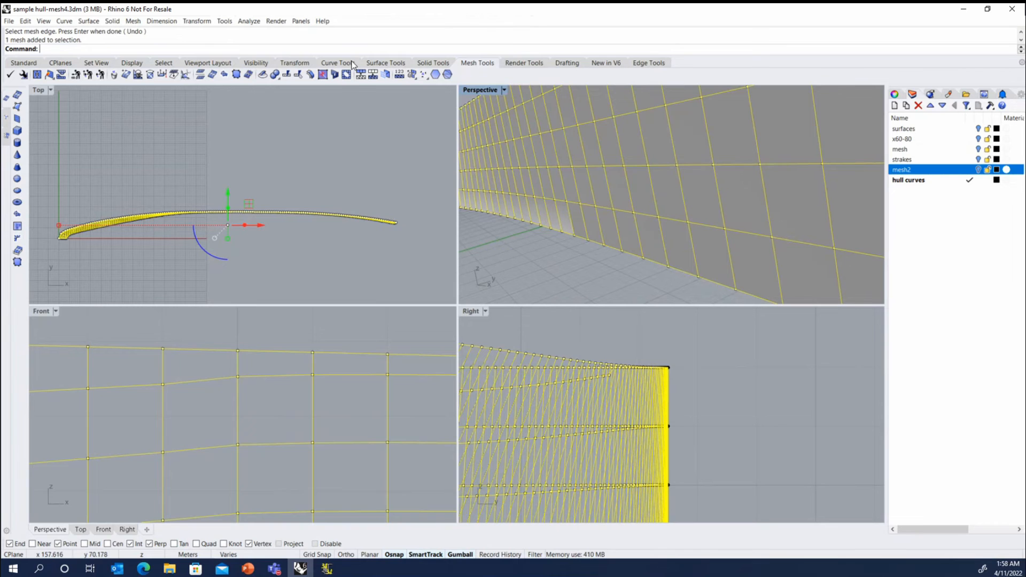
pyautogui.click(249, 21)
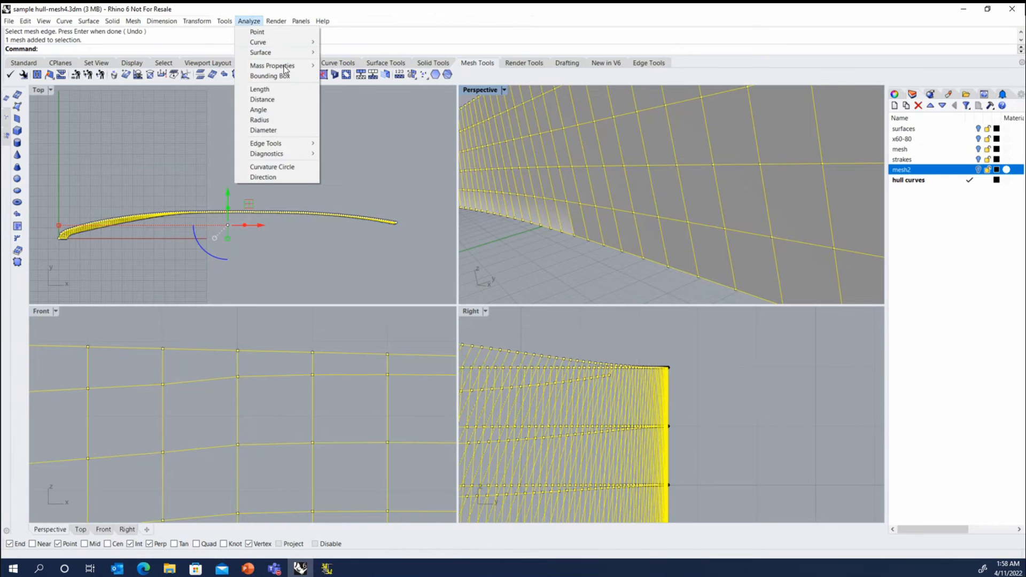
pyautogui.click(275, 177)
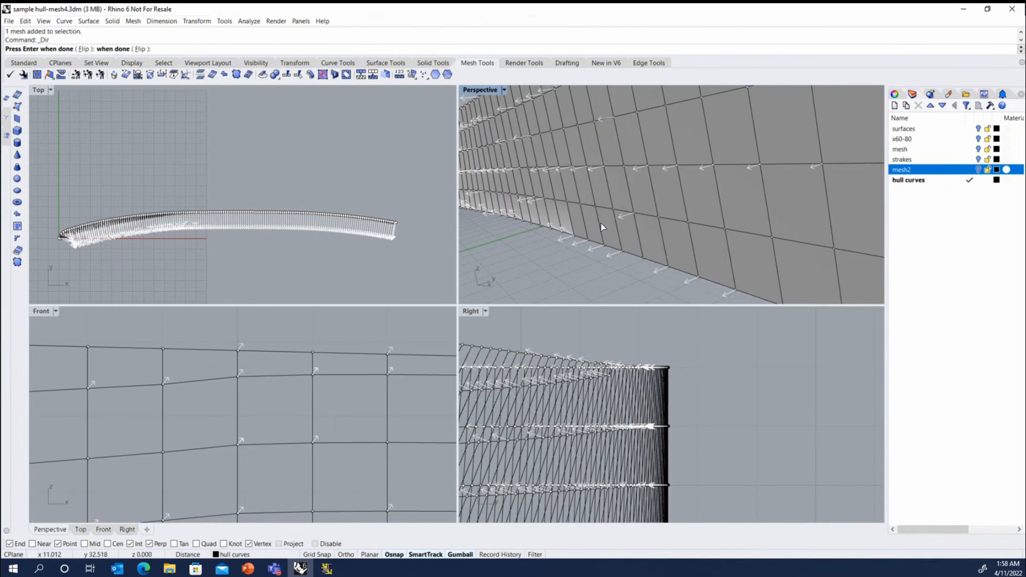
pyautogui.scroll(-5, 600, 223)
pyautogui.scroll(-2, 616, 203)
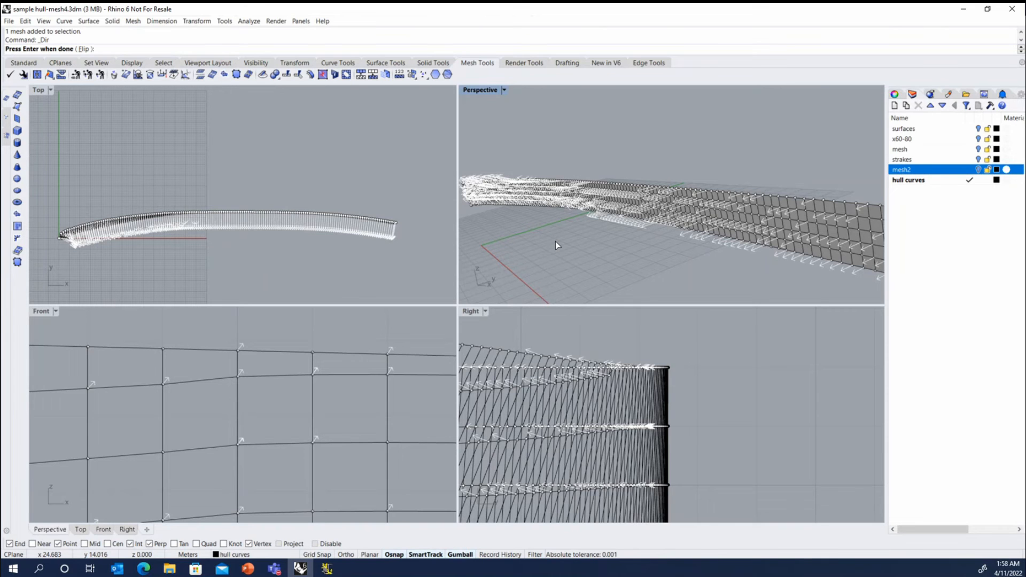
pyautogui.press('Return')
pyautogui.press('Escape')
# - Unify the normals of the hull side mesh
pyautogui.scroll(5, 646, 216)
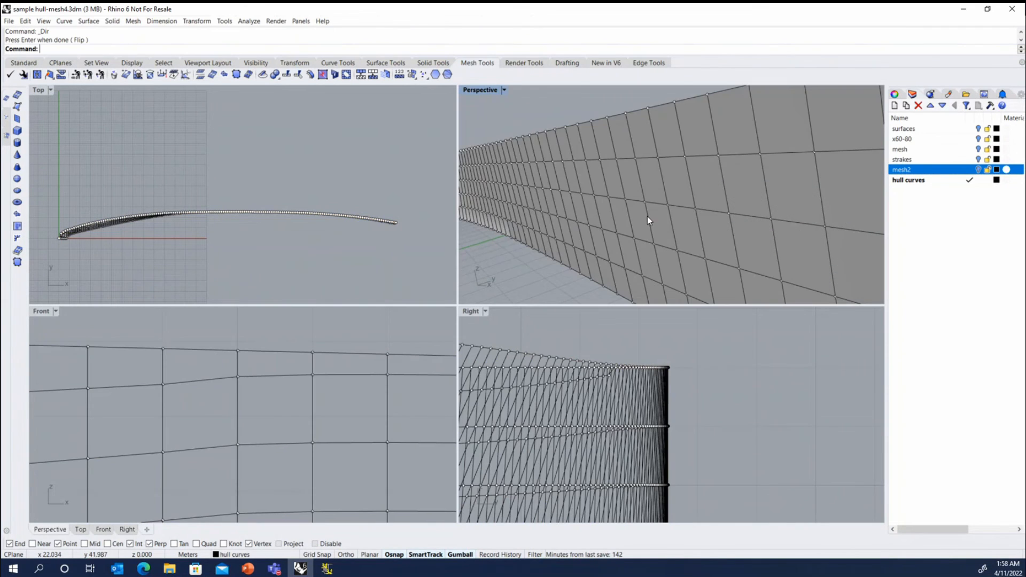
pyautogui.click(648, 219)
pyautogui.click(132, 21)
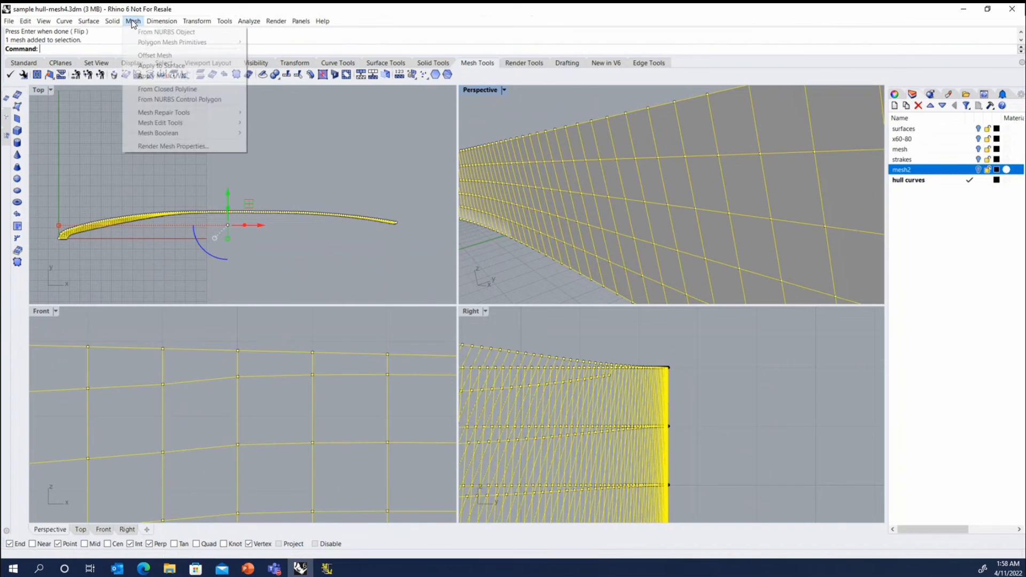
pyautogui.moveTo(184, 125)
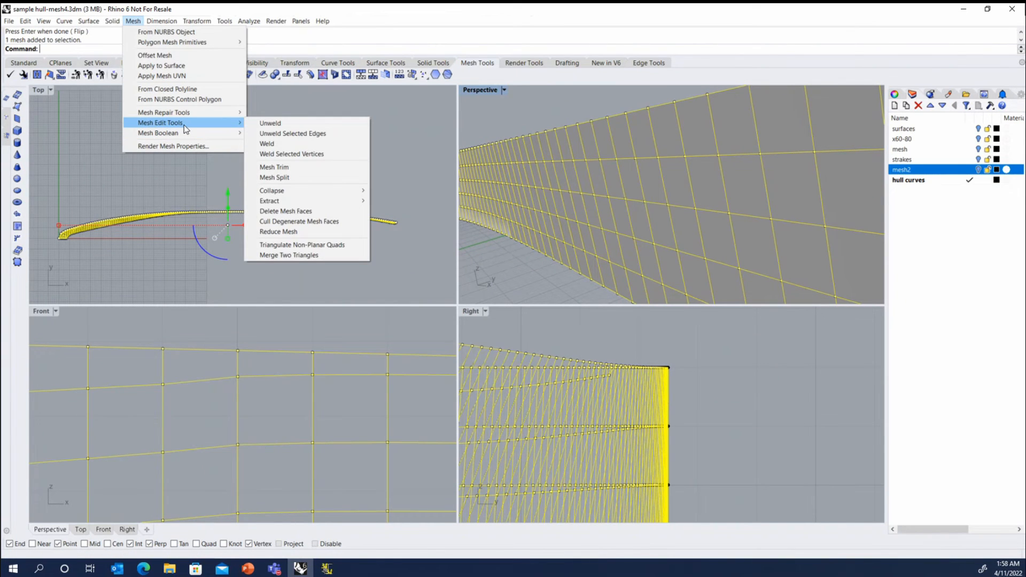
pyautogui.click(279, 157)
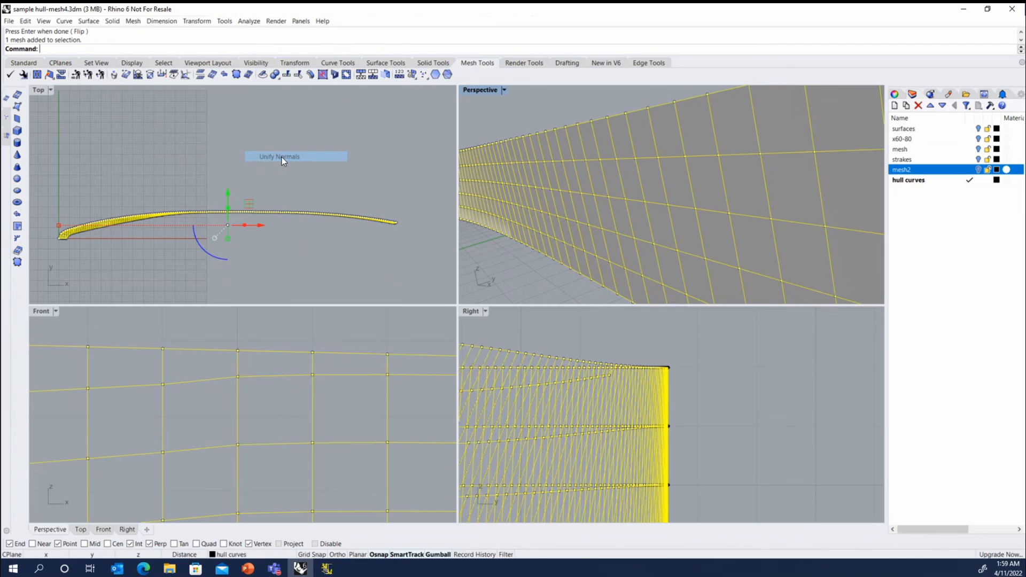
# - Recheck the hull side mesh's normal directions with the direction analysis after unifying them
pyautogui.middleClick(640, 216)
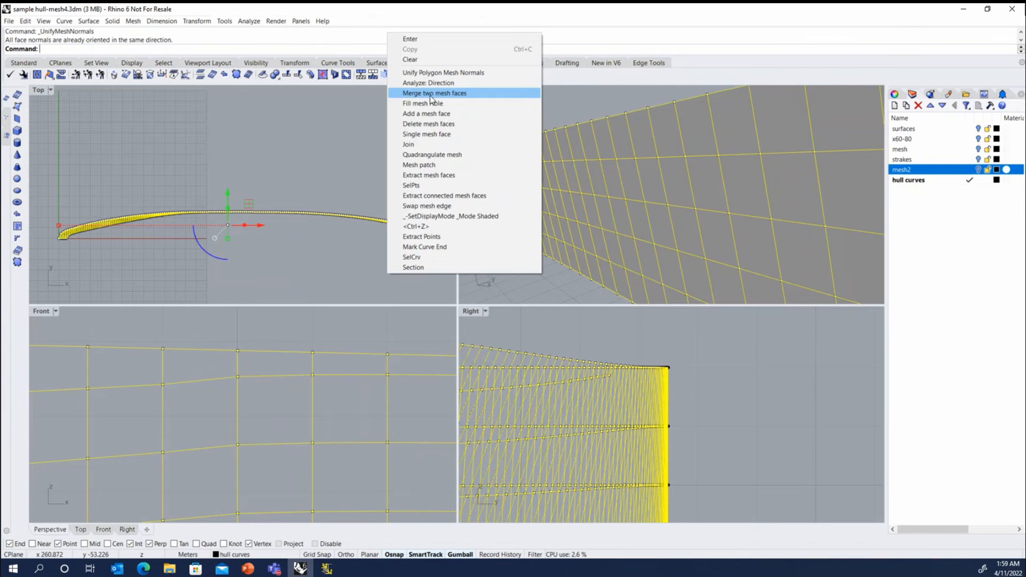
pyautogui.click(433, 83)
pyautogui.scroll(-5, 620, 178)
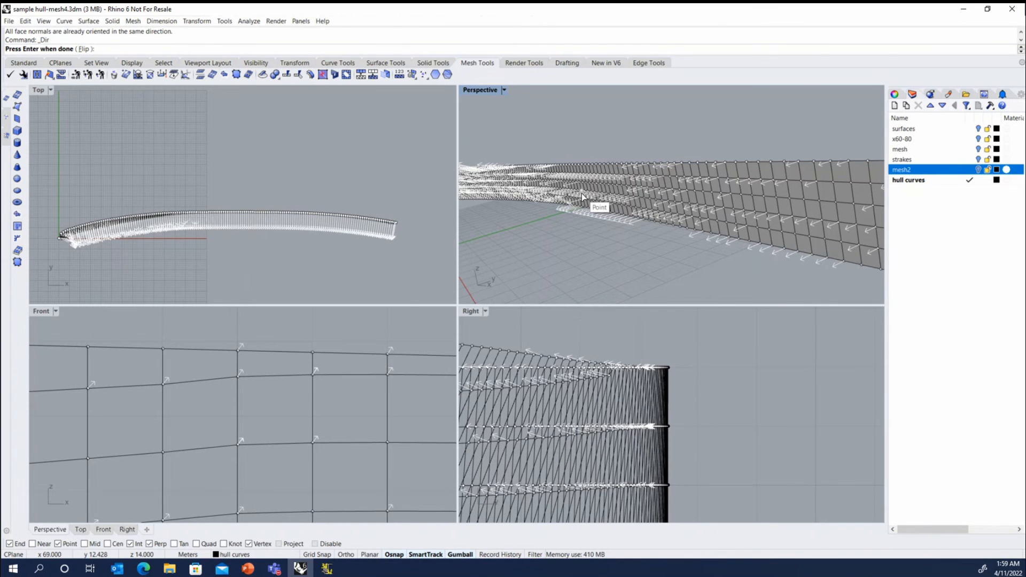
pyautogui.press('Return')
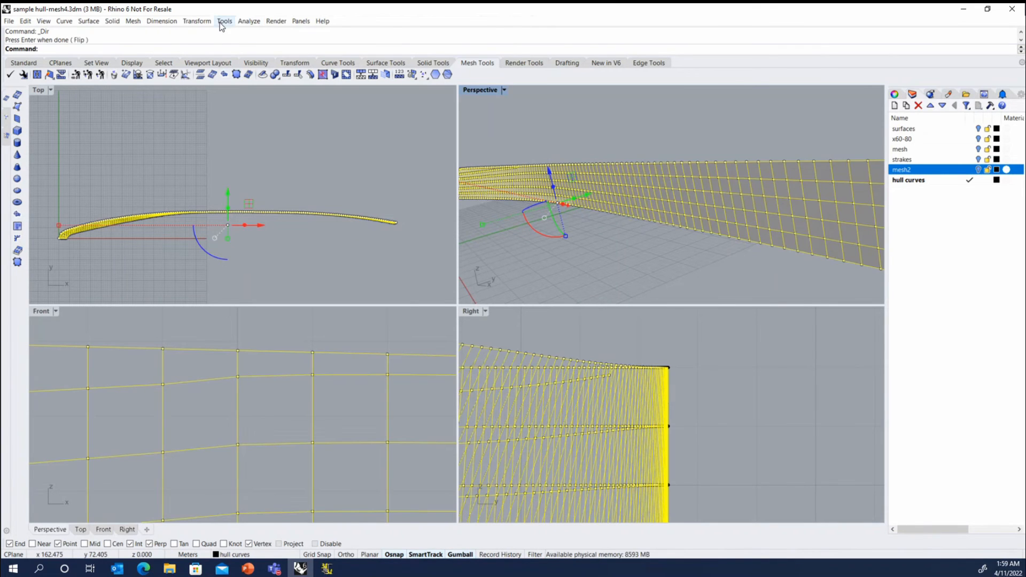
# - Rebuild the mesh normals of the selected hull side mesh
pyautogui.click(136, 21)
pyautogui.moveTo(166, 115)
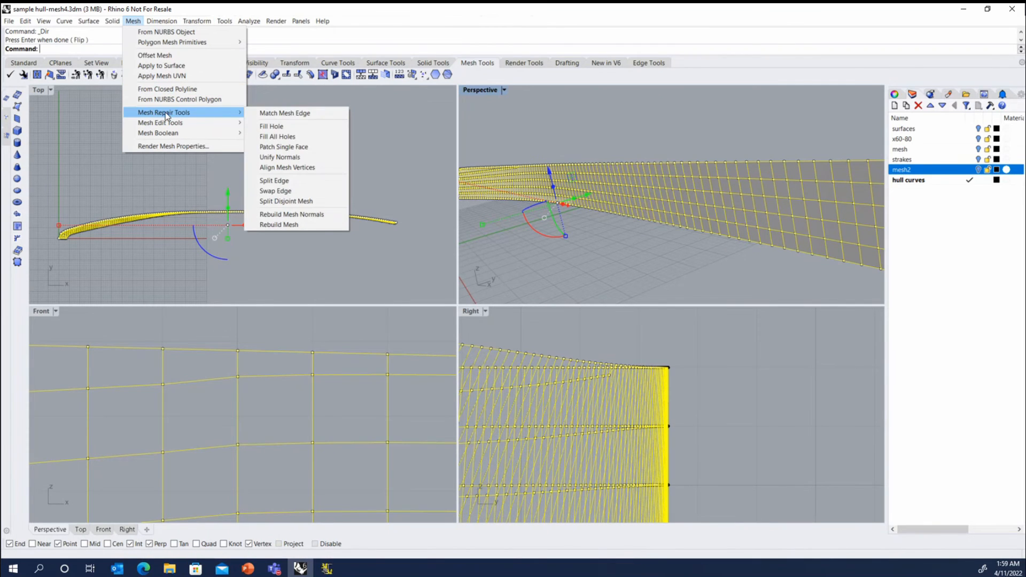
pyautogui.click(309, 216)
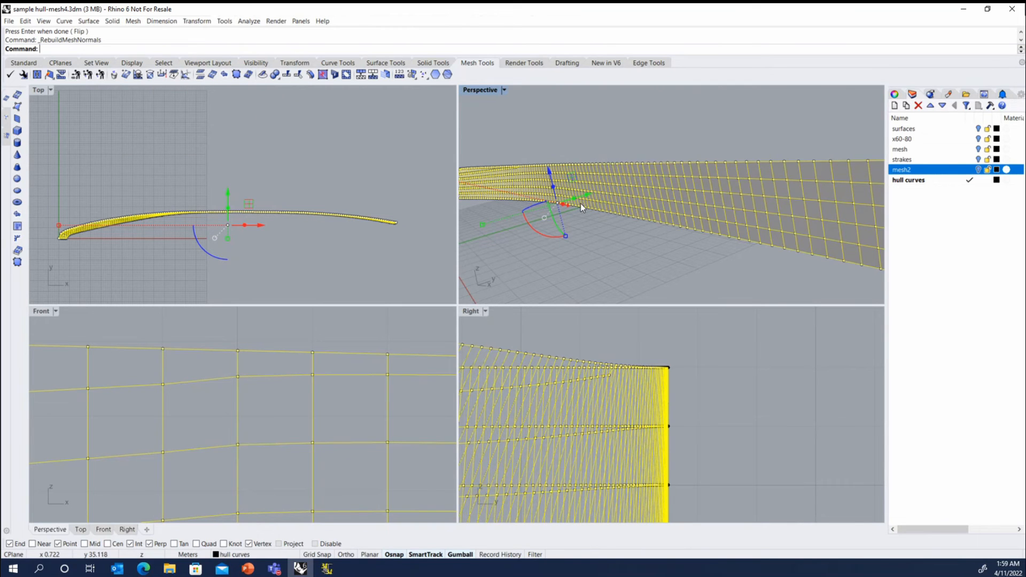
# - Display the normal directions once more on the hull side mesh with rebuilt normals
pyautogui.rightClick(381, 31)
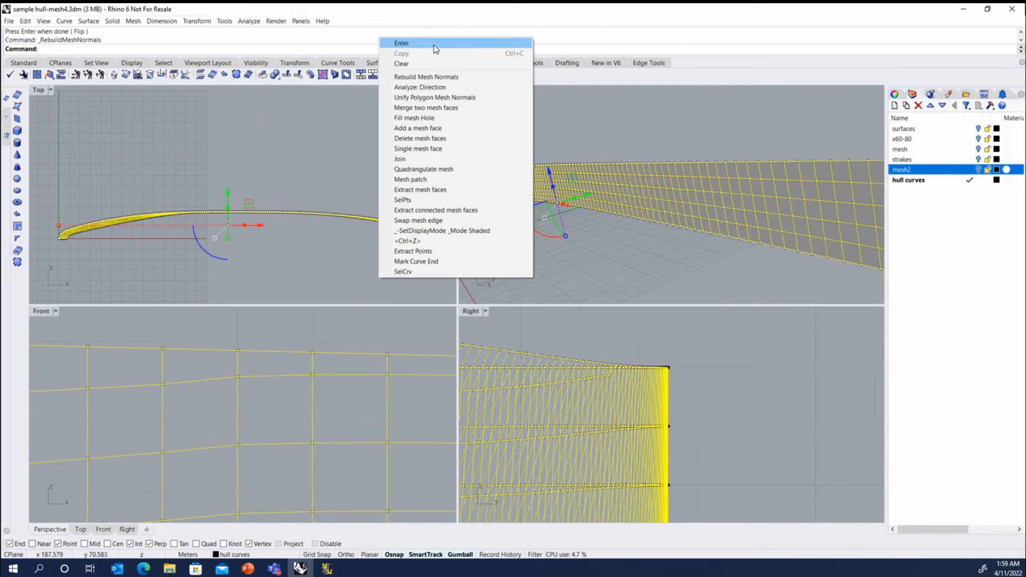
pyautogui.click(434, 87)
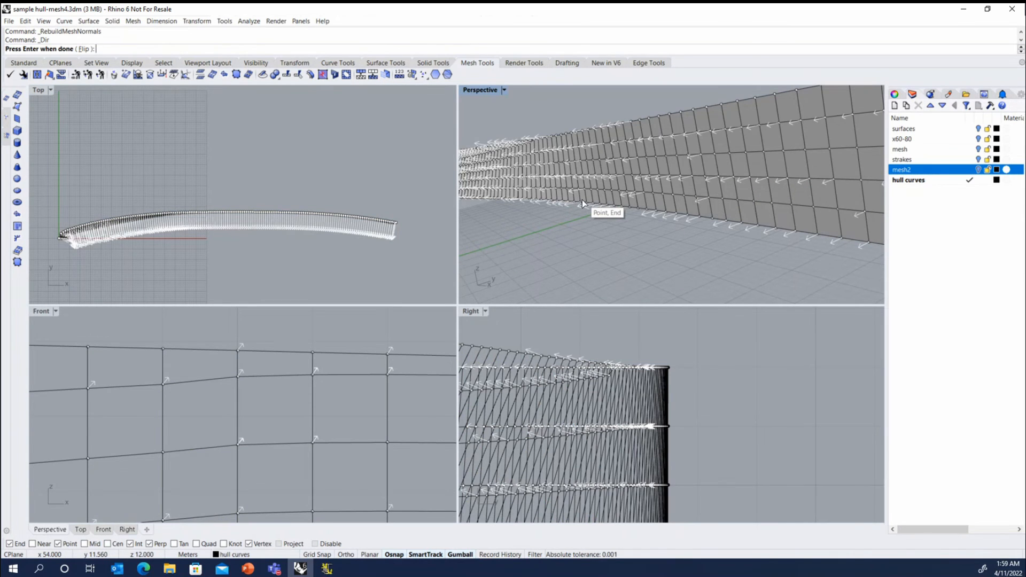
pyautogui.press('Return')
pyautogui.scroll(3, 629, 199)
pyautogui.scroll(-2, 547, 202)
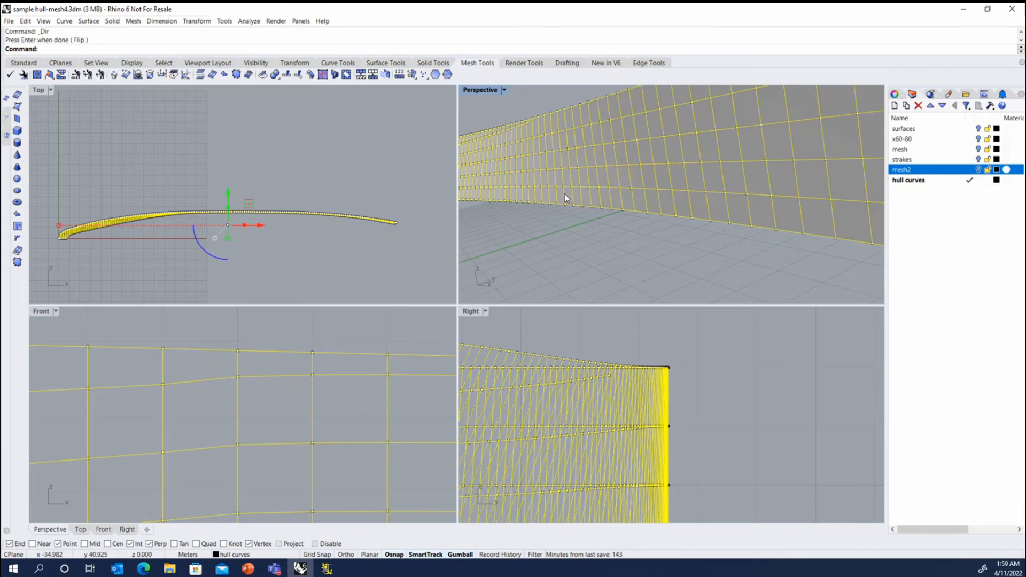
# - Deselect the hull side mesh, make the surfaces layer current and turn on the mesh2 layer
pyautogui.click(533, 233)
pyautogui.moveTo(533, 233); pyautogui.dragTo(641, 223, button='right')
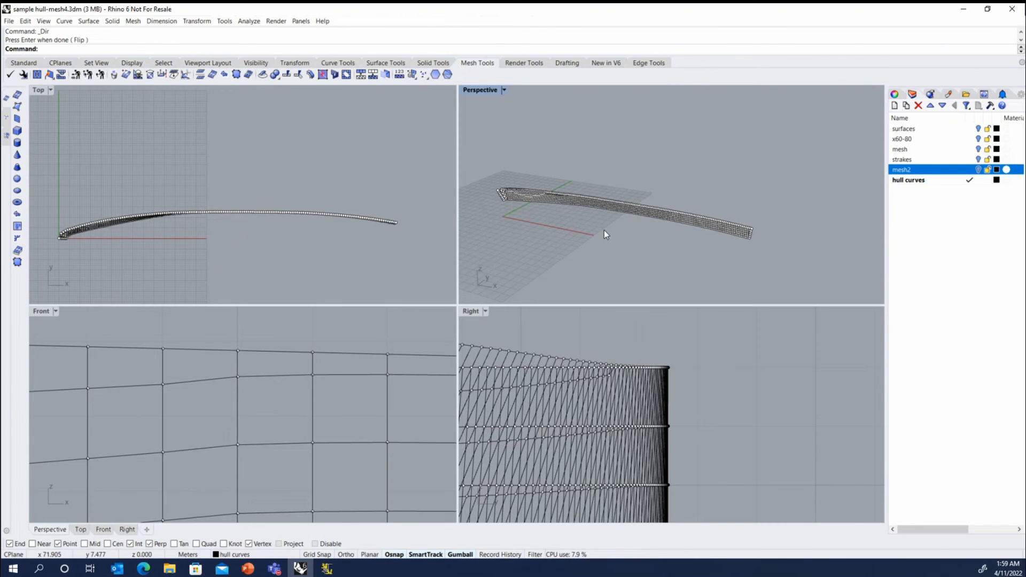
pyautogui.moveTo(599, 222); pyautogui.dragTo(595, 217, button='right')
pyautogui.click(971, 128)
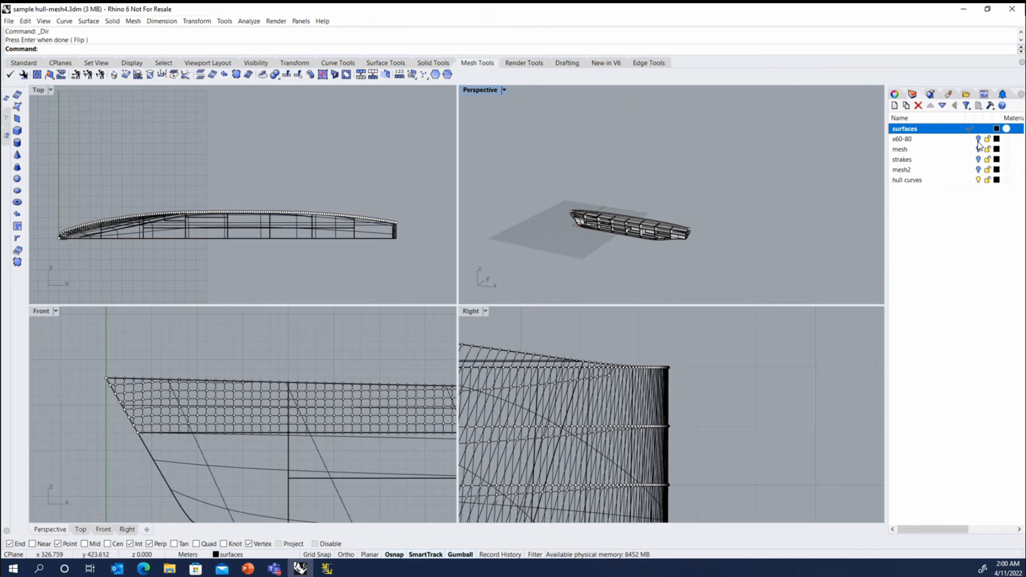
pyautogui.click(978, 169)
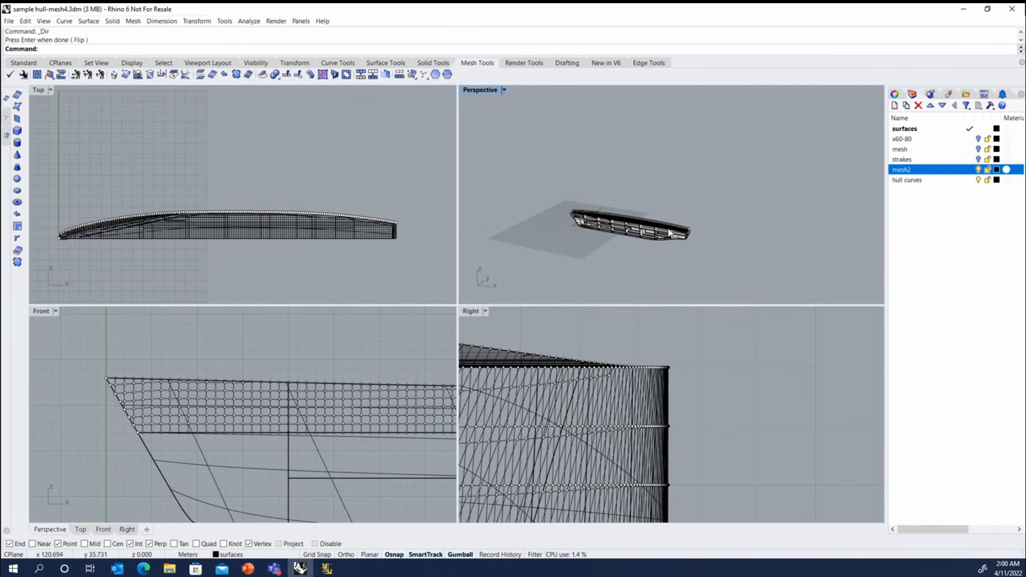
# - Examine how the deck mesh lines up with the hull side mesh along the upper edge and at the bow
pyautogui.scroll(5, 668, 224)
pyautogui.moveTo(668, 224); pyautogui.dragTo(594, 226, button='right')
pyautogui.scroll(2, 595, 226)
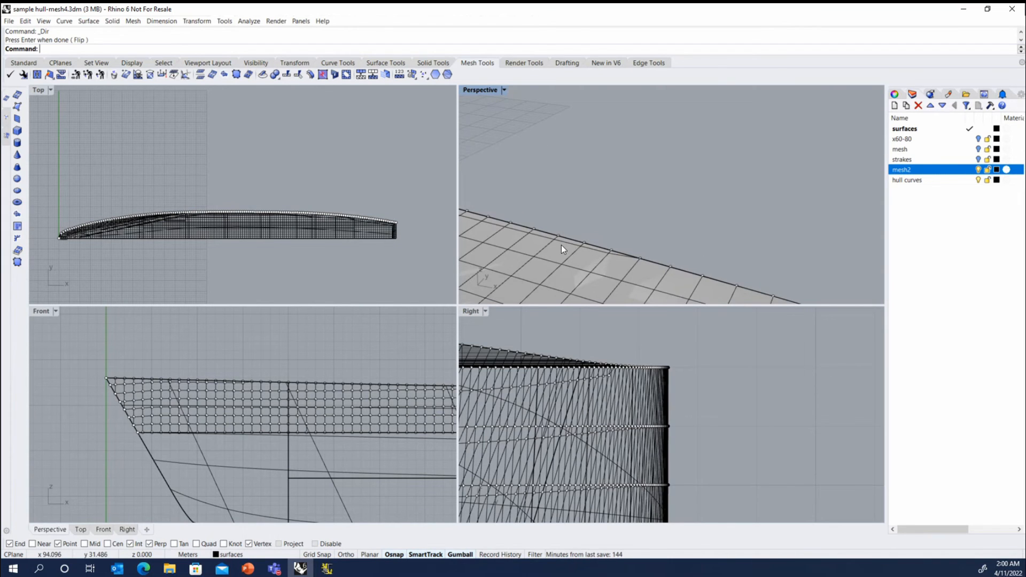
pyautogui.scroll(-2, 666, 254)
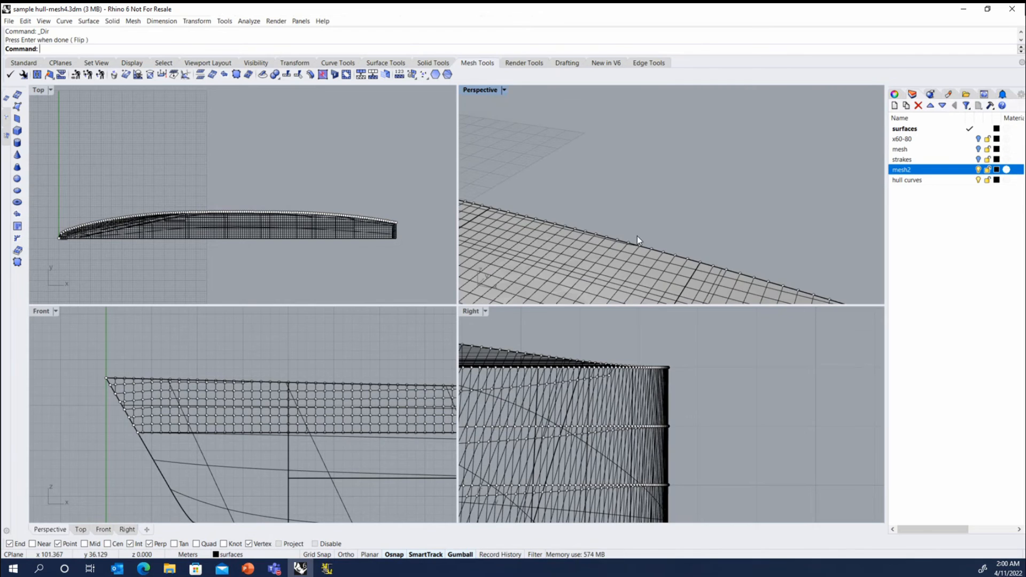
pyautogui.scroll(-2, 654, 209)
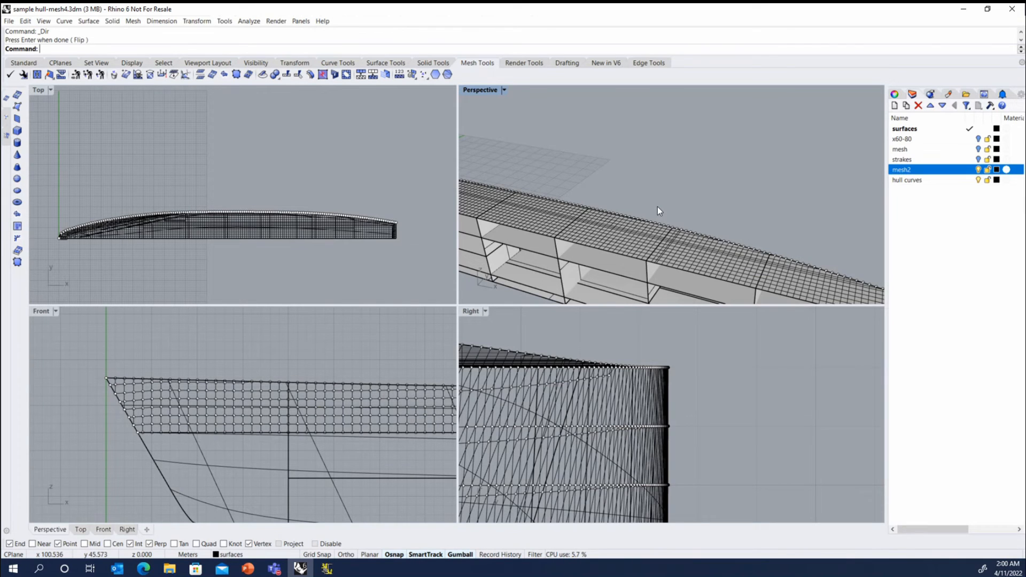
pyautogui.scroll(-10, 725, 198)
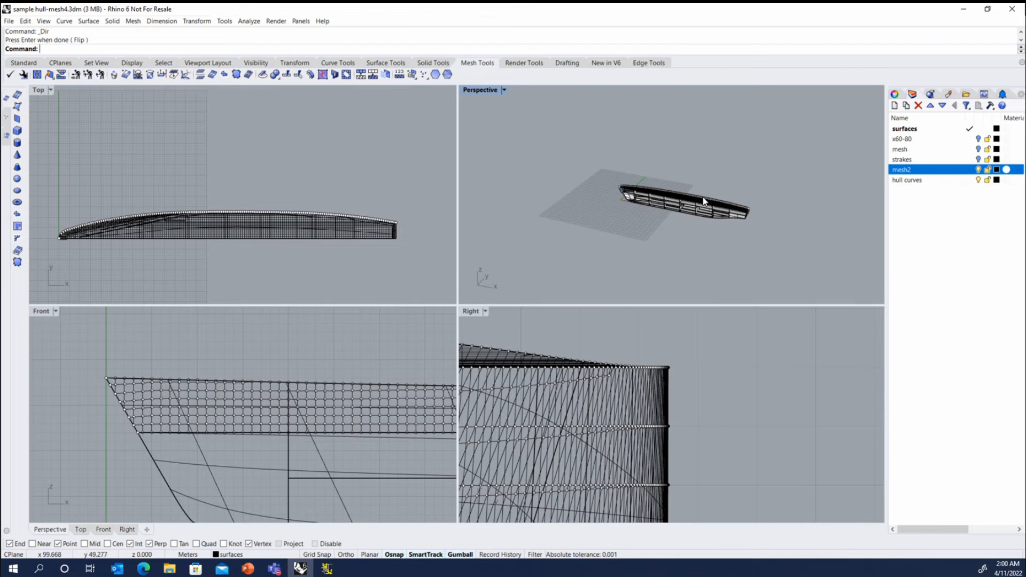
pyautogui.moveTo(725, 211); pyautogui.dragTo(729, 179, button='right')
pyautogui.scroll(10, 729, 178)
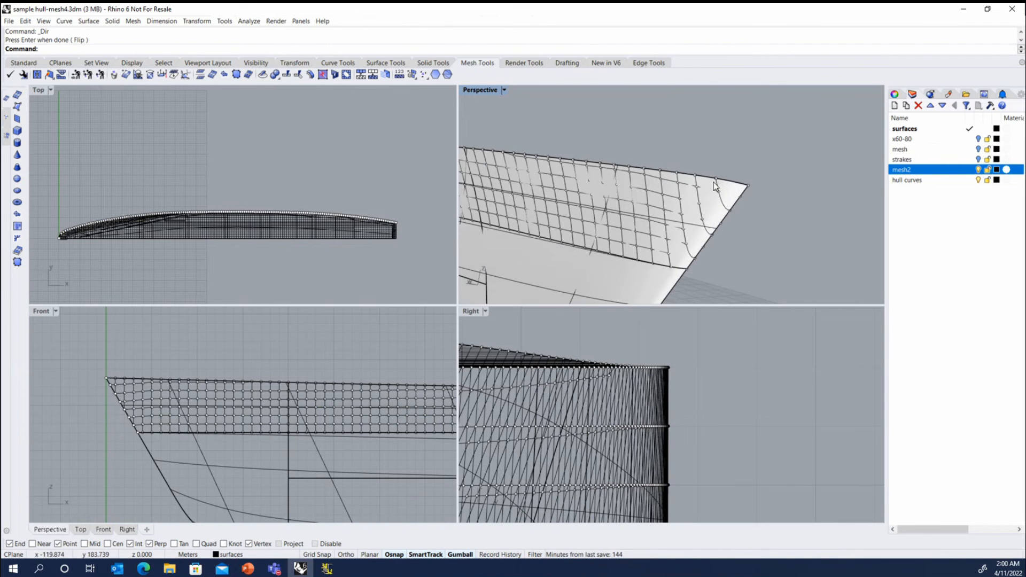
# - Make mesh2 the current layer and turn off the surfaces layer
pyautogui.click(970, 169)
pyautogui.click(904, 128)
pyautogui.click(978, 128)
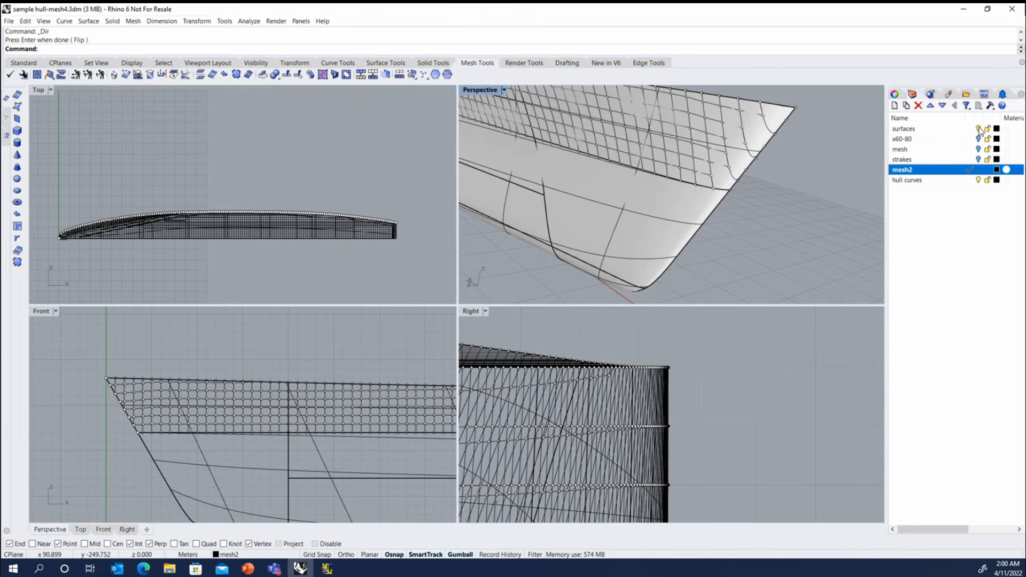
# - Select all curves in the model with SelCrv and hide them so only the meshes remain shown
pyautogui.scroll(-10, 779, 121)
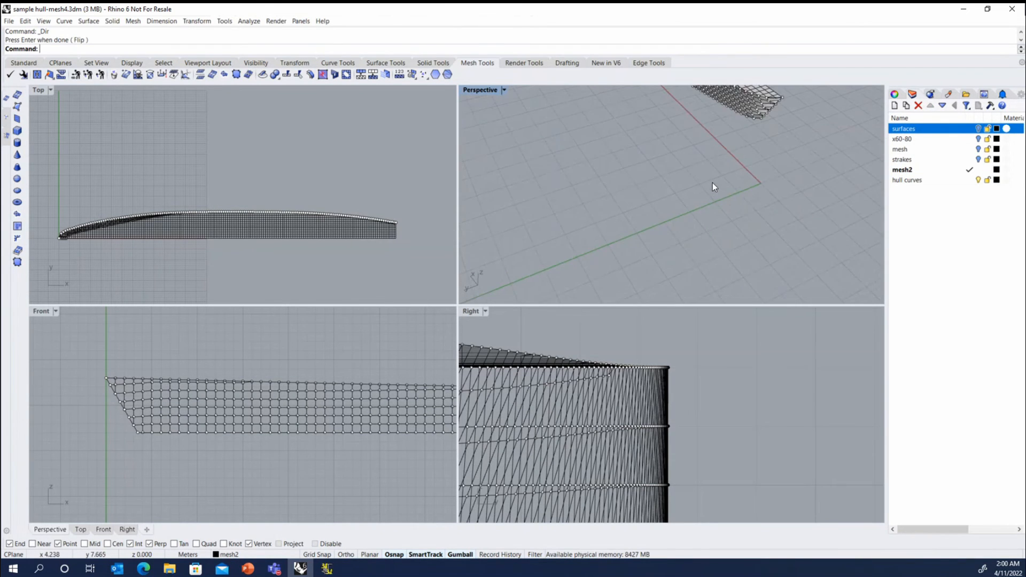
pyautogui.scroll(6, 738, 144)
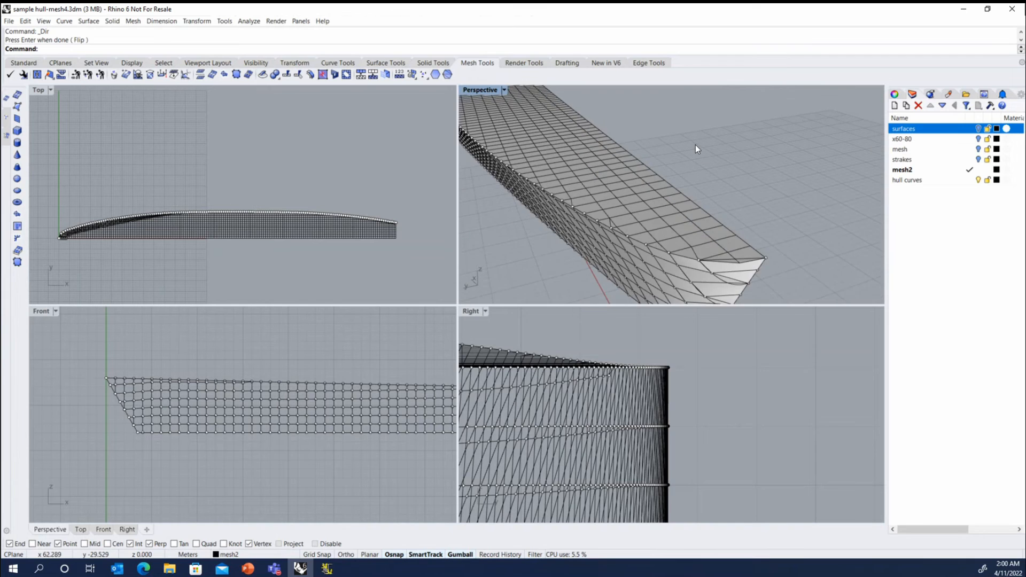
pyautogui.moveTo(726, 246)
pyautogui.mouseDown(button='right')
pyautogui.moveTo(722, 206)
pyautogui.moveTo(726, 249)
pyautogui.mouseUp(button='right')
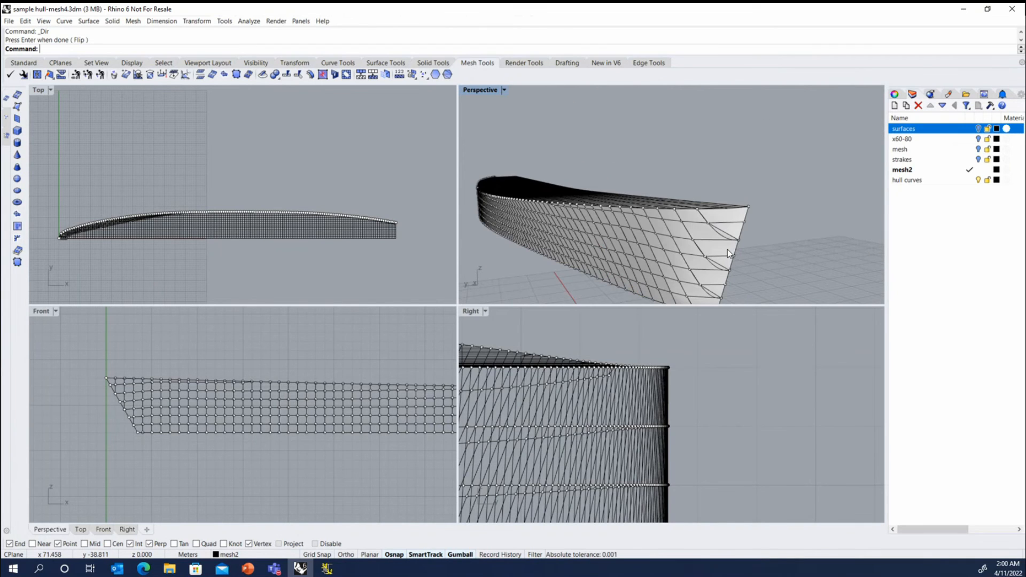
pyautogui.write('SelCrv')
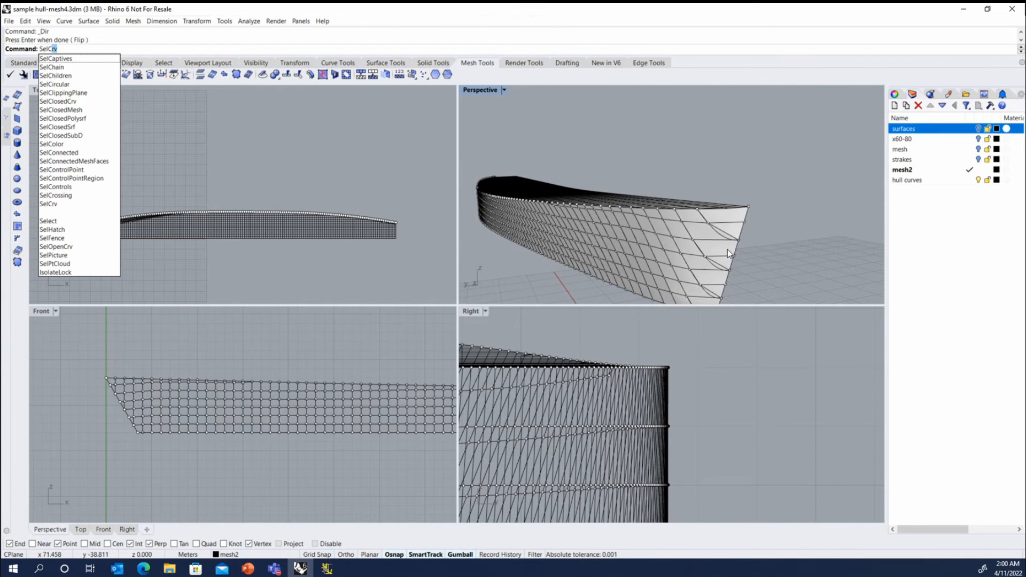
pyautogui.press('Return')
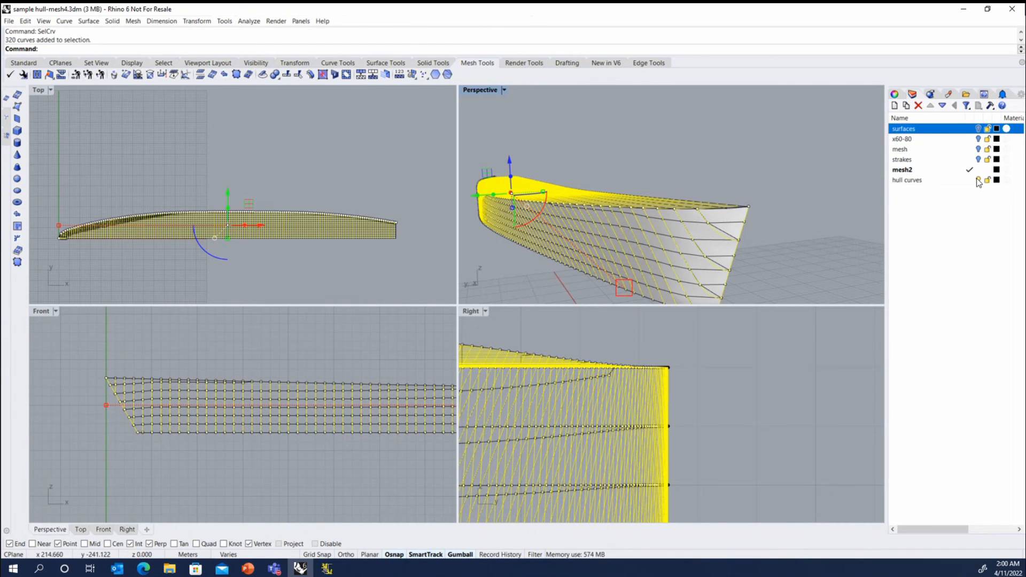
pyautogui.middleClick(756, 144)
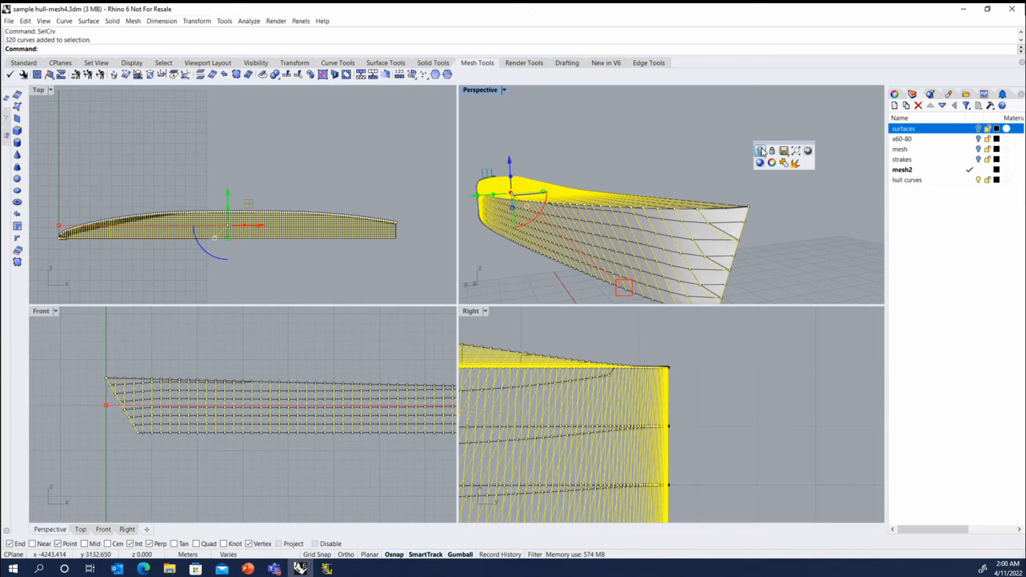
pyautogui.click(766, 153)
# - Split the hull side mesh's upper edge near the bow at the adjoining deck mesh vertex using SplitMeshEdge
pyautogui.scroll(1, 723, 219)
pyautogui.moveTo(723, 219); pyautogui.dragTo(716, 168, button='right')
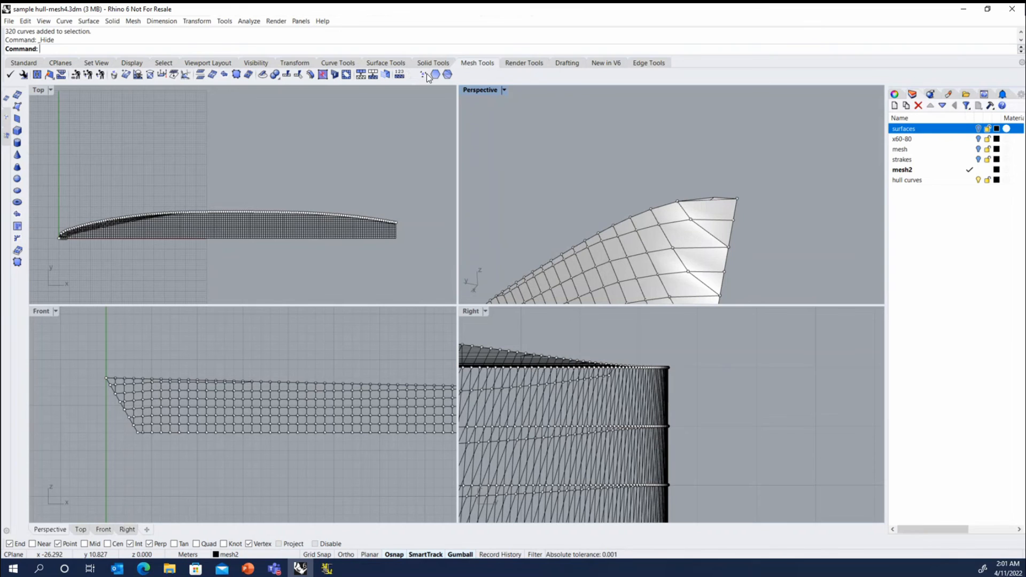
pyautogui.click(186, 76)
pyautogui.scroll(3, 734, 216)
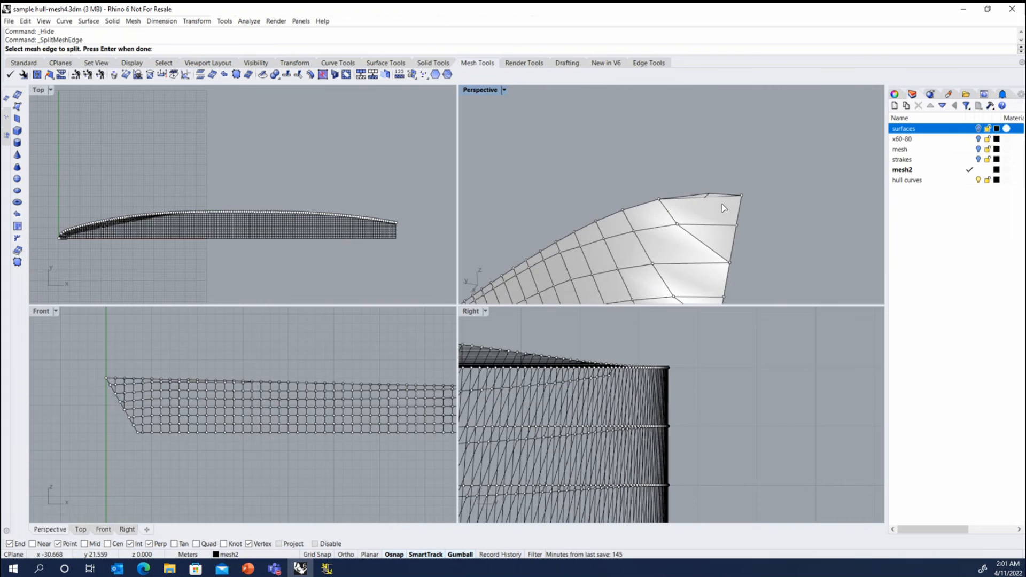
pyautogui.click(708, 195)
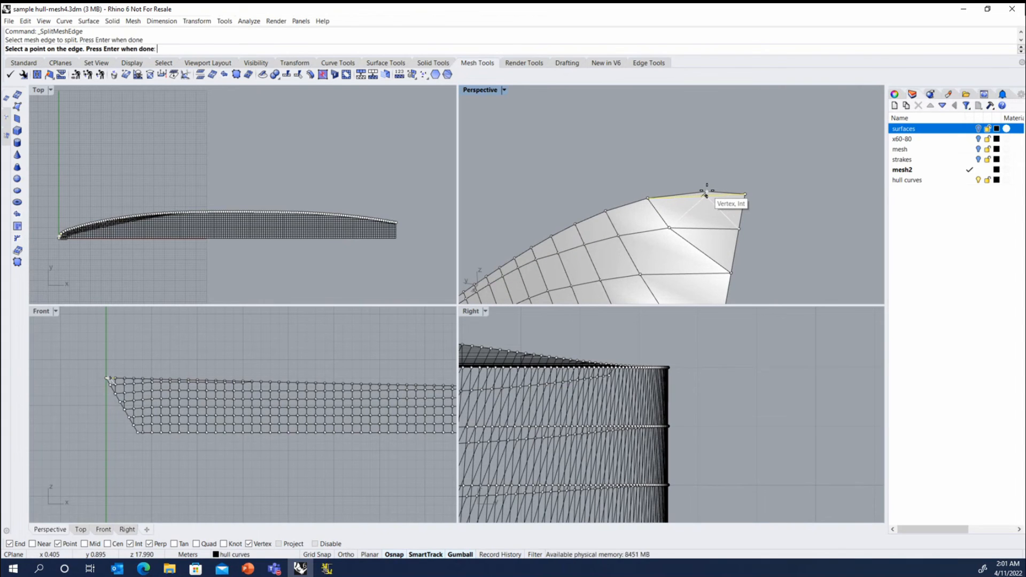
pyautogui.click(705, 196)
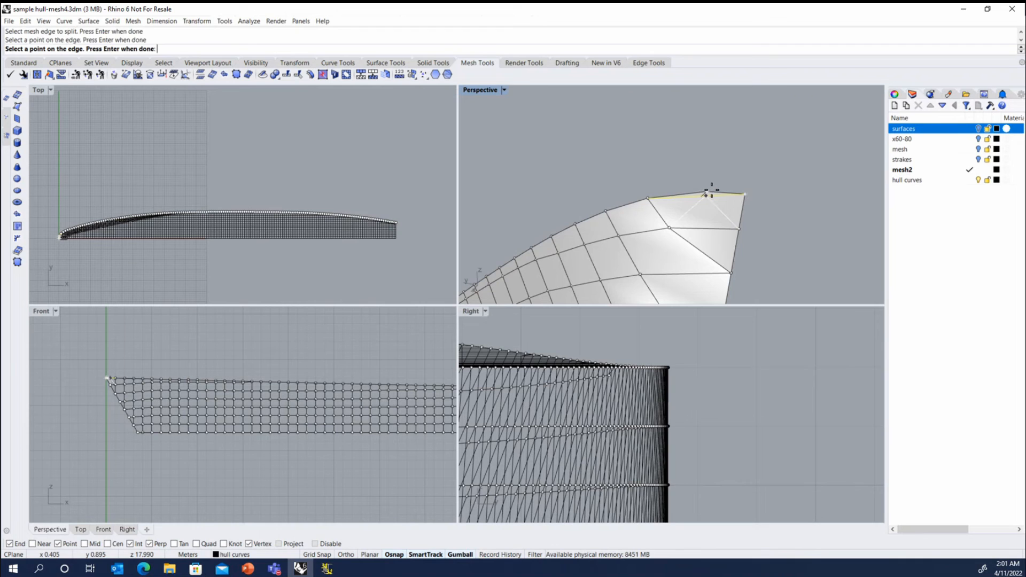
pyautogui.press('Return')
pyautogui.scroll(1, 708, 202)
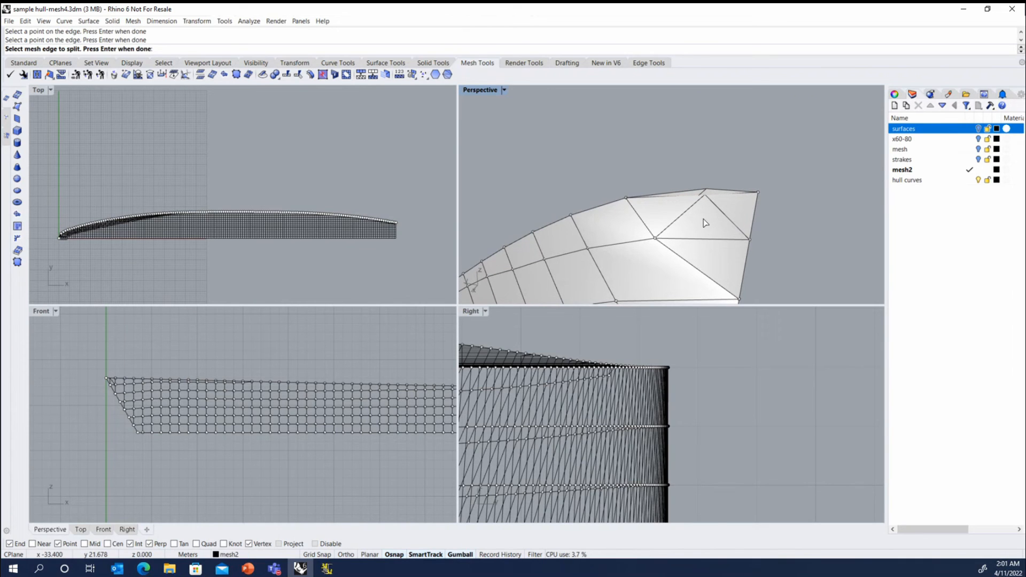
pyautogui.press('Return')
# - Select all point objects in the model and delete them
pyautogui.click(703, 219)
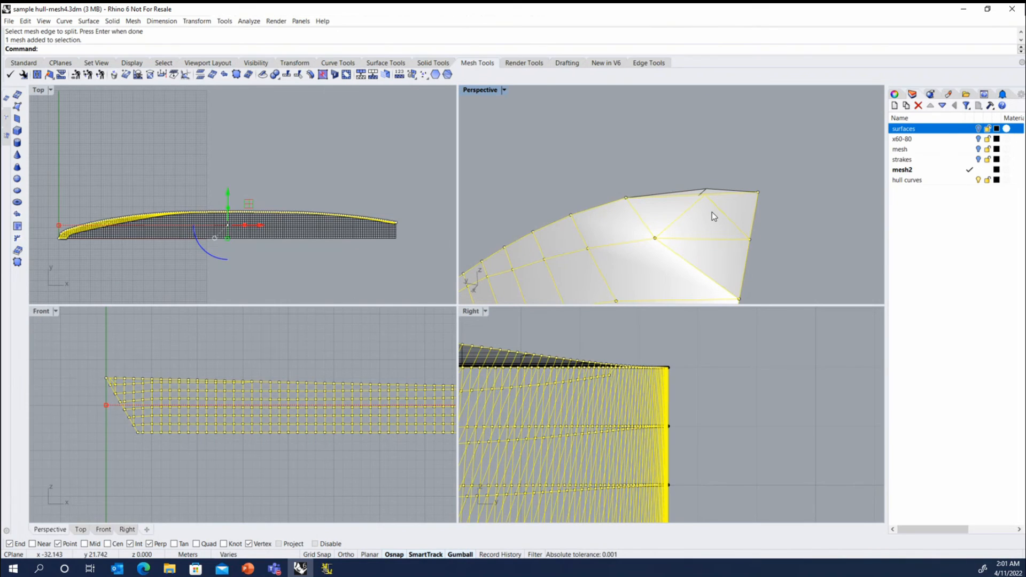
pyautogui.press('Escape')
pyautogui.write('Sel')
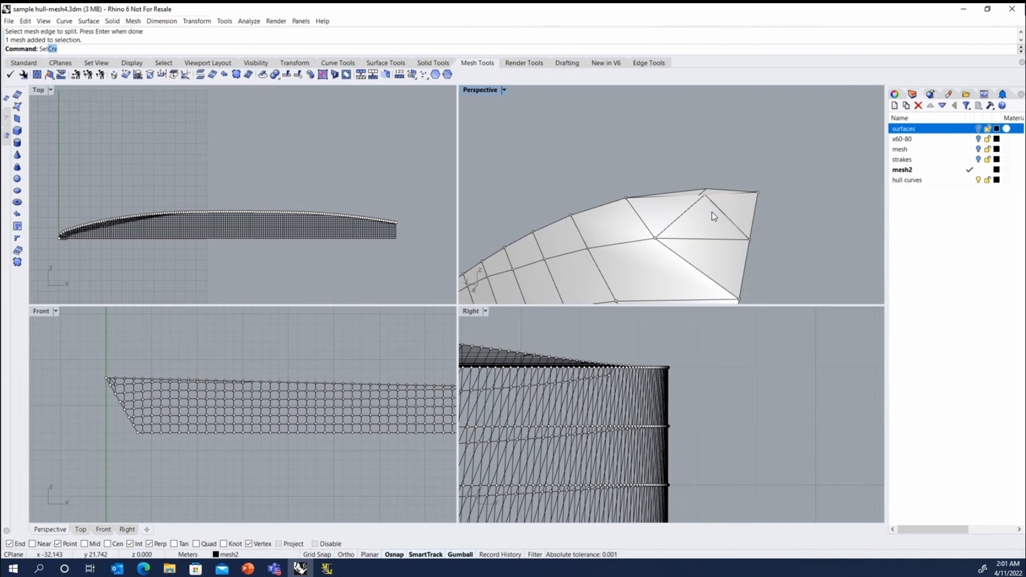
pyautogui.write('Pts')
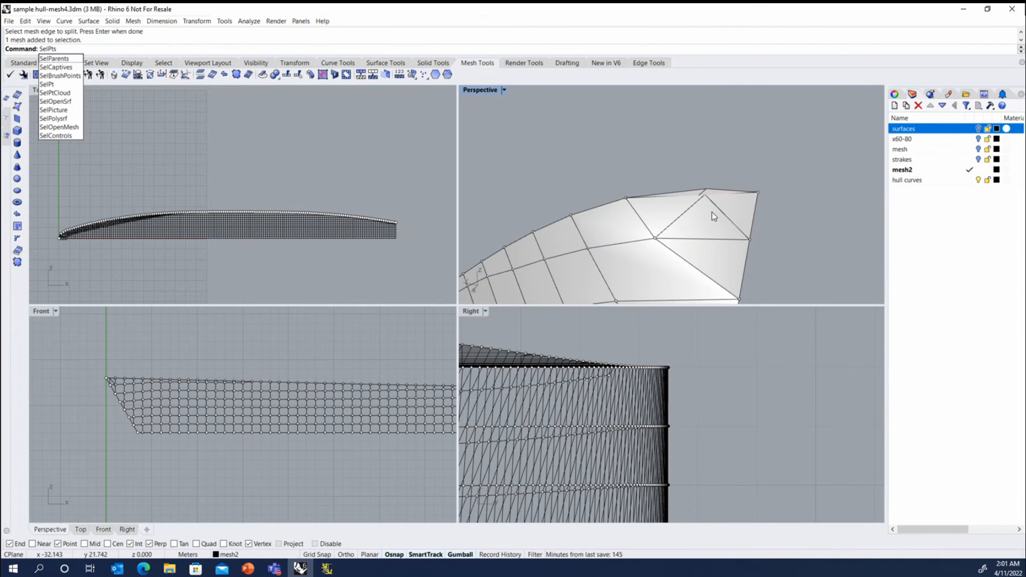
pyautogui.press('Return')
pyautogui.press('Delete')
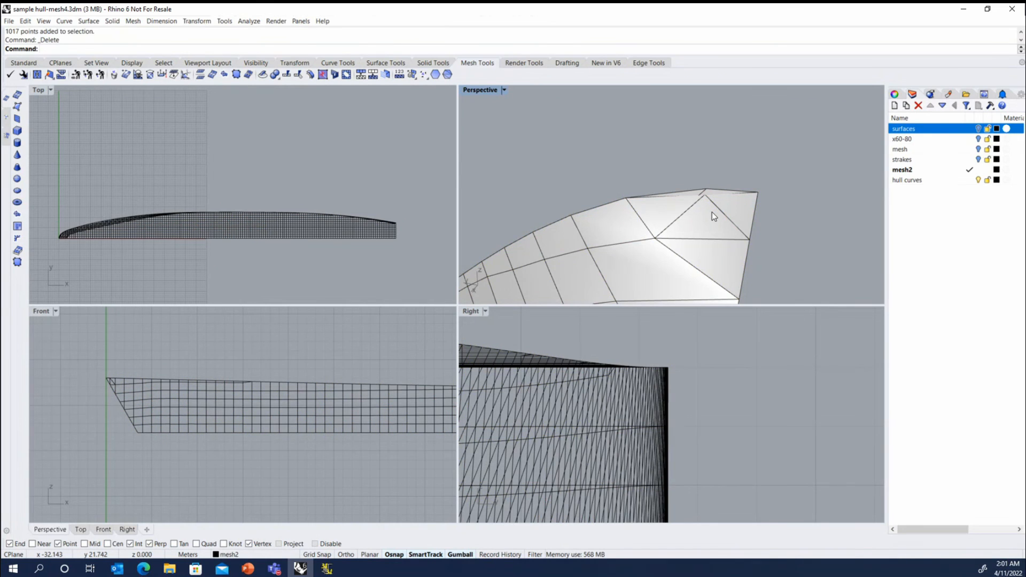
# - Show the hull side mesh's vertices and move the new upper-edge vertex at the bow onto the matching deck mesh vertex
pyautogui.click(712, 211)
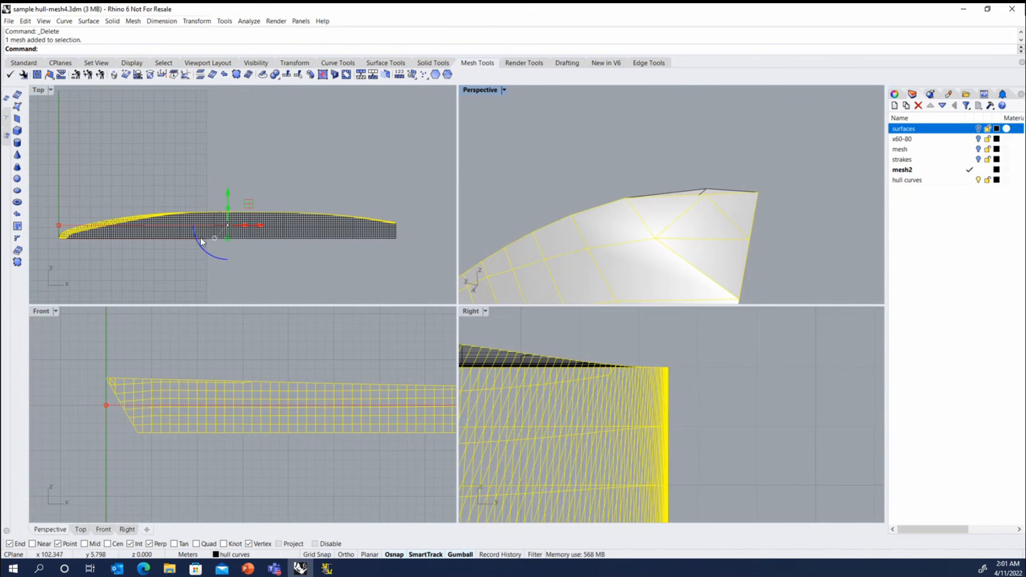
pyautogui.click(22, 64)
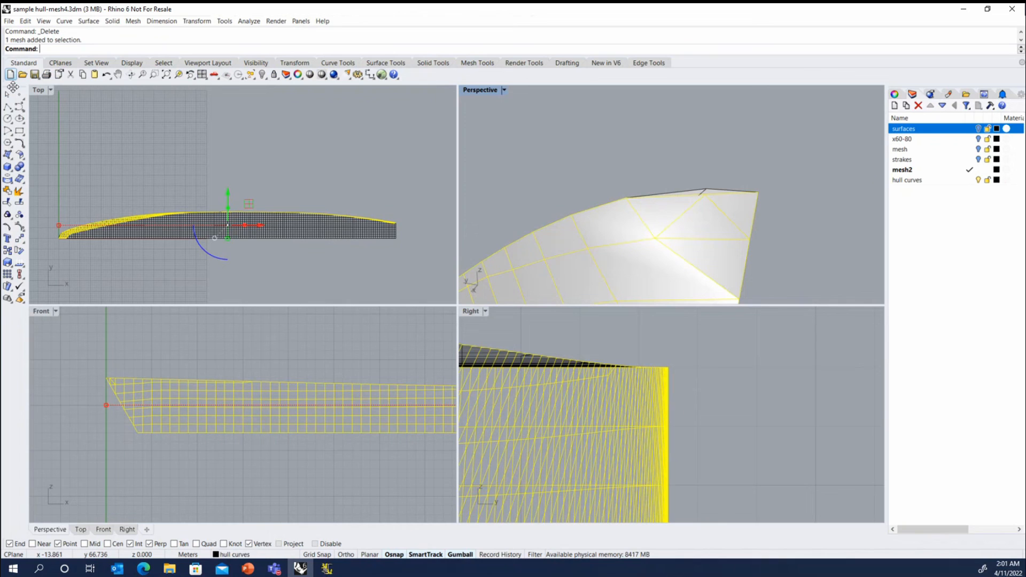
pyautogui.click(20, 227)
pyautogui.click(705, 193)
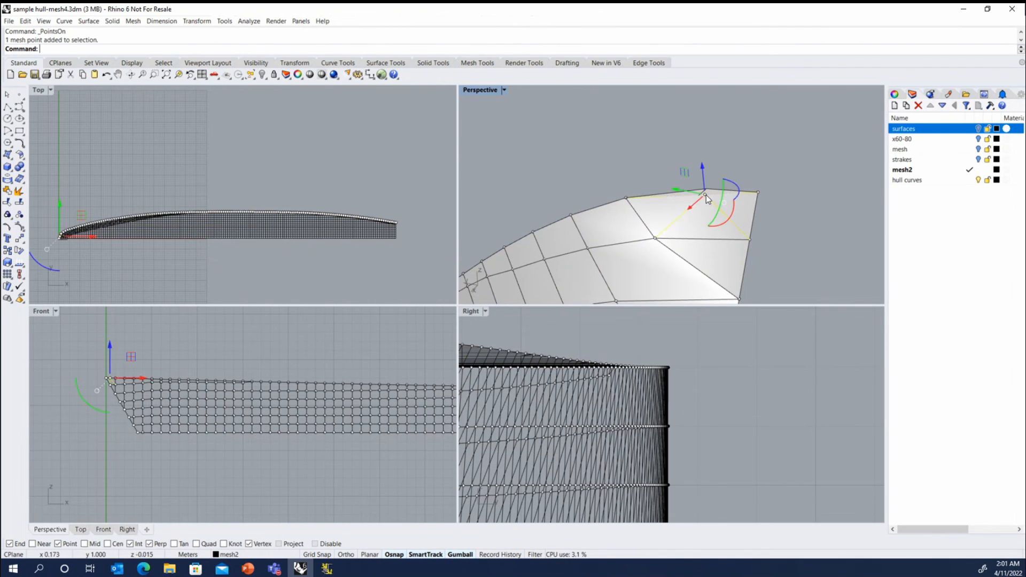
pyautogui.moveTo(706, 195); pyautogui.dragTo(706, 189)
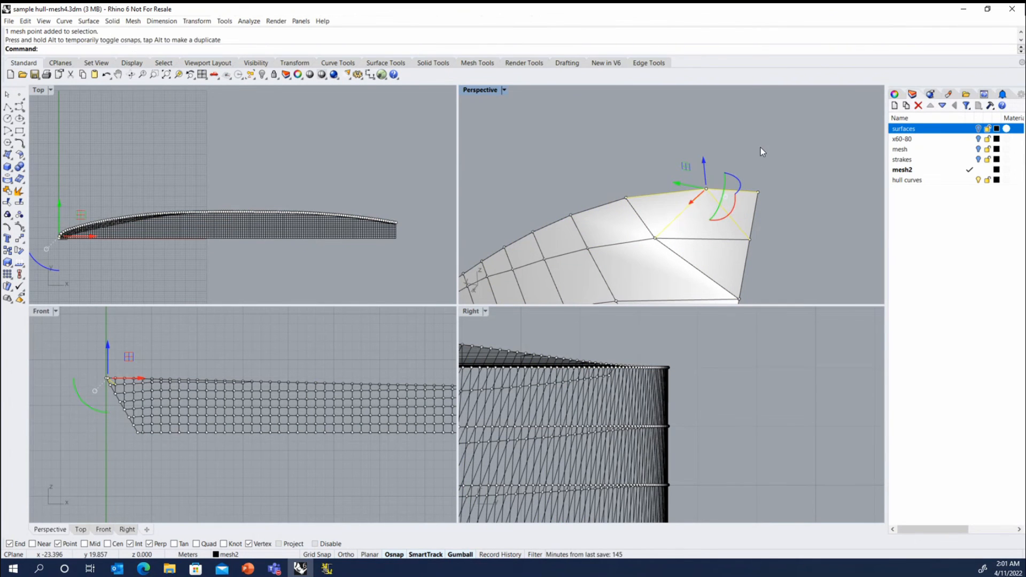
pyautogui.click(760, 147)
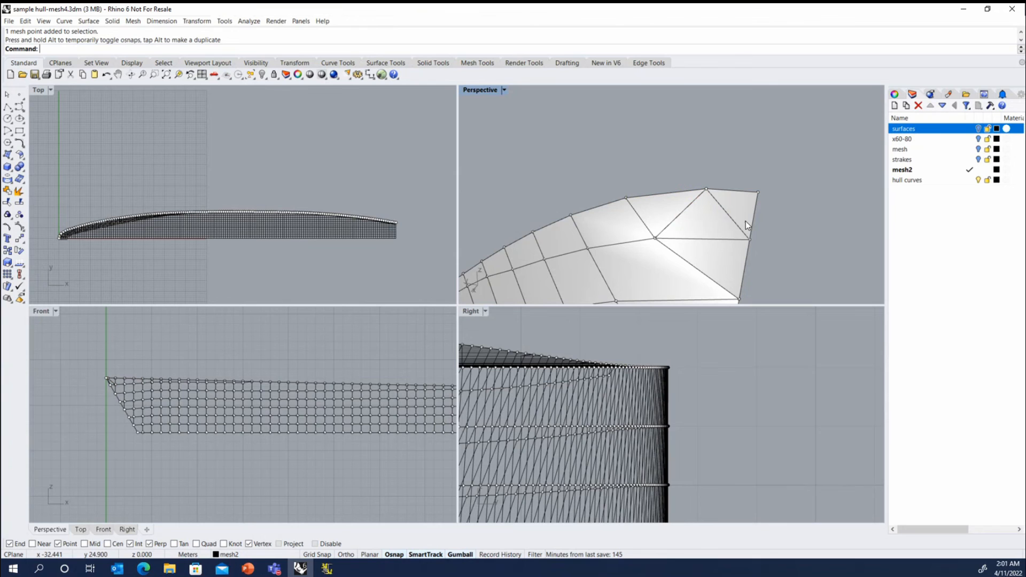
pyautogui.scroll(-1, 746, 225)
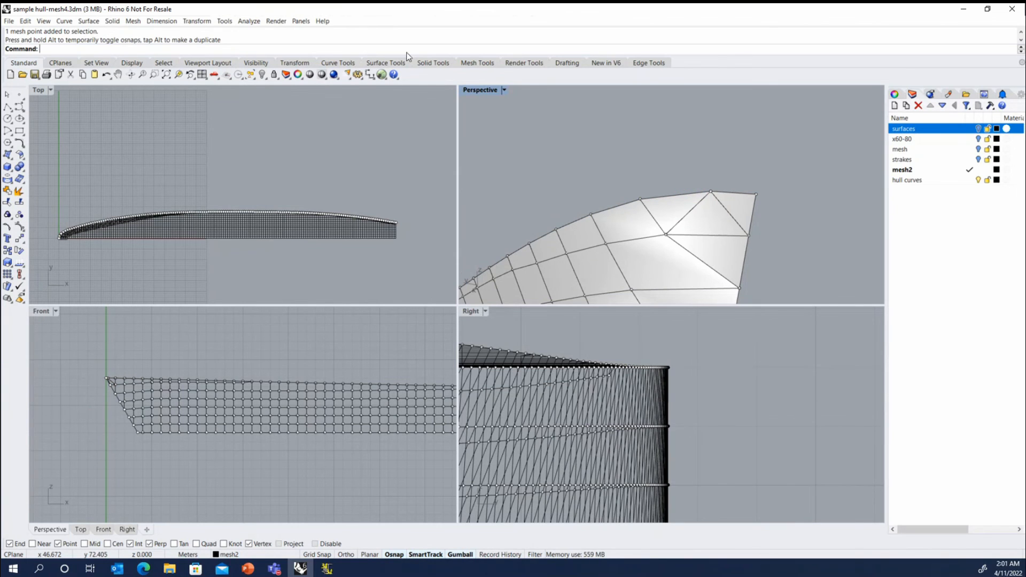
# - Split the horizontal mesh edge directly below the moved bow vertex near its middle
pyautogui.click(477, 62)
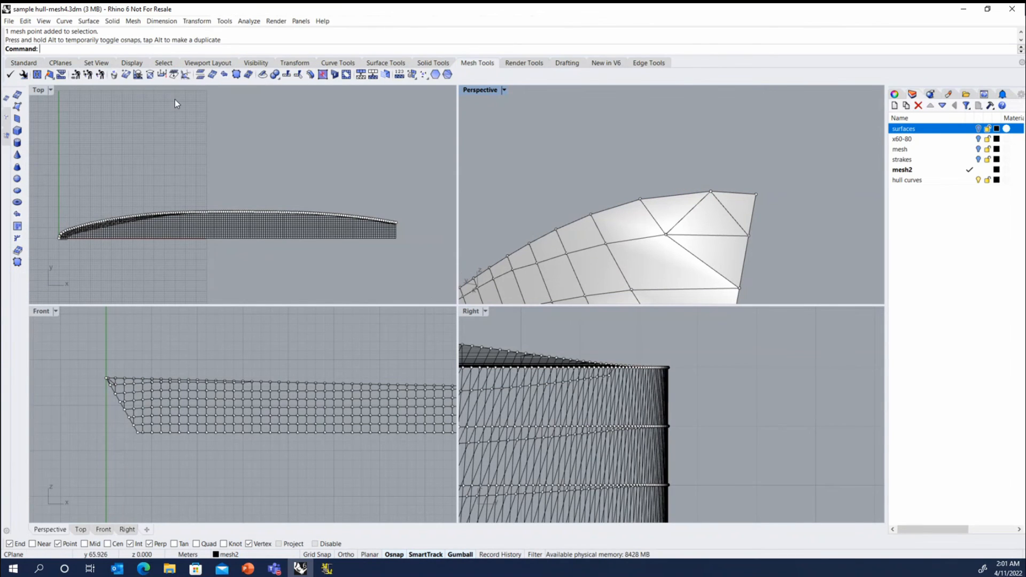
pyautogui.click(185, 75)
pyautogui.click(707, 235)
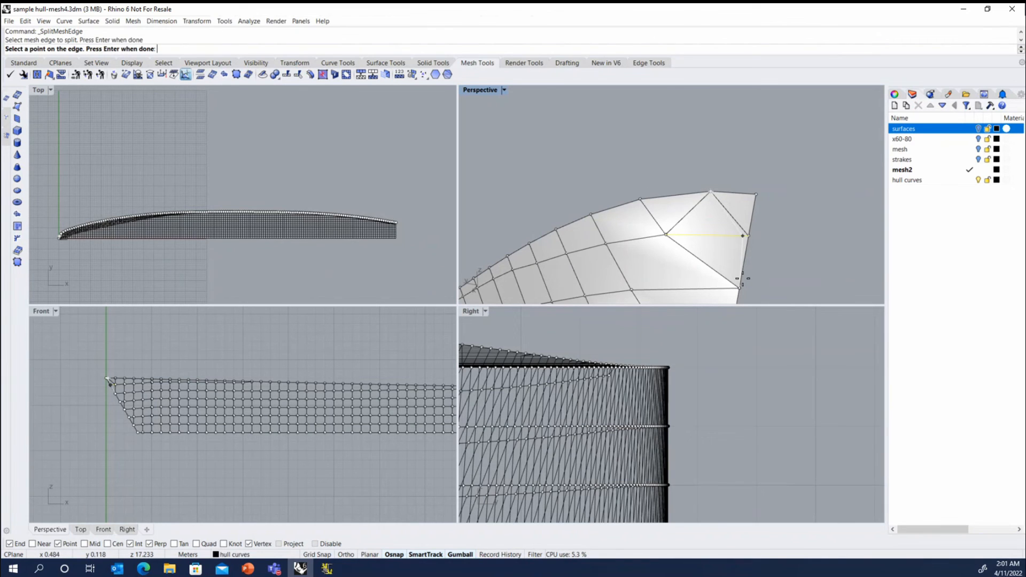
pyautogui.click(716, 235)
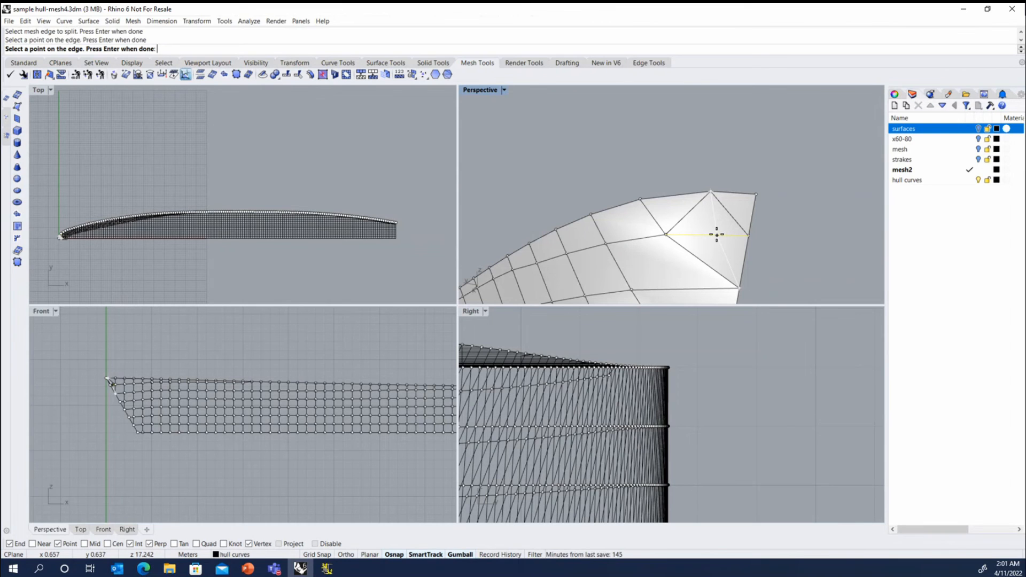
pyautogui.press('Return')
# - Remove the two diagonal edges beside the new vertical edge at the bow to merge the triangles into quads
pyautogui.click(320, 75)
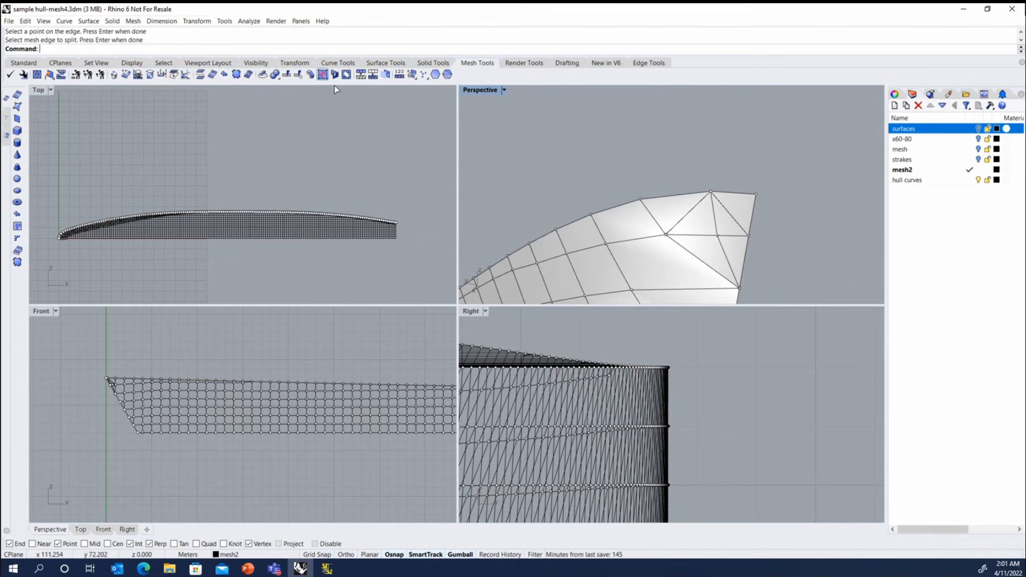
pyautogui.click(685, 220)
pyautogui.click(727, 215)
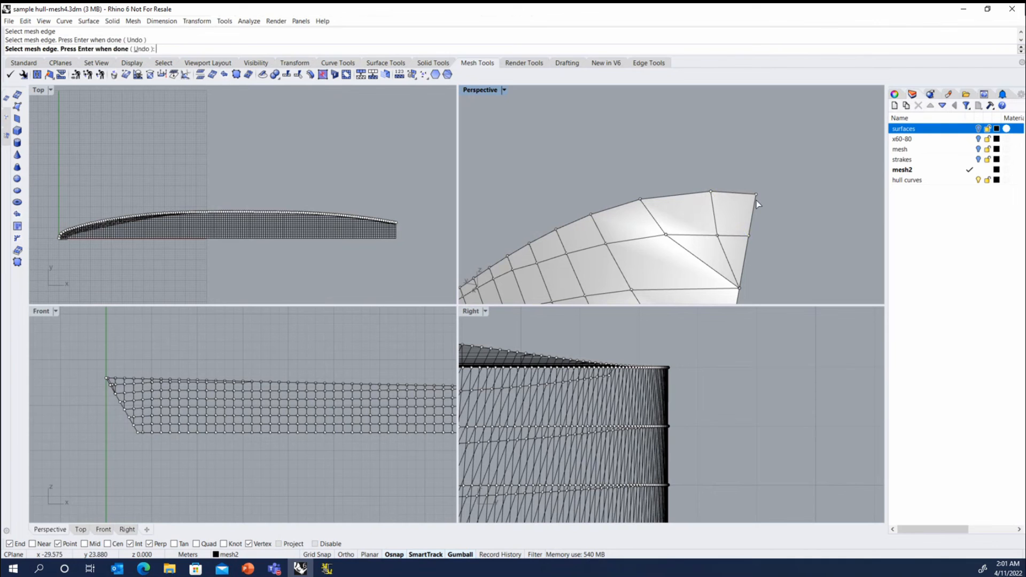
# - Turn on the surfaces layer, examine how the bow mesh fits the hull surface, and finish the edge removal
pyautogui.scroll(-5, 740, 198)
pyautogui.moveTo(737, 197); pyautogui.dragTo(707, 253, button='right')
pyautogui.scroll(-4, 707, 253)
pyautogui.scroll(-2, 707, 253)
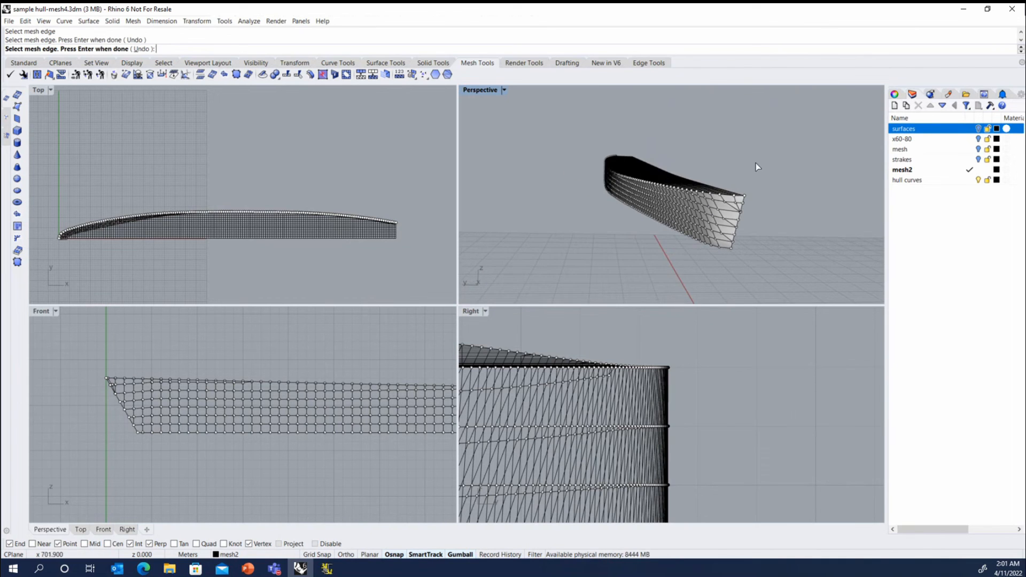
pyautogui.moveTo(756, 163); pyautogui.dragTo(730, 229, button='right')
pyautogui.moveTo(763, 172); pyautogui.dragTo(733, 179, button='right')
pyautogui.click(977, 128)
pyautogui.click(978, 129)
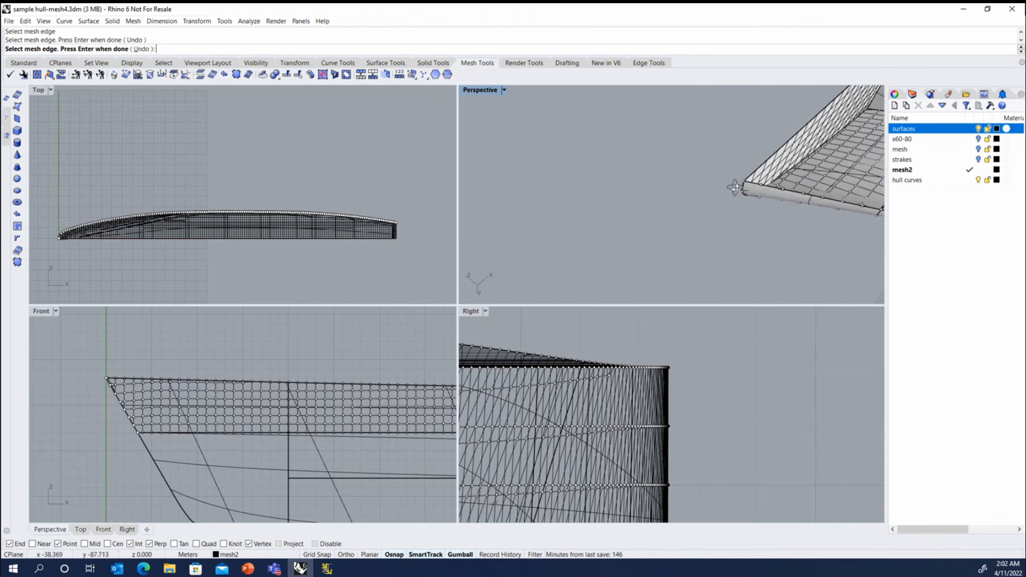
pyautogui.moveTo(646, 245); pyautogui.dragTo(752, 238, button='right')
pyautogui.scroll(3, 658, 246)
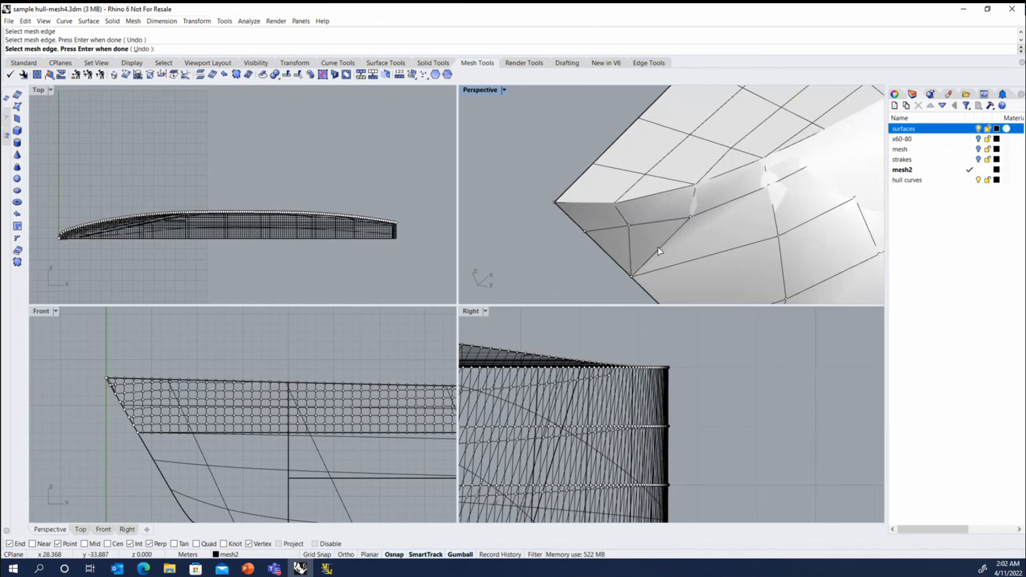
pyautogui.click(23, 62)
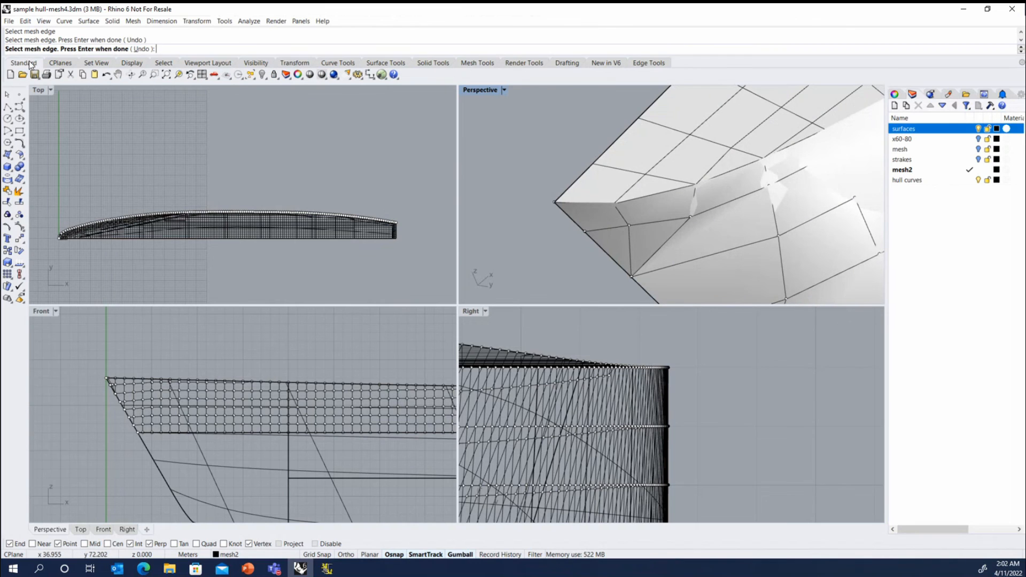
pyautogui.click(21, 98)
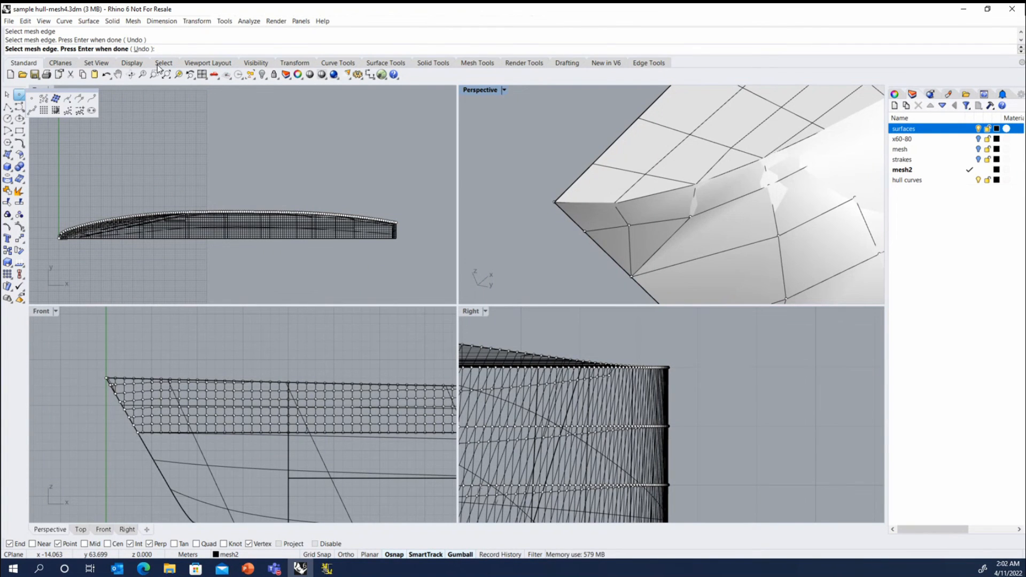
pyautogui.rightClick(773, 178)
# - Try to pull the hull side mesh onto the hull surface with Pull
pyautogui.moveTo(772, 179); pyautogui.dragTo(745, 220, button='right')
pyautogui.scroll(-5, 743, 196)
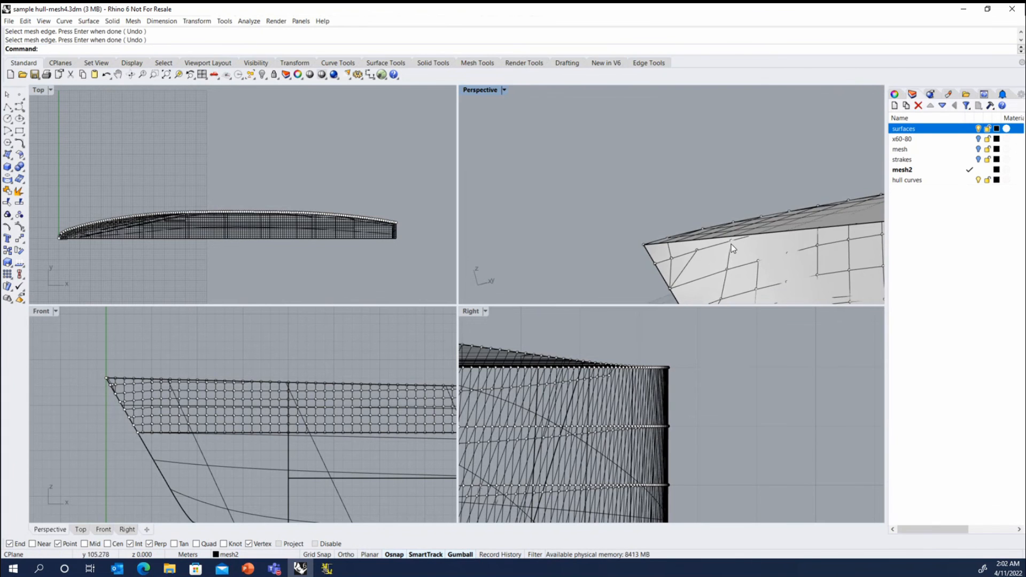
pyautogui.scroll(8, 681, 251)
pyautogui.moveTo(679, 240); pyautogui.dragTo(598, 235, button='right')
pyautogui.click(64, 21)
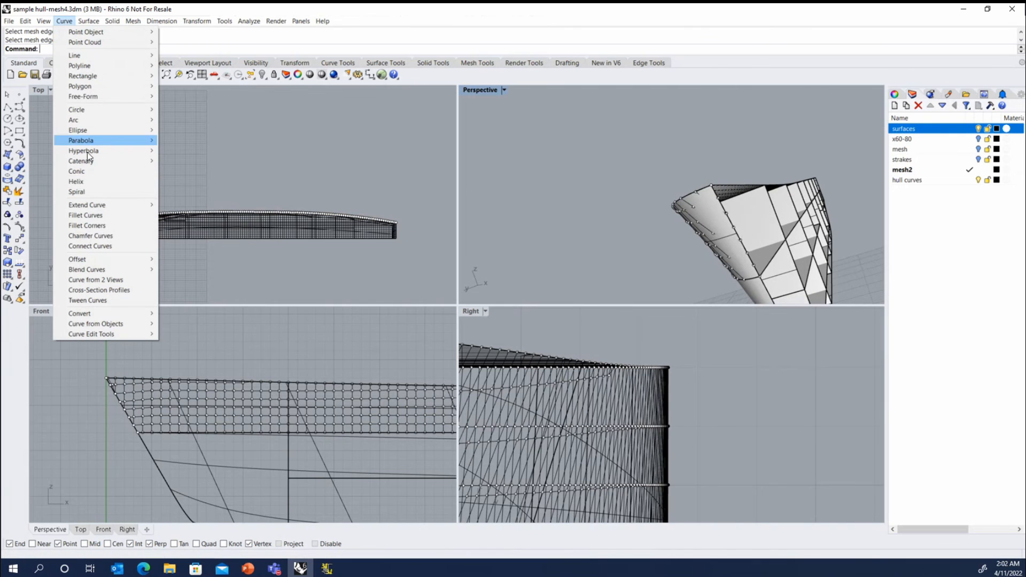
pyautogui.moveTo(90, 323)
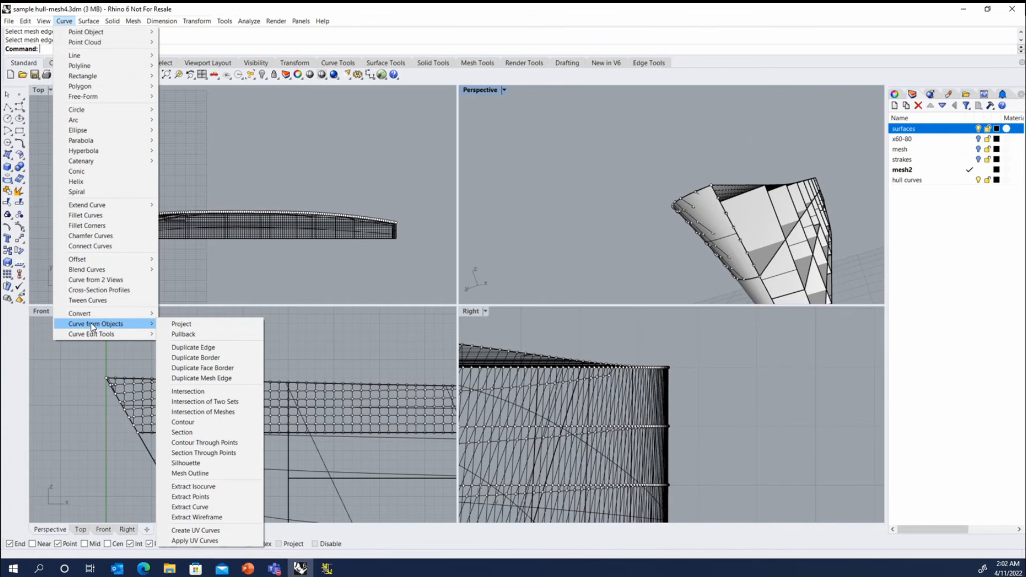
pyautogui.click(182, 334)
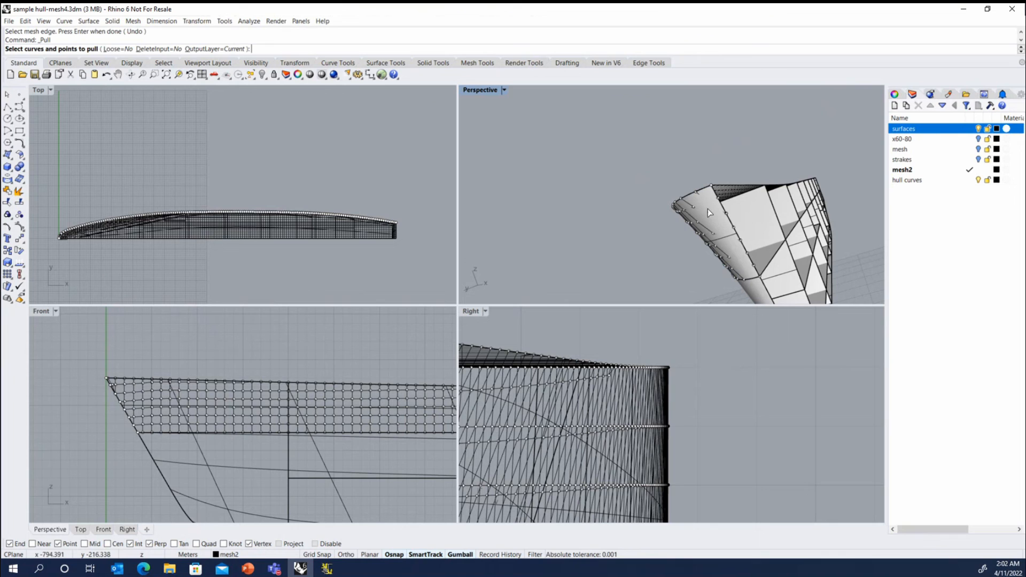
pyautogui.hotkey('ctrl', 'a')
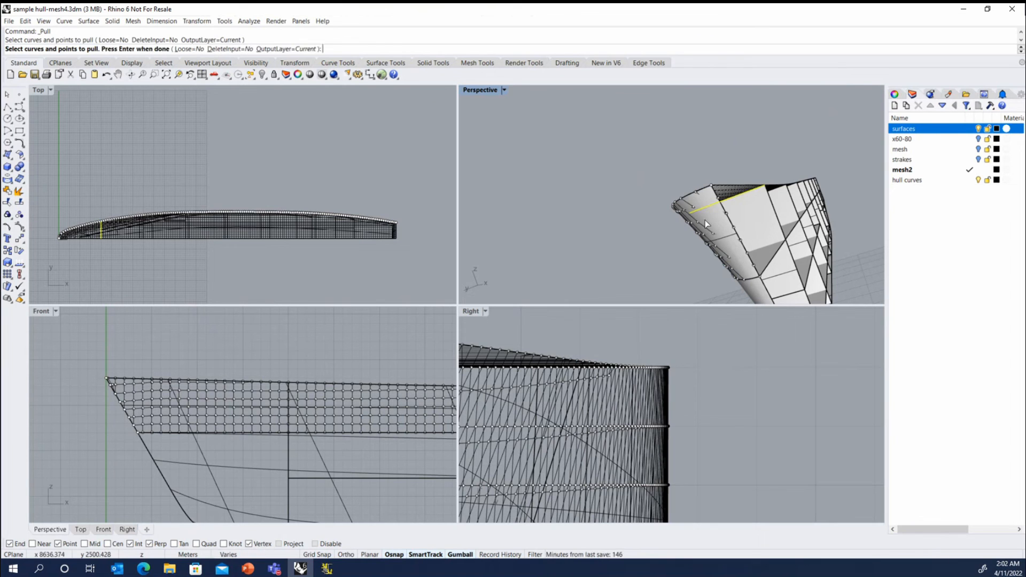
pyautogui.press('Return')
pyautogui.moveTo(709, 215); pyautogui.dragTo(668, 216, button='right')
pyautogui.scroll(4, 684, 230)
pyautogui.click(688, 226)
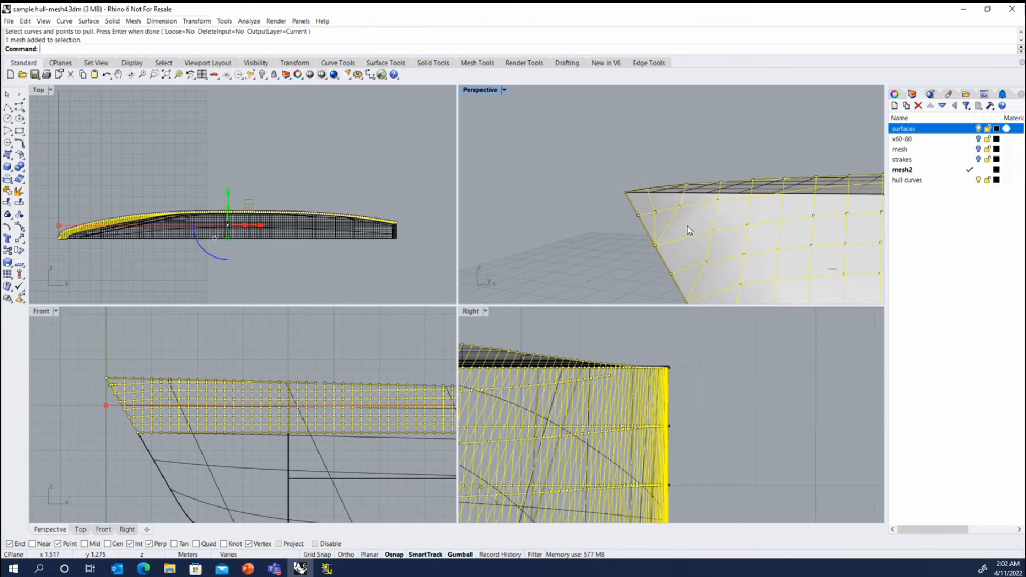
pyautogui.rightClick(652, 229)
pyautogui.rightClick(688, 226)
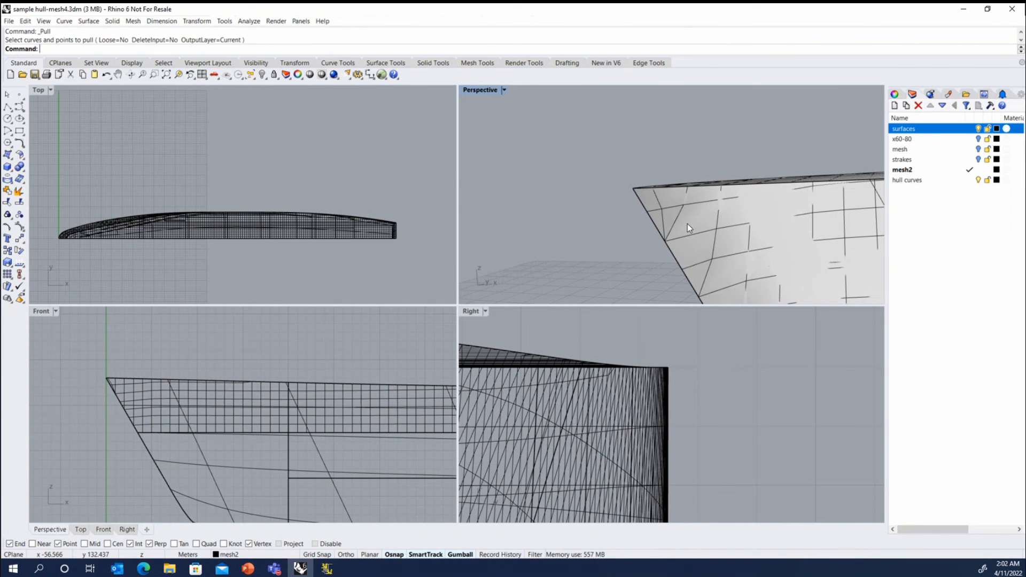
pyautogui.click(64, 22)
pyautogui.moveTo(117, 324)
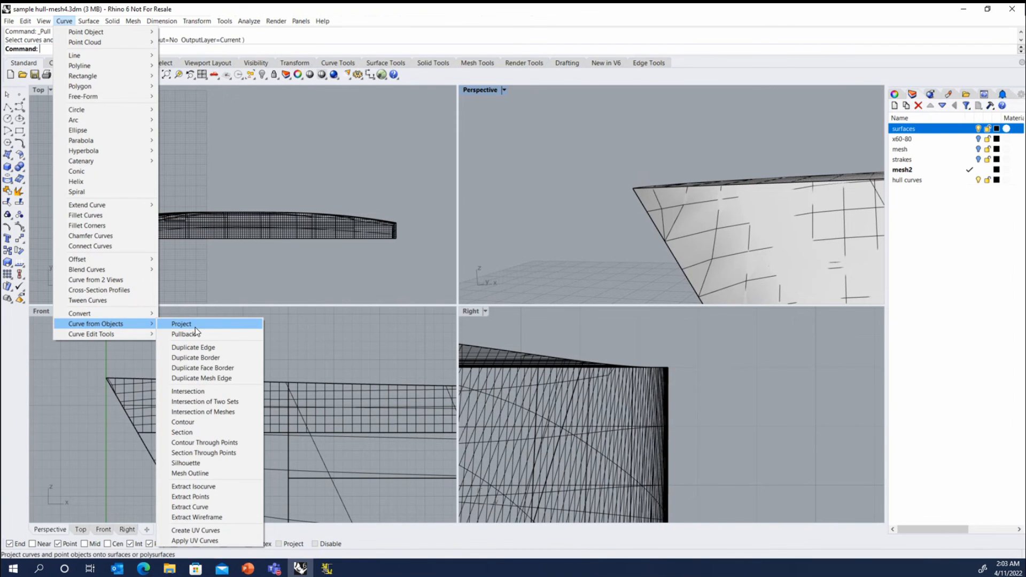
pyautogui.click(344, 252)
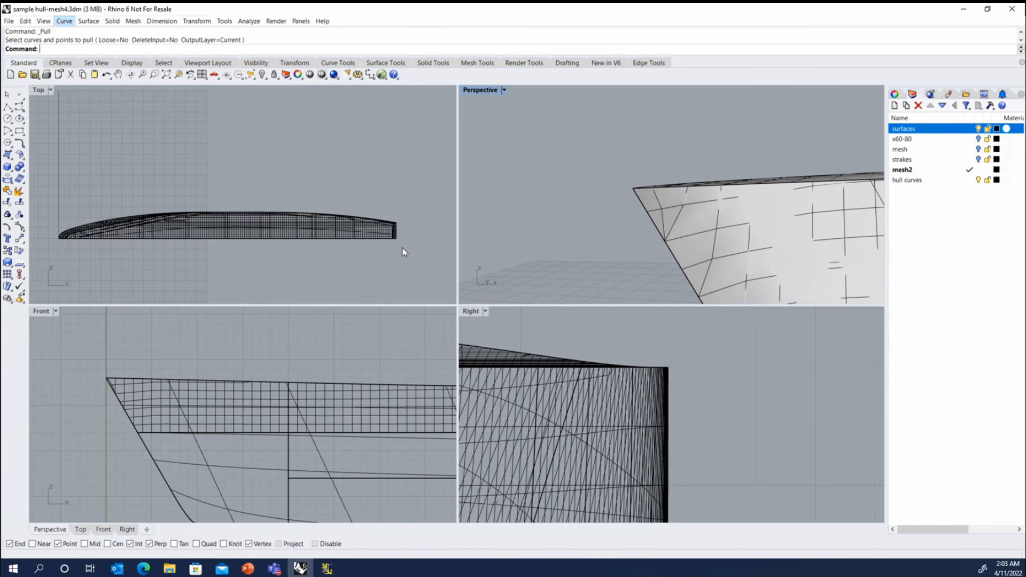
# - Cut a Section curve through the hull side surface at the bow, from the first deck-edge vertex to the stem edge vertex
pyautogui.click(653, 217)
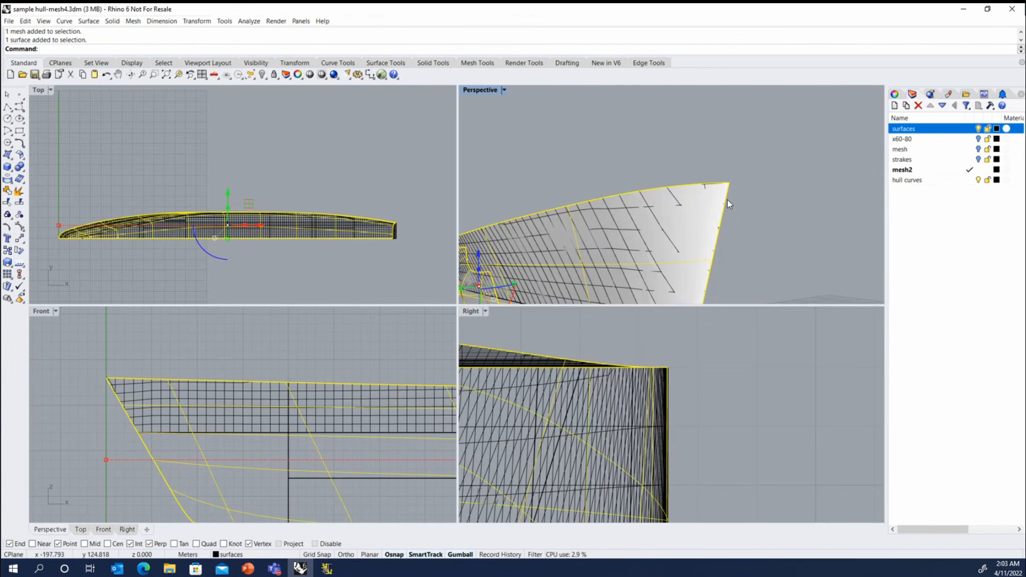
pyautogui.write('Secio')
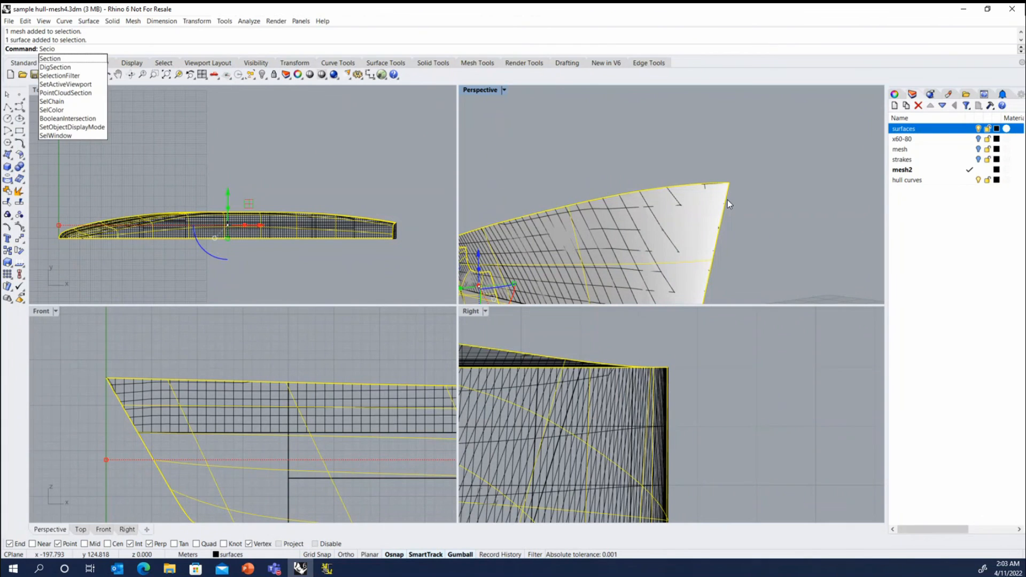
pyautogui.press('BackSpace')
pyautogui.press('BackSpace')
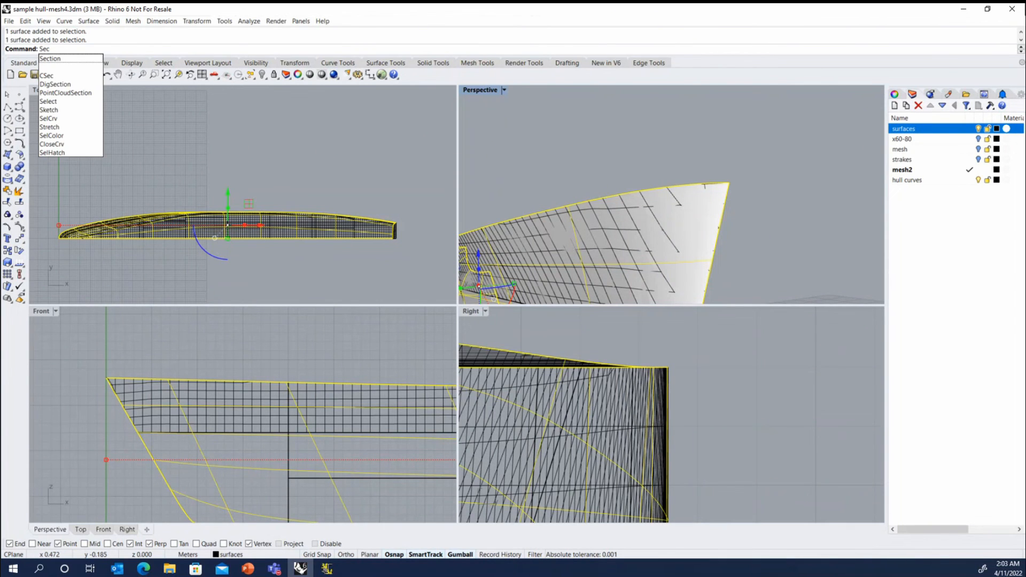
pyautogui.write('tion')
pyautogui.press('Return')
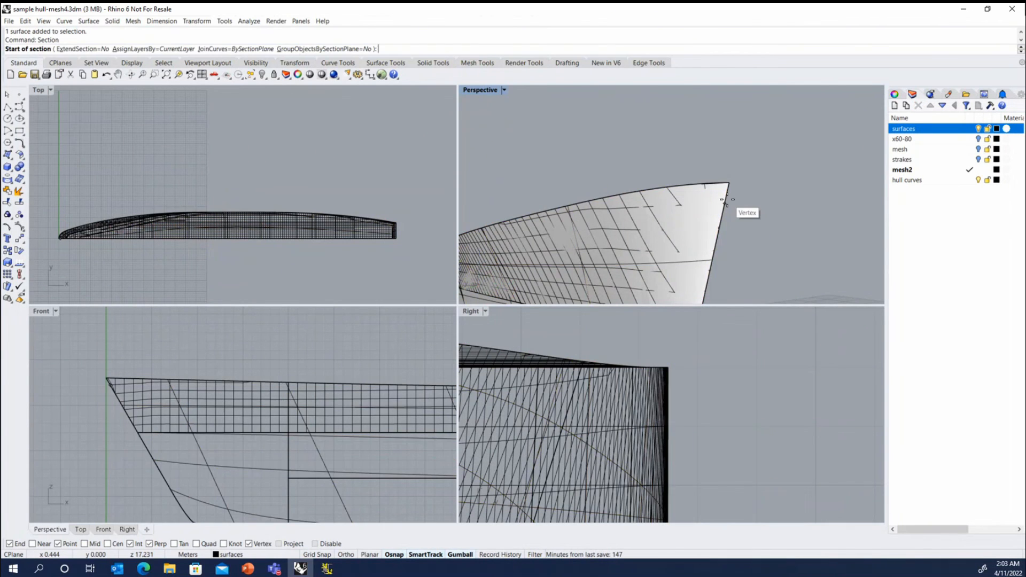
pyautogui.click(704, 179)
pyautogui.click(720, 223)
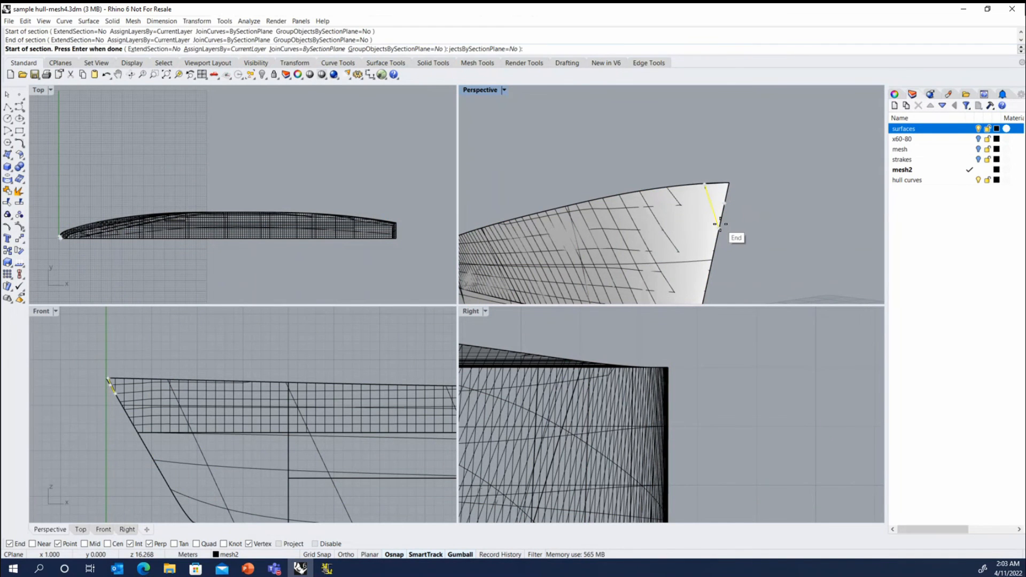
pyautogui.press('Return')
# - Place a closest point on the new section curve, using the interior mesh vertex beside the bow as base point
pyautogui.moveTo(720, 223); pyautogui.dragTo(554, 253, button='right')
pyautogui.scroll(4, 681, 210)
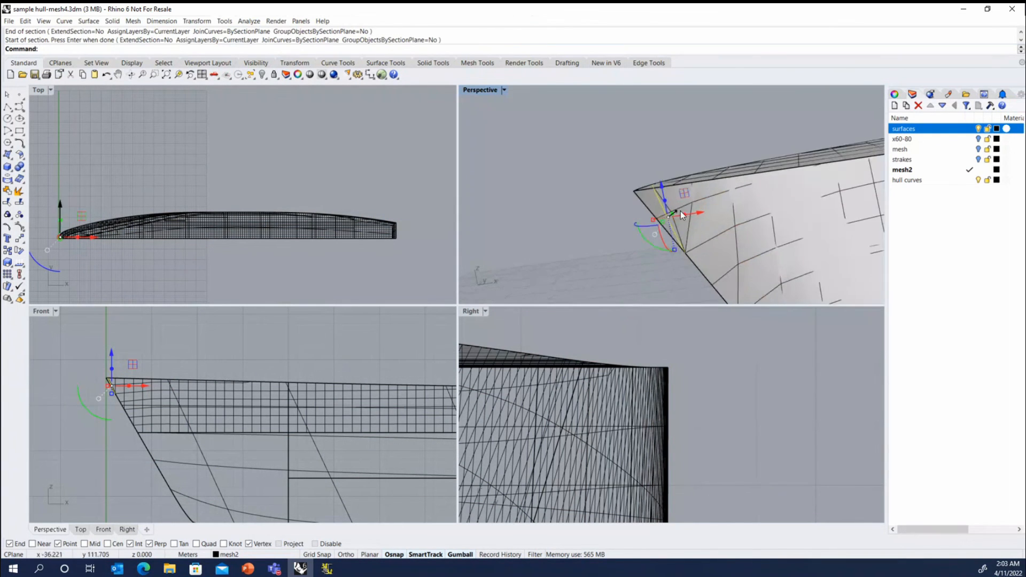
pyautogui.scroll(2, 668, 216)
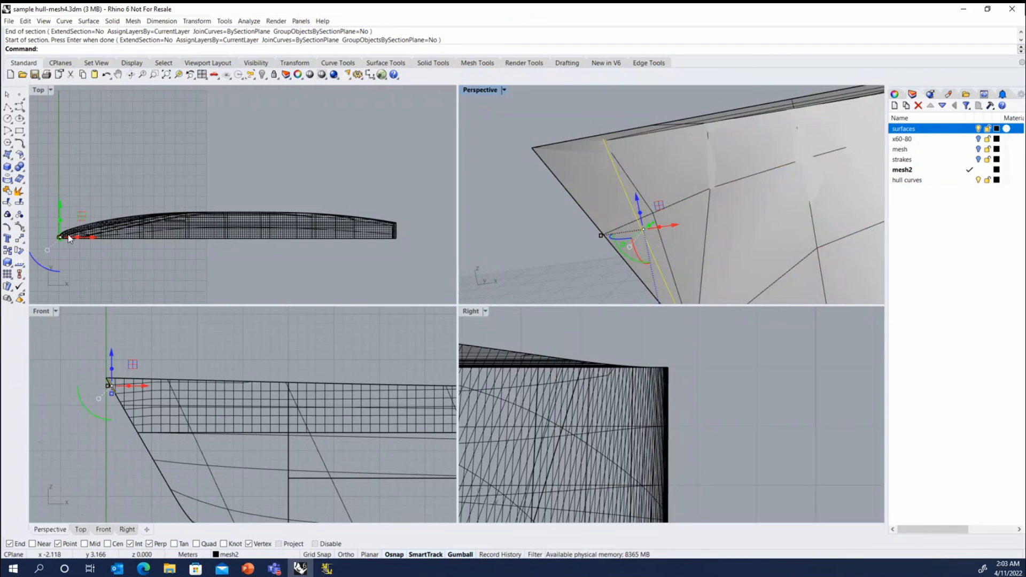
pyautogui.click(19, 95)
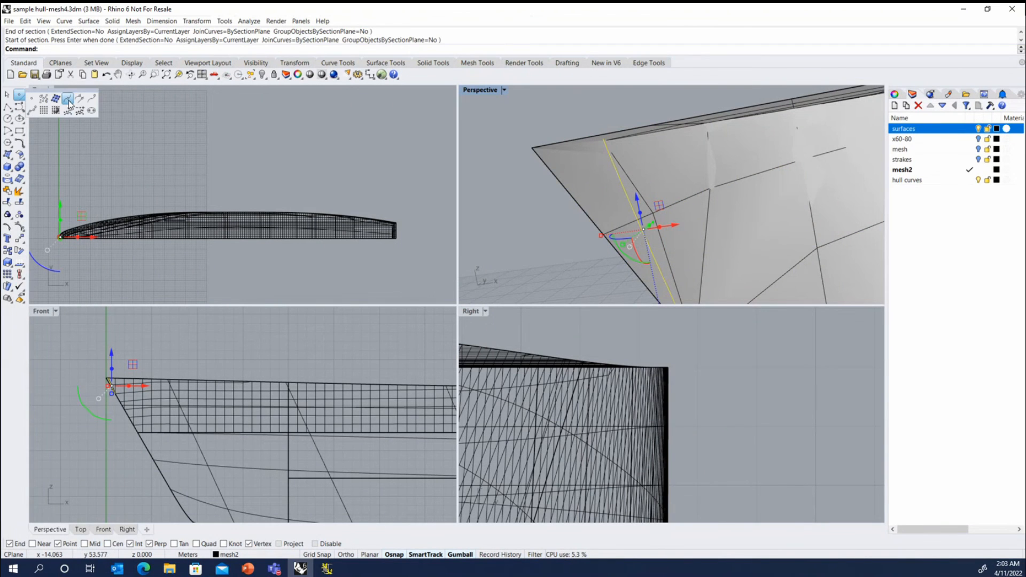
pyautogui.click(68, 101)
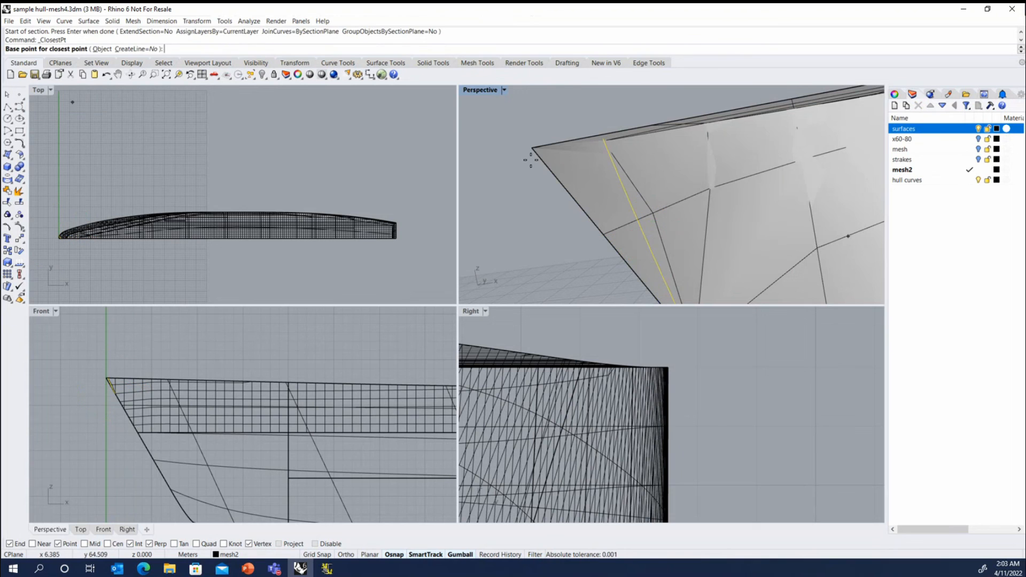
pyautogui.click(656, 212)
pyautogui.scroll(-2, 604, 214)
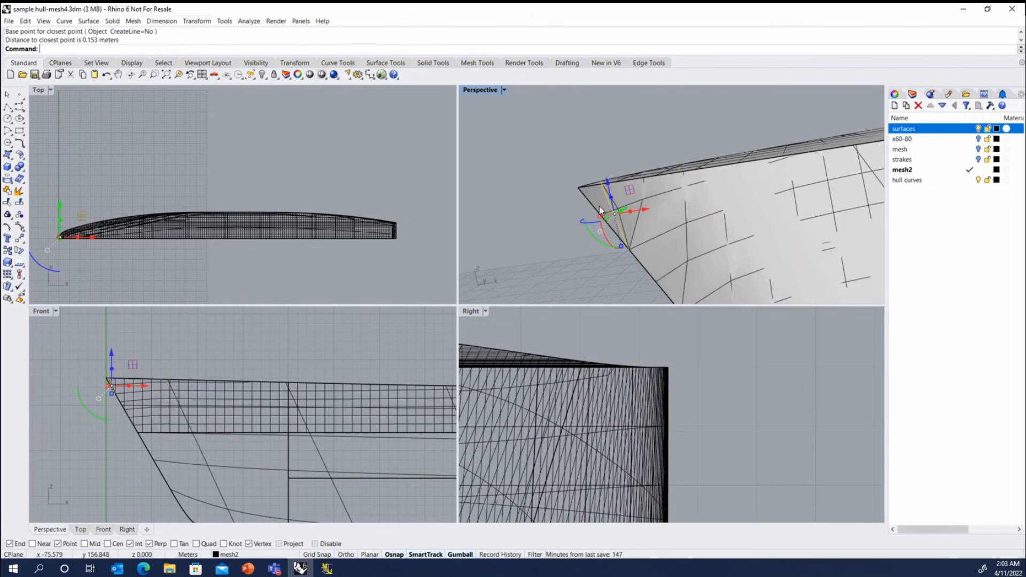
# - Turn on the hull side mesh's points and select the coincident interior vertices at the bow together with the closest point
pyautogui.moveTo(600, 210); pyautogui.dragTo(543, 222, button='right')
pyautogui.click(544, 222)
pyautogui.click(634, 204)
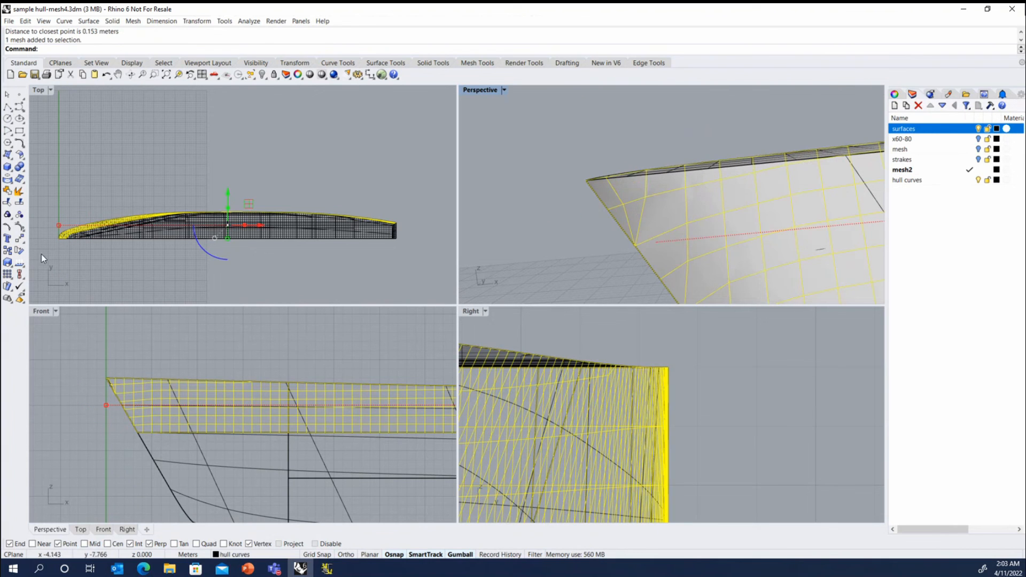
pyautogui.click(19, 226)
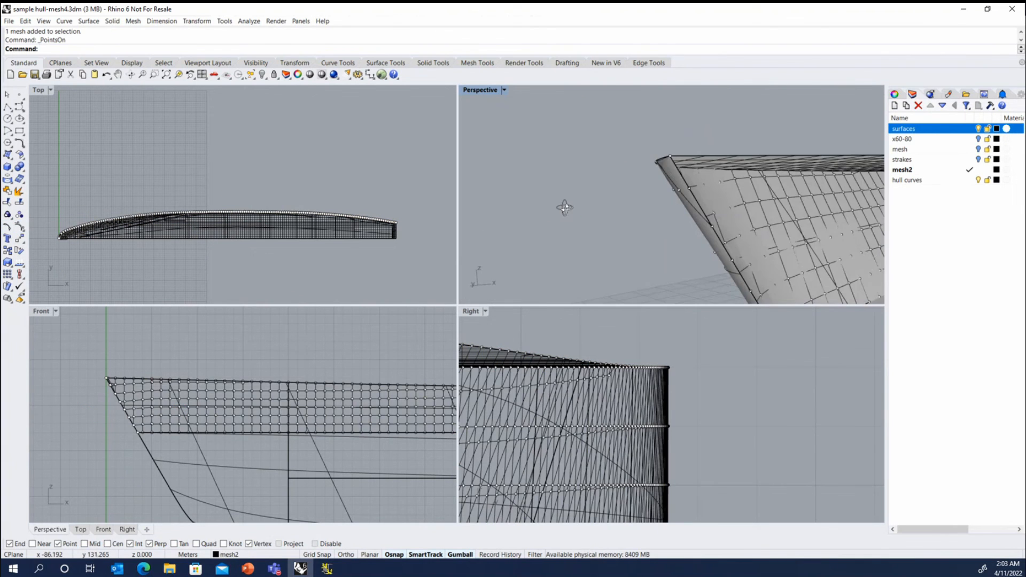
pyautogui.moveTo(564, 208); pyautogui.dragTo(554, 211, button='right')
pyautogui.click(627, 204)
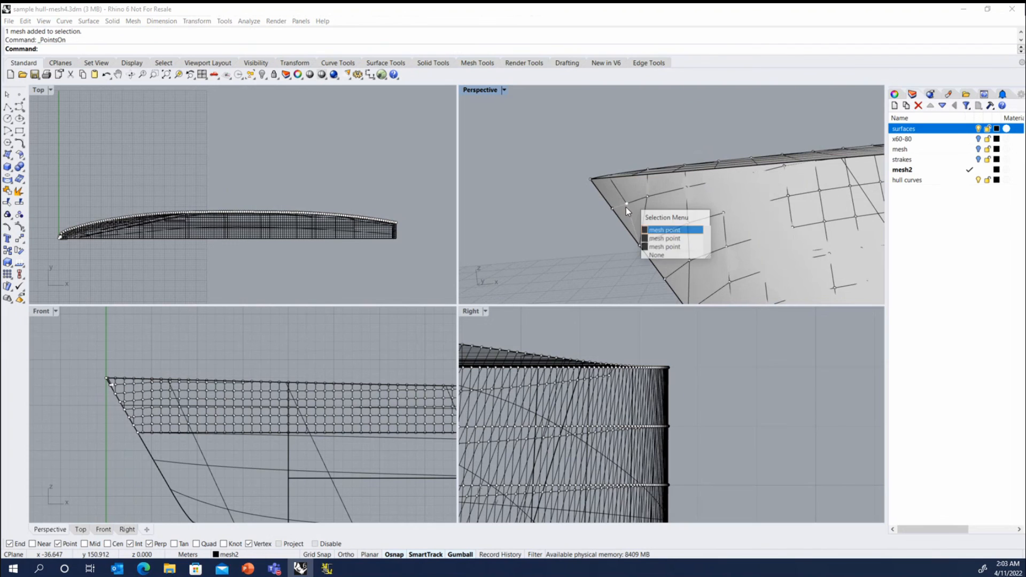
pyautogui.click(616, 242)
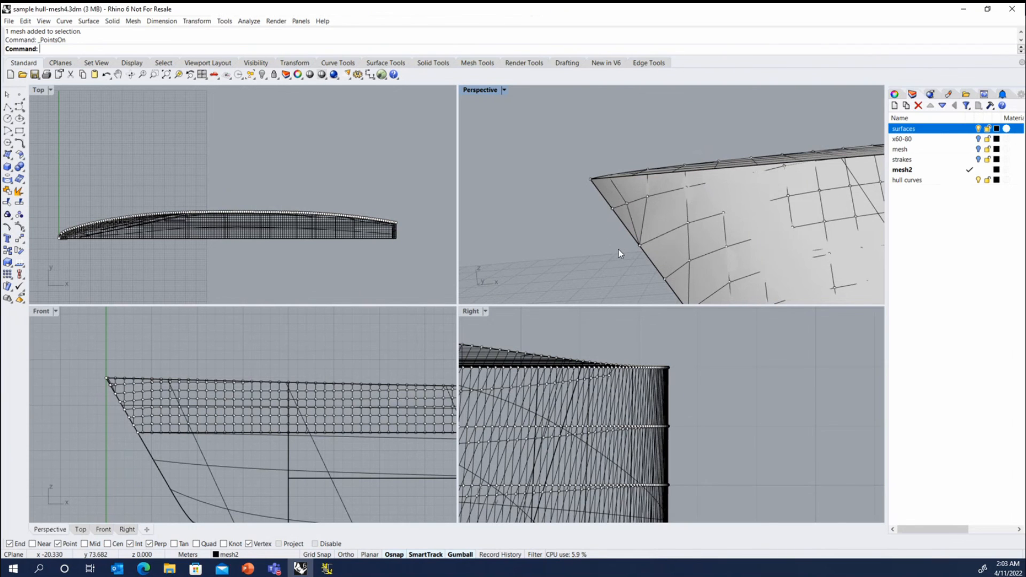
pyautogui.moveTo(619, 249); pyautogui.dragTo(653, 191)
# - Undo the Gumball move of the selected bow points and turn the Gumball off
pyautogui.scroll(3, 614, 215)
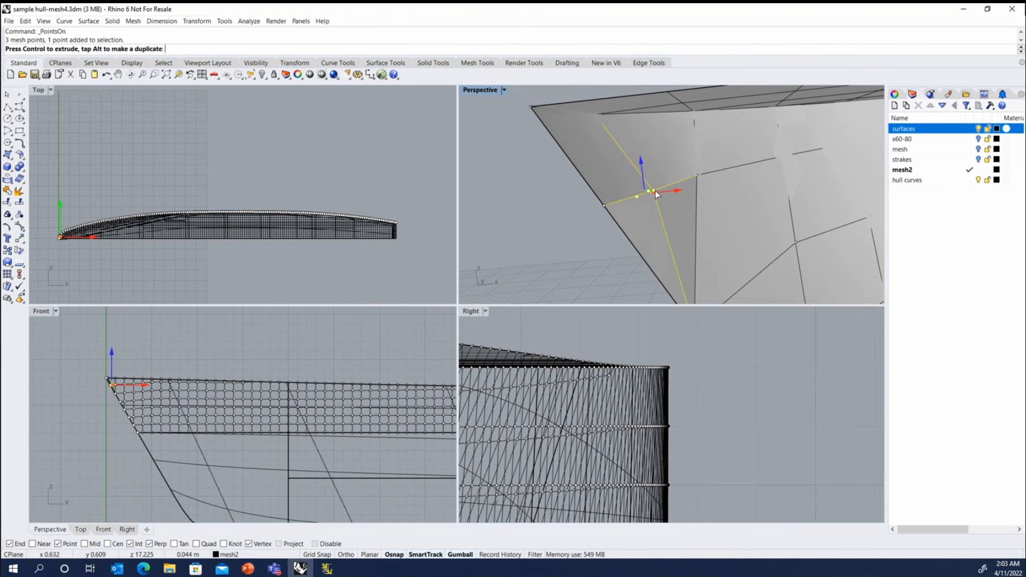
pyautogui.hotkey('ctrl', 'z')
pyautogui.moveTo(553, 232); pyautogui.dragTo(722, 196, button='right')
pyautogui.scroll(5, 769, 187)
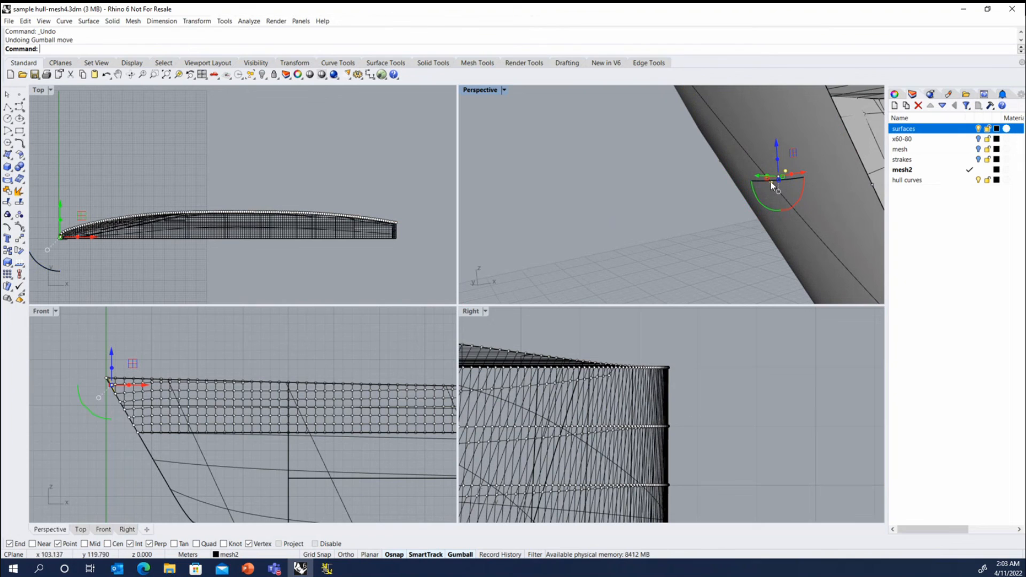
pyautogui.click(770, 184)
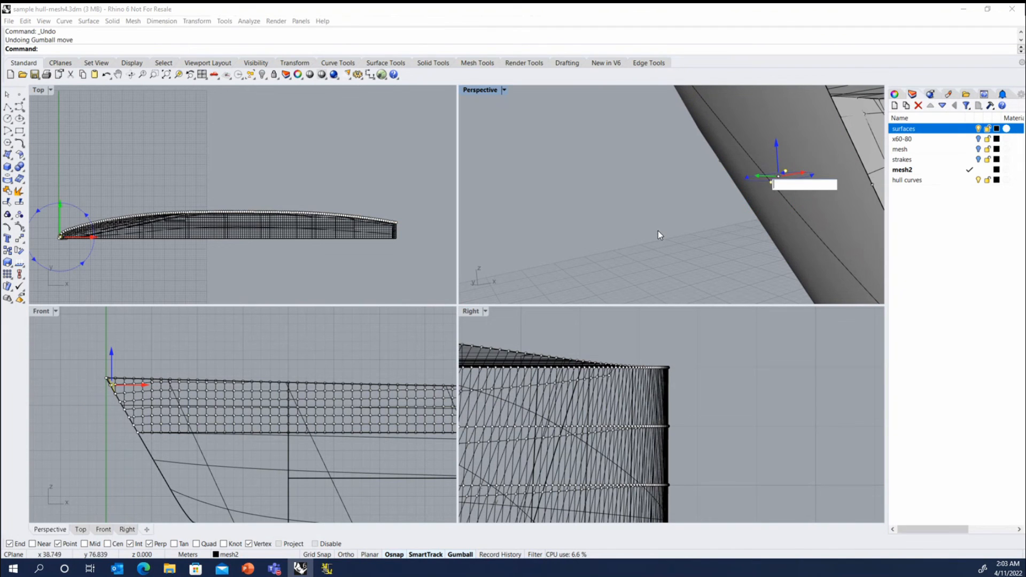
pyautogui.moveTo(658, 230)
pyautogui.mouseDown(button='right')
pyautogui.moveTo(643, 220)
pyautogui.moveTo(656, 221)
pyautogui.mouseUp(button='right')
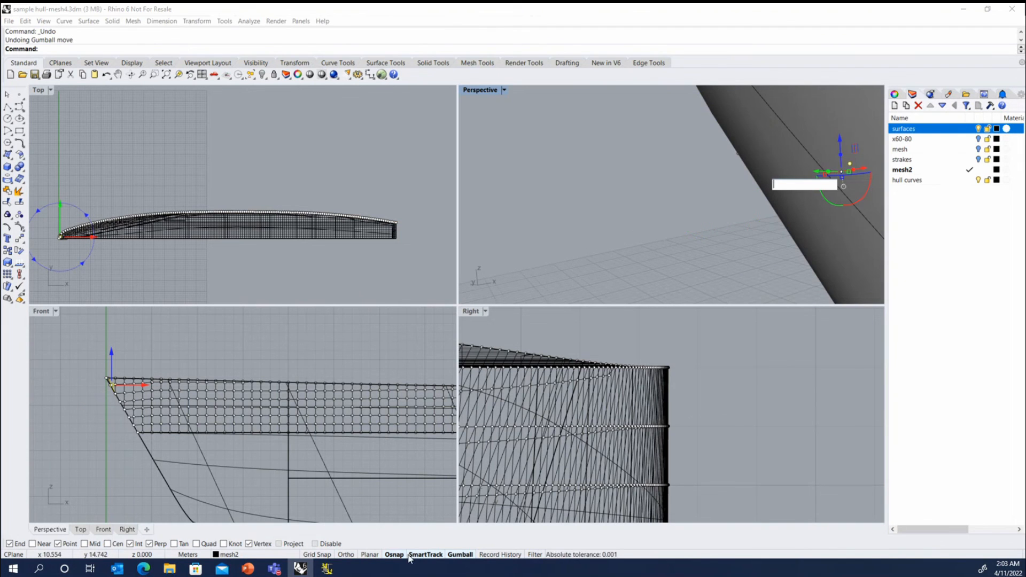
pyautogui.press('Escape')
pyautogui.click(460, 554)
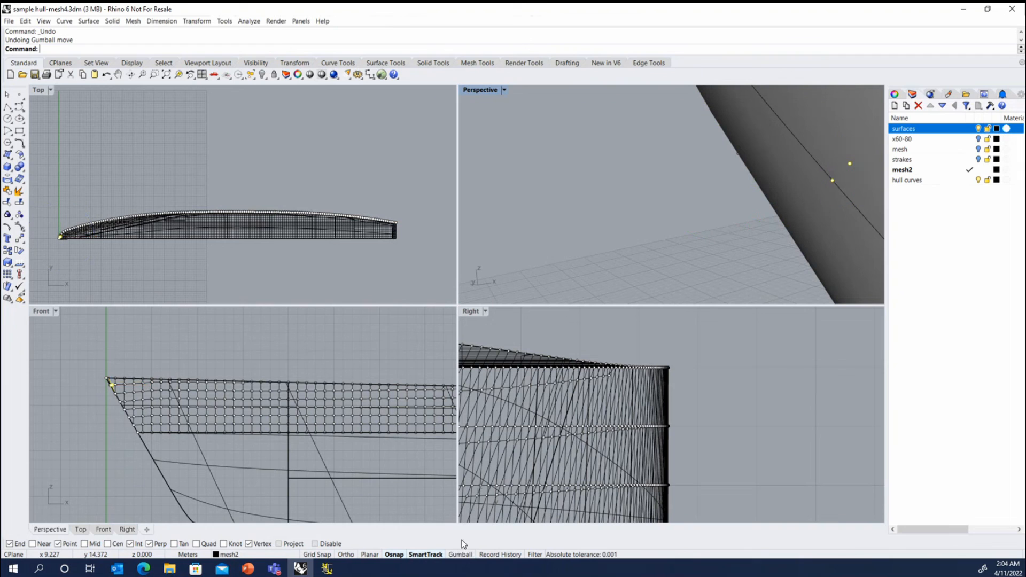
# - Remove the closest point from the selection and move the coincident mesh vertices onto it, snapping them to the hull surface
pyautogui.keyDown('ctrl'); pyautogui.click(834, 182); pyautogui.keyUp('ctrl')
pyautogui.moveTo(851, 162); pyautogui.dragTo(614, 216)
pyautogui.press('Escape')
pyautogui.press('Escape')
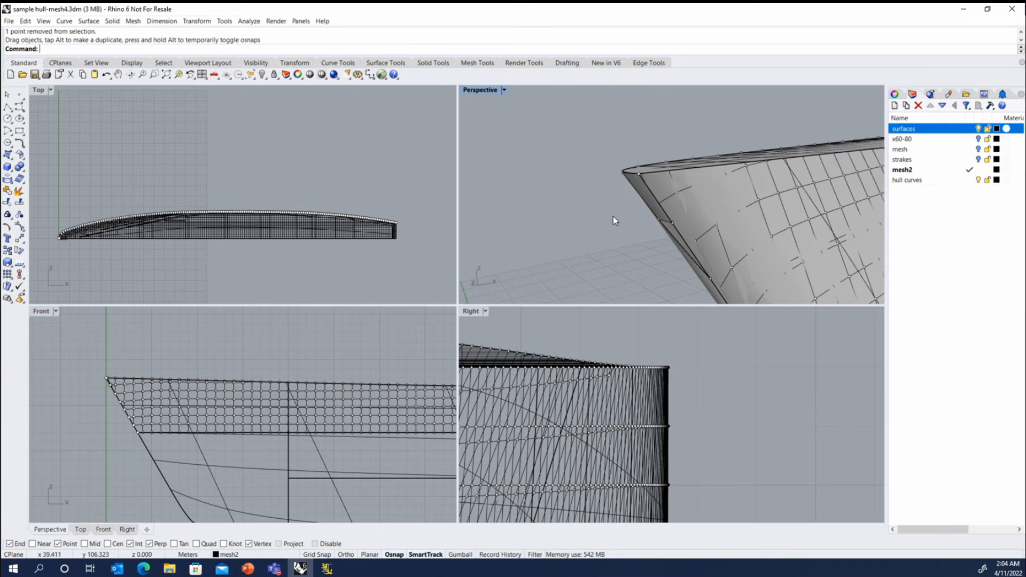
# - Turn off the surfaces layer and delete the helper point at the adjusted bow vertex
pyautogui.moveTo(613, 216); pyautogui.dragTo(784, 200, button='right')
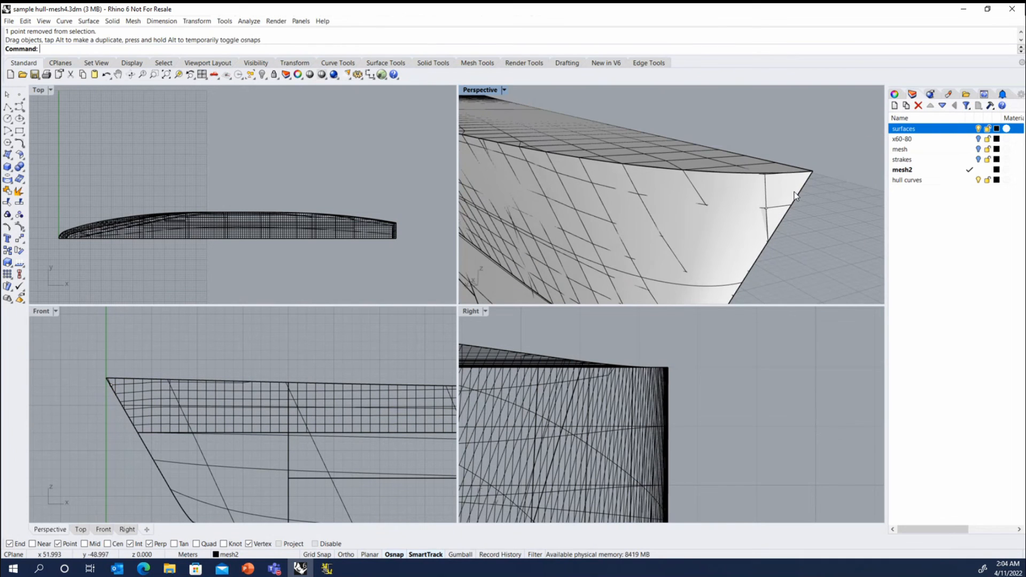
pyautogui.click(978, 129)
pyautogui.scroll(5, 645, 210)
pyautogui.moveTo(645, 210); pyautogui.dragTo(708, 208, button='right')
pyautogui.scroll(-5, 559, 201)
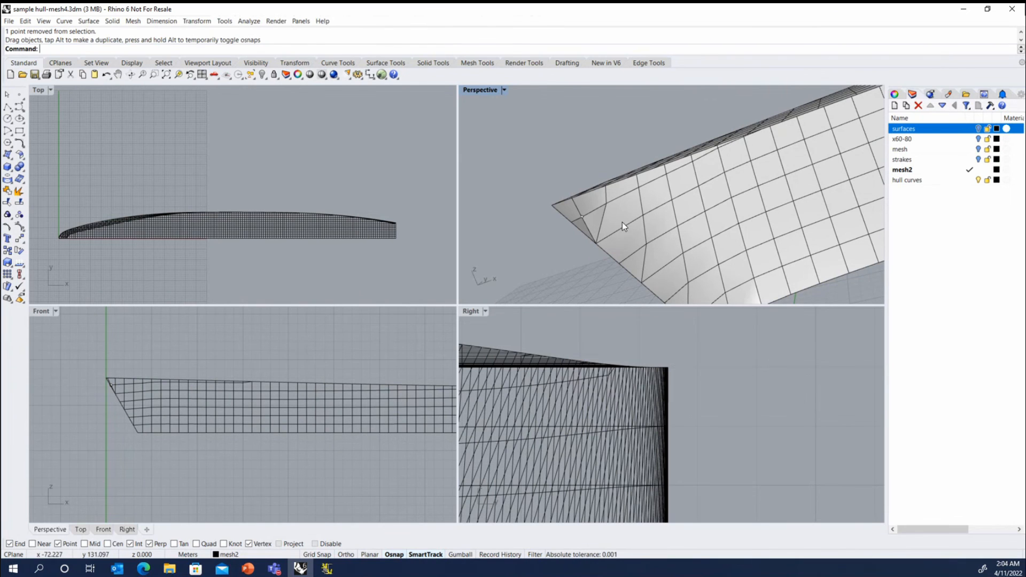
pyautogui.moveTo(576, 218); pyautogui.dragTo(584, 210, button='right')
pyautogui.click(584, 209)
pyautogui.press('Delete')
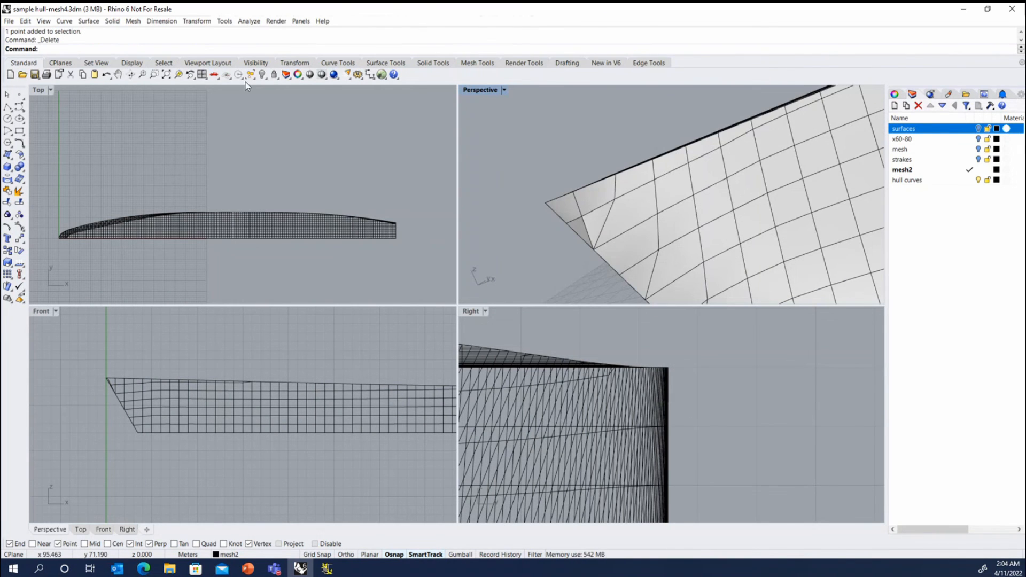
# - Show the hull side mesh's points and check for coincident mesh points at the adjusted bow vertex and farther along the hull
pyautogui.click(666, 235)
pyautogui.press('F10')
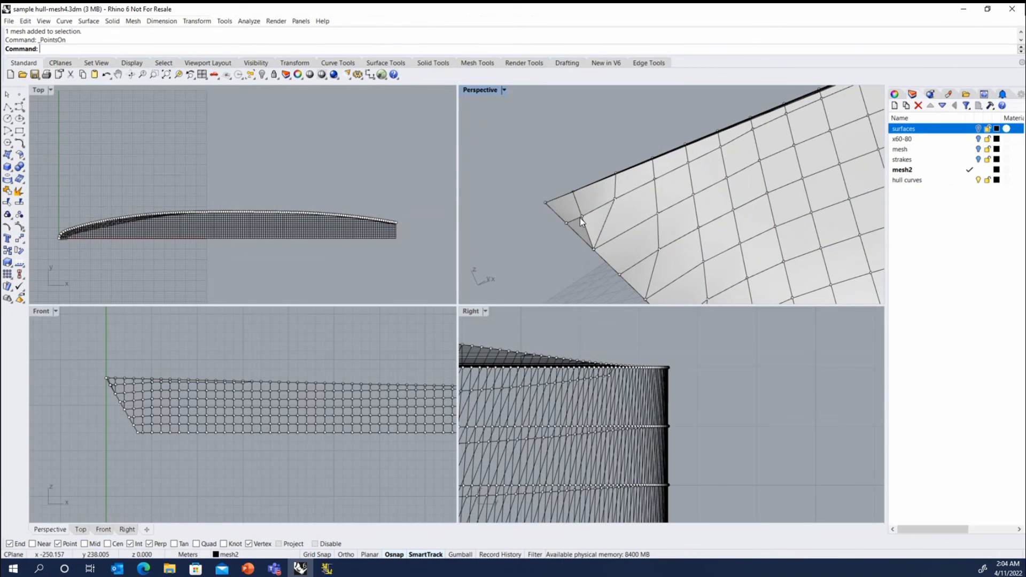
pyautogui.click(579, 217)
pyautogui.press('Escape')
pyautogui.click(582, 216)
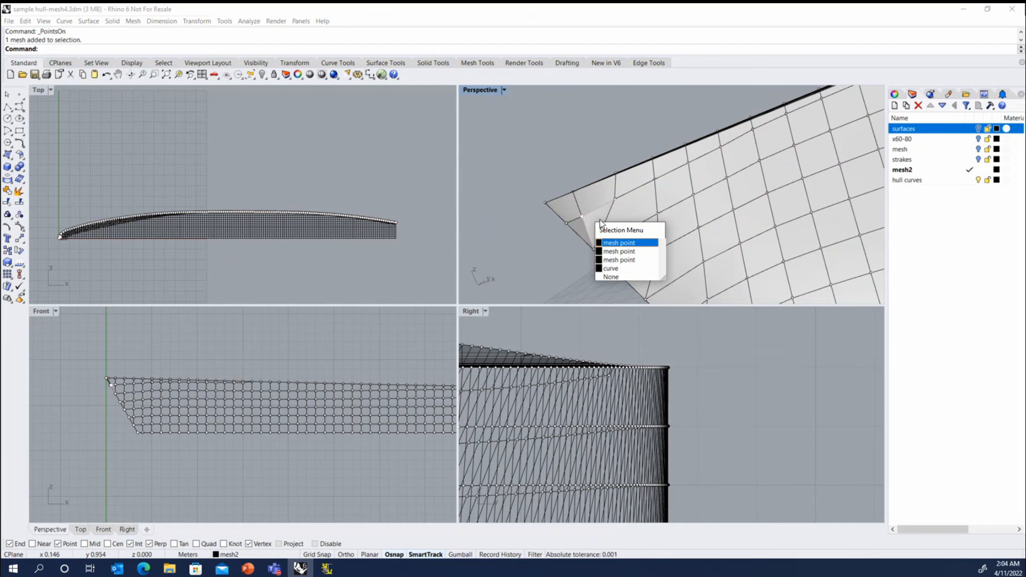
pyautogui.click(607, 193)
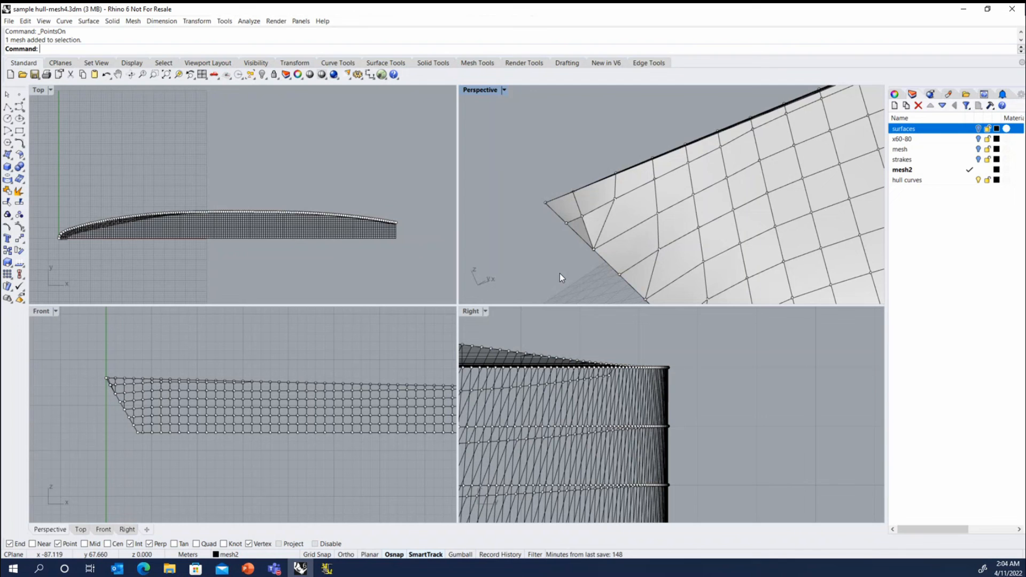
pyautogui.scroll(-10, 559, 273)
pyautogui.moveTo(762, 191); pyautogui.dragTo(646, 146, button='right')
pyautogui.scroll(3, 646, 146)
pyautogui.click(689, 179)
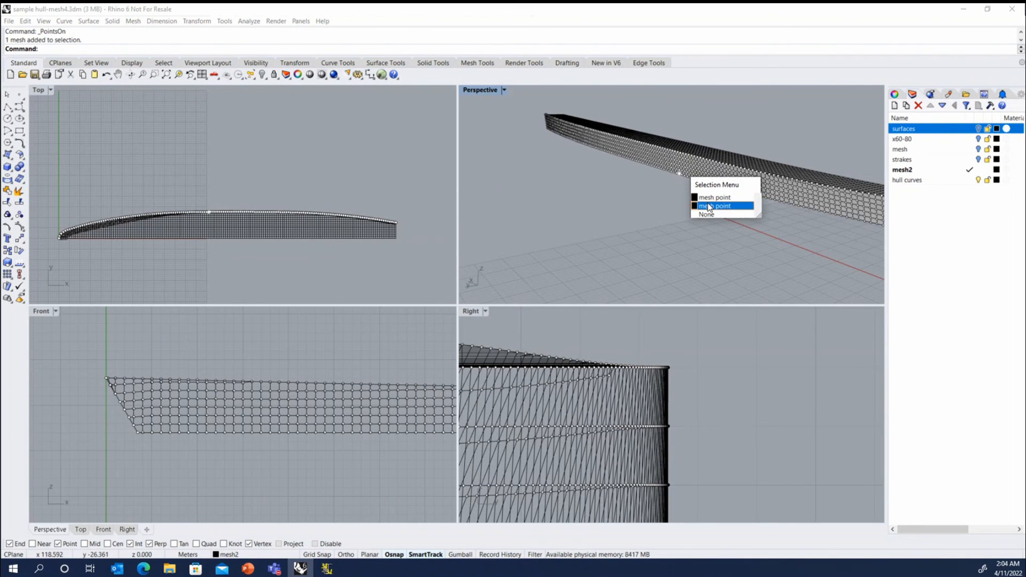
pyautogui.press('Escape')
# - Explode the hull side mesh to inspect its unwelded pieces, and undo the explode
pyautogui.click(710, 181)
pyautogui.moveTo(710, 182); pyautogui.dragTo(625, 191, button='right')
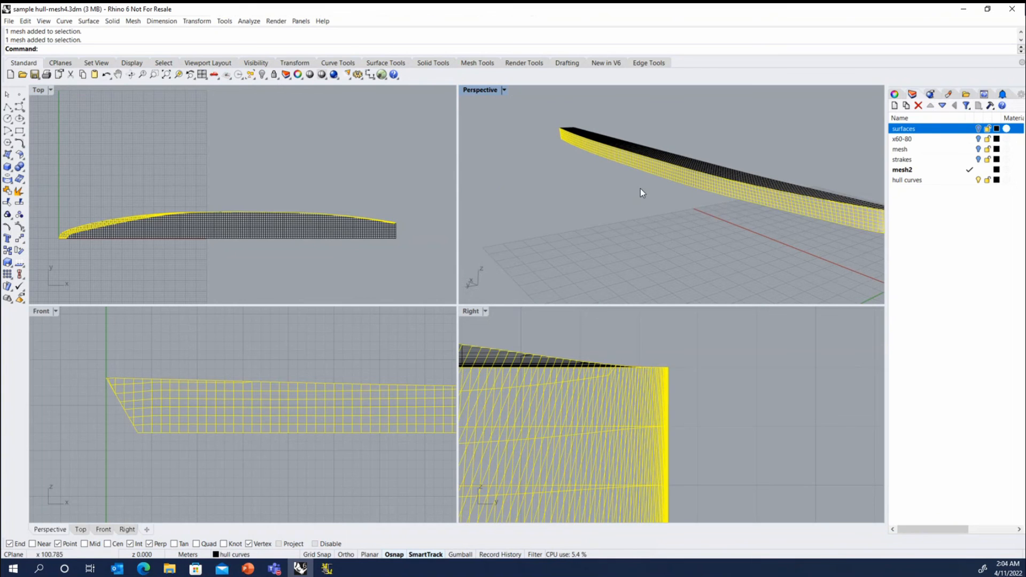
pyautogui.click(18, 190)
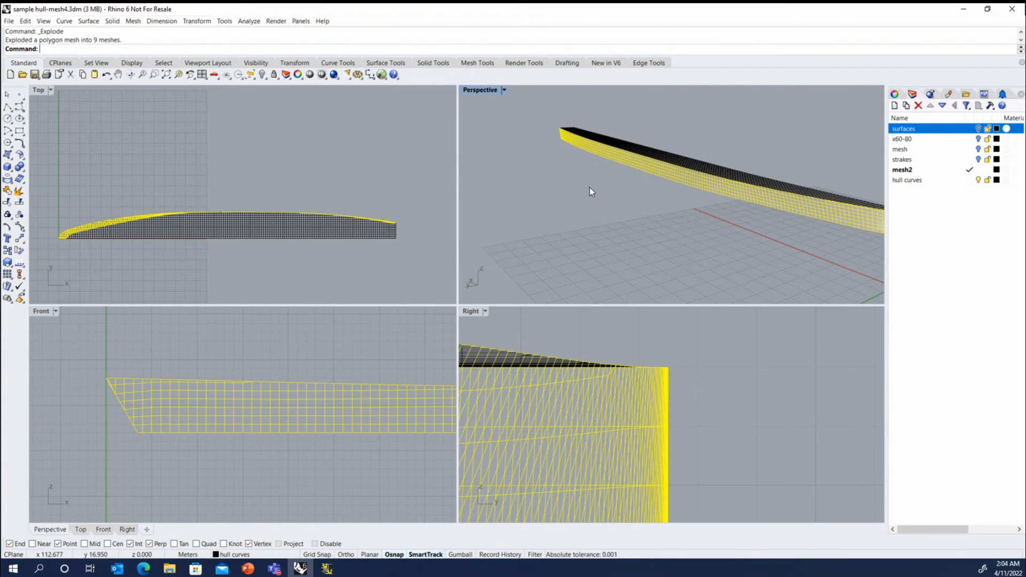
pyautogui.scroll(-2, 588, 187)
pyautogui.click(594, 168)
pyautogui.click(711, 198)
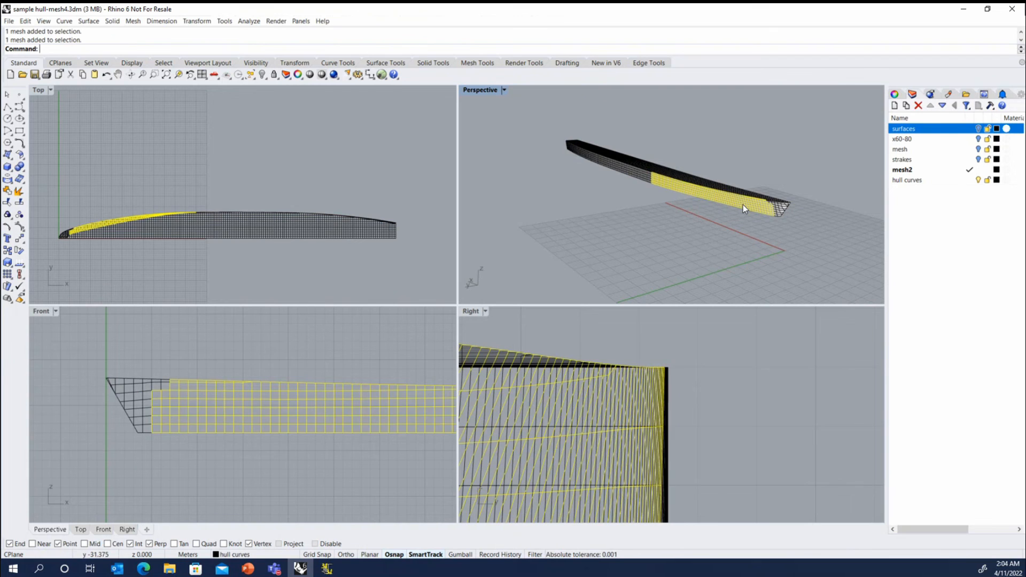
pyautogui.click(781, 209)
pyautogui.scroll(2, 764, 207)
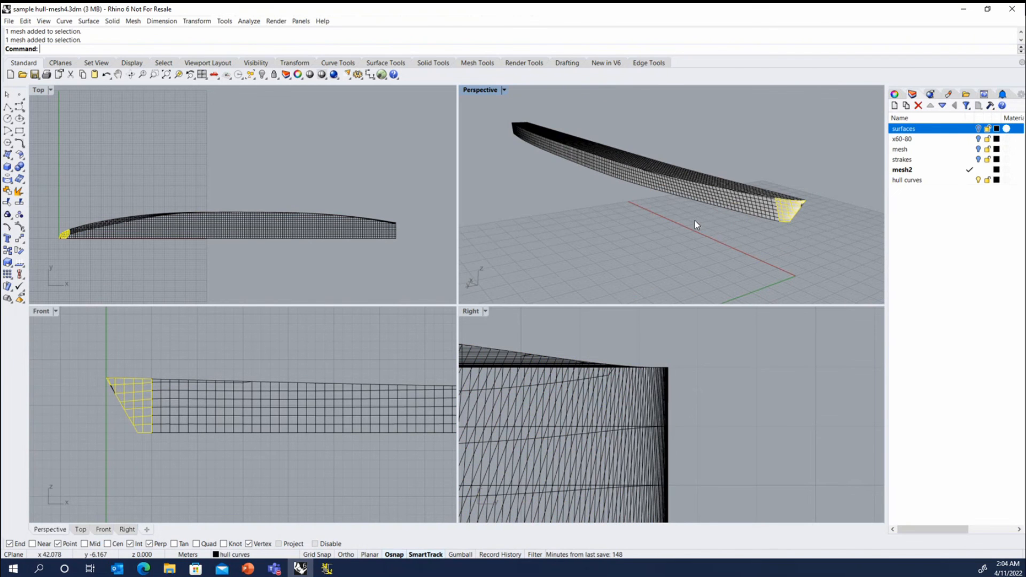
pyautogui.hotkey('ctrl', 'z')
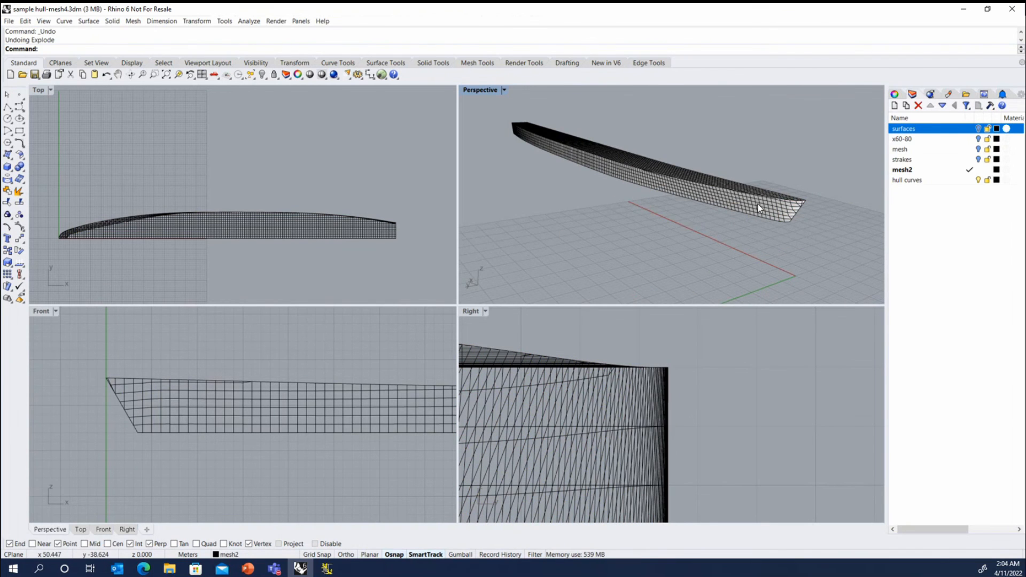
# - Weld all vertices of the hull side and deck meshes with Weld Selected Vertices, selecting the whole model's vertices
pyautogui.click(711, 208)
pyautogui.scroll(-3, 678, 210)
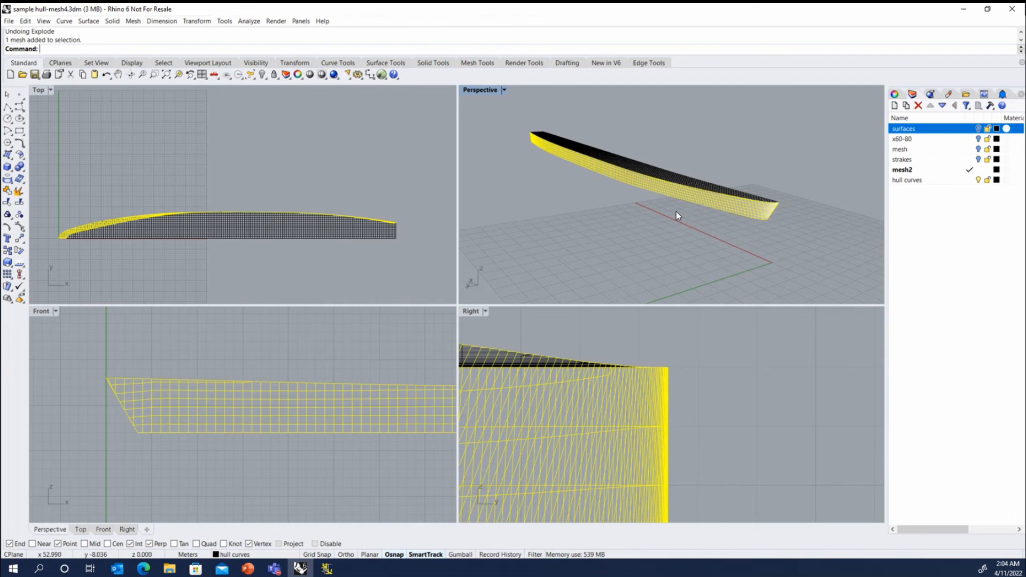
pyautogui.click(130, 22)
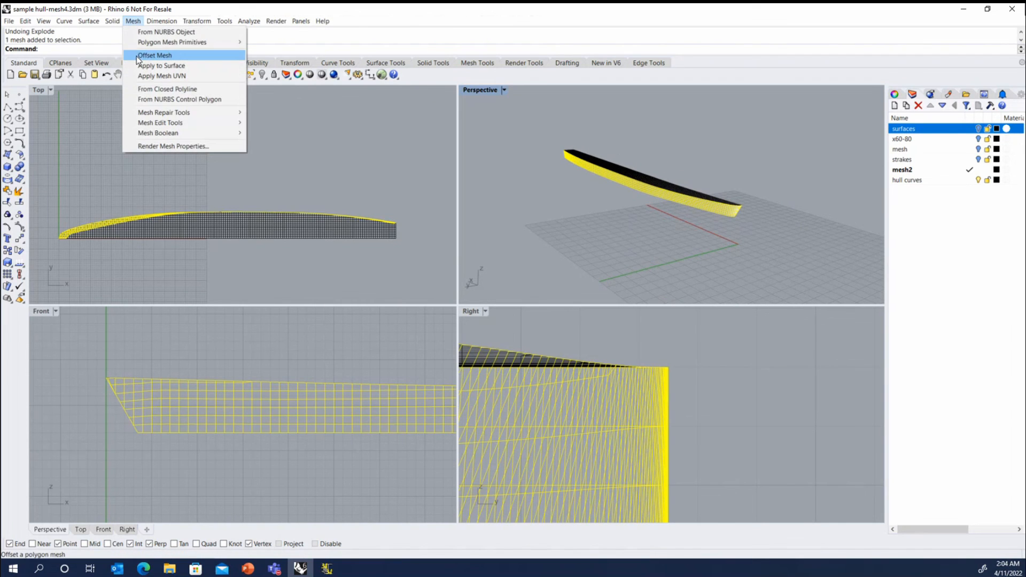
pyautogui.moveTo(143, 123)
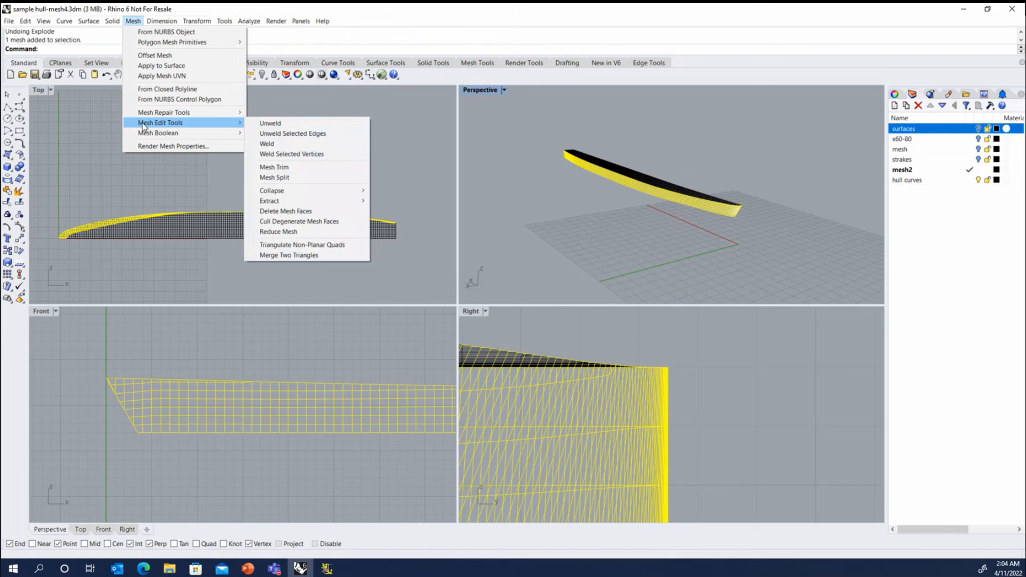
pyautogui.click(314, 154)
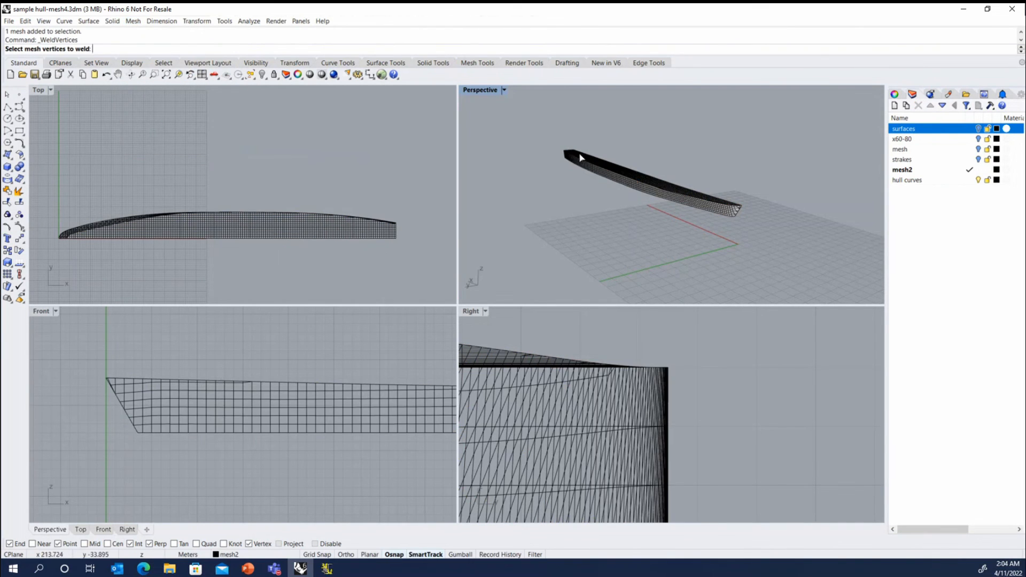
pyautogui.moveTo(543, 135); pyautogui.dragTo(771, 249)
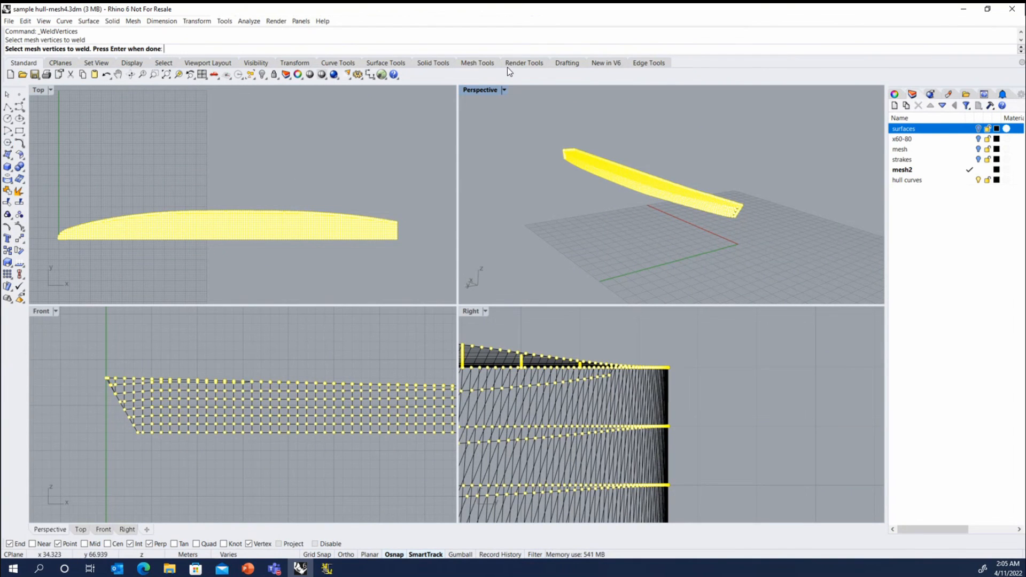
pyautogui.press('Return')
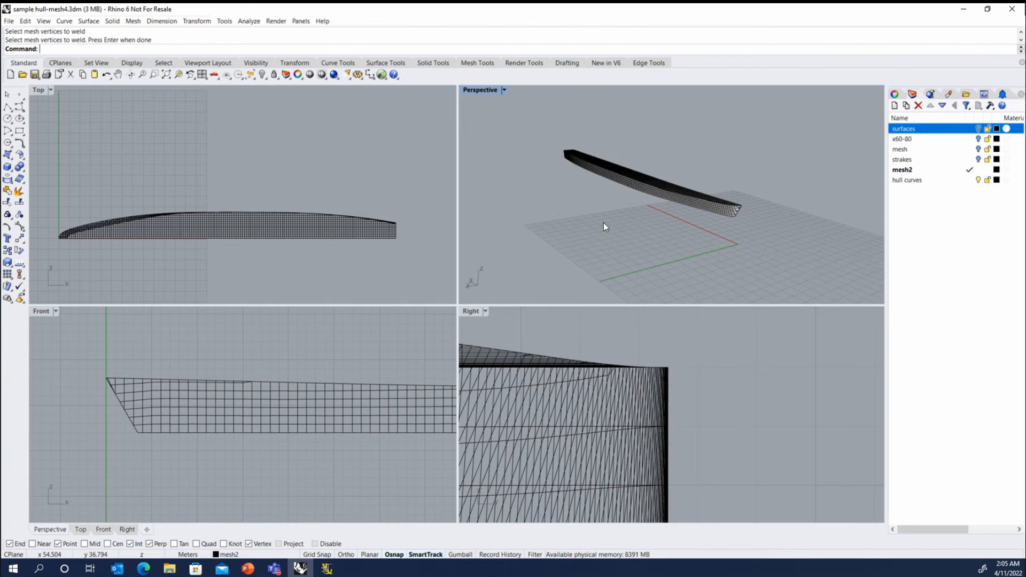
# - Try to explode the hull side mesh again to check for remaining unwelded pieces, and deselect it
pyautogui.scroll(3, 644, 191)
pyautogui.click(644, 188)
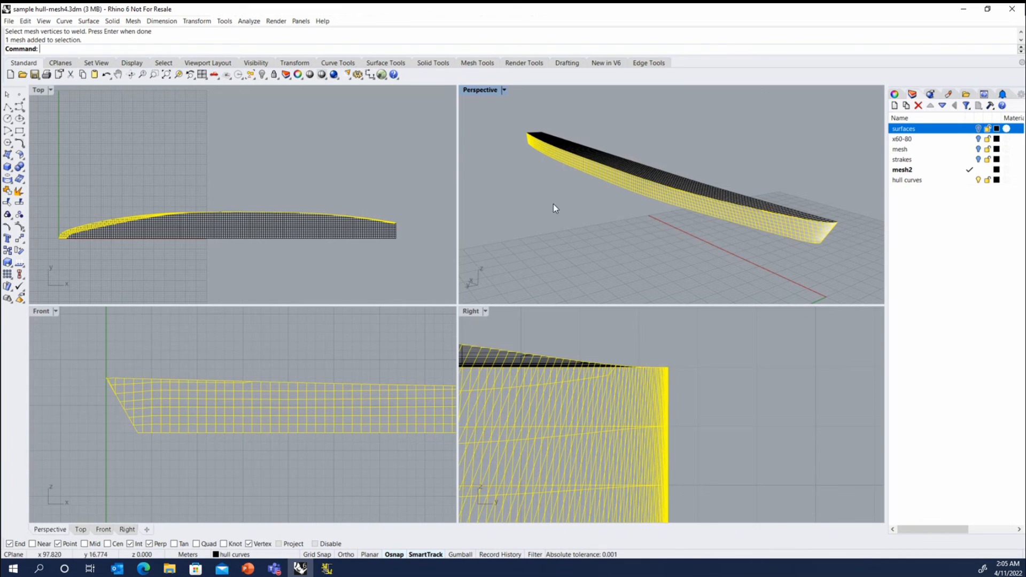
pyautogui.click(20, 191)
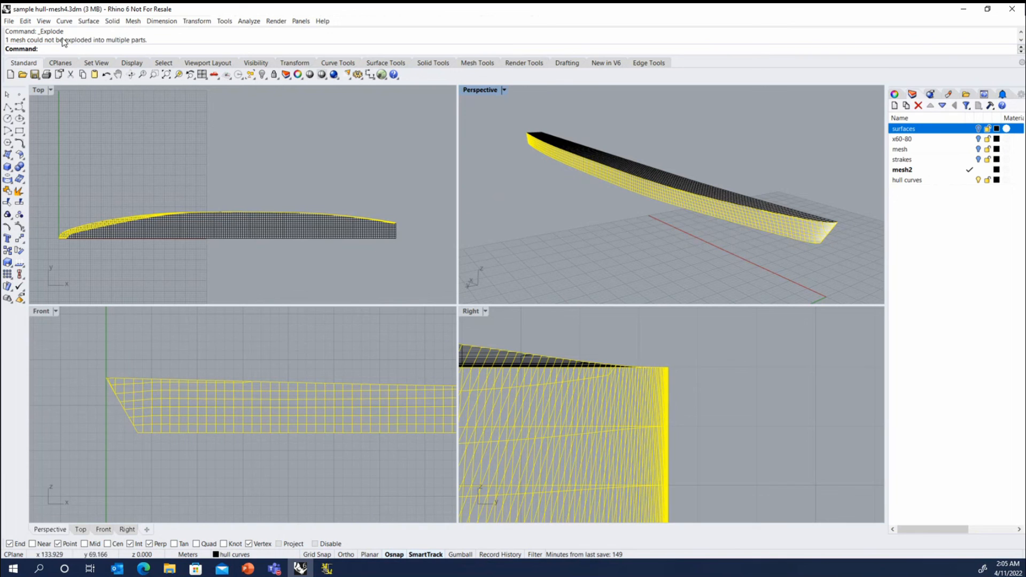
pyautogui.click(737, 270)
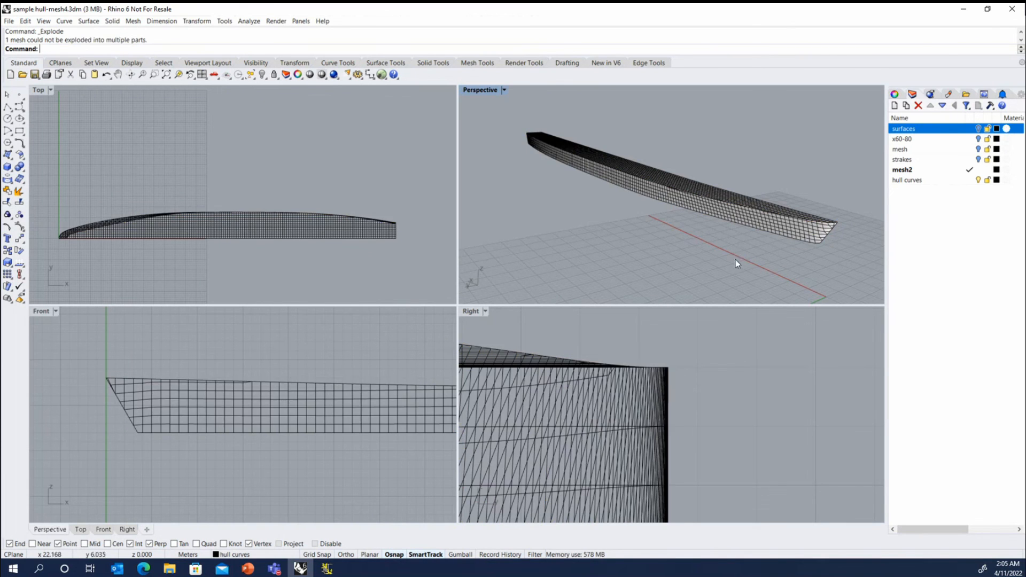
pyautogui.click(672, 190)
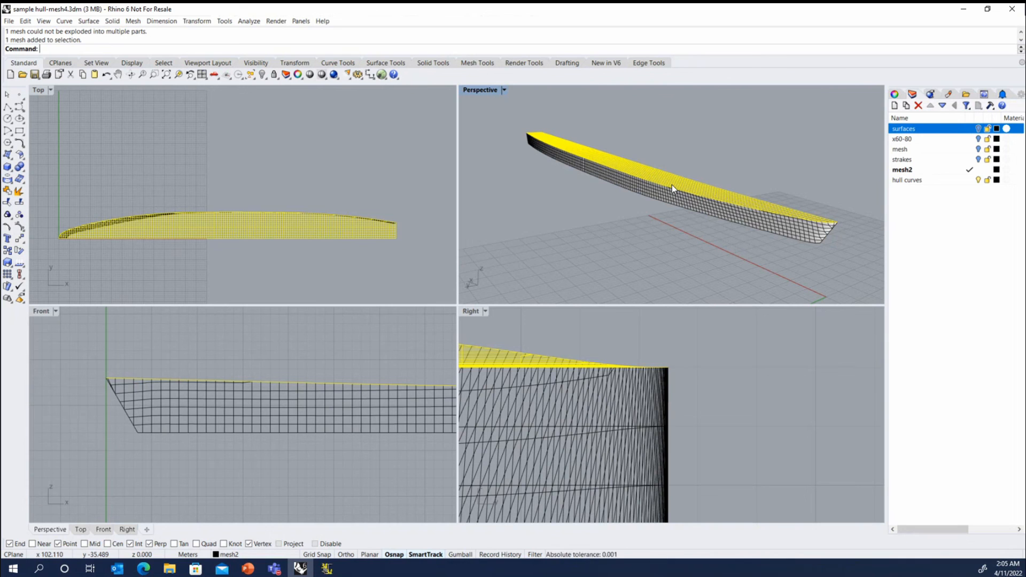
pyautogui.press('Escape')
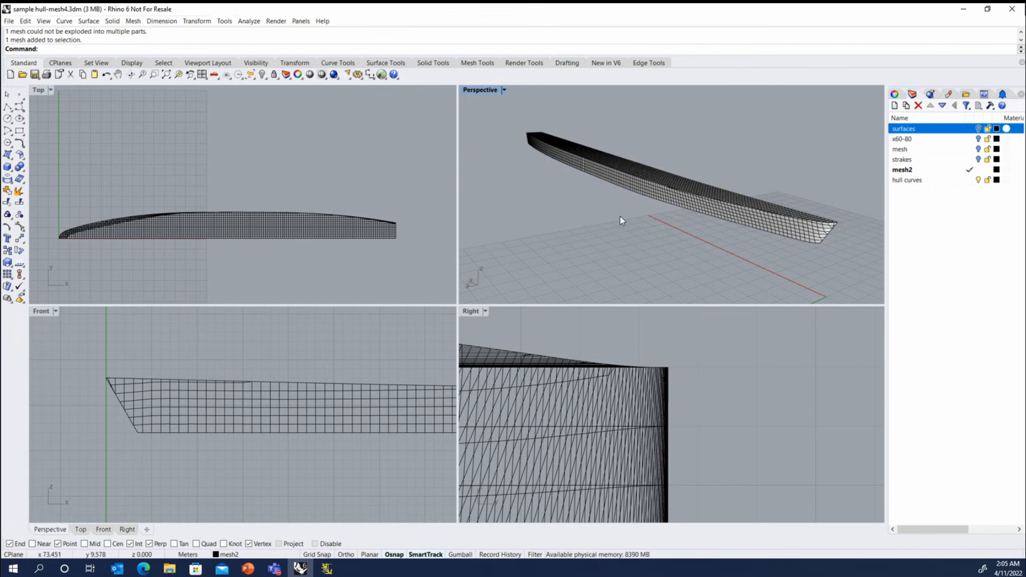
pyautogui.moveTo(620, 215); pyautogui.dragTo(611, 230, button='right')
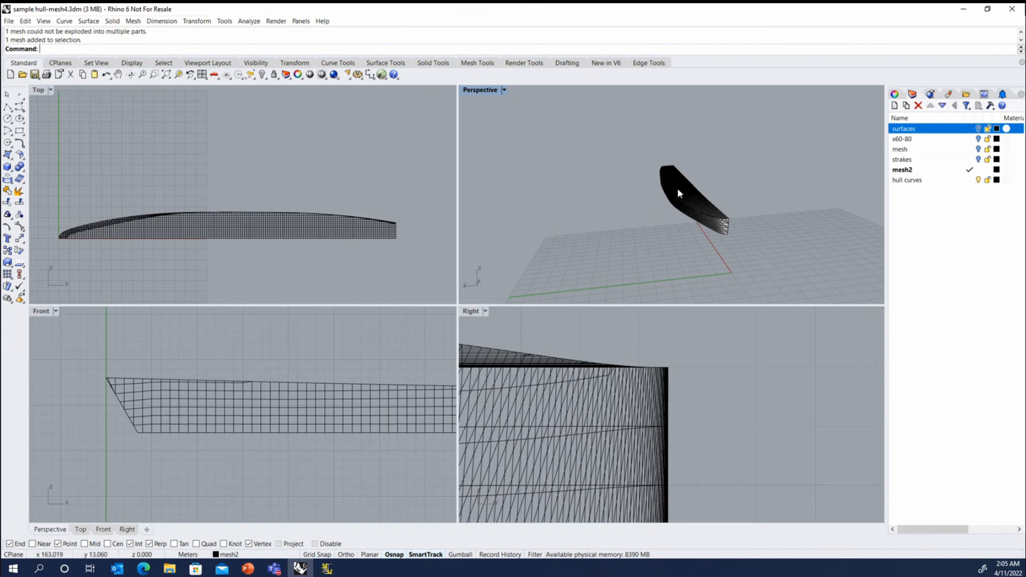